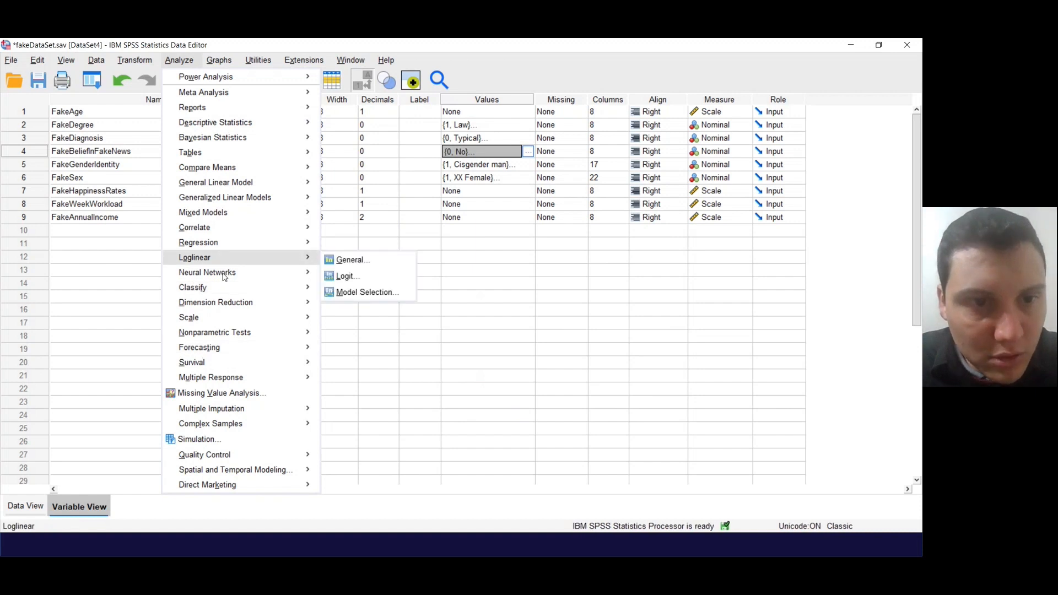
# Step: Clear the variables assigned in Crosstabs, set FakeDiagnosis as the column variable and FakeBeliefInFakeNews as the row variable
pyautogui.moveTo(202, 155)
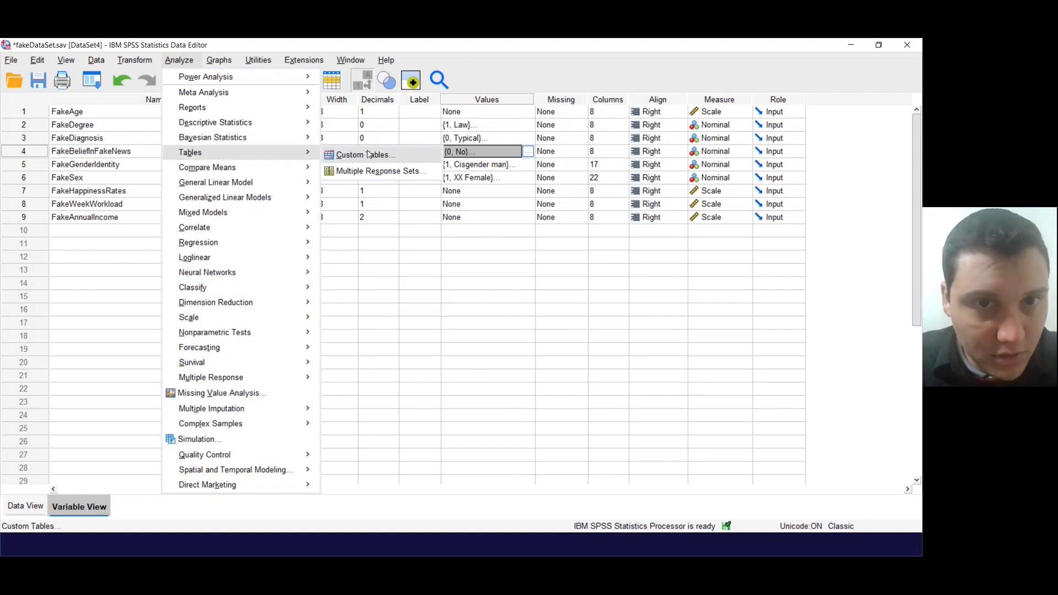
pyautogui.moveTo(210, 125)
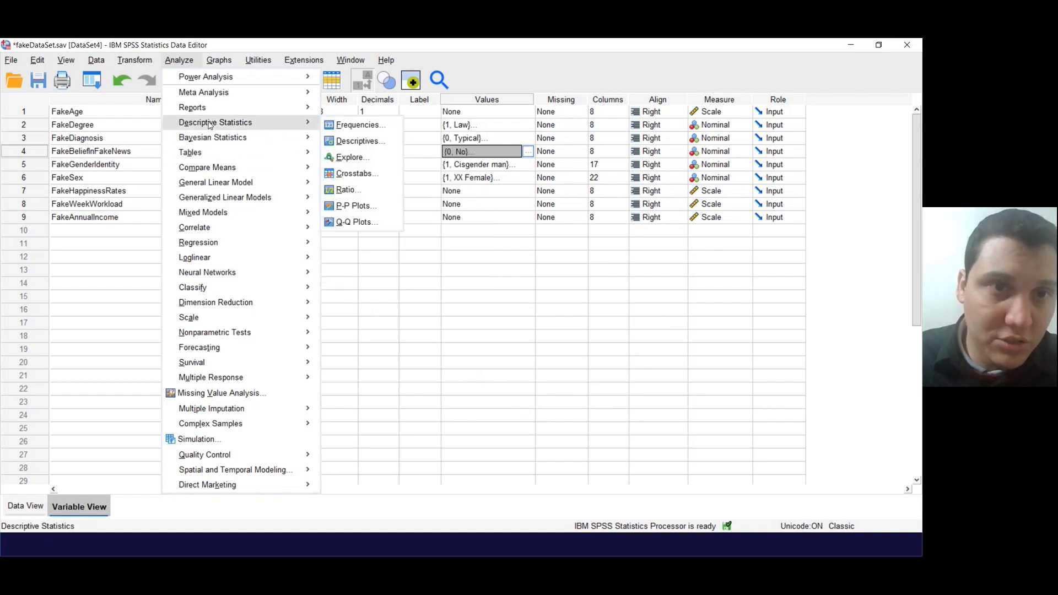
pyautogui.click(355, 173)
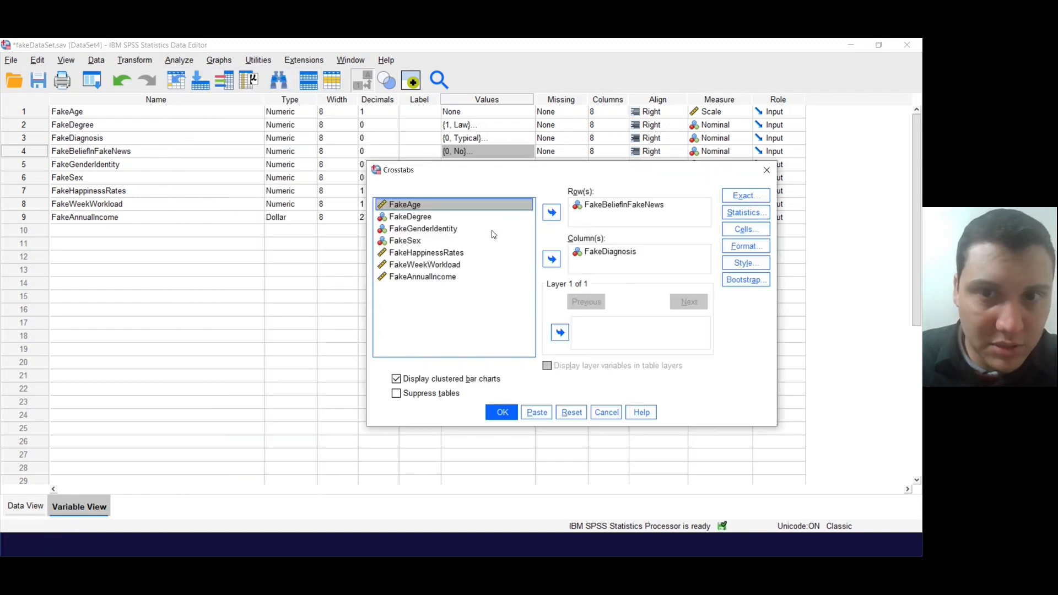
pyautogui.click(607, 205)
pyautogui.click(551, 212)
pyautogui.click(577, 253)
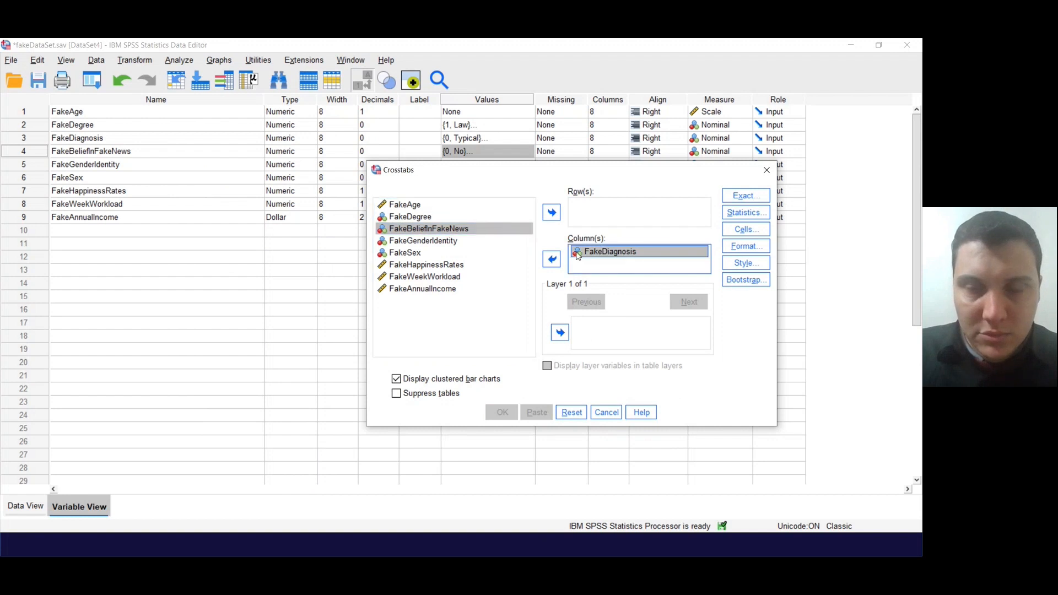
pyautogui.click(551, 259)
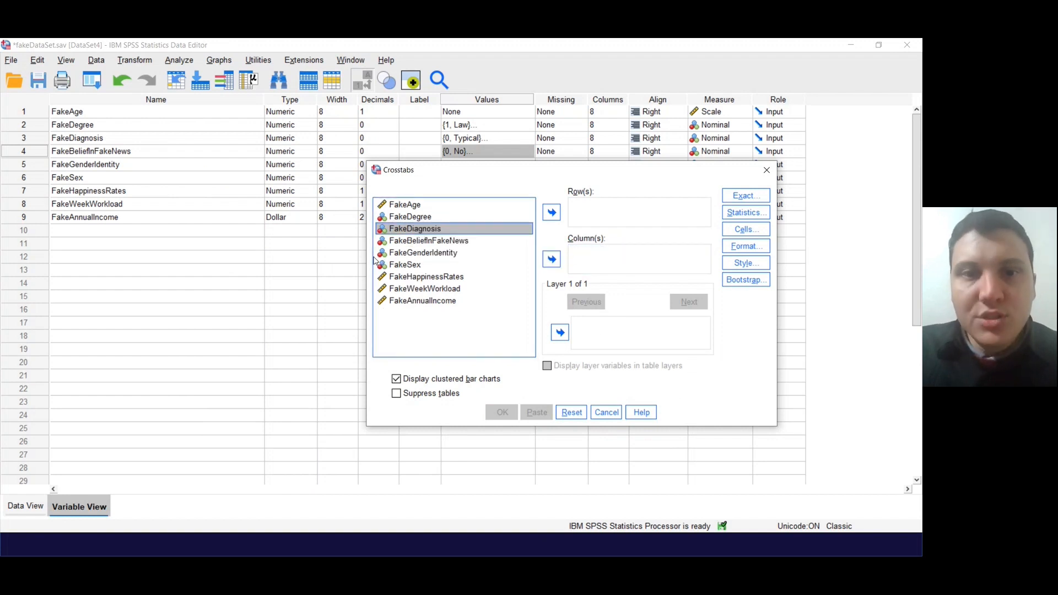
pyautogui.moveTo(406, 232); pyautogui.dragTo(601, 266)
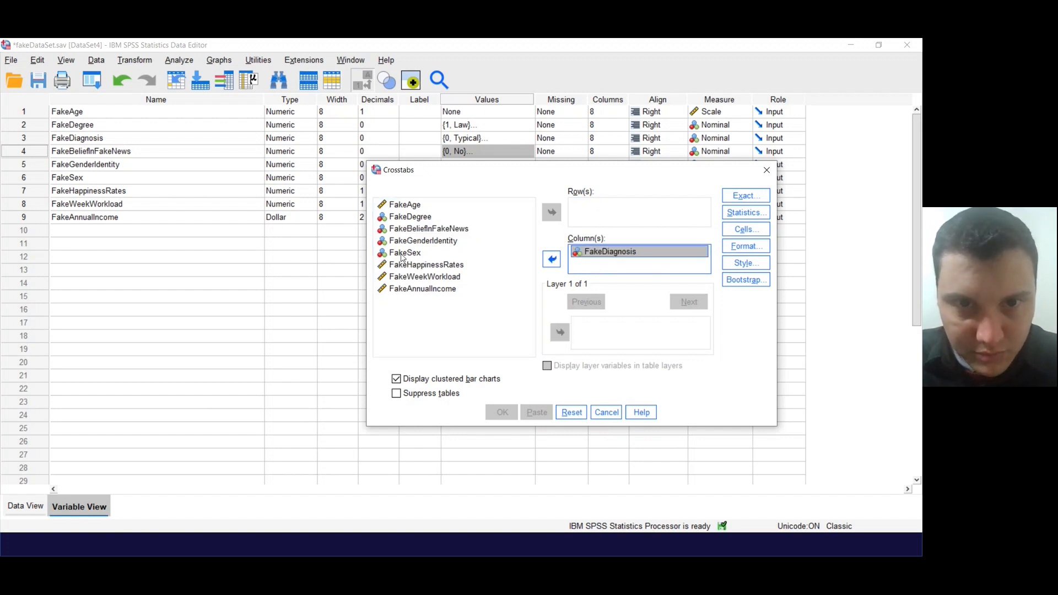
pyautogui.moveTo(420, 232); pyautogui.dragTo(607, 216)
# Step: Use the Exact test method and the Chi-square statistic for the crosstab
pyautogui.click(744, 196)
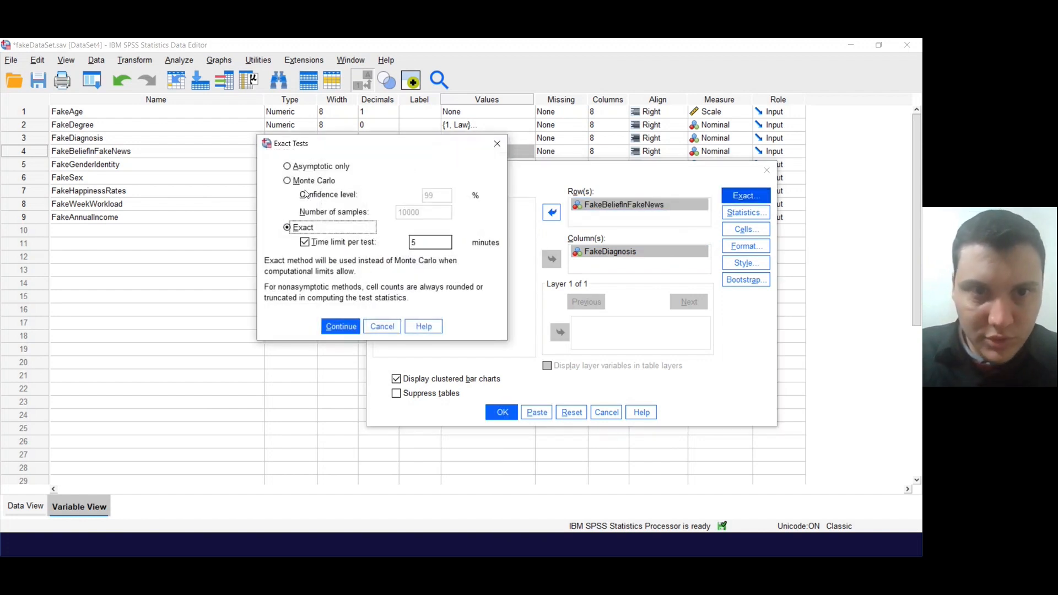
pyautogui.click(288, 227)
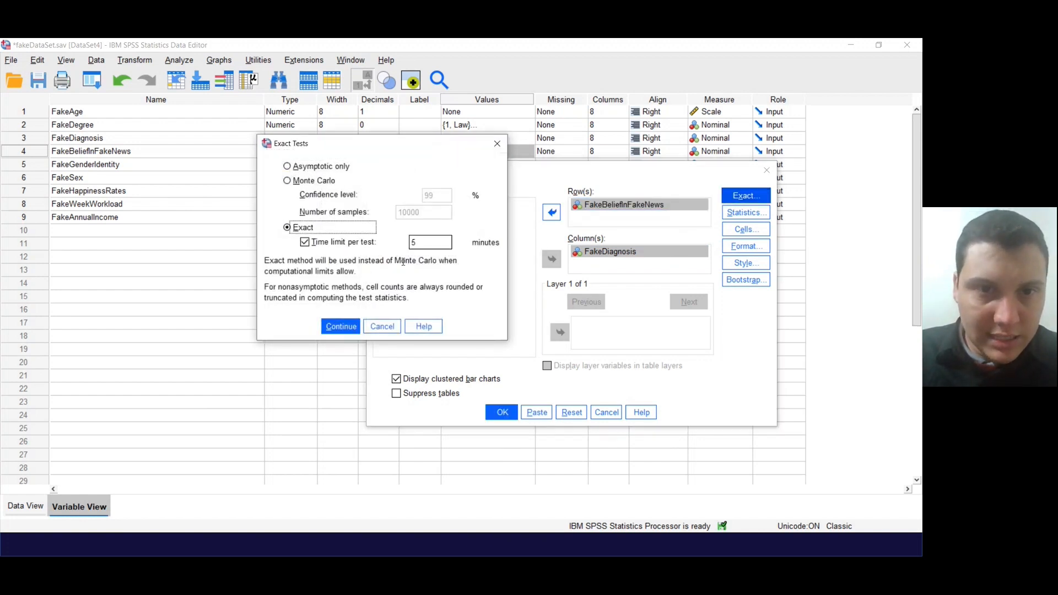
pyautogui.click(340, 326)
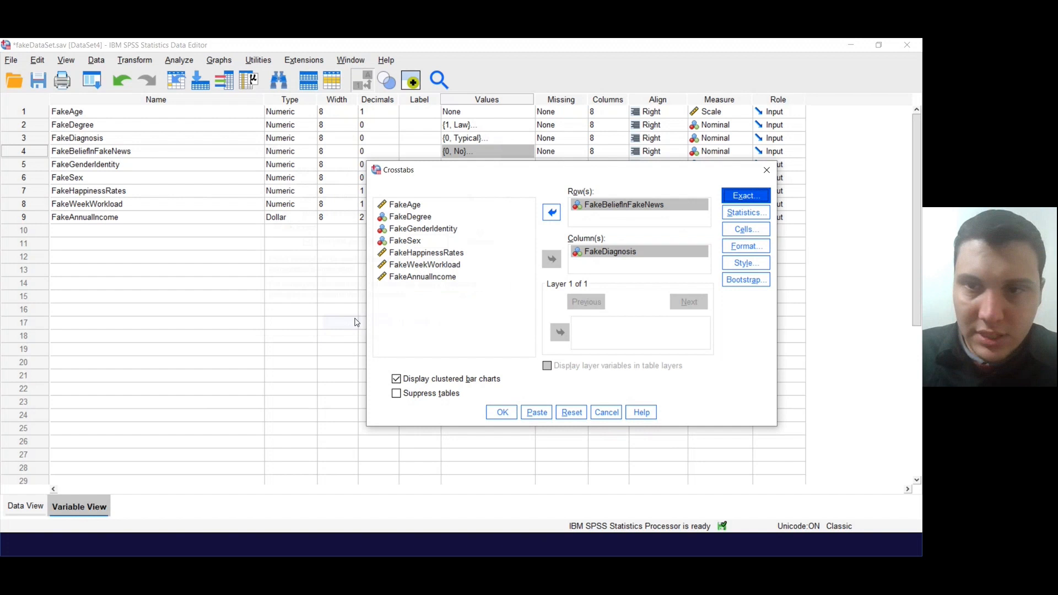
pyautogui.click(745, 212)
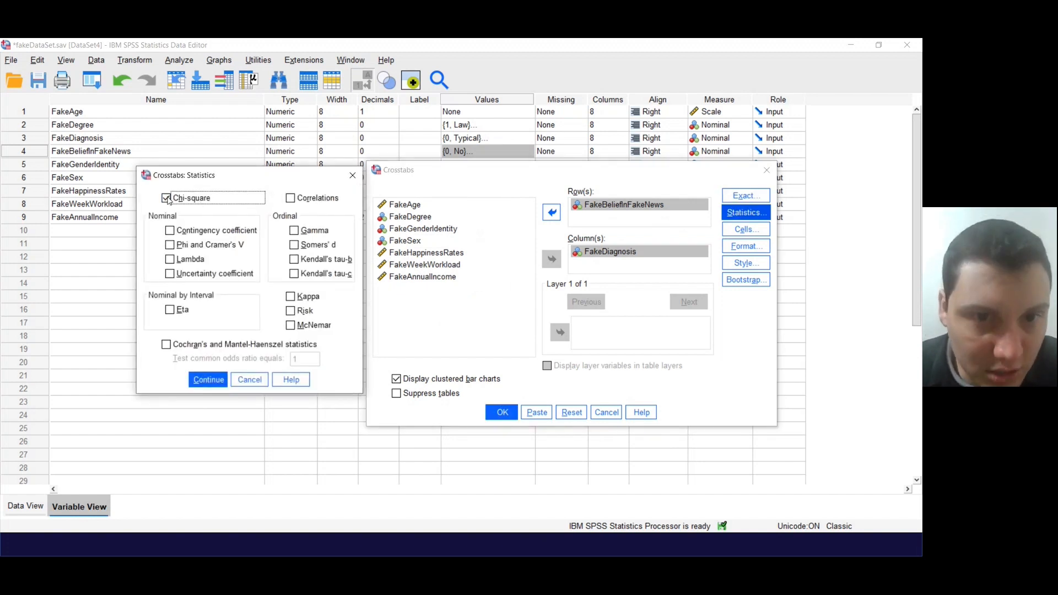
pyautogui.click(201, 386)
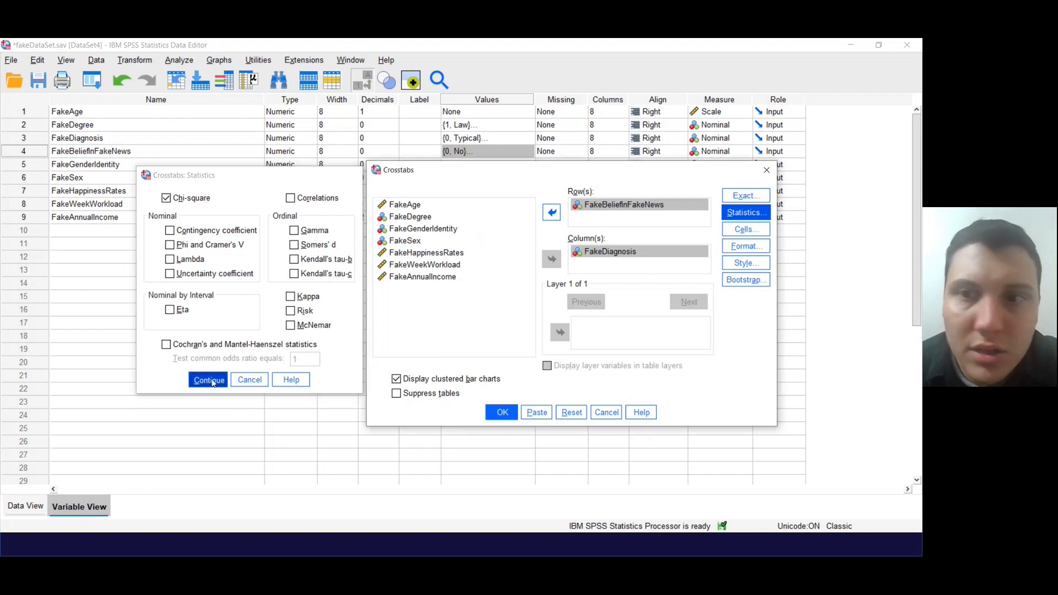
# Step: Try adding row and column percentages to the crosstab's cell display alongside the total percentages
pyautogui.click(745, 229)
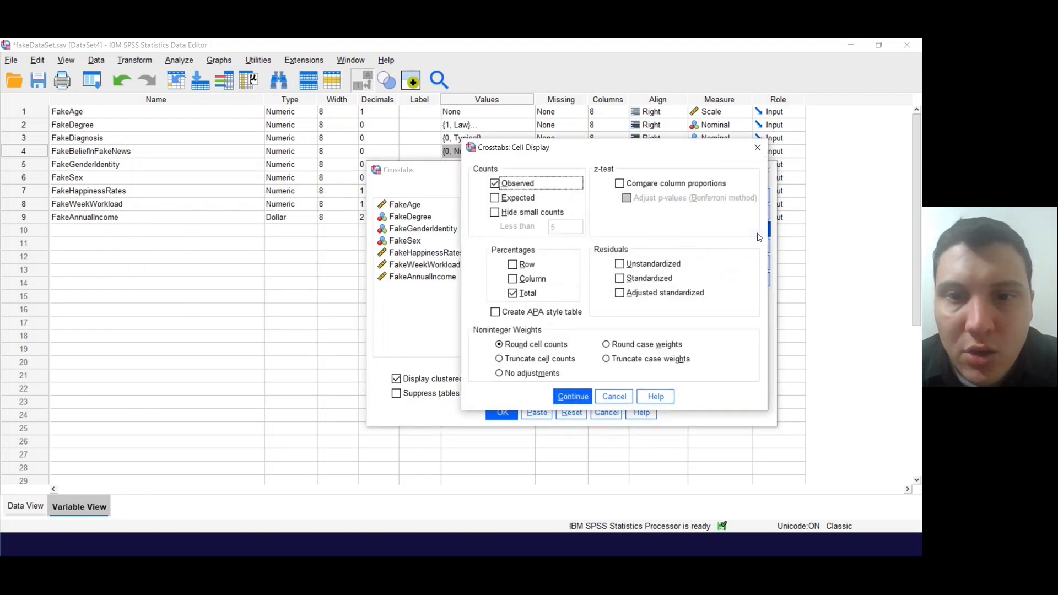
pyautogui.moveTo(548, 147); pyautogui.dragTo(377, 119)
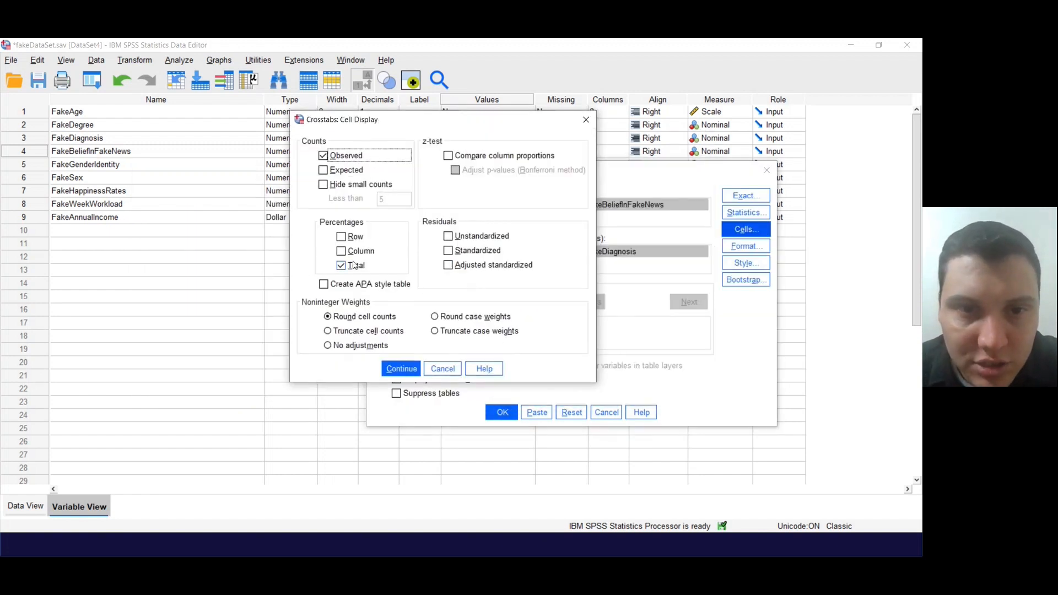
pyautogui.click(341, 237)
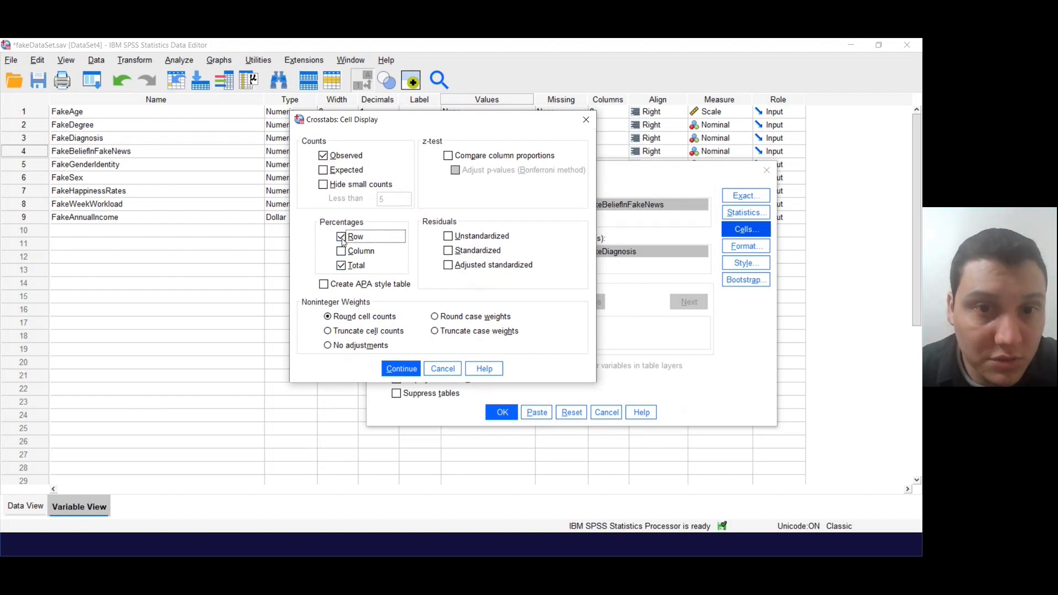
pyautogui.click(342, 251)
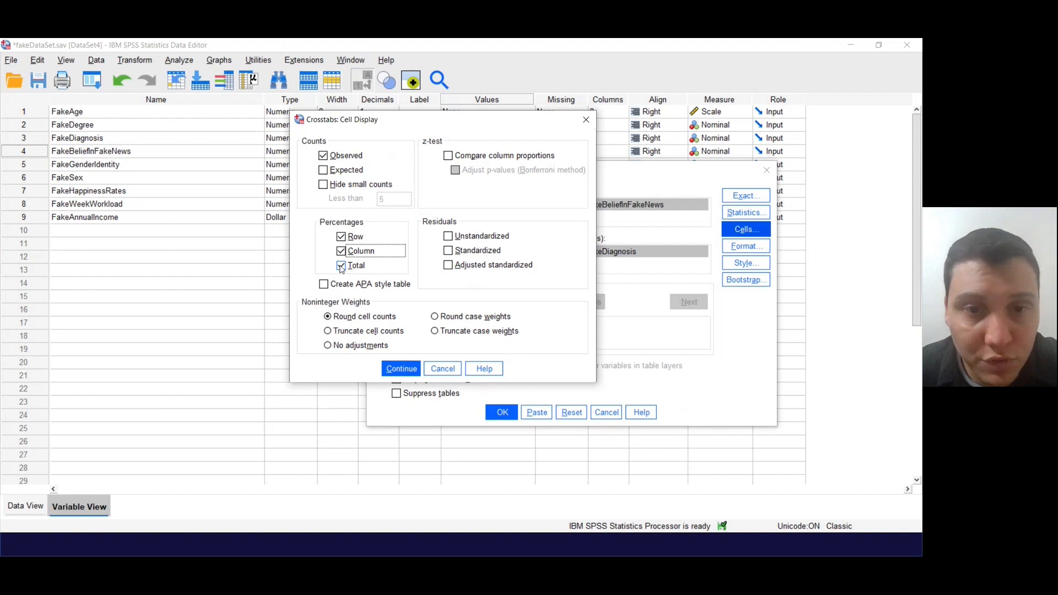
pyautogui.click(342, 266)
pyautogui.click(341, 265)
pyautogui.click(342, 237)
pyautogui.click(342, 251)
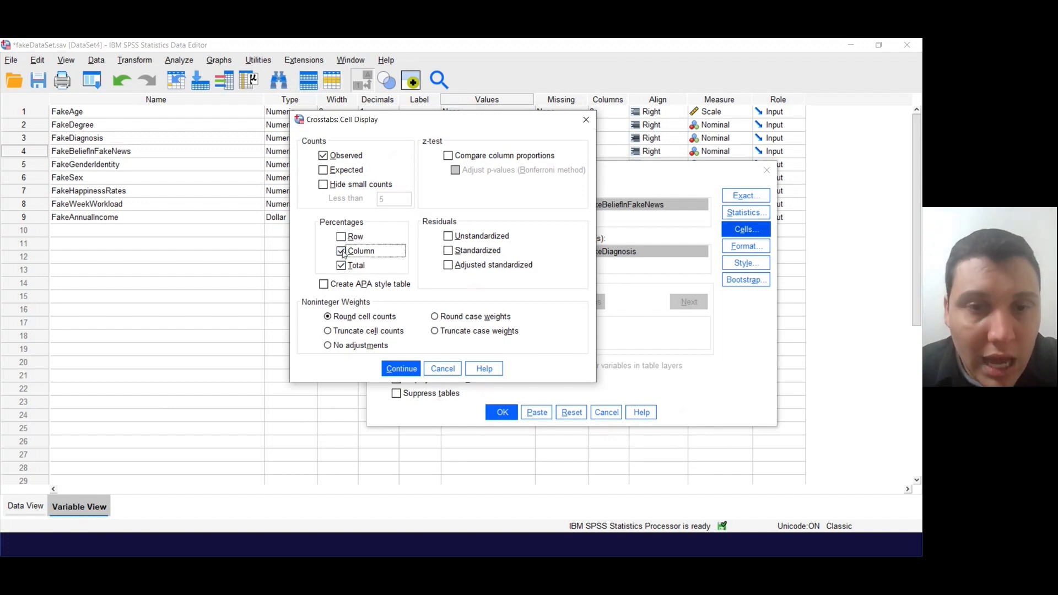
pyautogui.click(342, 237)
pyautogui.click(342, 252)
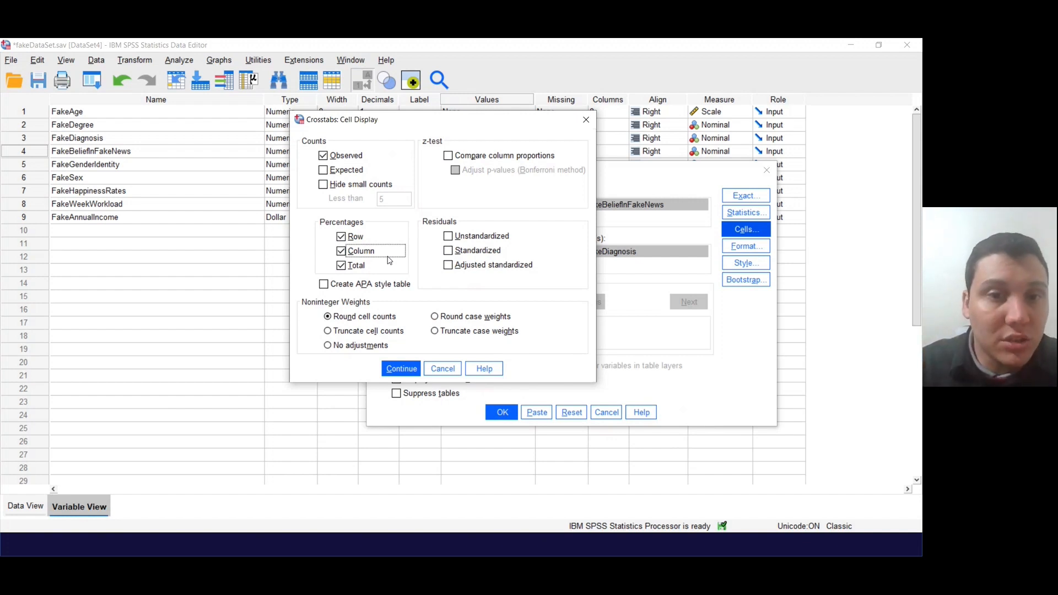
# Step: Set the cell display to observed counts with total percentages only, without the APA style table
pyautogui.click(351, 285)
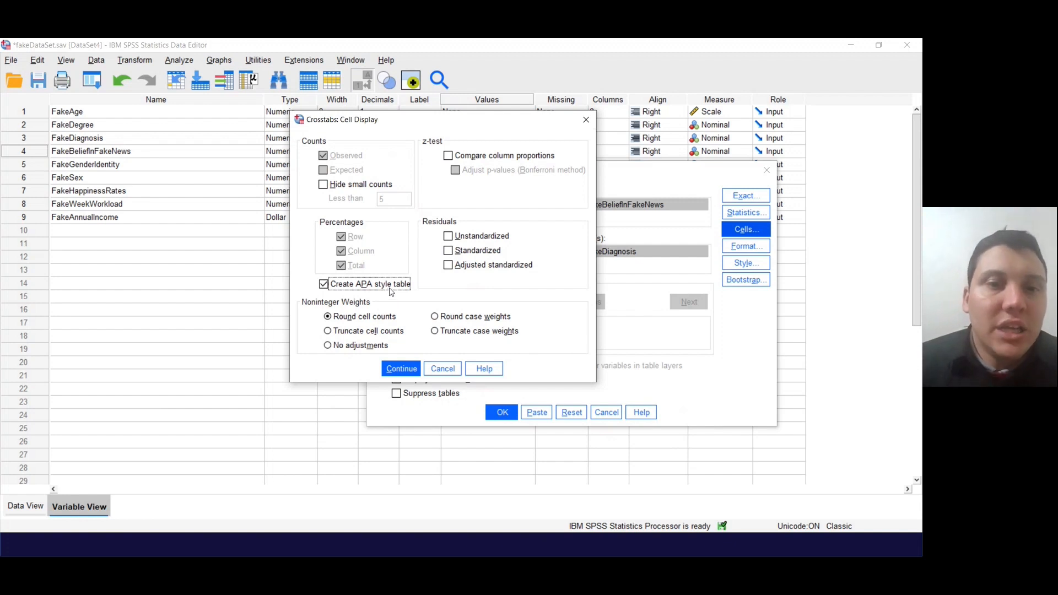
pyautogui.click(338, 286)
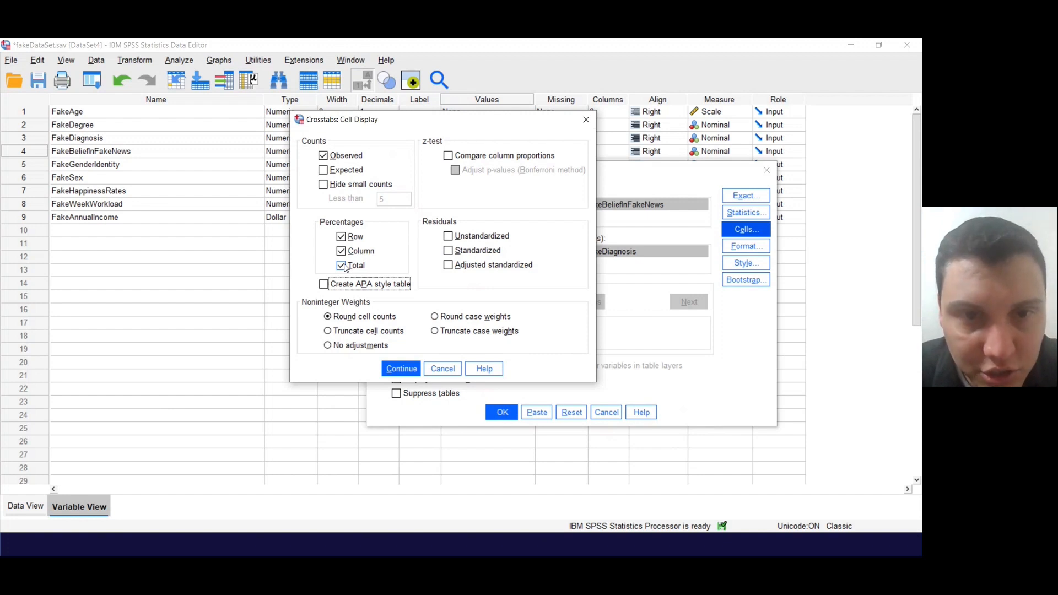
pyautogui.click(341, 237)
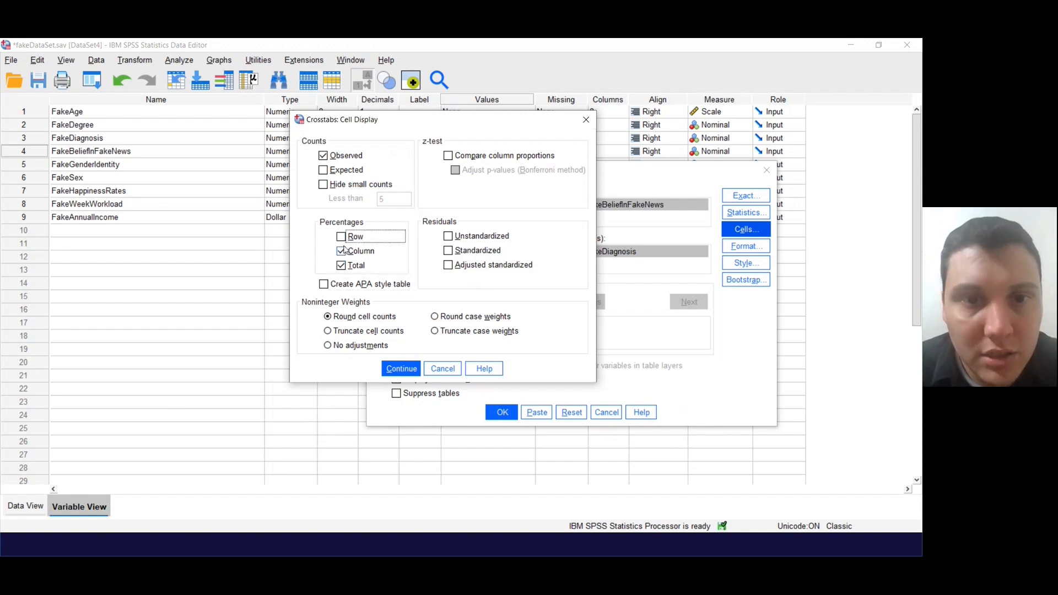
pyautogui.click(341, 251)
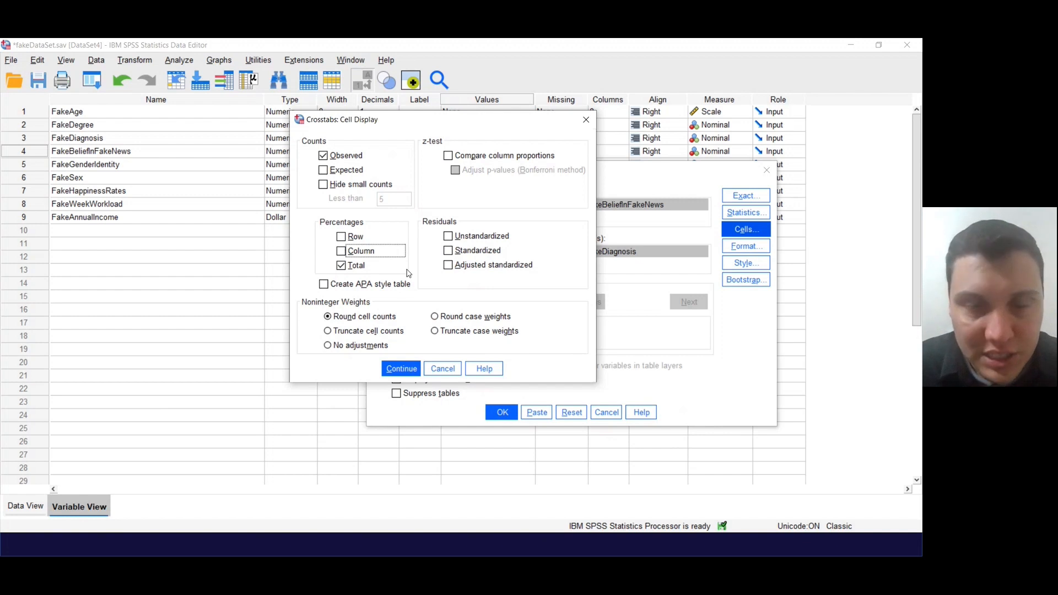
pyautogui.click(401, 368)
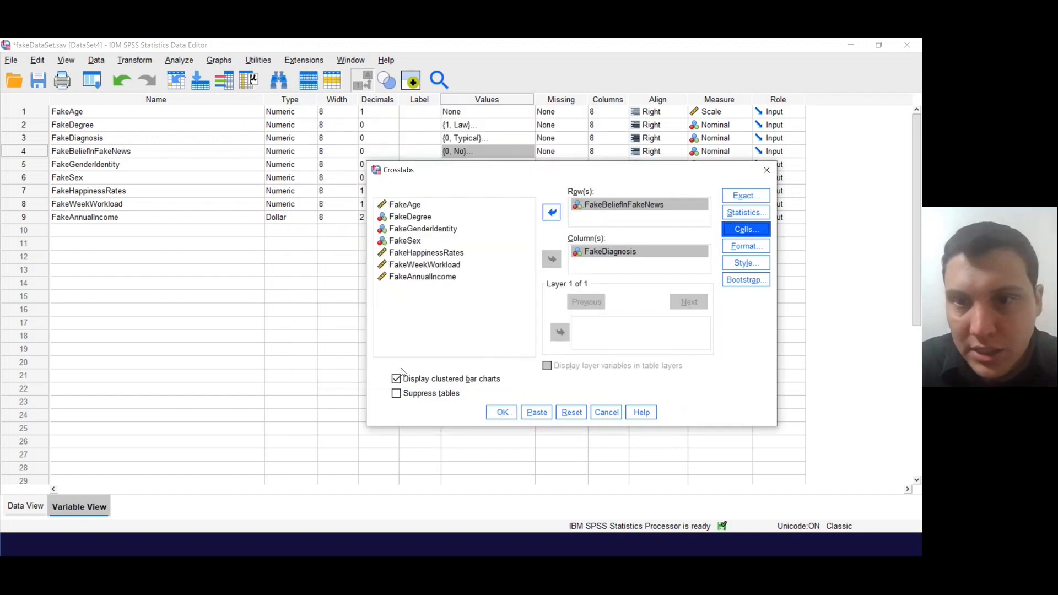
# Step: Run the crosstab analysis and review the resulting tables and bar chart in the maximized output viewer
pyautogui.click(501, 412)
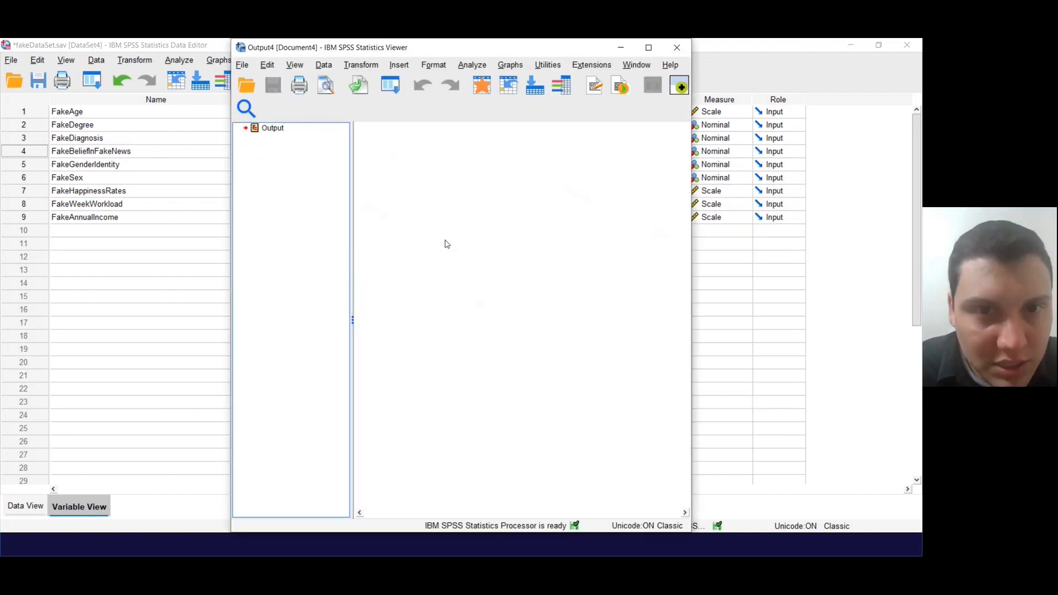
pyautogui.click(650, 48)
pyautogui.click(513, 298)
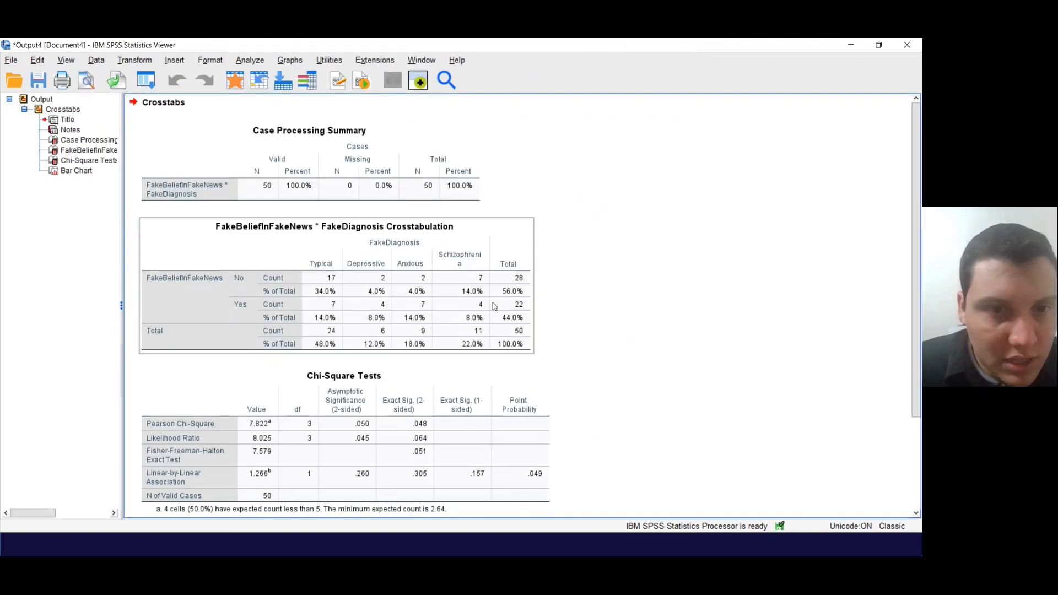
pyautogui.scroll(-6, 389, 379)
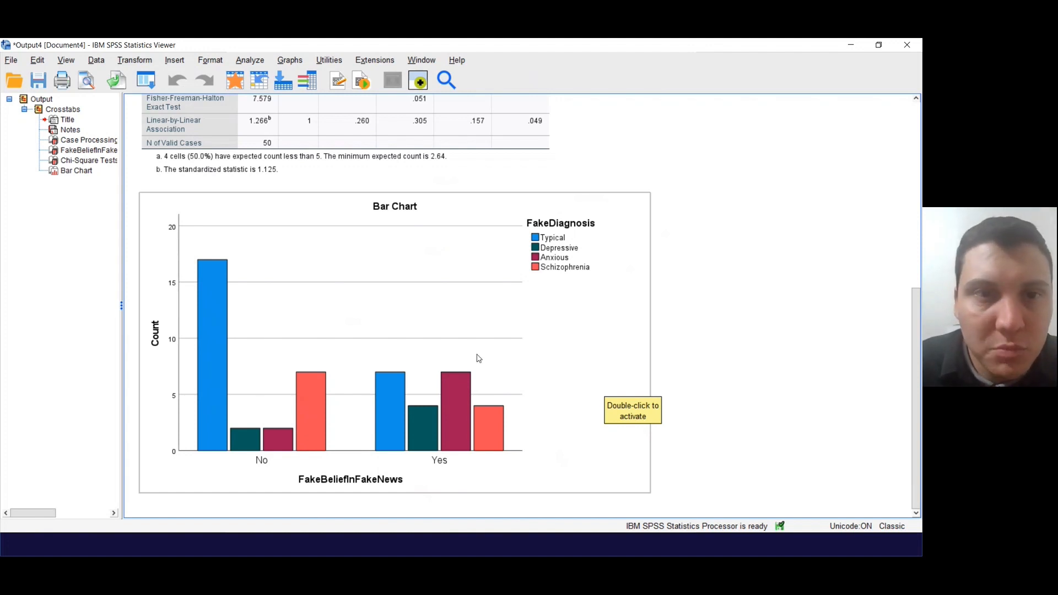
pyautogui.scroll(10, 479, 358)
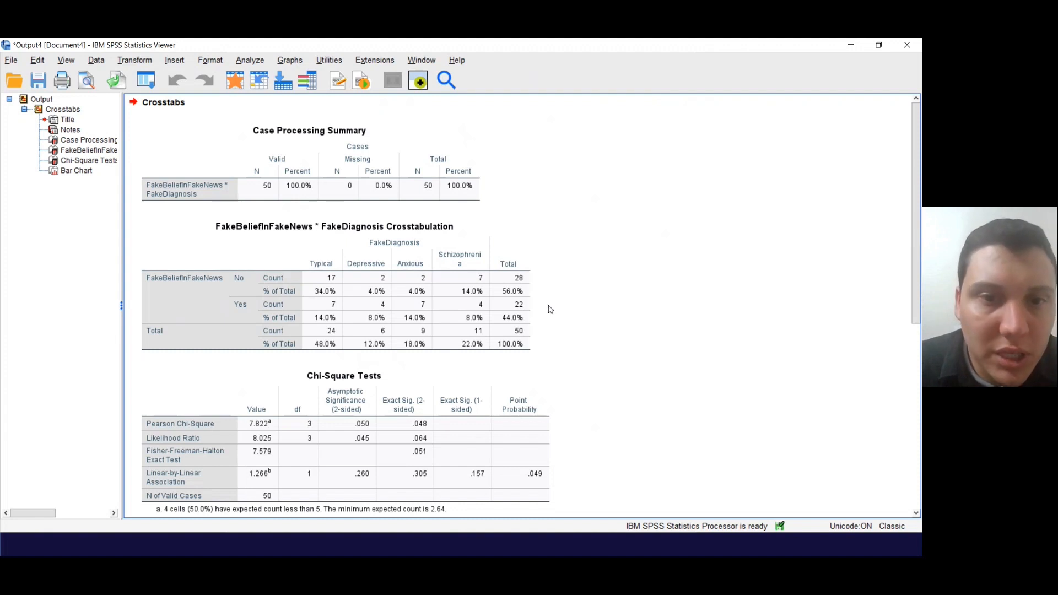
# Step: Copy the FakeBeliefInFakeNews * FakeDiagnosis Crosstabulation table and arrange the output viewer side by side with the Word document
pyautogui.rightClick(200, 247)
pyautogui.click(220, 273)
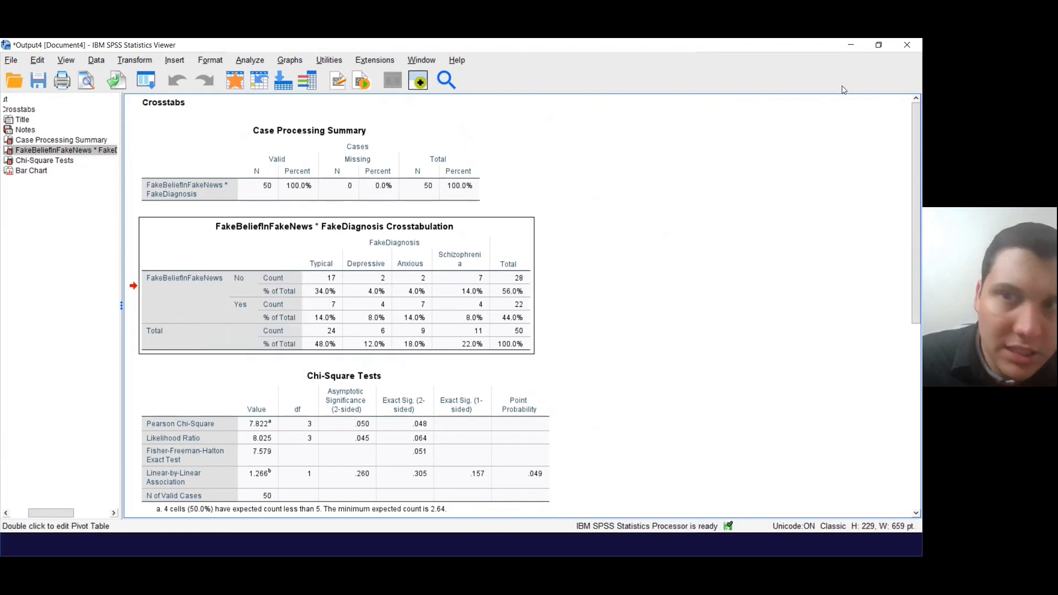
pyautogui.moveTo(756, 43); pyautogui.dragTo(1, 134)
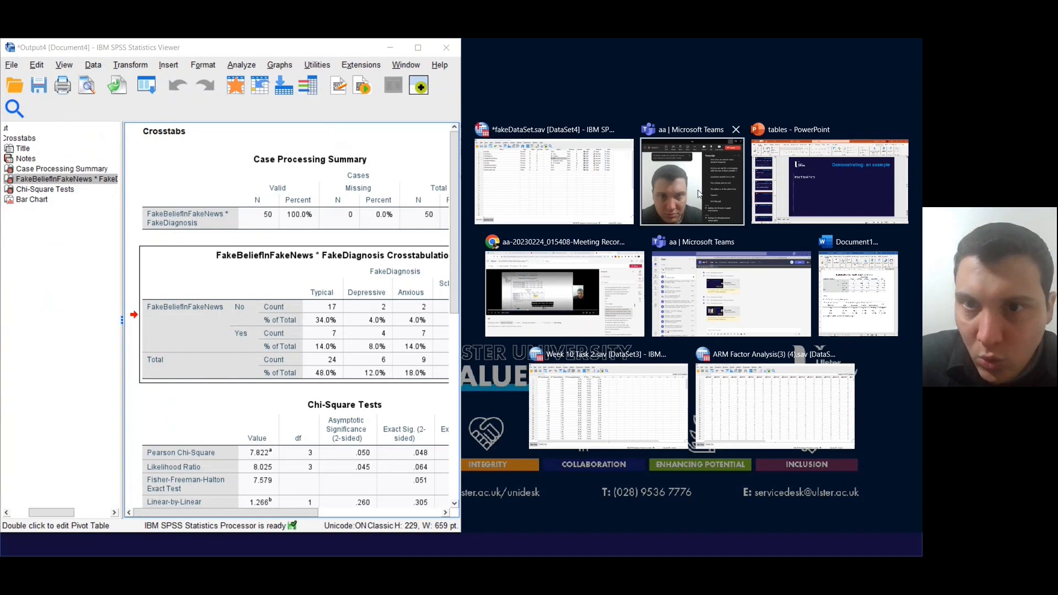
pyautogui.click(877, 291)
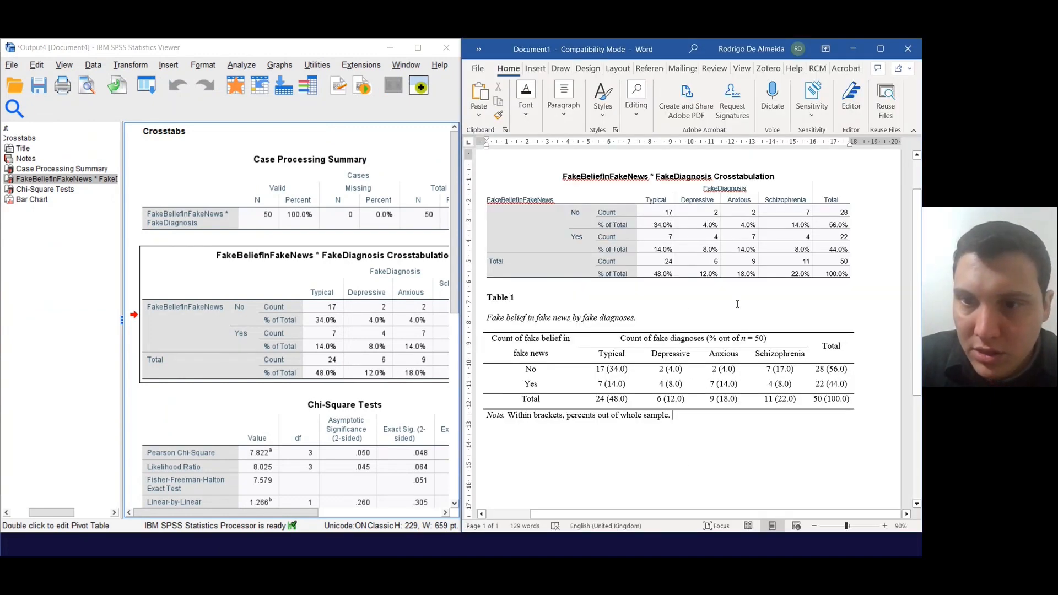
# Step: Replace the Word document's entire content with the copied crosstabulation table, keeping its source formatting
pyautogui.hotkey('ctrl', 'a')
pyautogui.press('Delete')
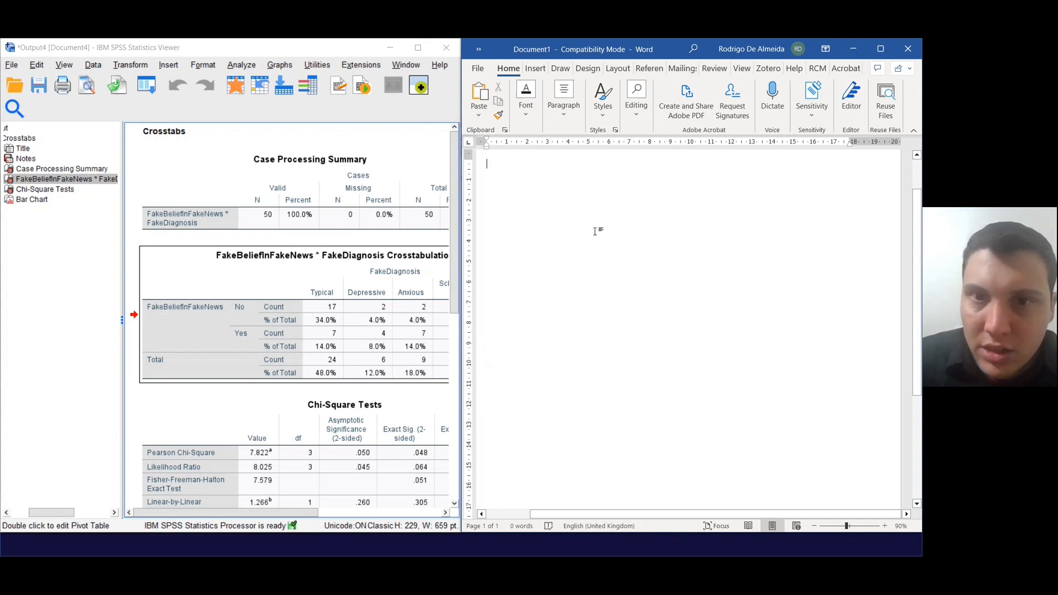
pyautogui.rightClick(586, 225)
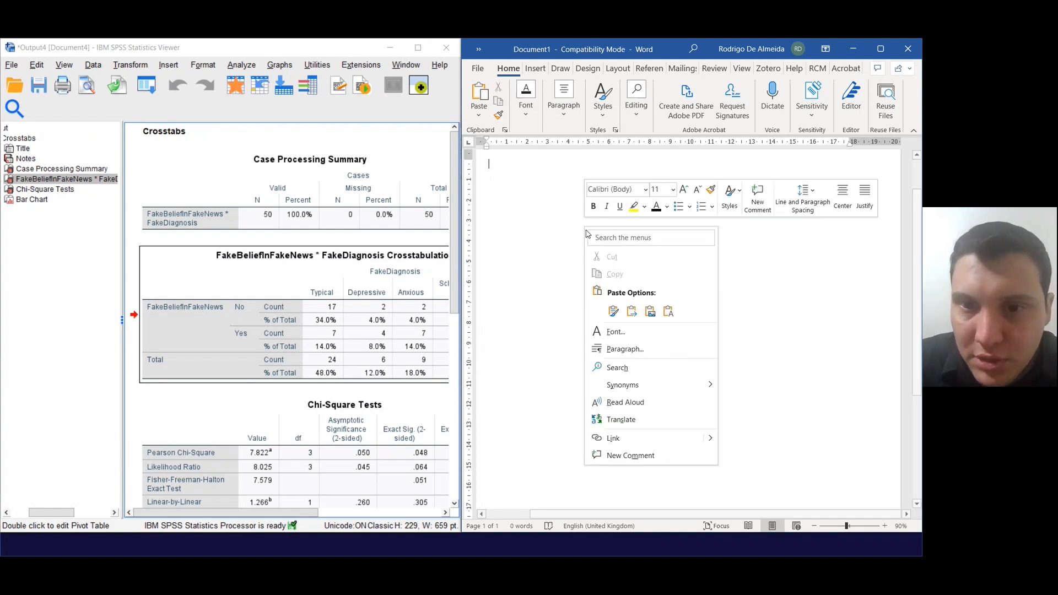
pyautogui.click(613, 312)
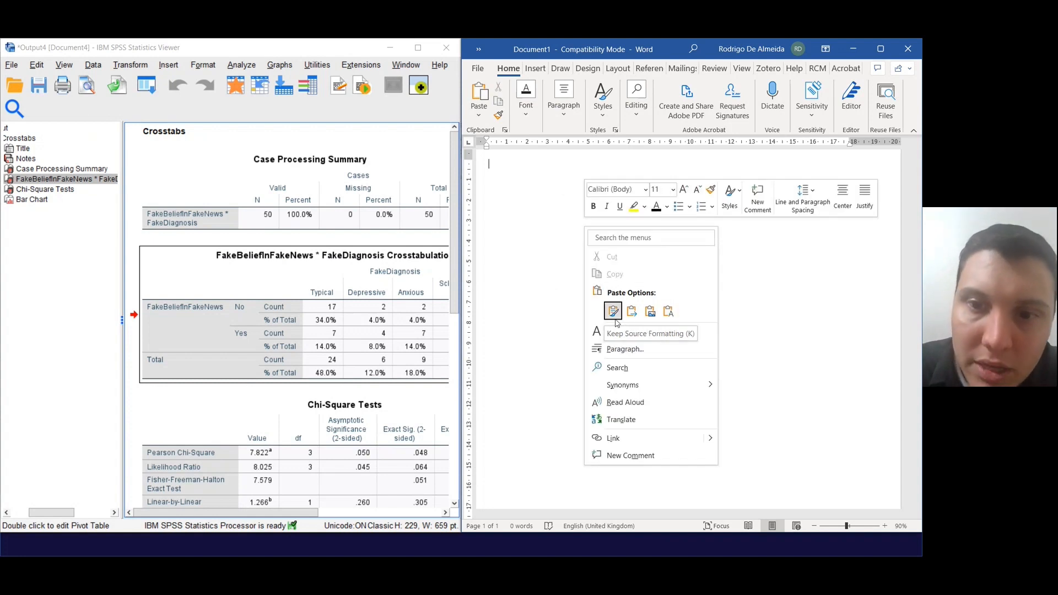
pyautogui.click(614, 312)
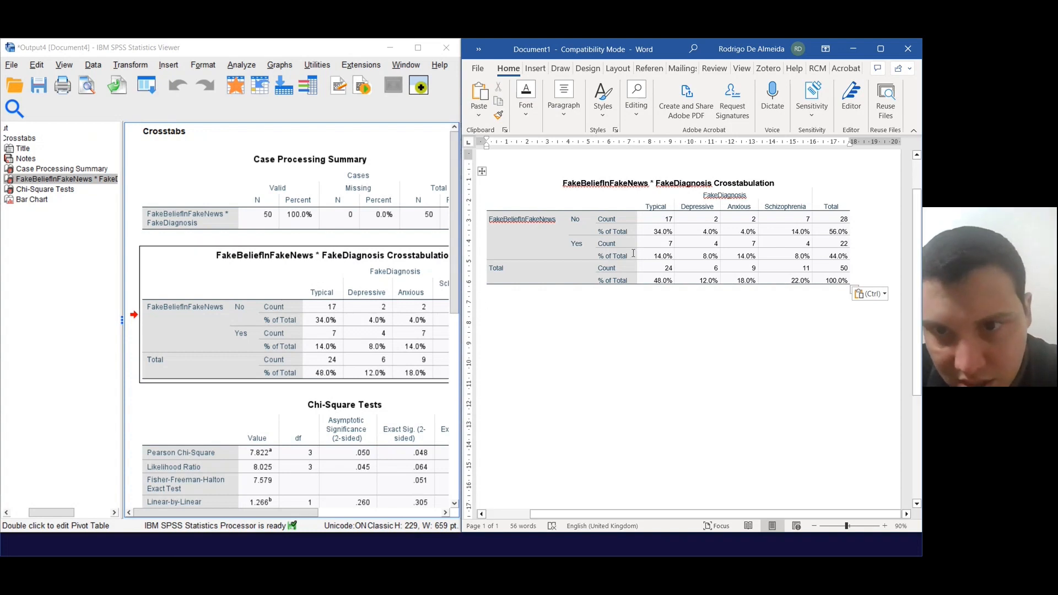
# Step: Turn on gridline display for the crosstabulation table in the Word document
pyautogui.moveTo(557, 190); pyautogui.dragTo(843, 277)
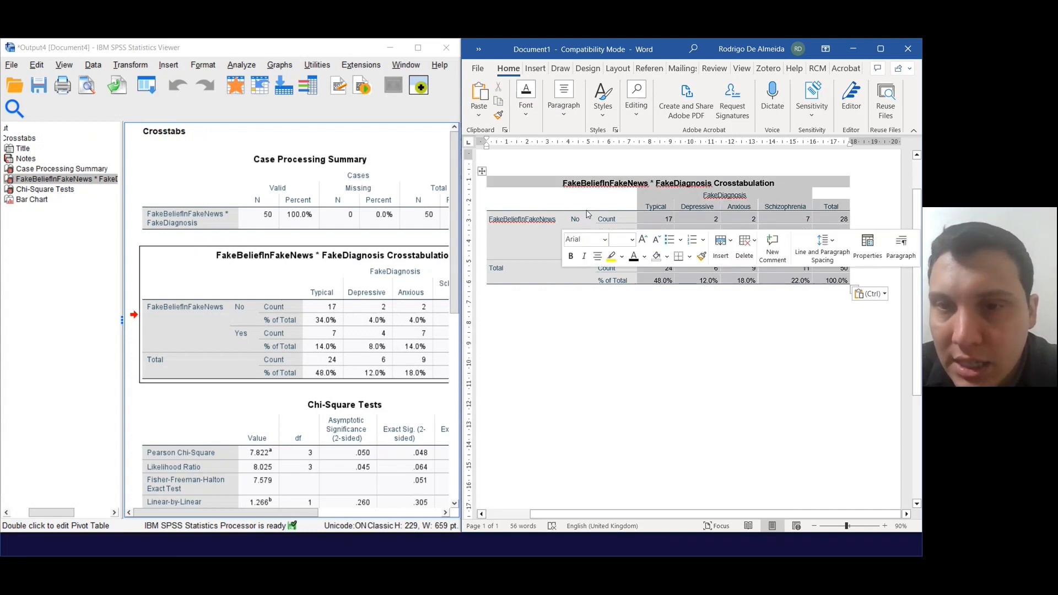
pyautogui.click(894, 68)
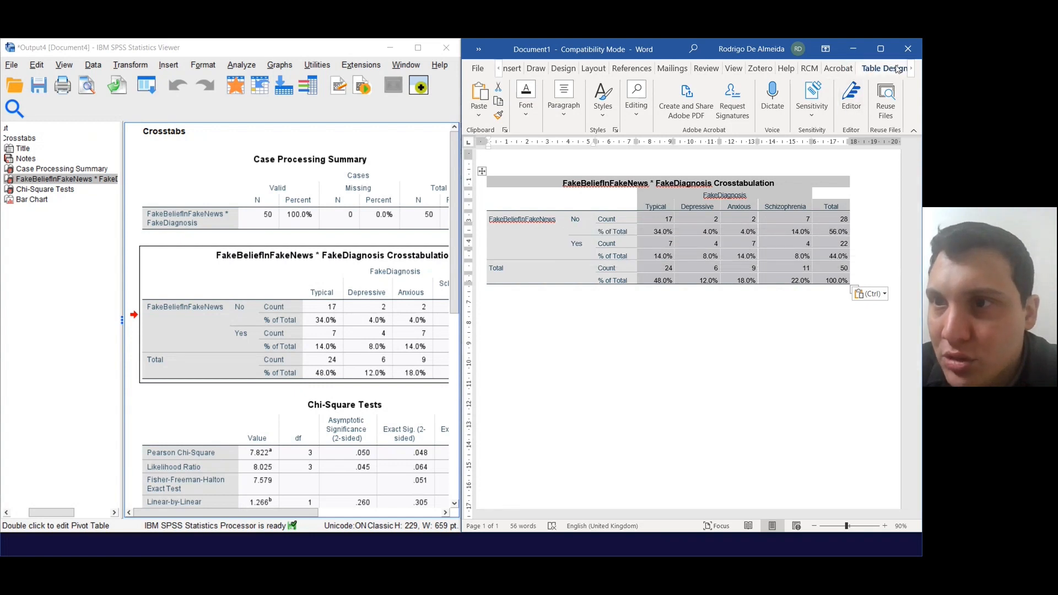
pyautogui.click(800, 117)
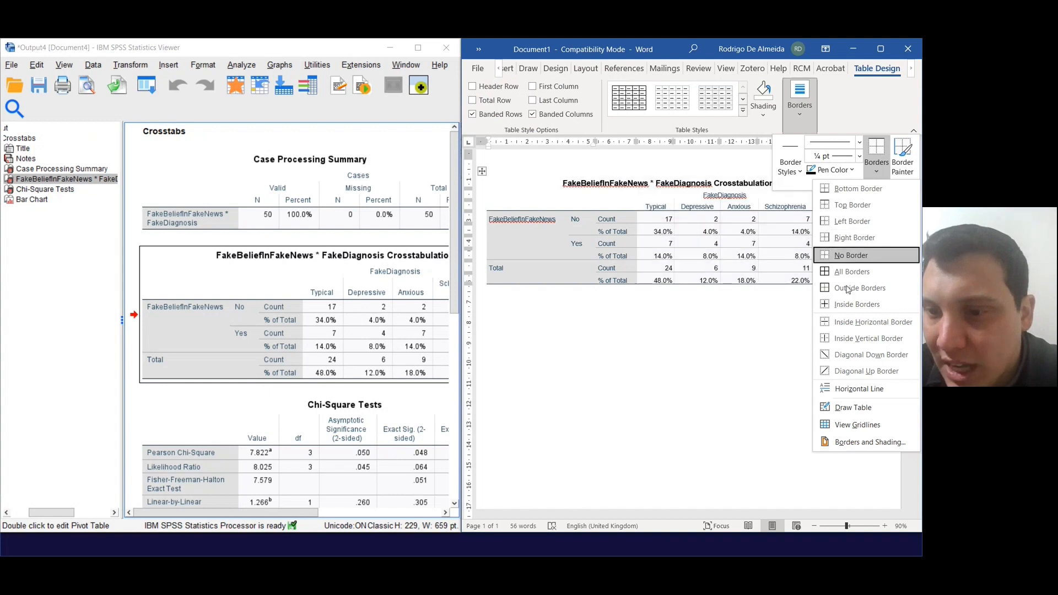
pyautogui.click(843, 427)
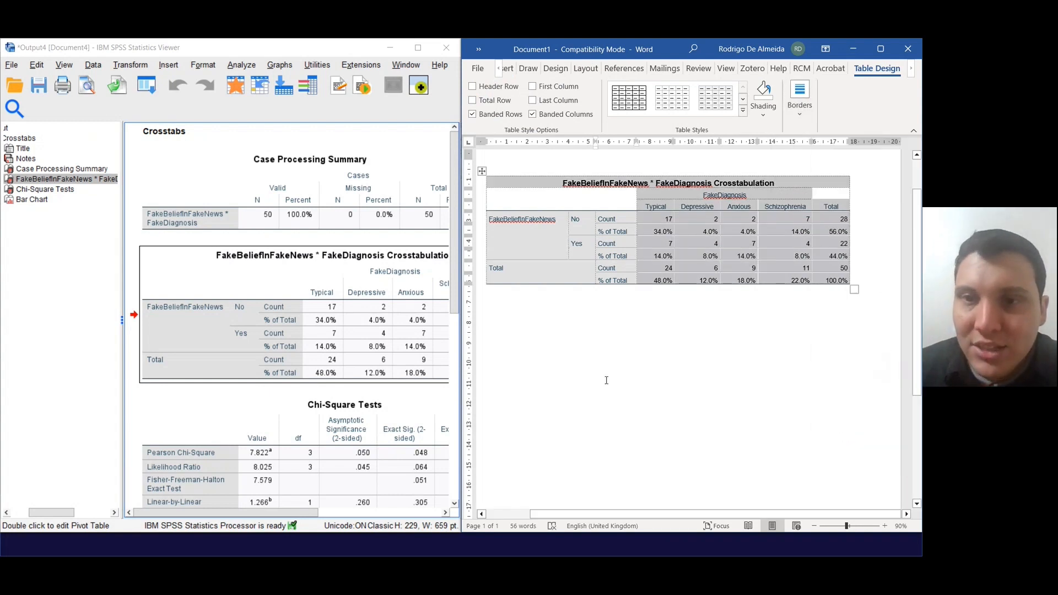
# Step: Move the FakeBeliefInFakeNews label from its row cell up into the empty header cell above it
pyautogui.click(588, 226)
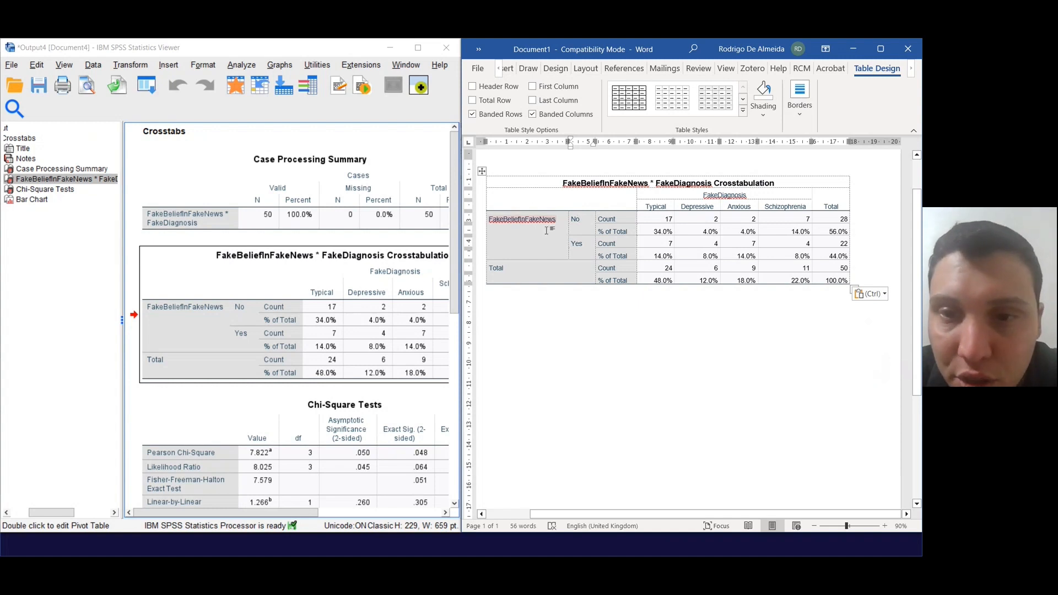
pyautogui.click(504, 200)
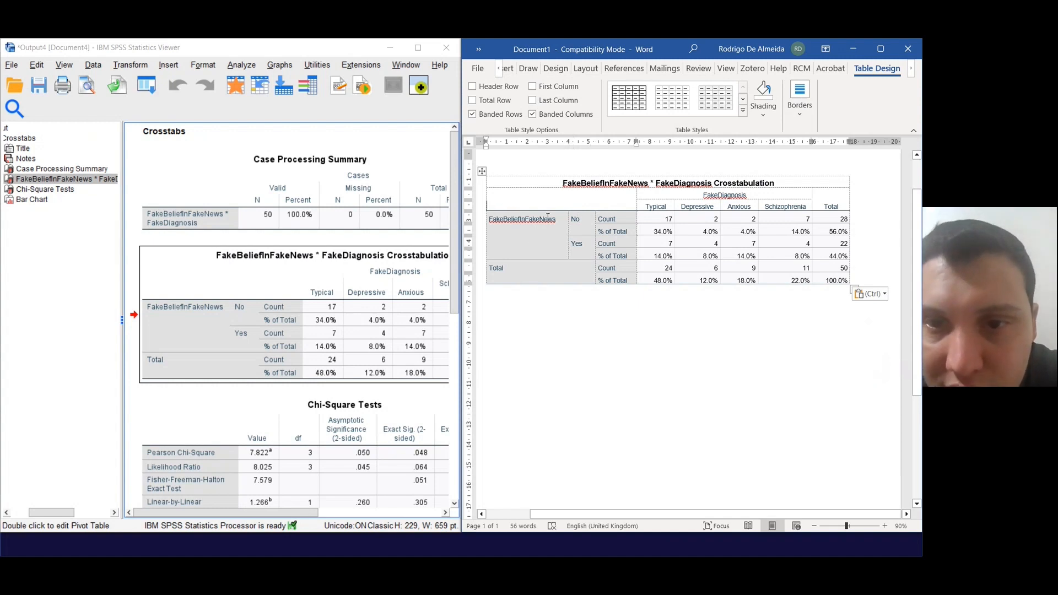
pyautogui.moveTo(511, 220); pyautogui.dragTo(607, 228)
pyautogui.click(496, 199)
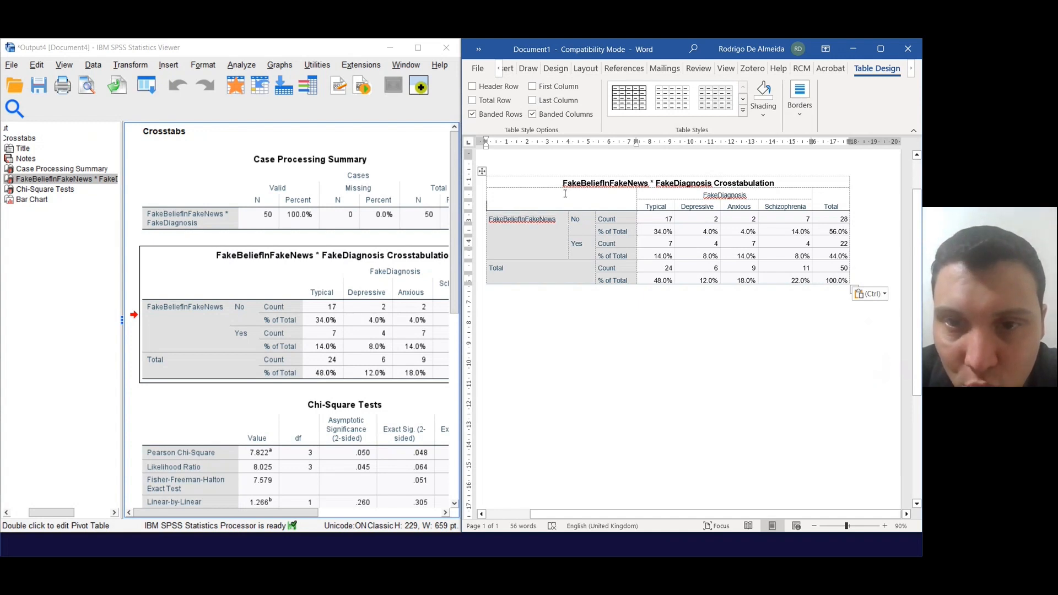
pyautogui.doubleClick(507, 218)
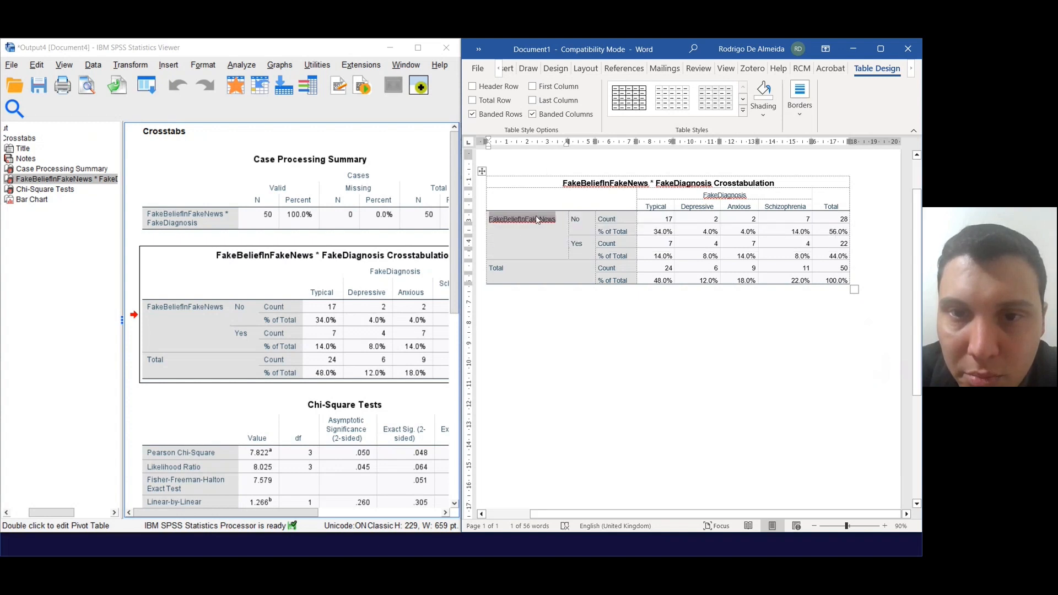
pyautogui.moveTo(535, 219); pyautogui.dragTo(521, 207)
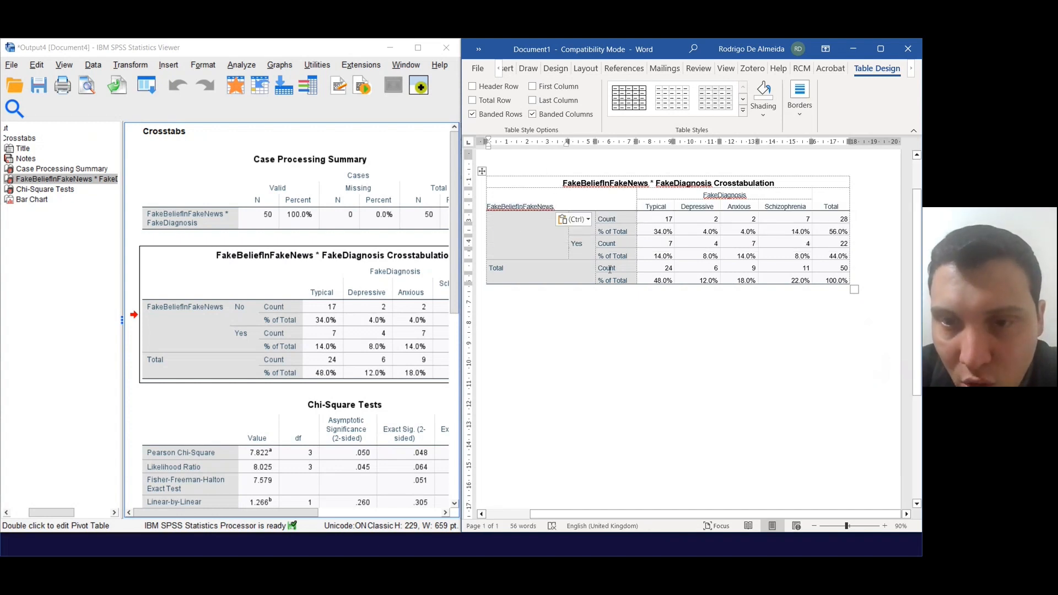
pyautogui.moveTo(605, 219); pyautogui.dragTo(613, 277)
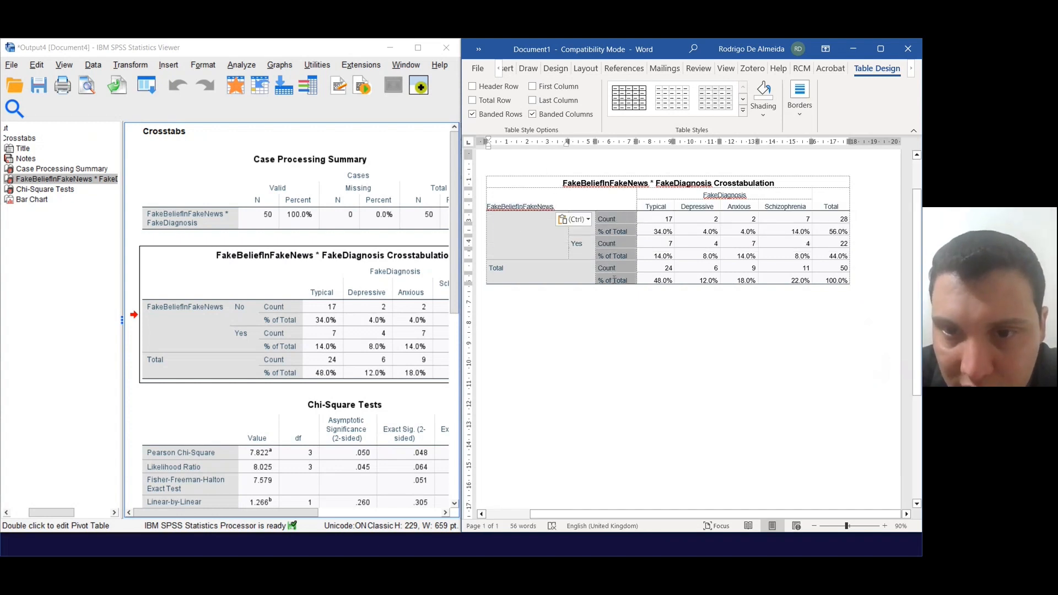
pyautogui.click(560, 280)
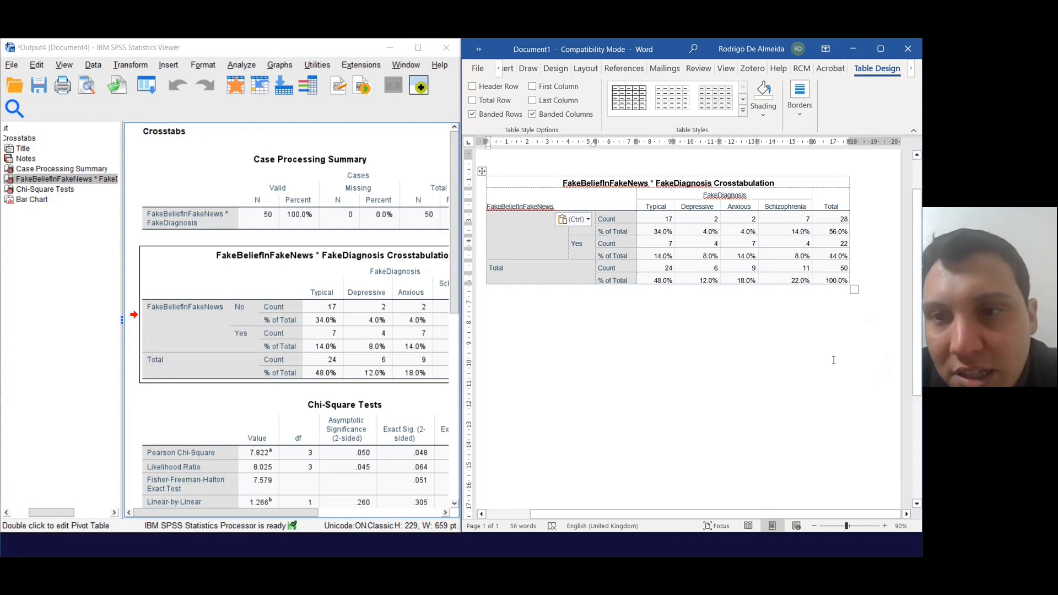
pyautogui.click(672, 365)
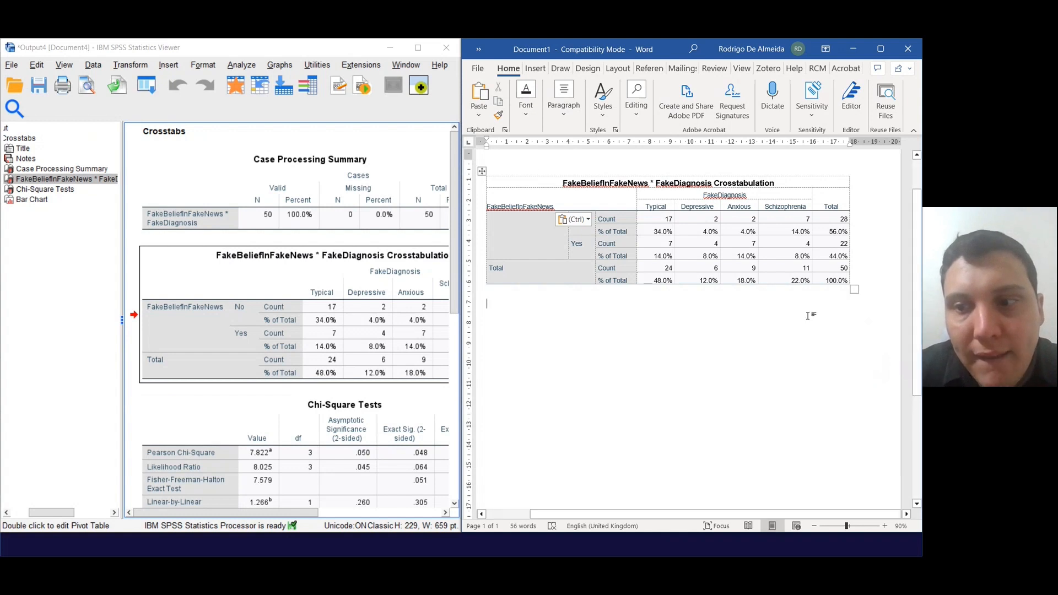
pyautogui.click(543, 68)
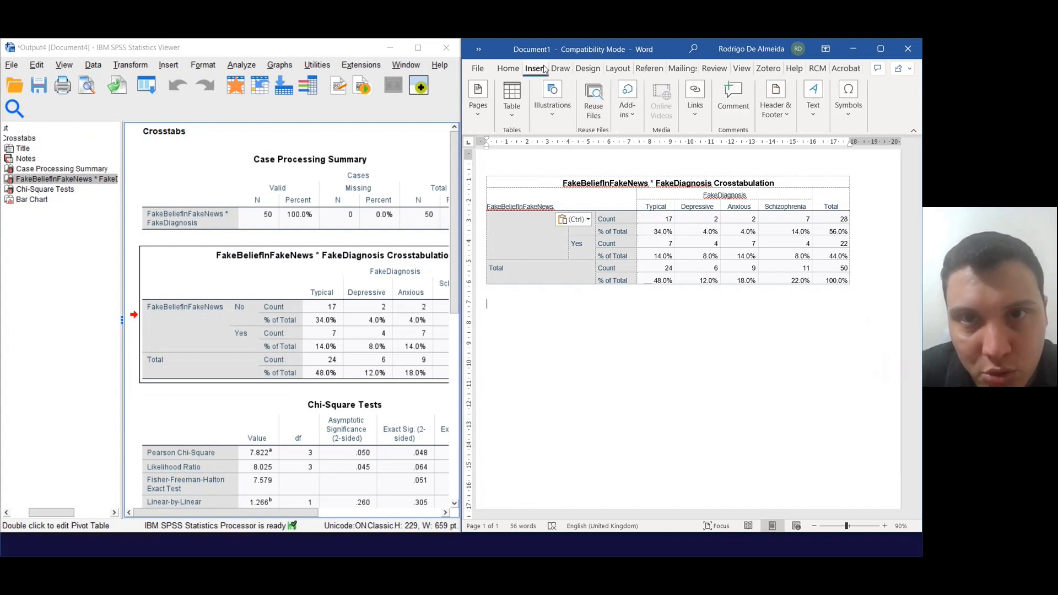
pyautogui.click(514, 110)
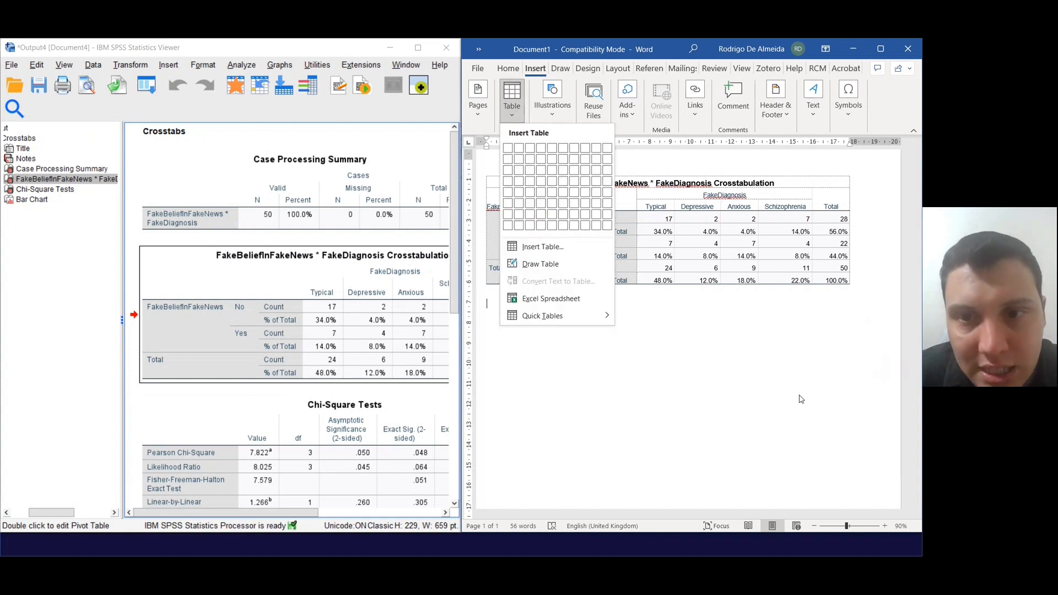
pyautogui.click(777, 411)
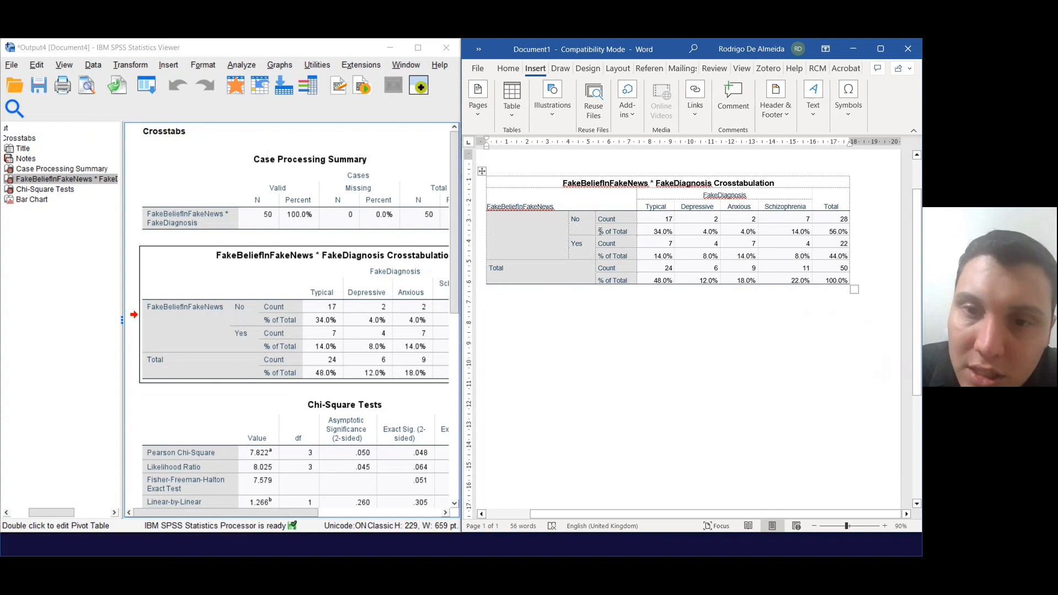
# Step: Examine the crosstabulation's count and percentage rows, row labels and title to plan a simplified table
pyautogui.moveTo(601, 230); pyautogui.dragTo(841, 231)
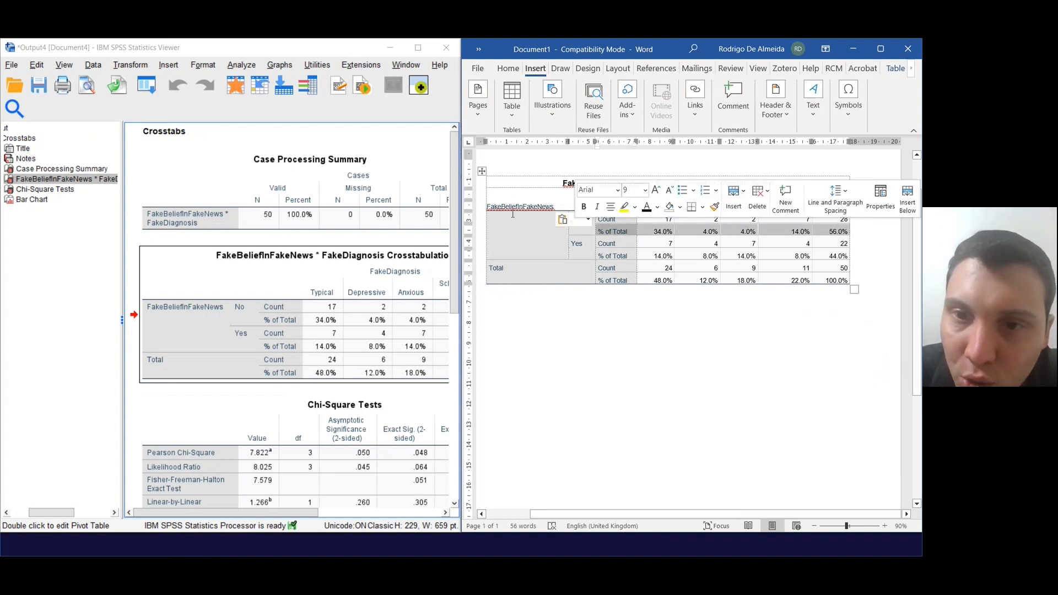
pyautogui.click(670, 218)
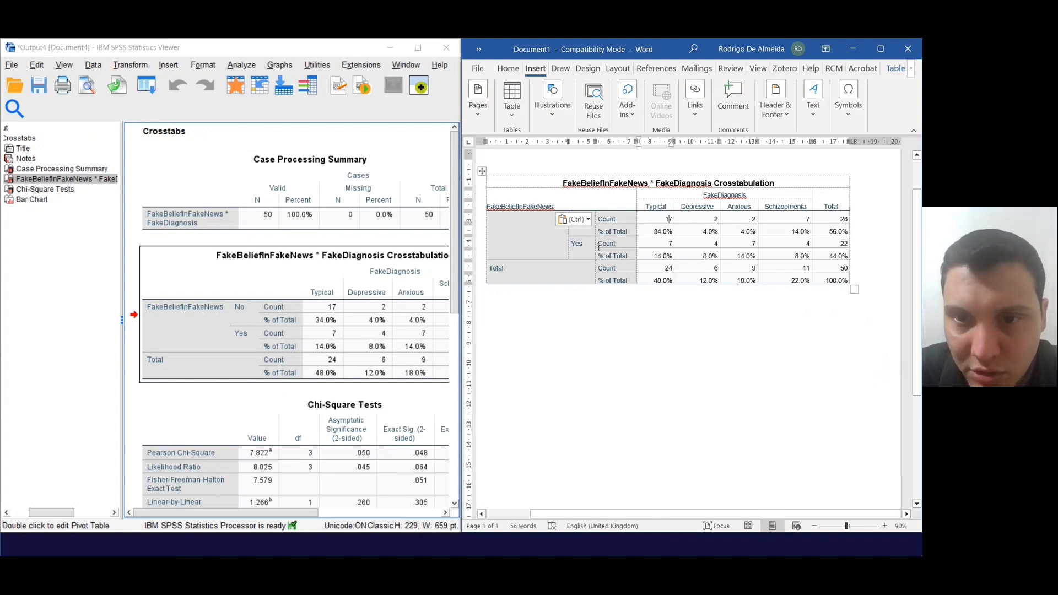
pyautogui.moveTo(600, 230); pyautogui.dragTo(611, 256)
pyautogui.click(611, 280)
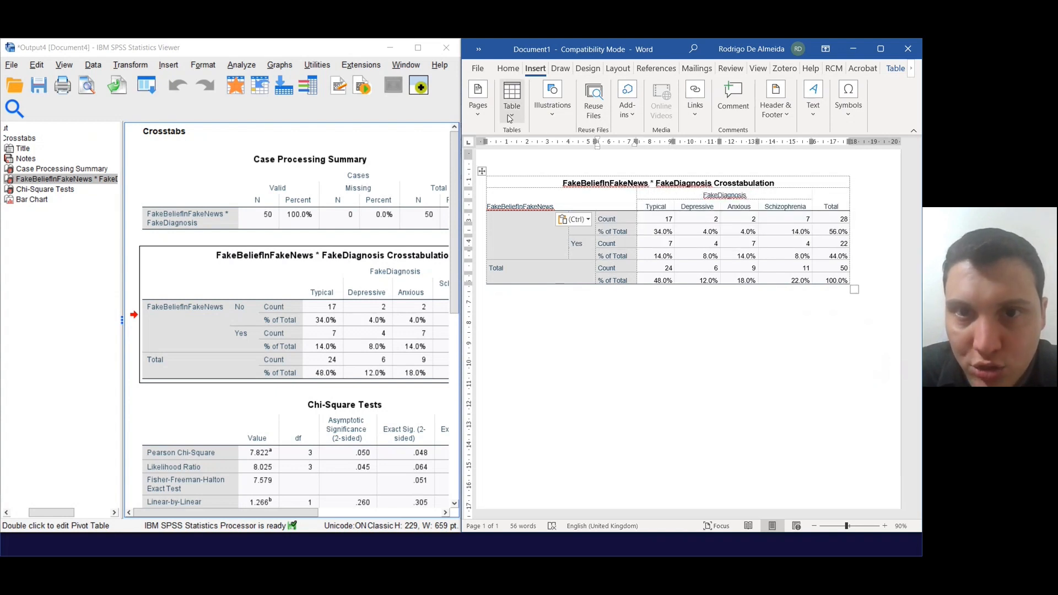
pyautogui.click(511, 98)
pyautogui.click(679, 396)
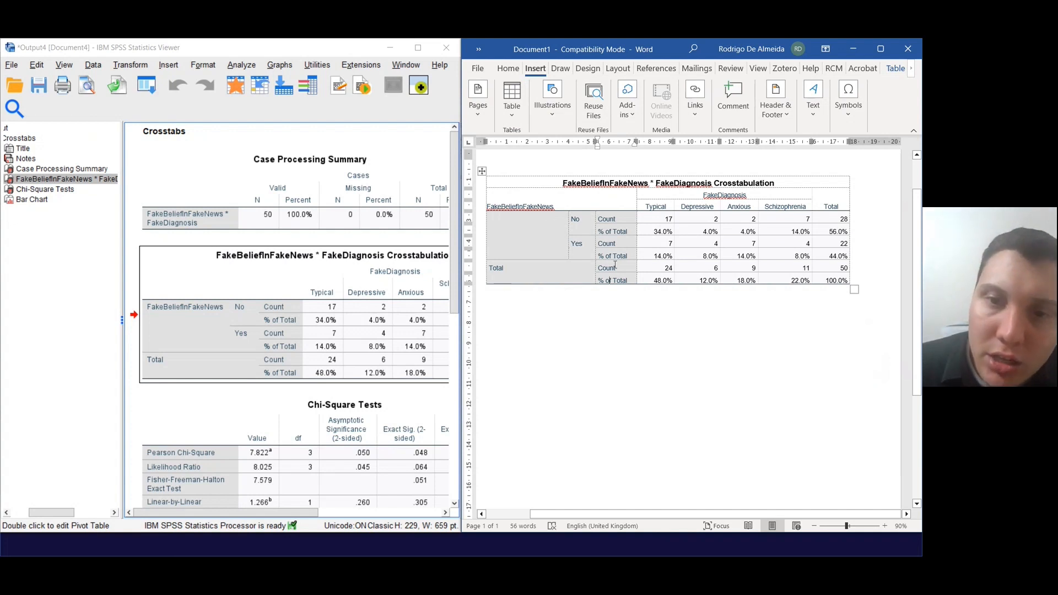
pyautogui.moveTo(494, 199); pyautogui.dragTo(584, 269)
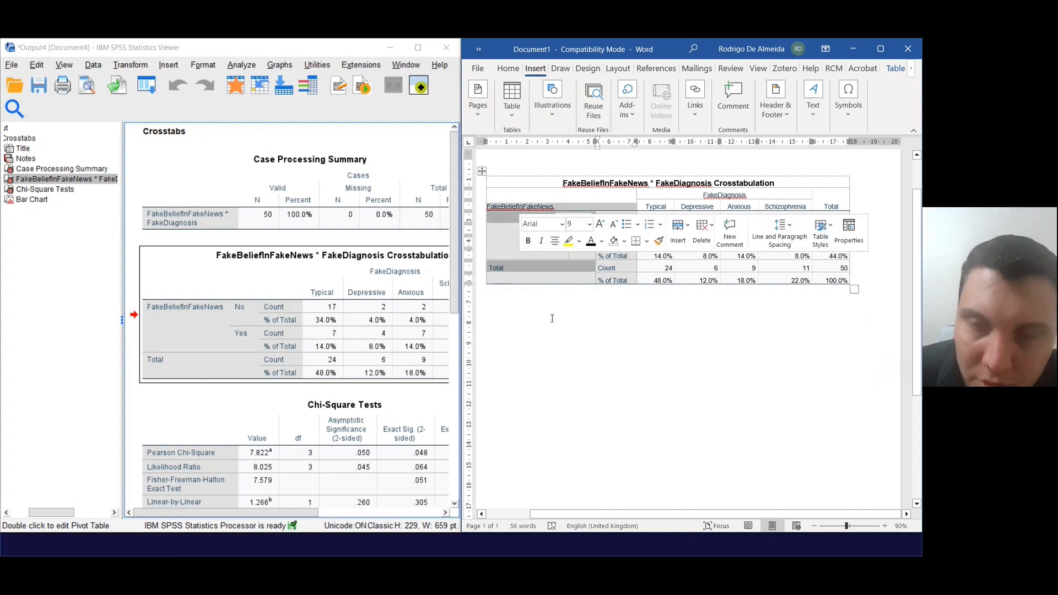
pyautogui.click(597, 361)
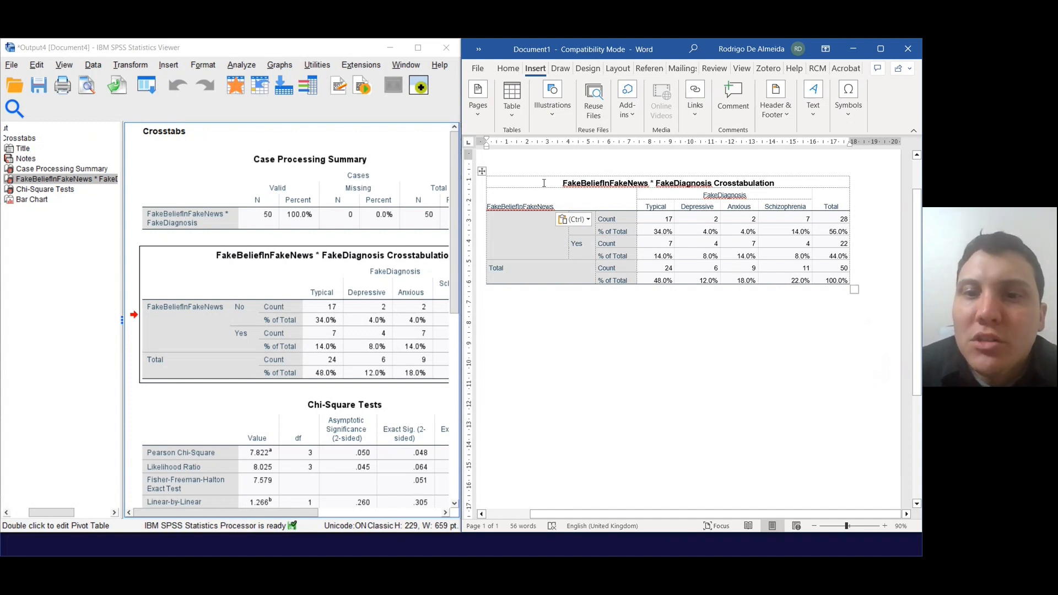
pyautogui.moveTo(551, 182); pyautogui.dragTo(775, 183)
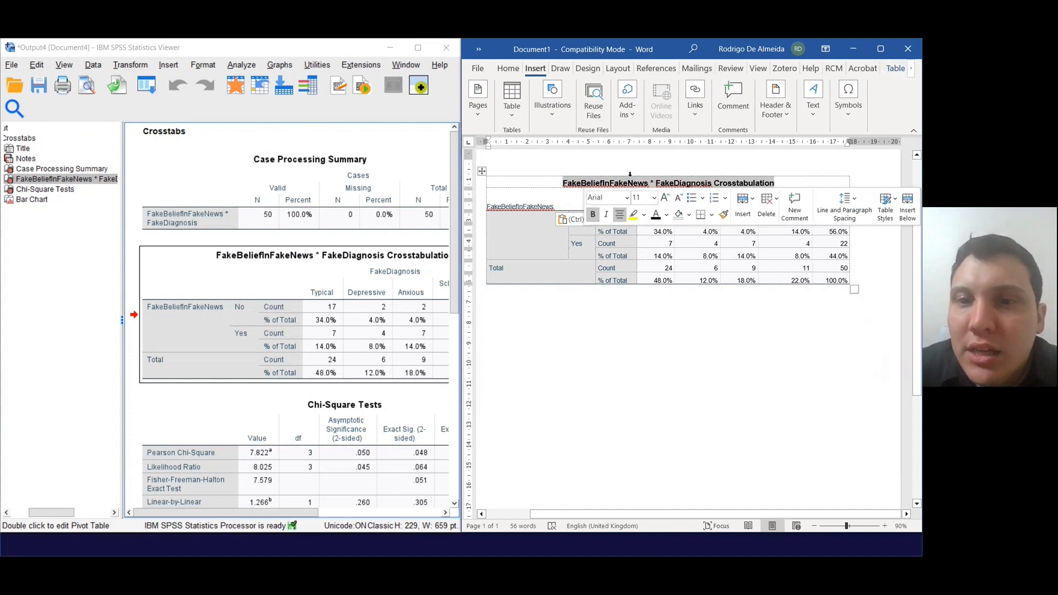
pyautogui.click(574, 169)
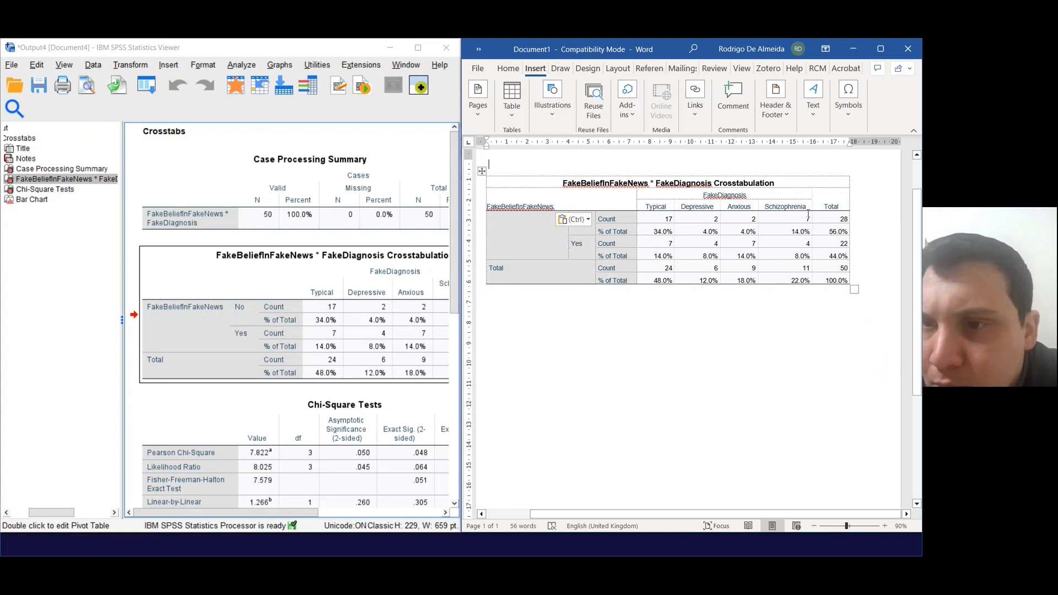
pyautogui.moveTo(545, 210); pyautogui.dragTo(610, 267)
pyautogui.click(578, 318)
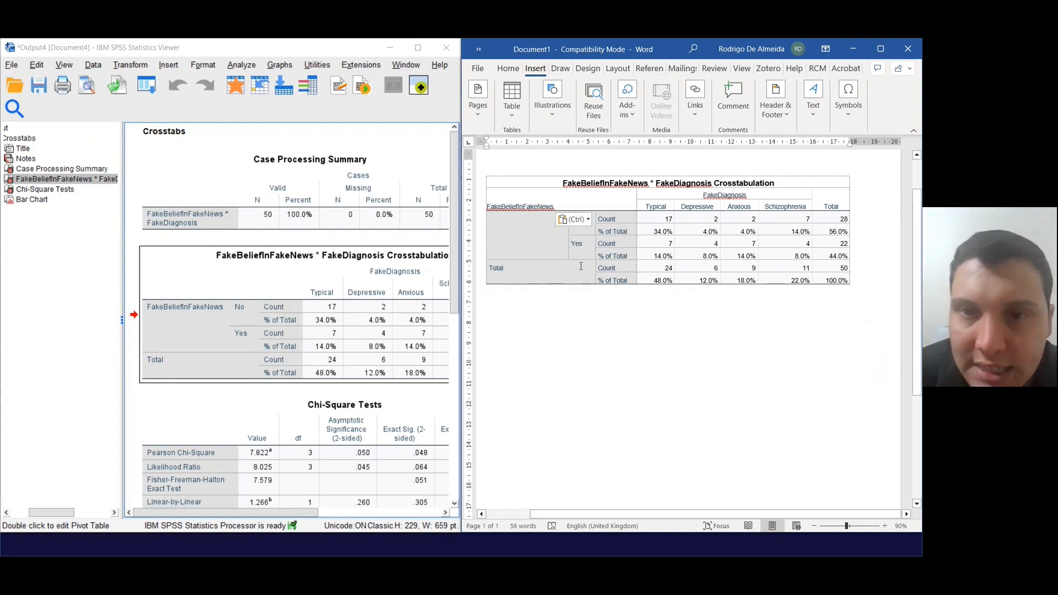
pyautogui.moveTo(547, 199); pyautogui.dragTo(612, 279)
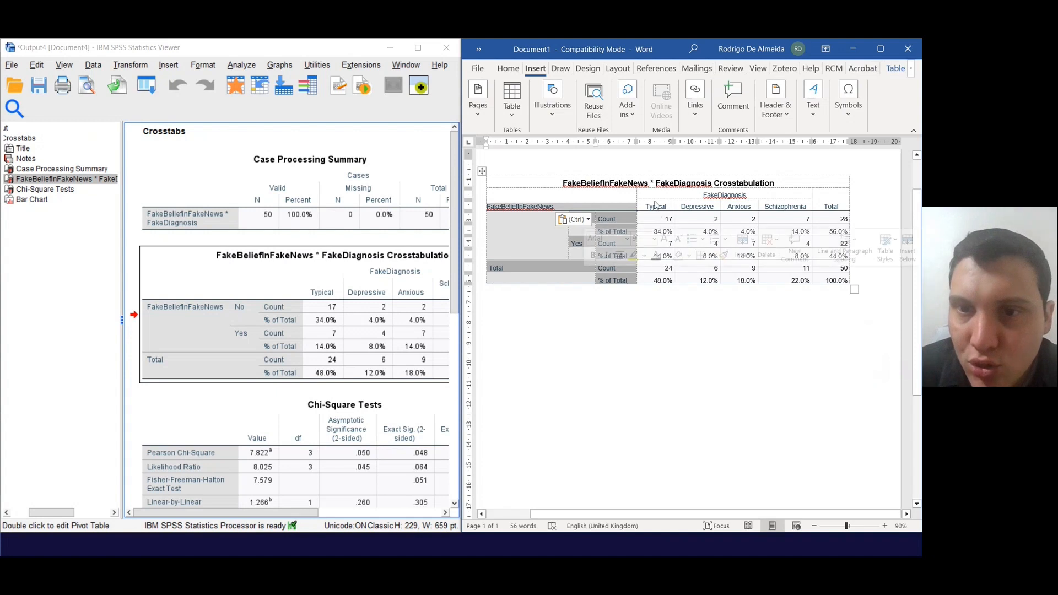
pyautogui.moveTo(656, 205); pyautogui.dragTo(667, 220)
pyautogui.hotkey('ctrl', 'z')
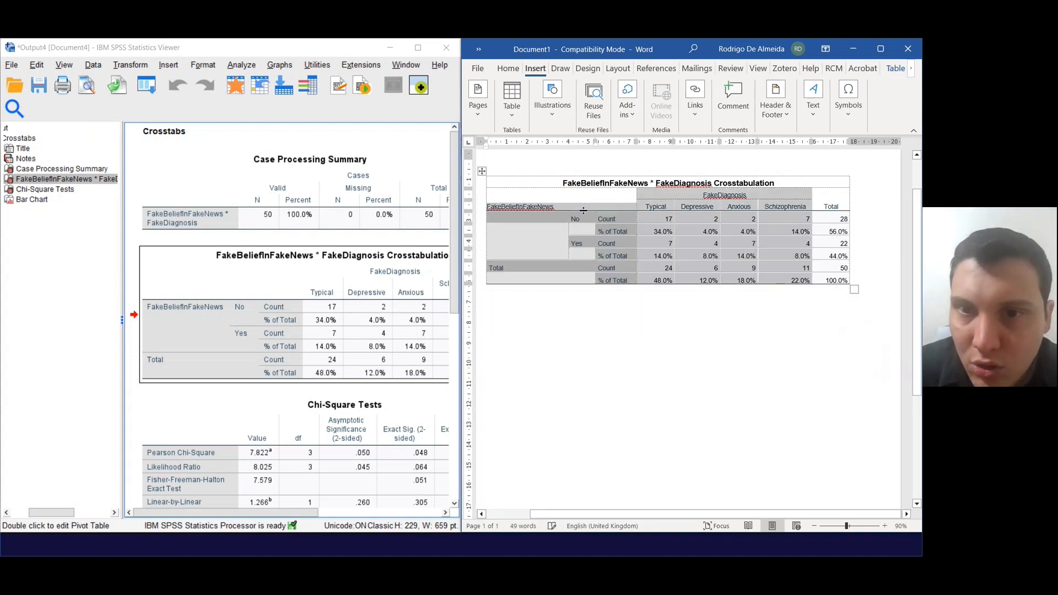
# Step: Count the columns and rows a new table needs, covering the label, diagnosis and Total columns plus the header and Count rows
pyautogui.moveTo(583, 211); pyautogui.dragTo(613, 264)
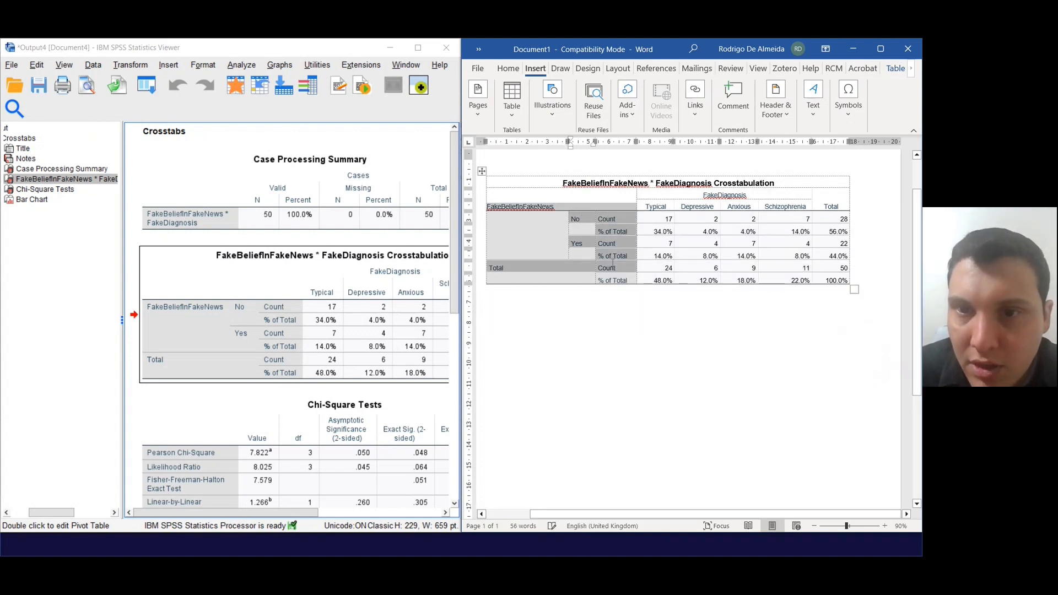
pyautogui.click(661, 216)
pyautogui.click(711, 219)
pyautogui.click(750, 219)
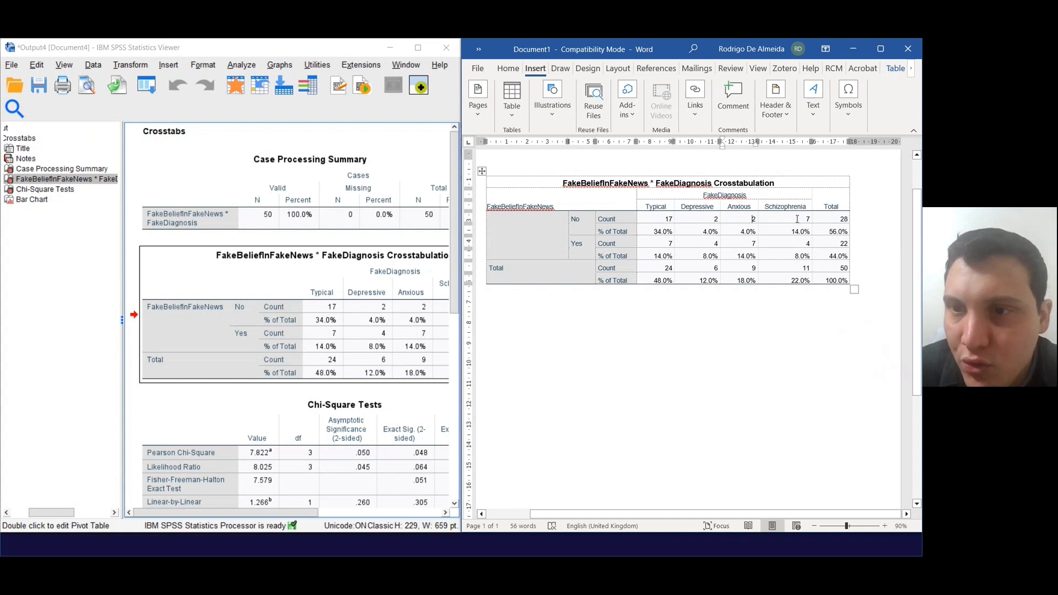
pyautogui.click(797, 219)
pyautogui.click(827, 218)
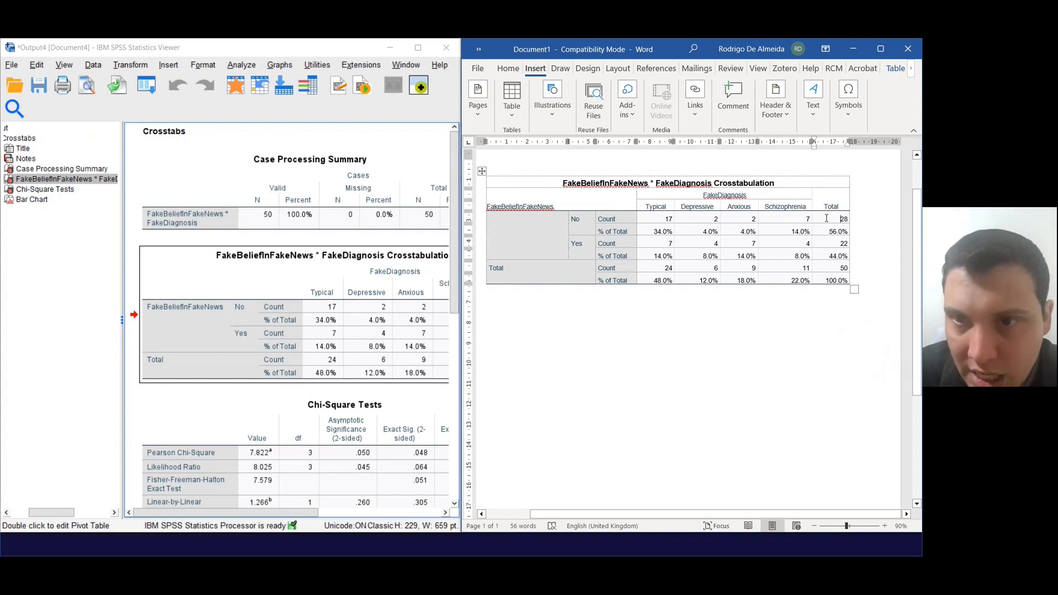
pyautogui.click(667, 205)
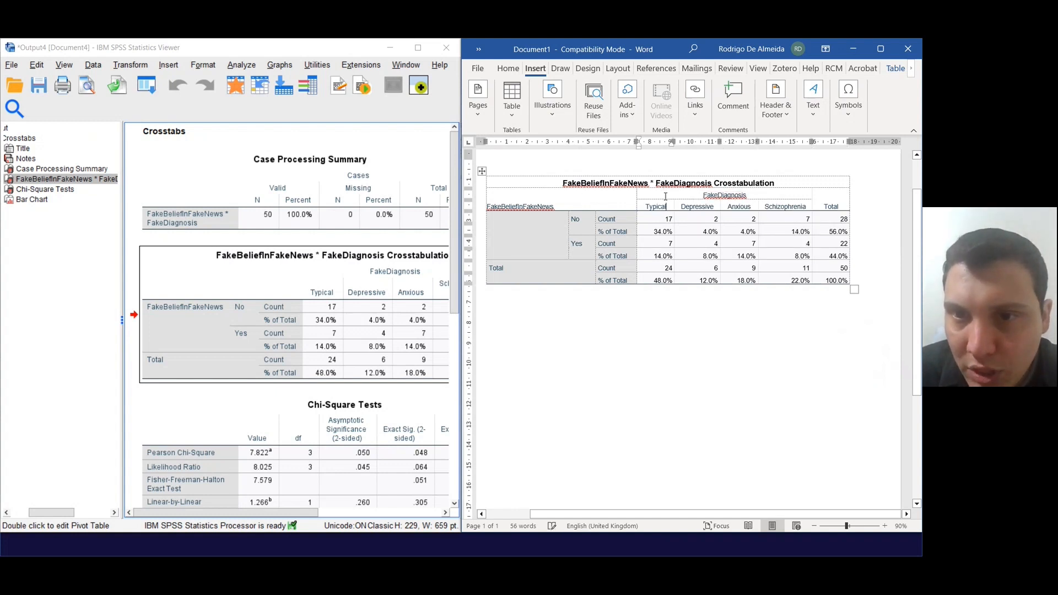
pyautogui.click(666, 196)
pyautogui.click(665, 206)
pyautogui.click(665, 196)
pyautogui.click(665, 208)
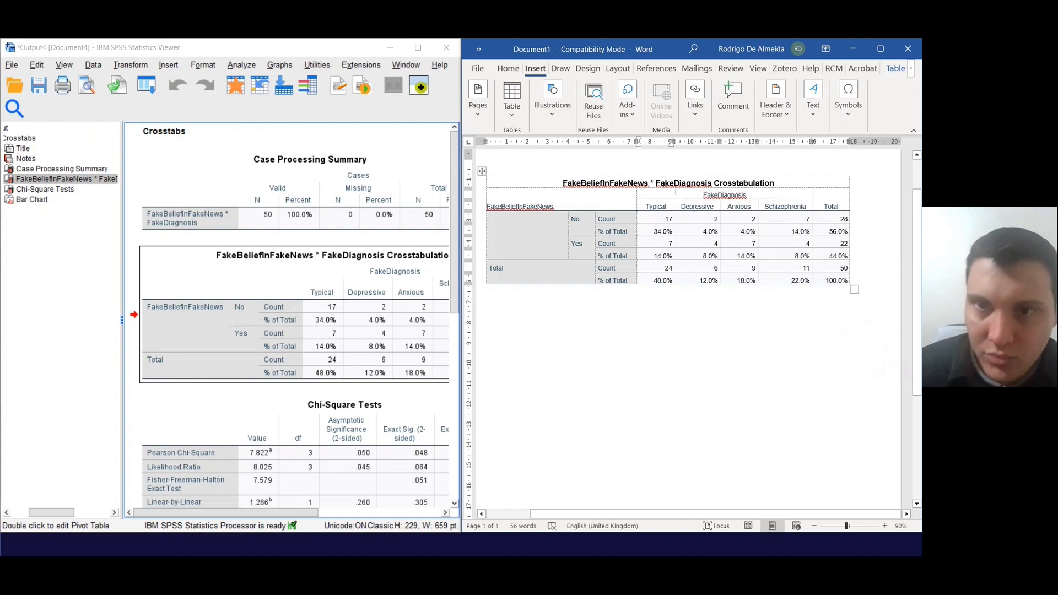
pyautogui.click(629, 220)
pyautogui.click(621, 244)
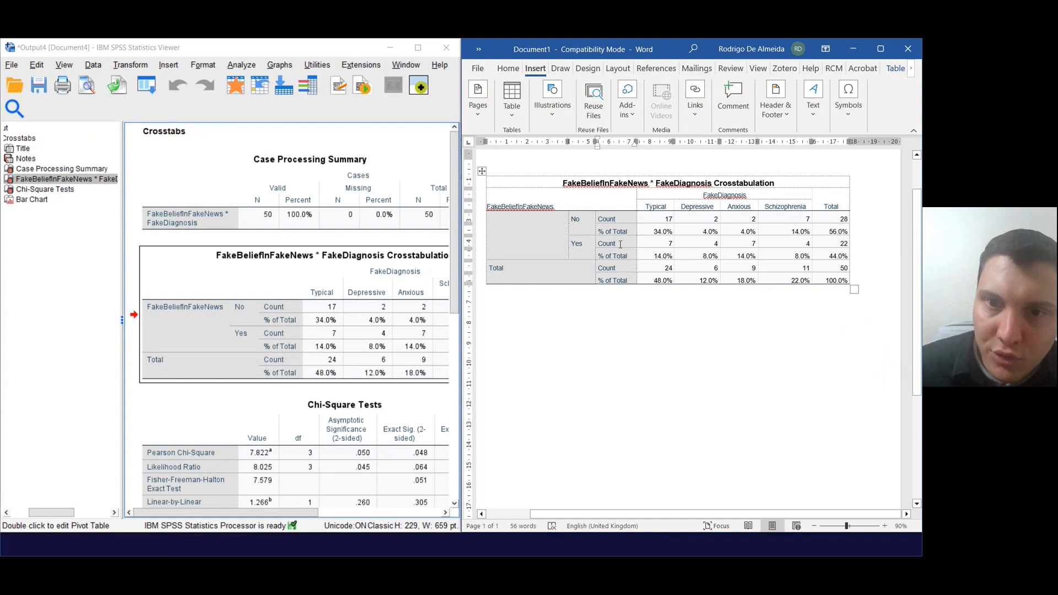
# Step: Insert a table with 6 columns and 5 rows in the Count cell of the Total row
pyautogui.click(621, 267)
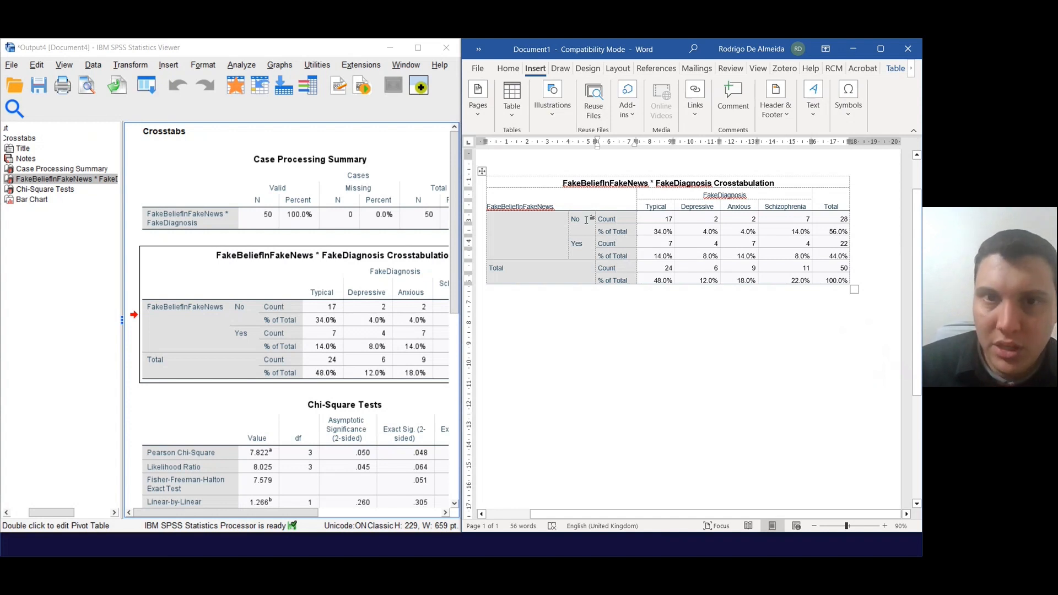
pyautogui.click(512, 102)
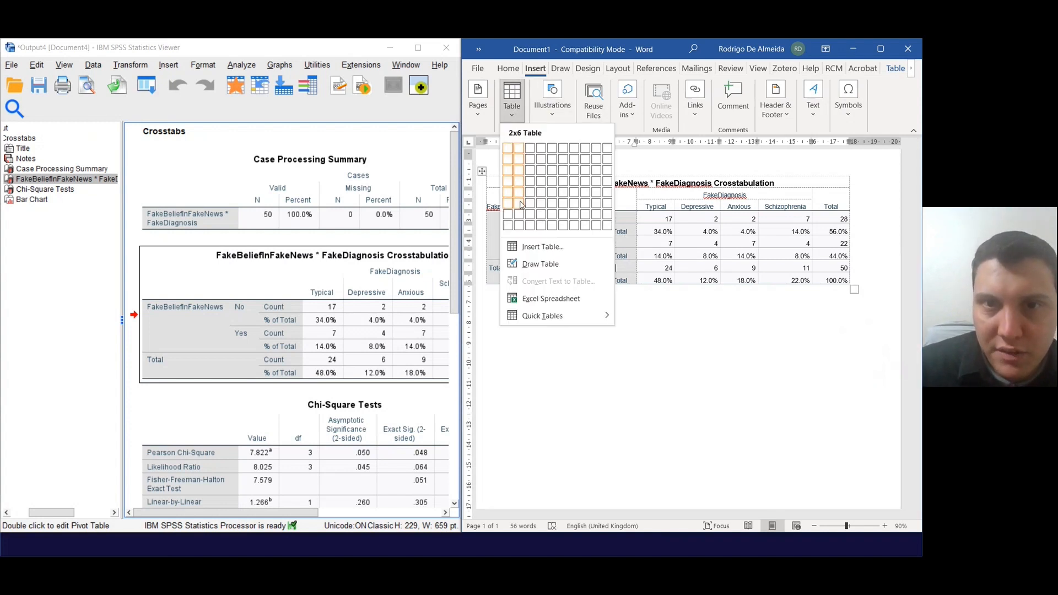
pyautogui.click(566, 197)
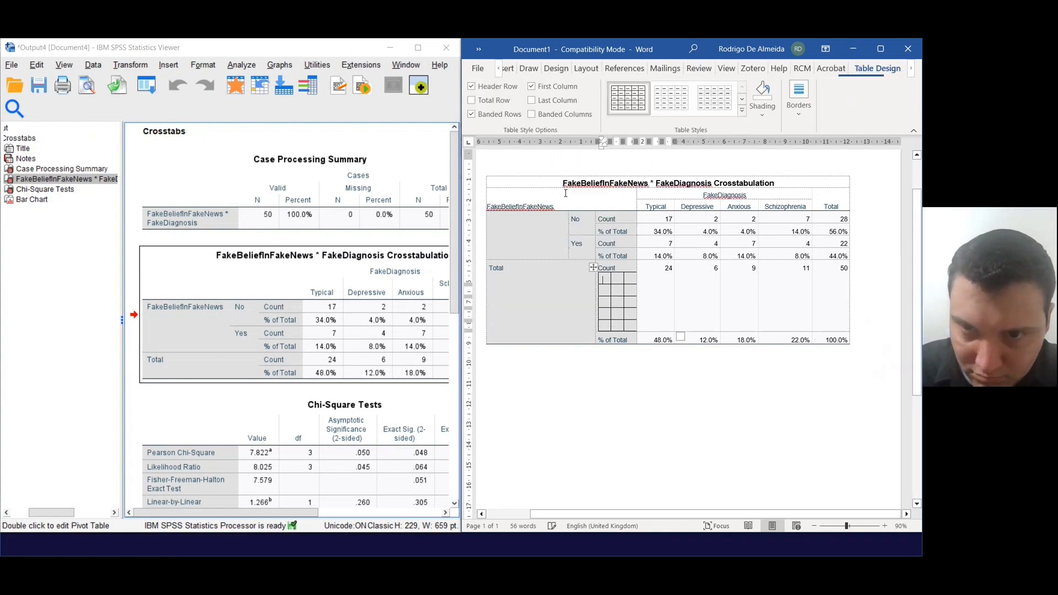
# Step: Undo the nested table insertion and insert a table with 6 columns and 5 rows below the crosstabulation instead
pyautogui.hotkey('ctrl', 'z')
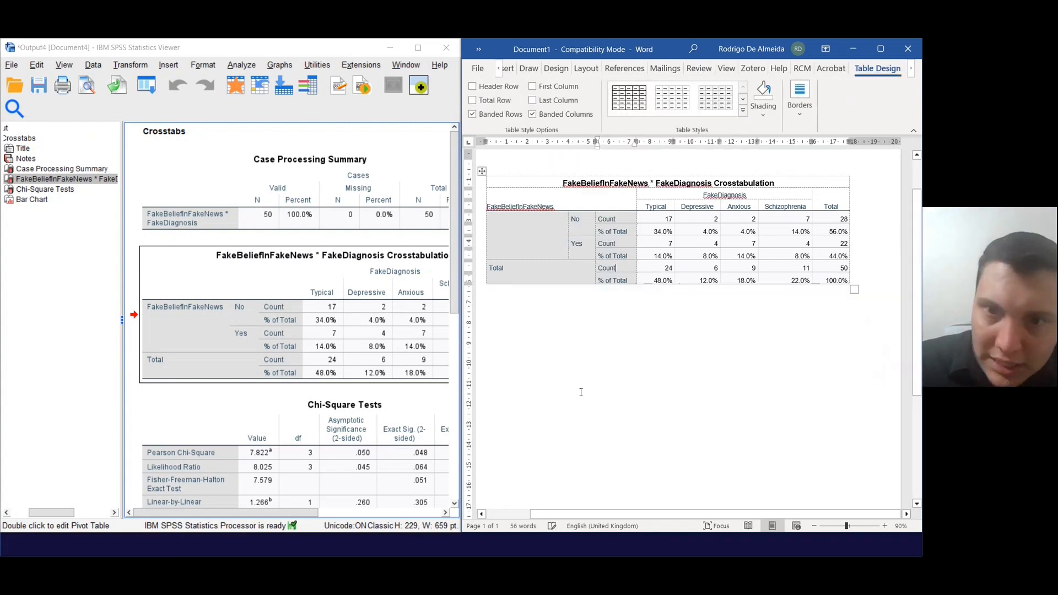
pyautogui.click(595, 337)
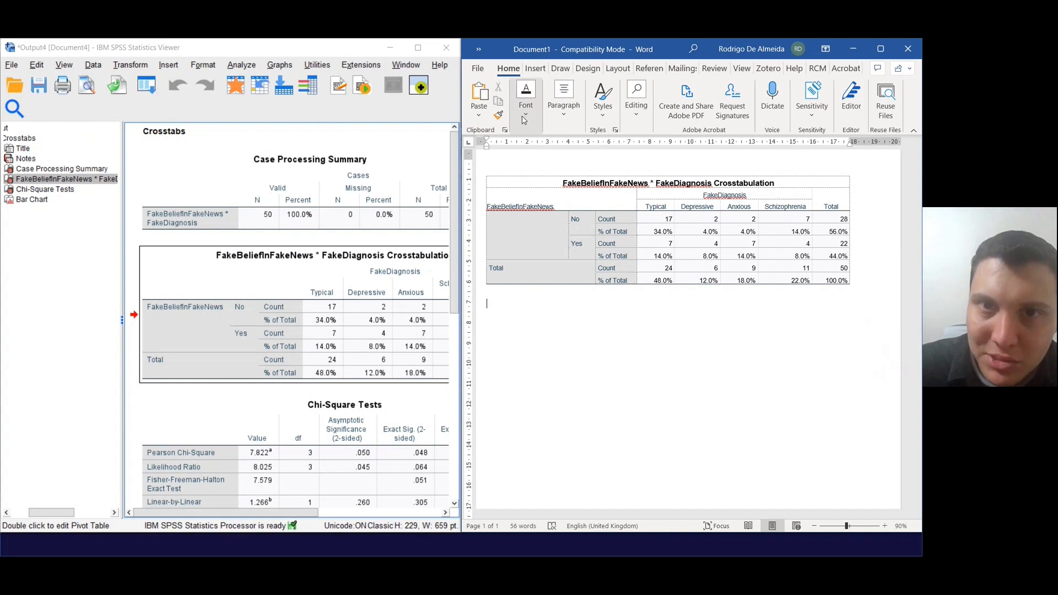
pyautogui.click(535, 68)
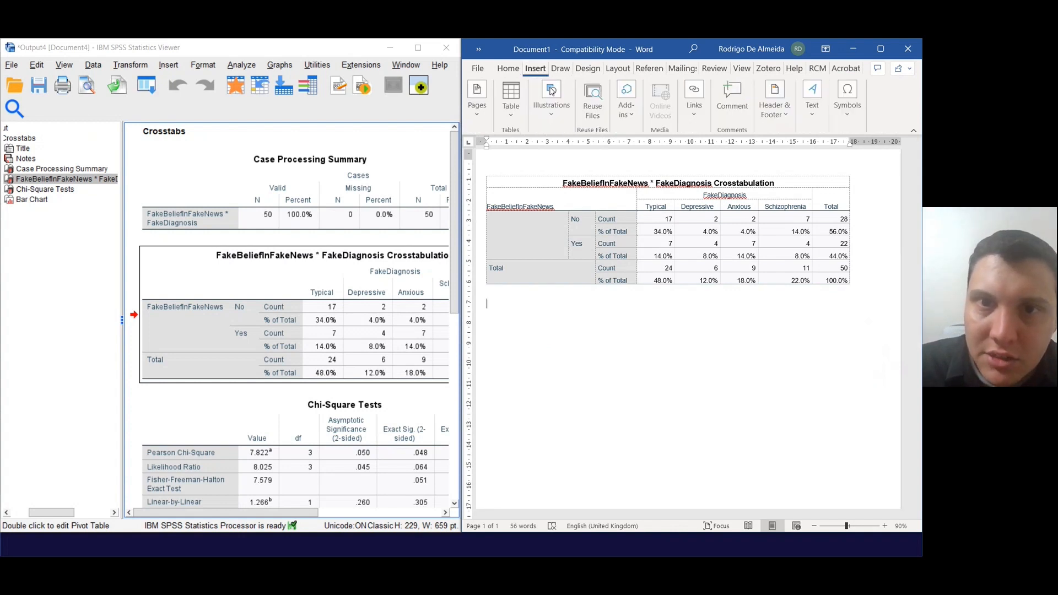
pyautogui.click(511, 98)
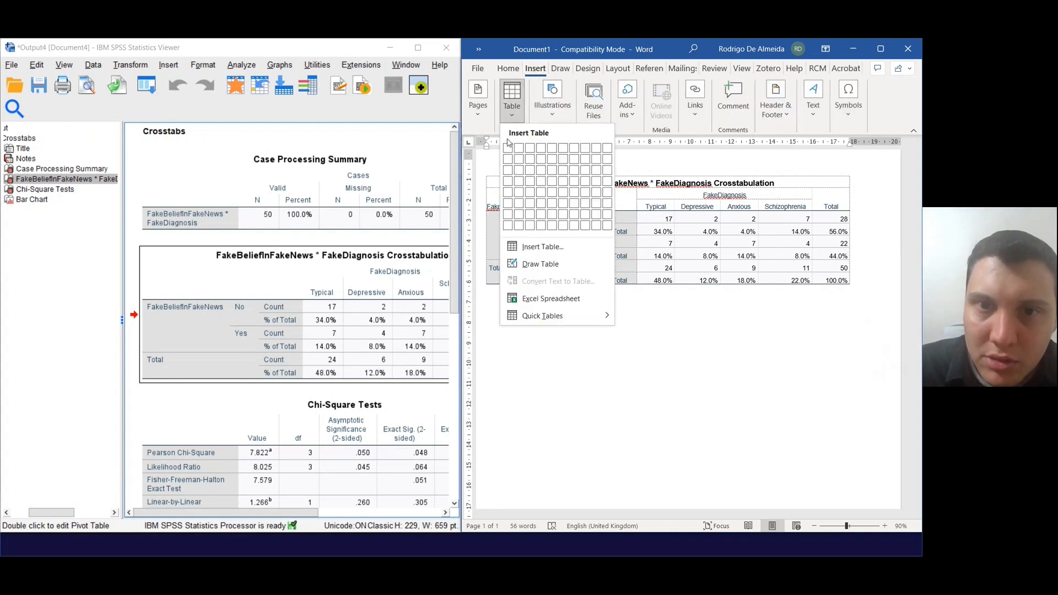
pyautogui.click(563, 193)
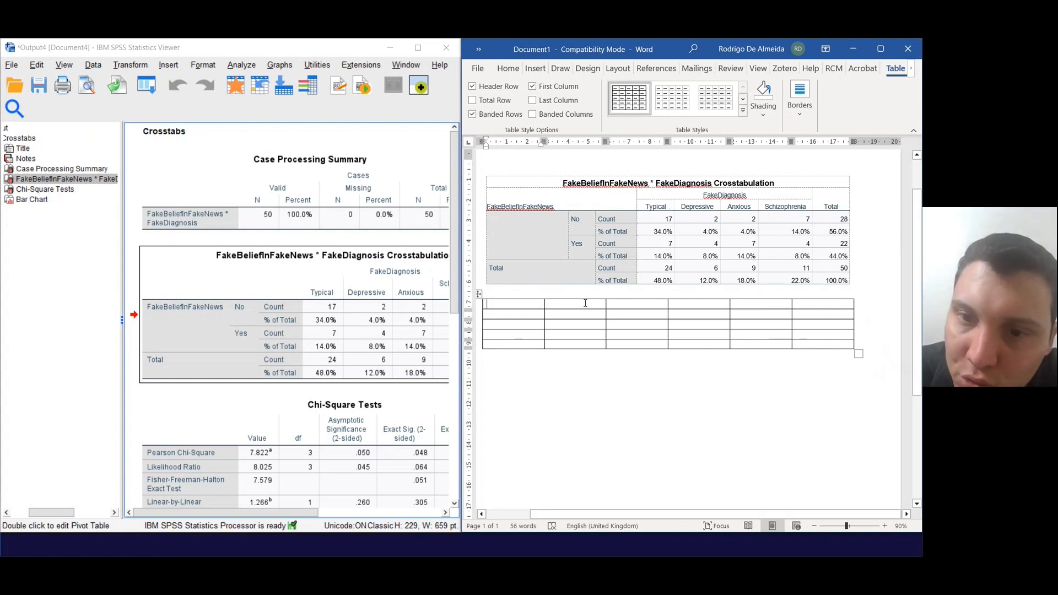
pyautogui.moveTo(581, 306); pyautogui.dragTo(766, 315)
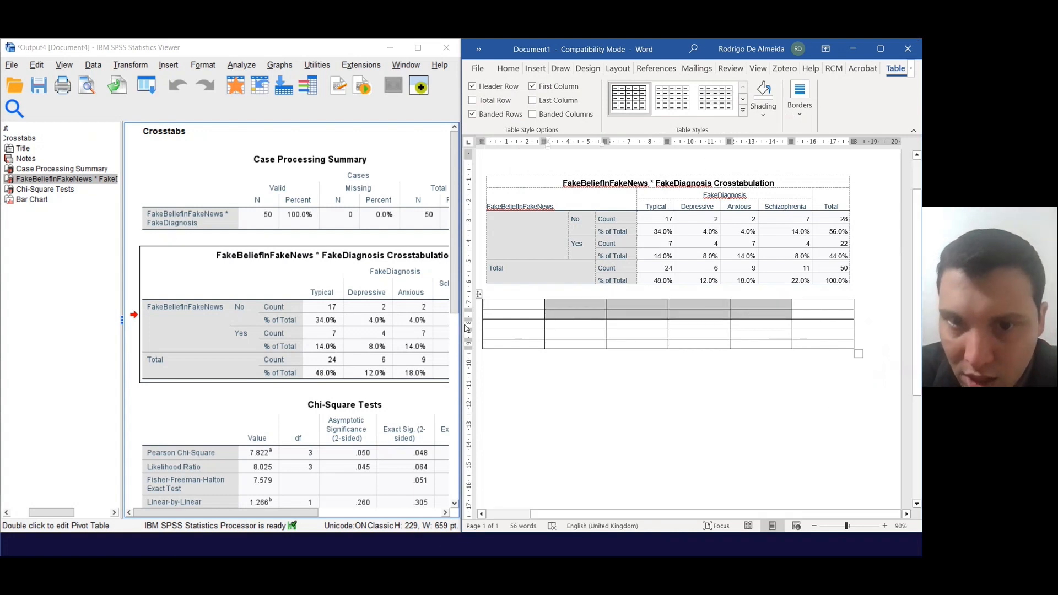
pyautogui.moveTo(504, 304); pyautogui.dragTo(509, 314)
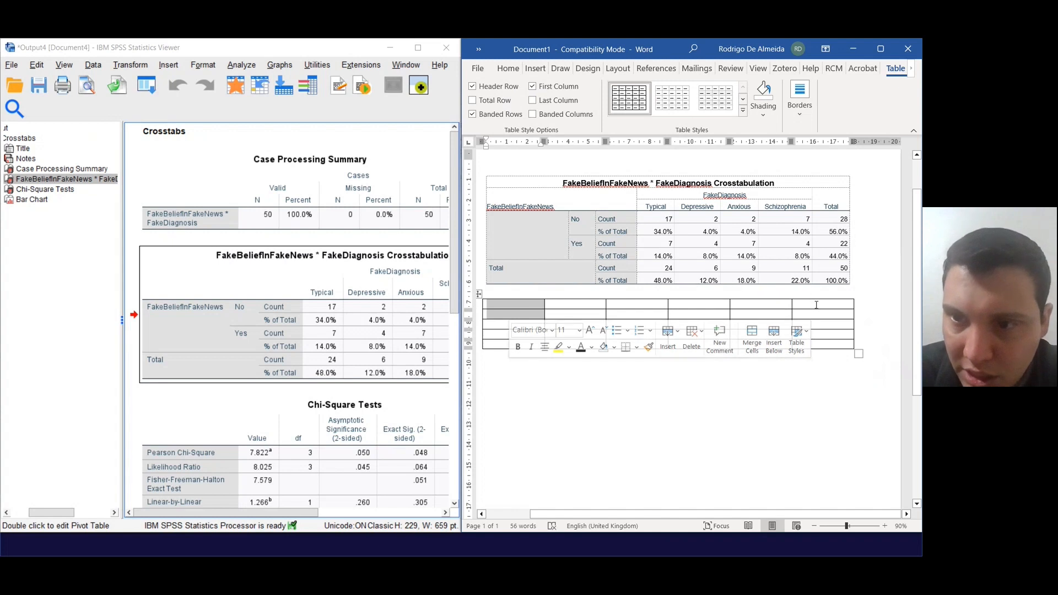
pyautogui.moveTo(816, 304); pyautogui.dragTo(823, 315)
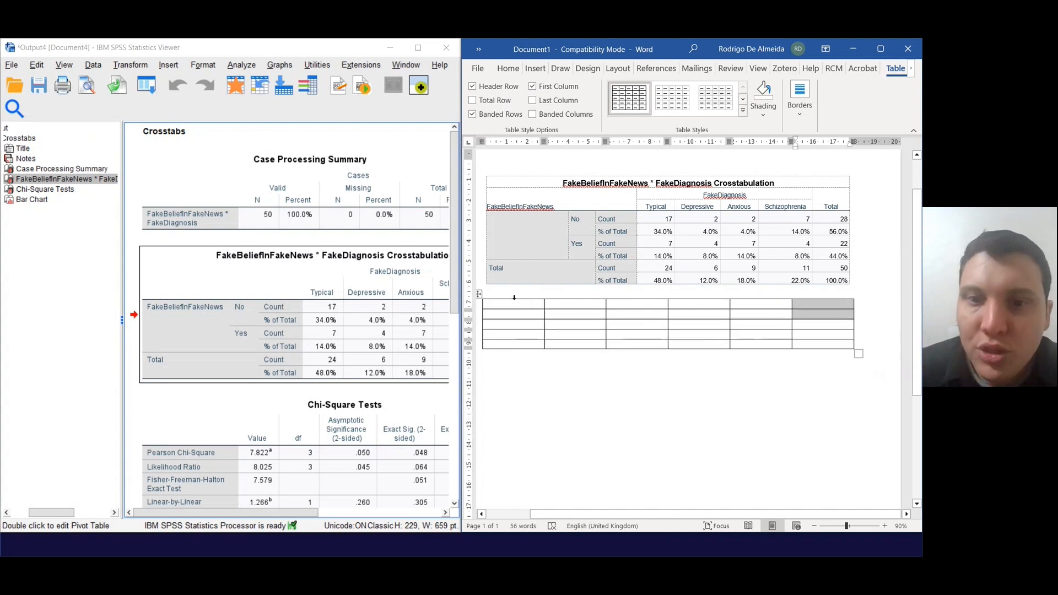
pyautogui.moveTo(515, 304); pyautogui.dragTo(814, 321)
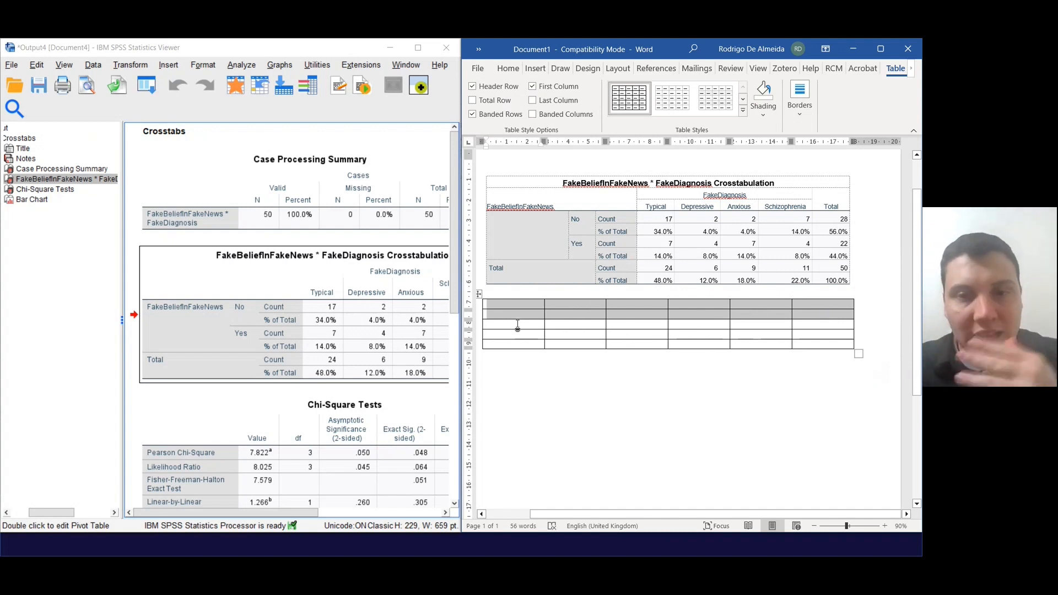
# Step: Merge the top two cells of the new table's first column, and likewise those of its last column
pyautogui.click(499, 305)
pyautogui.moveTo(498, 305); pyautogui.dragTo(509, 309)
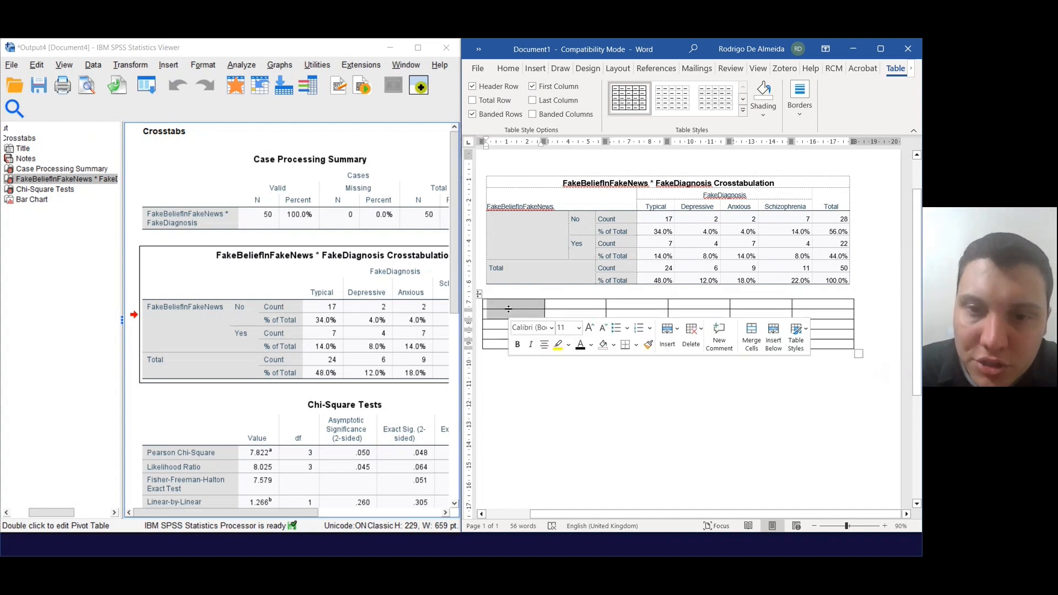
pyautogui.click(755, 340)
pyautogui.moveTo(817, 305); pyautogui.dragTo(818, 315)
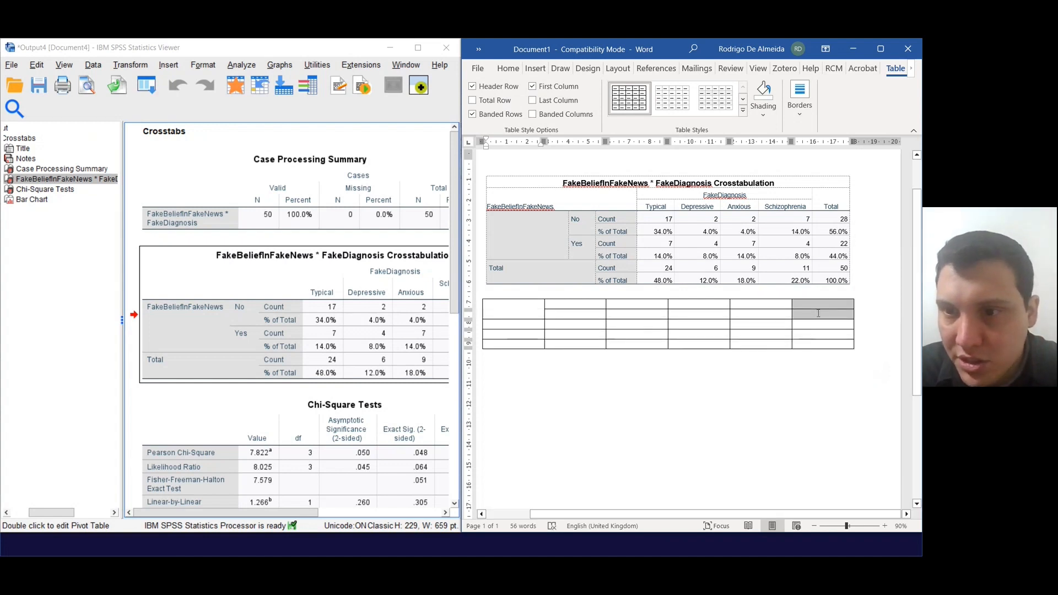
pyautogui.click(854, 330)
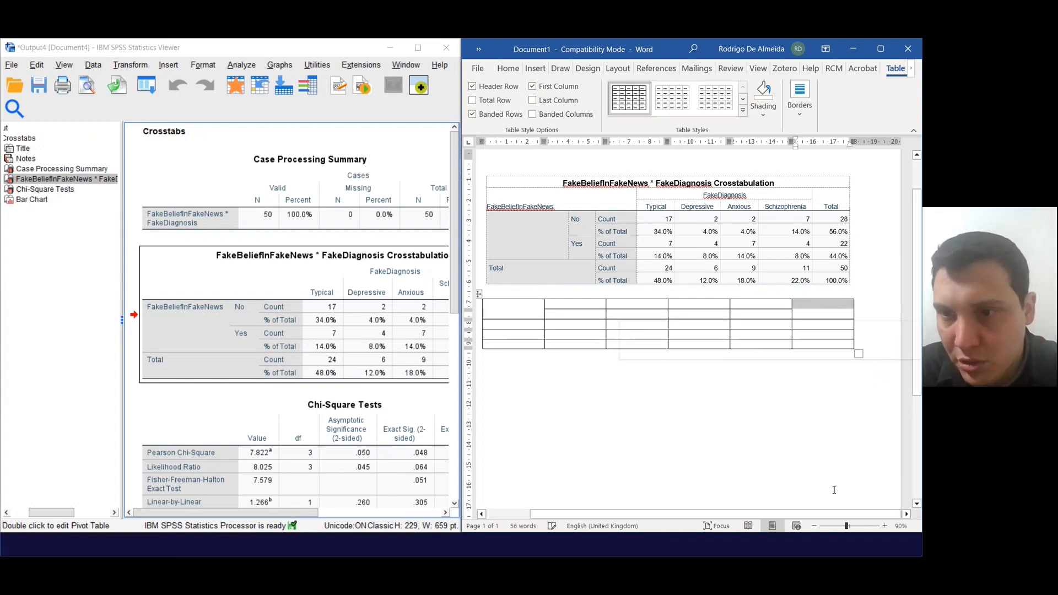
# Step: Enter "Absolute frequency of belief in fake news" in the merged header cell of the new table's first column
pyautogui.click(518, 312)
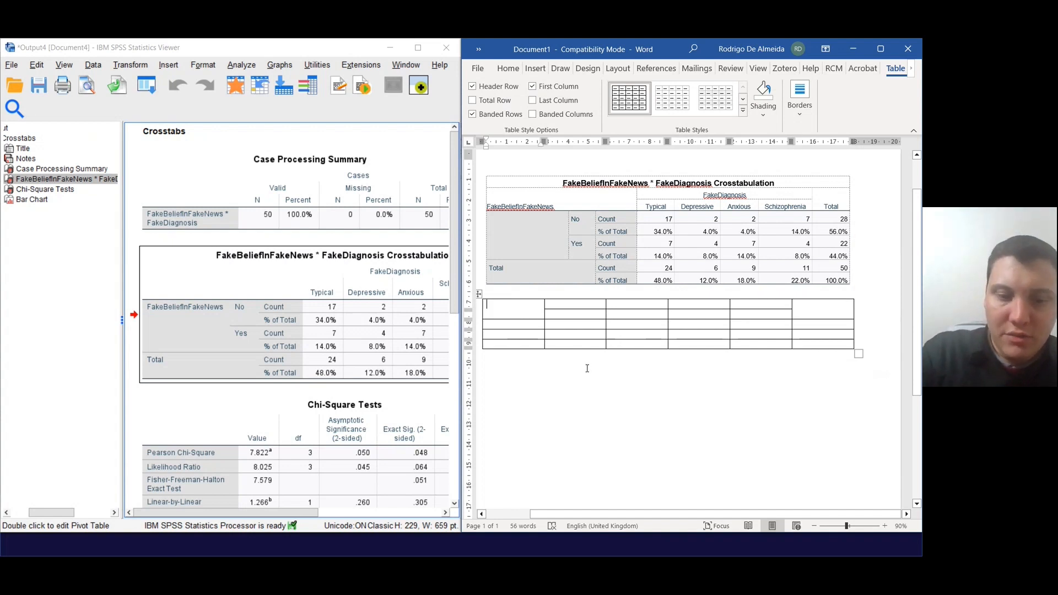
pyautogui.write('Ab')
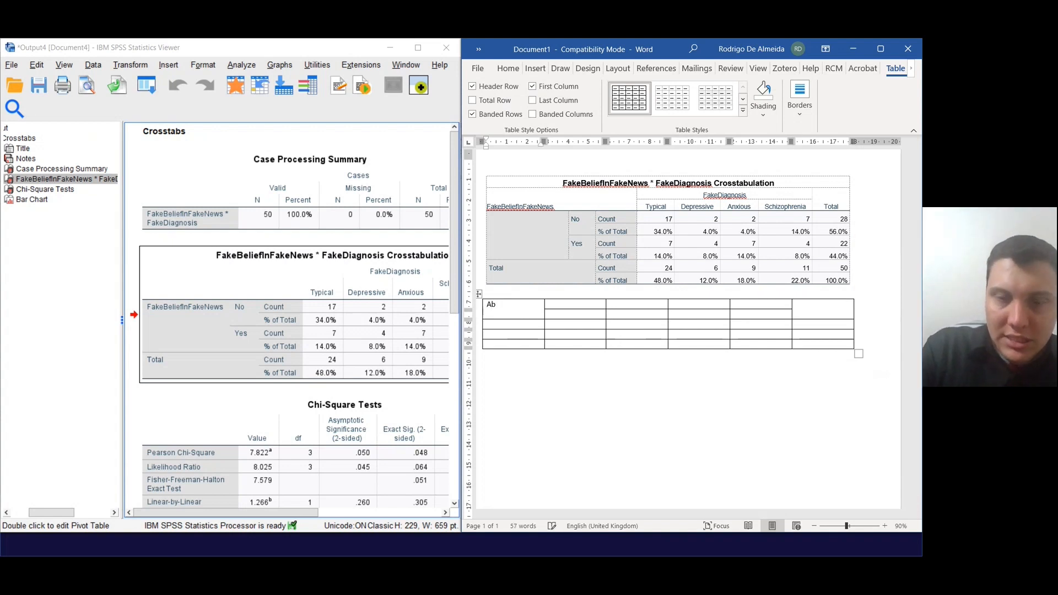
pyautogui.write('solute frequency')
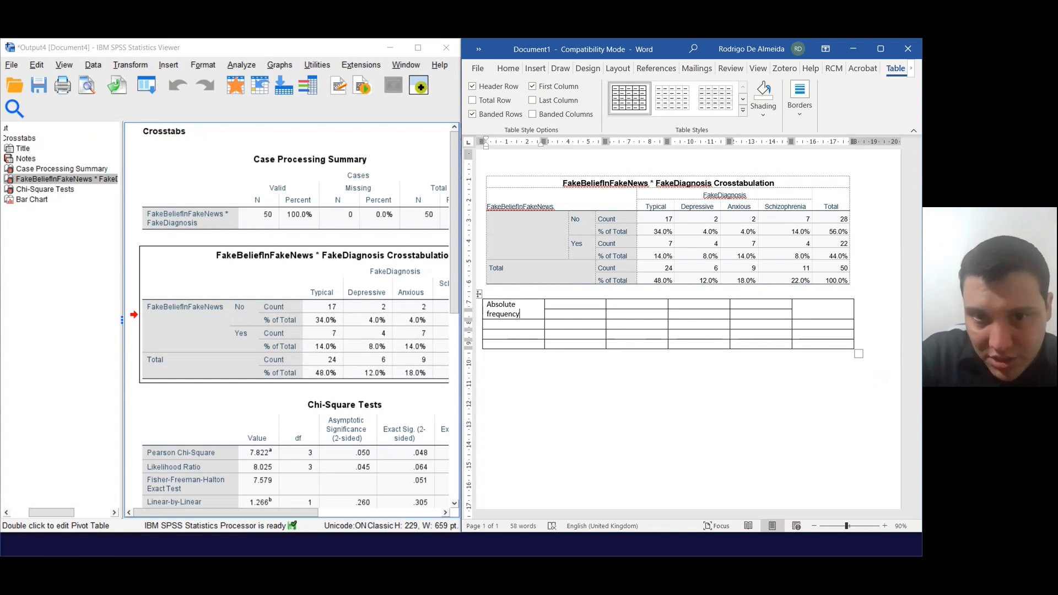
pyautogui.write(' of b')
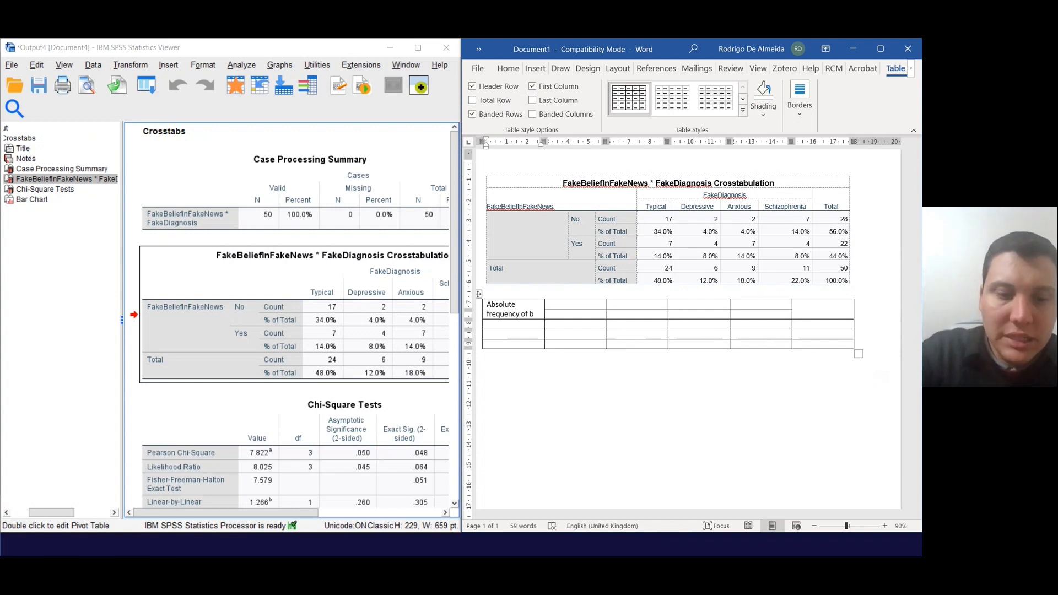
pyautogui.write('elief in fake news')
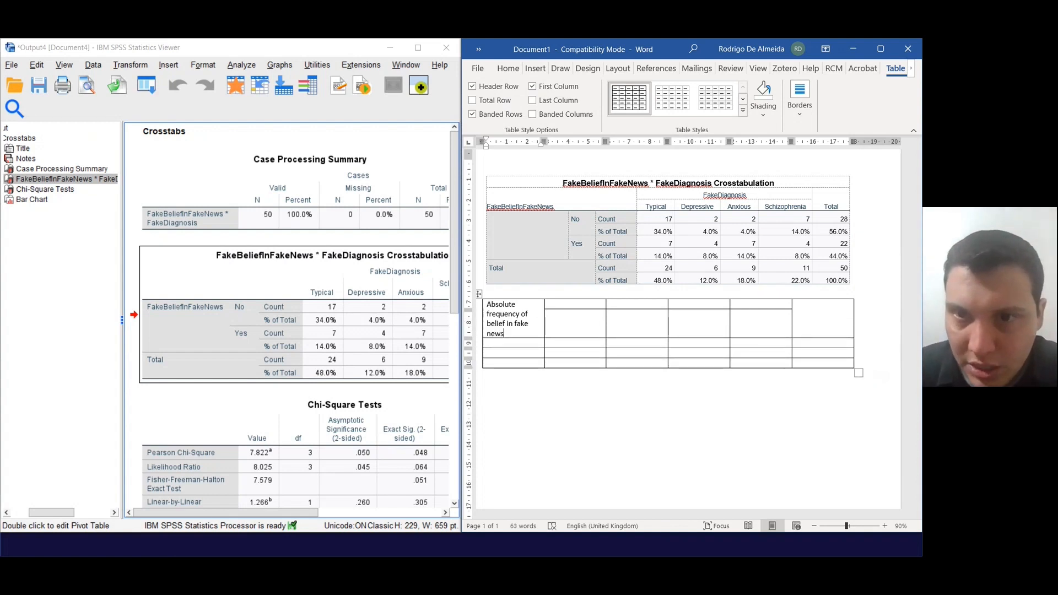
# Step: Merge the four middle cells of the new table's top row and enter "Absolute frequency of fake diagnoses" in the merged cell
pyautogui.moveTo(596, 305); pyautogui.dragTo(766, 305)
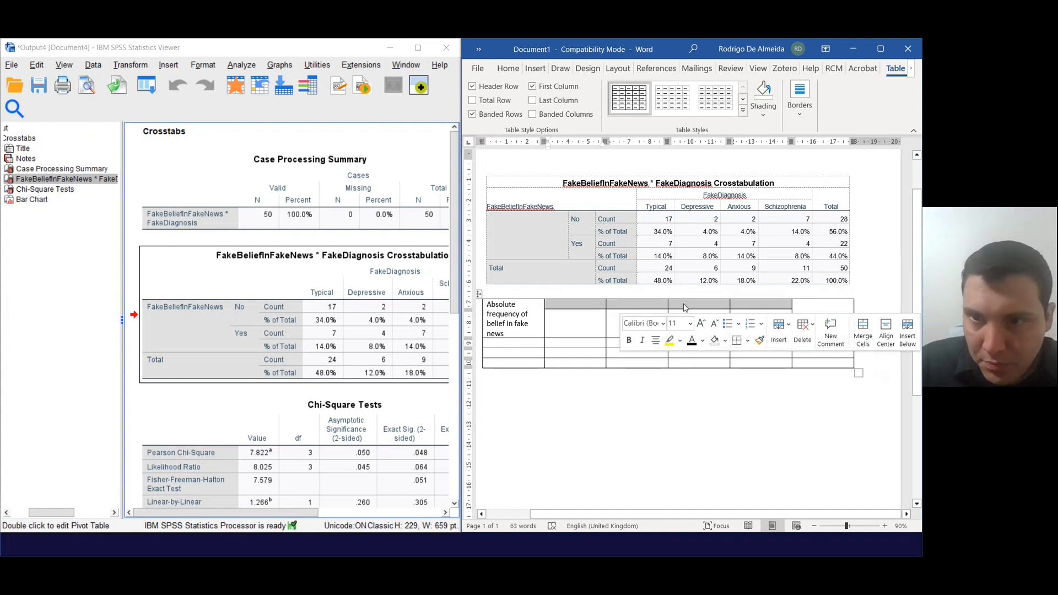
pyautogui.click(863, 334)
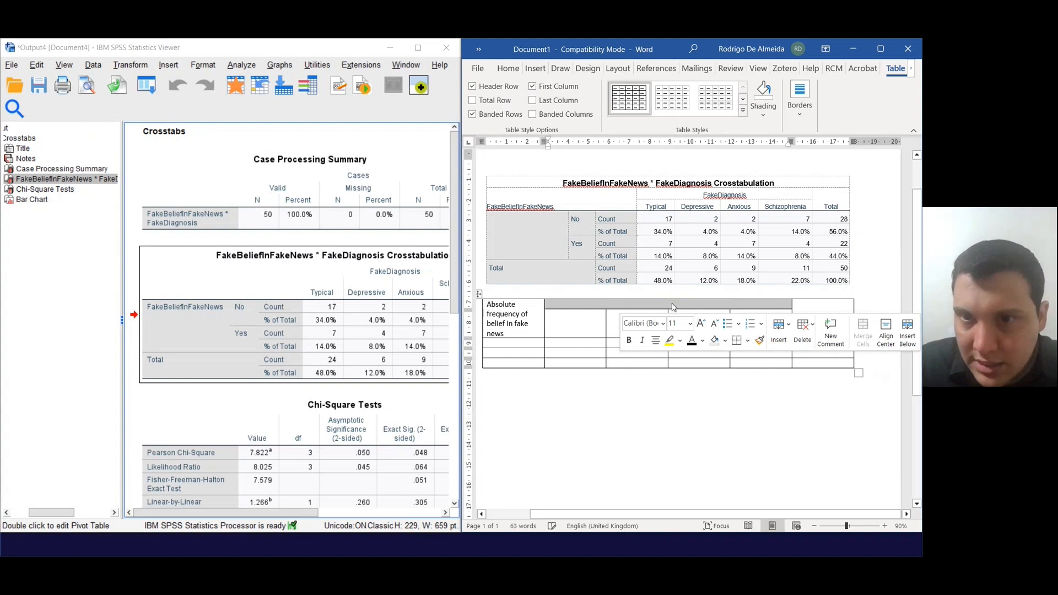
pyautogui.click(673, 306)
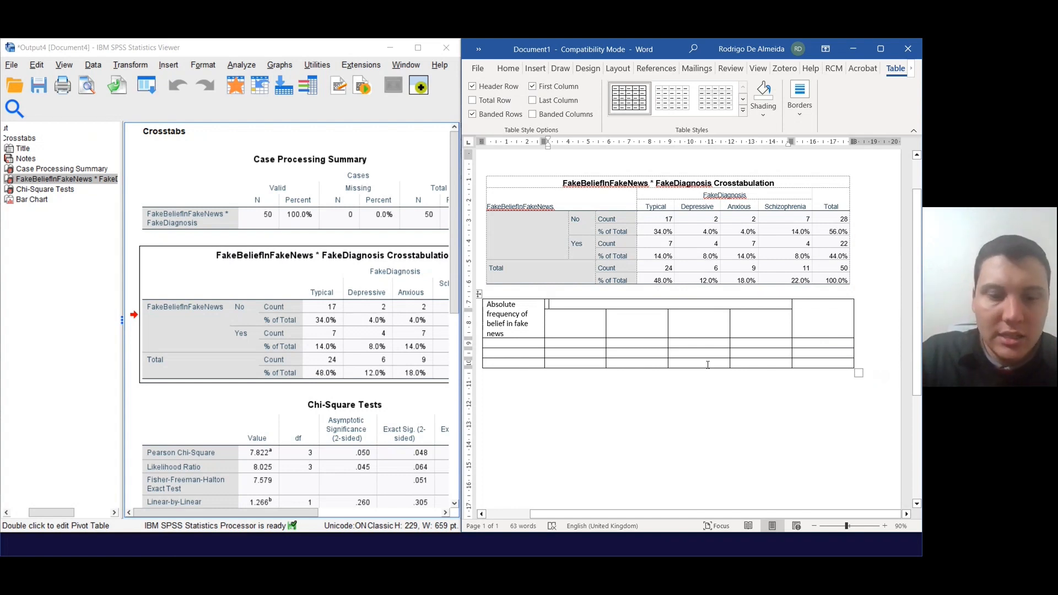
pyautogui.write('Absolute freu')
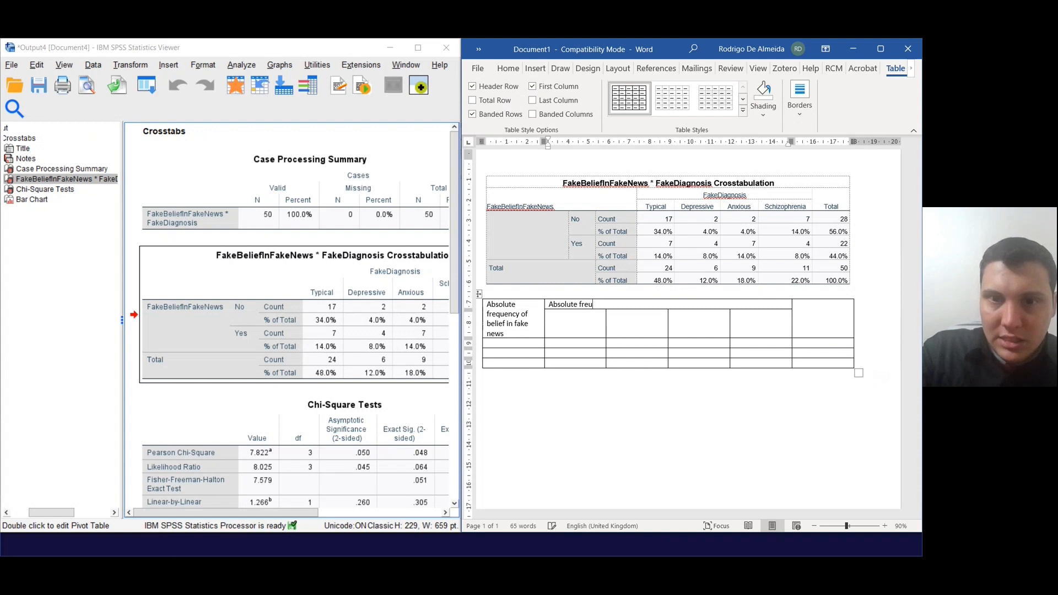
pyautogui.write('qquency of fa')
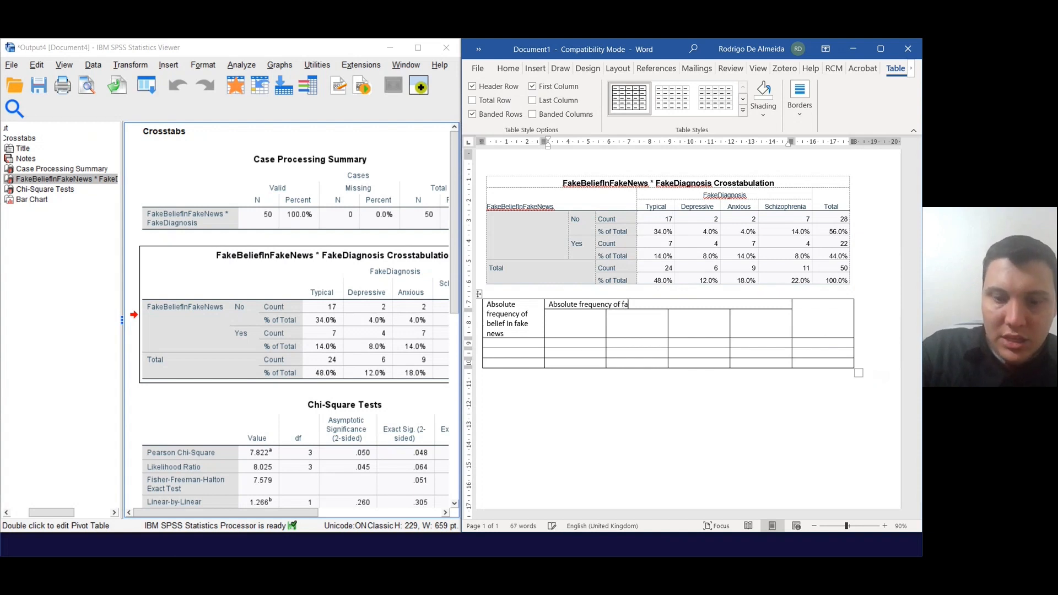
pyautogui.write('ke diagnoses')
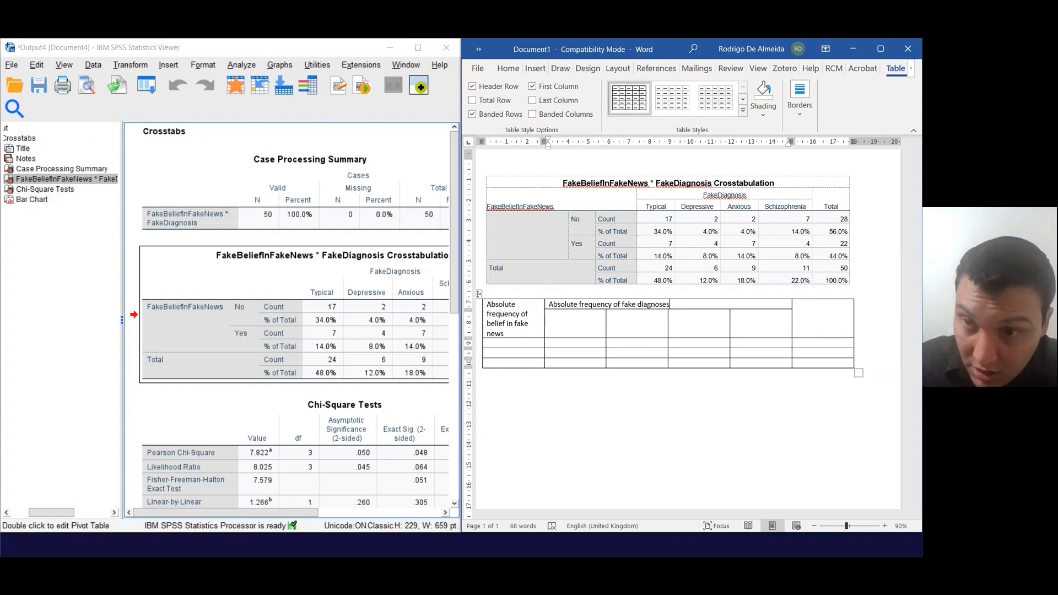
# Step: Head the new table's last column Total and label the four diagnosis columns Typical, Depressive, Anxious and Schizophrenia
pyautogui.click(839, 313)
pyautogui.write('Total')
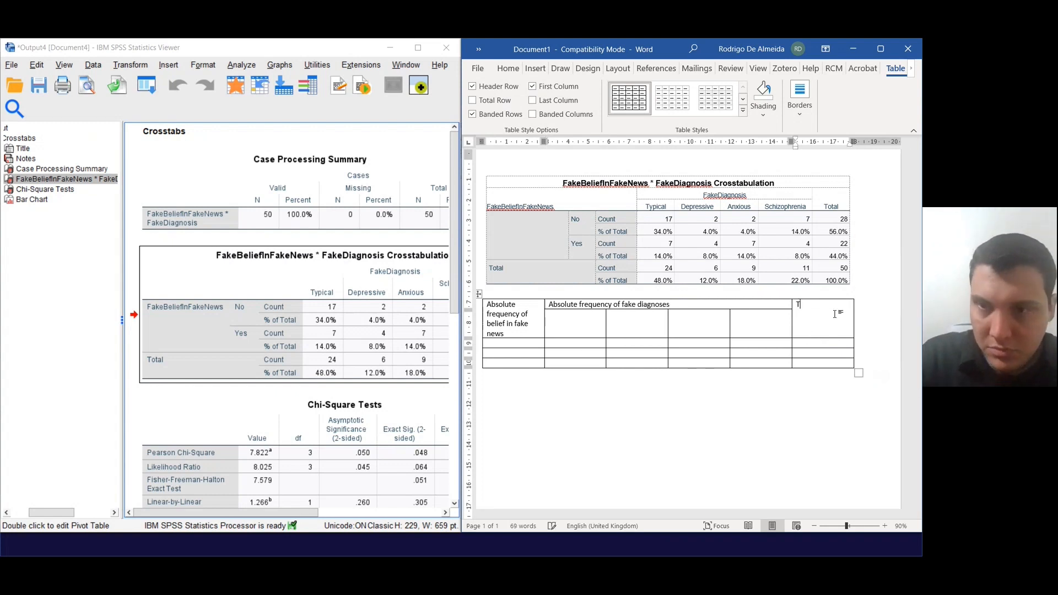
pyautogui.click(563, 324)
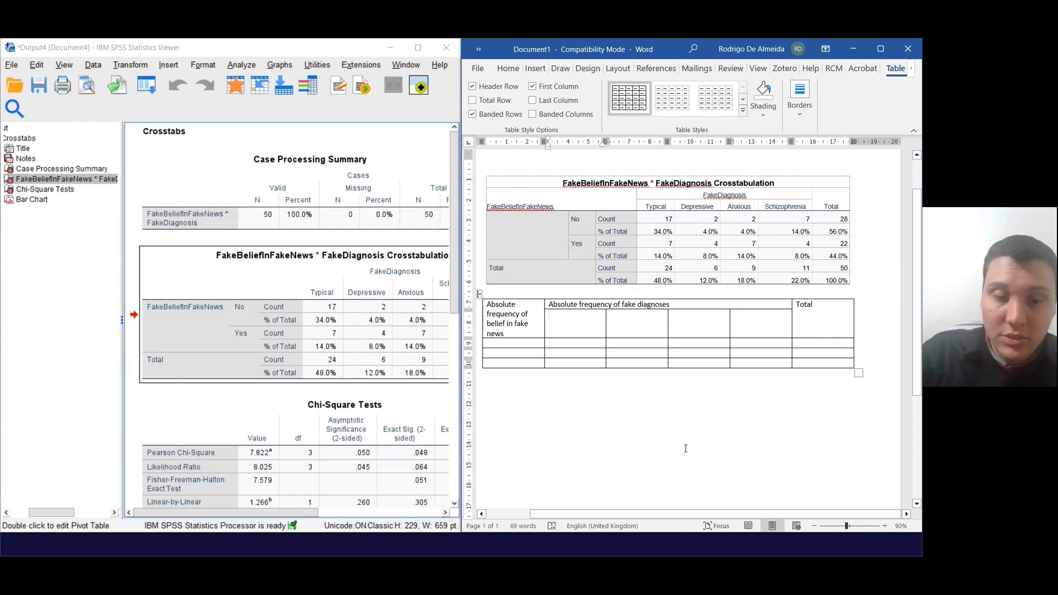
pyautogui.write('Type')
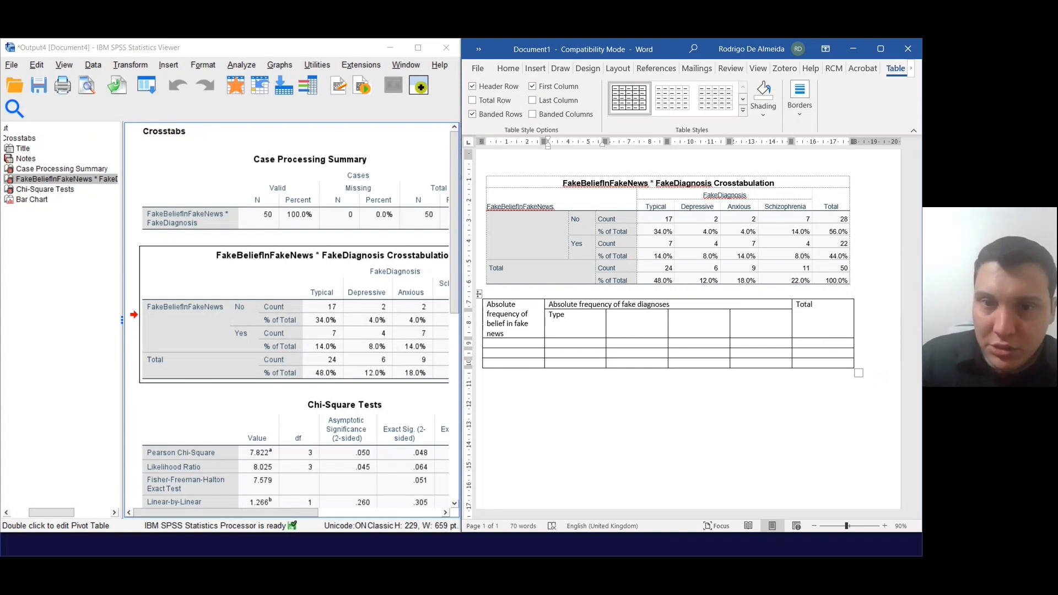
pyautogui.press('BackSpace')
pyautogui.write('i')
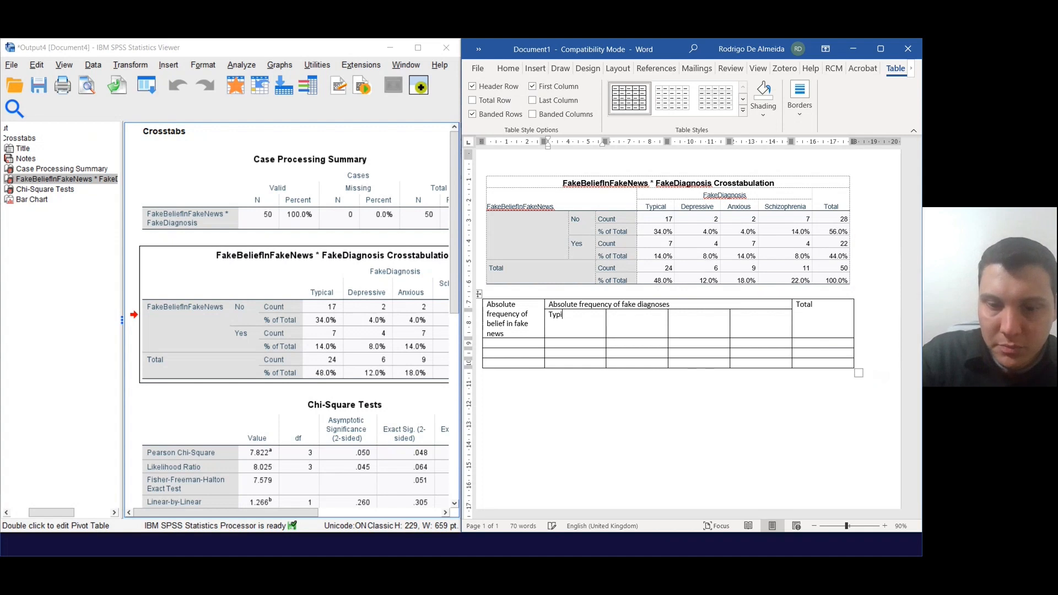
pyautogui.write('cal')
pyautogui.press('Tab')
pyautogui.write('D')
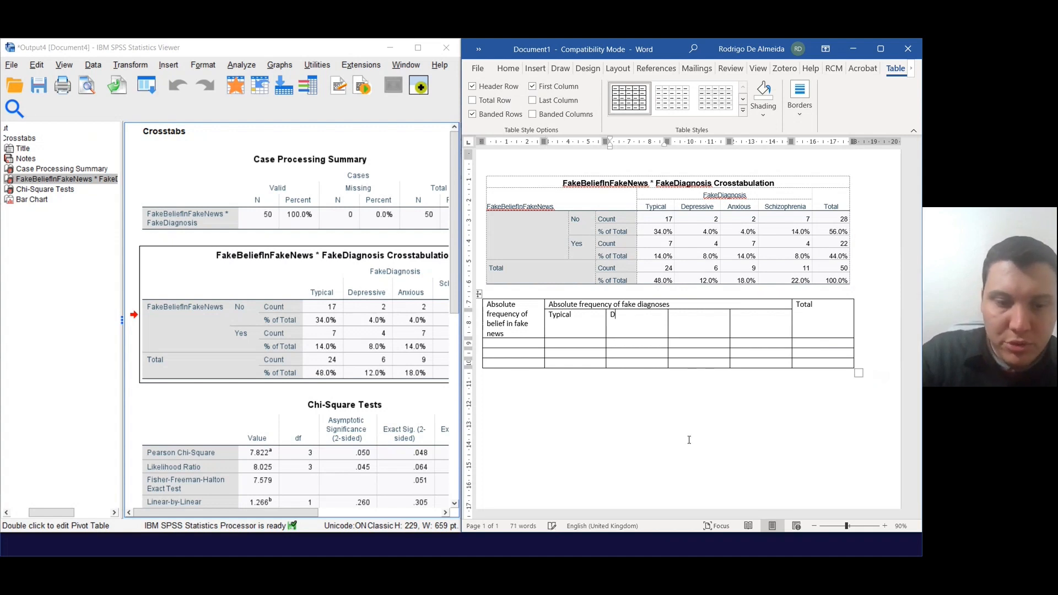
pyautogui.write('epressive')
pyautogui.press('Tab')
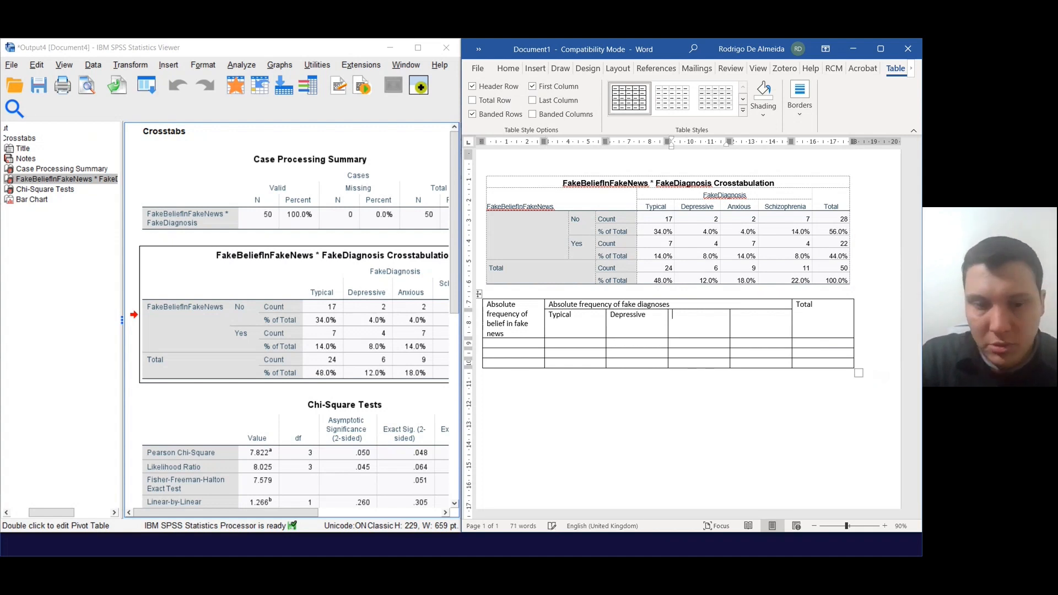
pyautogui.write('Anxious')
pyautogui.press('Tab')
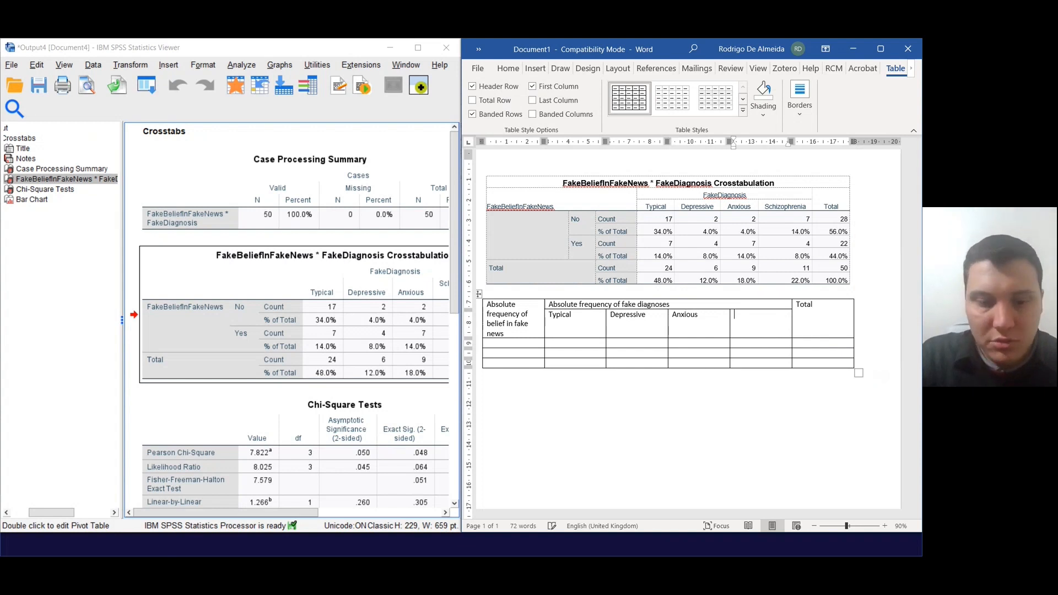
pyautogui.write('Schizophrenia')
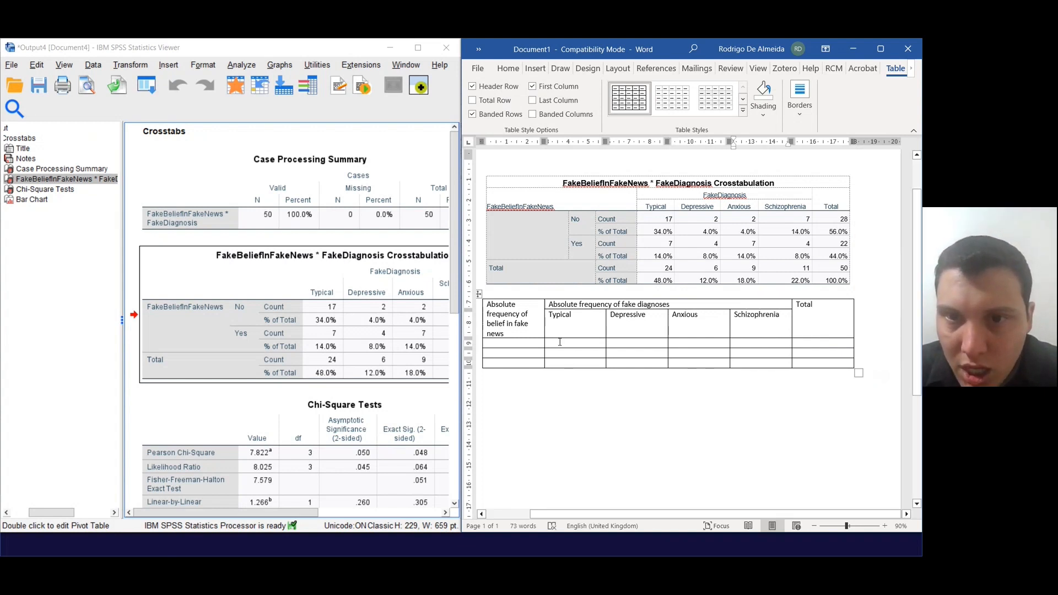
# Step: Label the first two rows below the new table's header No and Yes
pyautogui.click(533, 341)
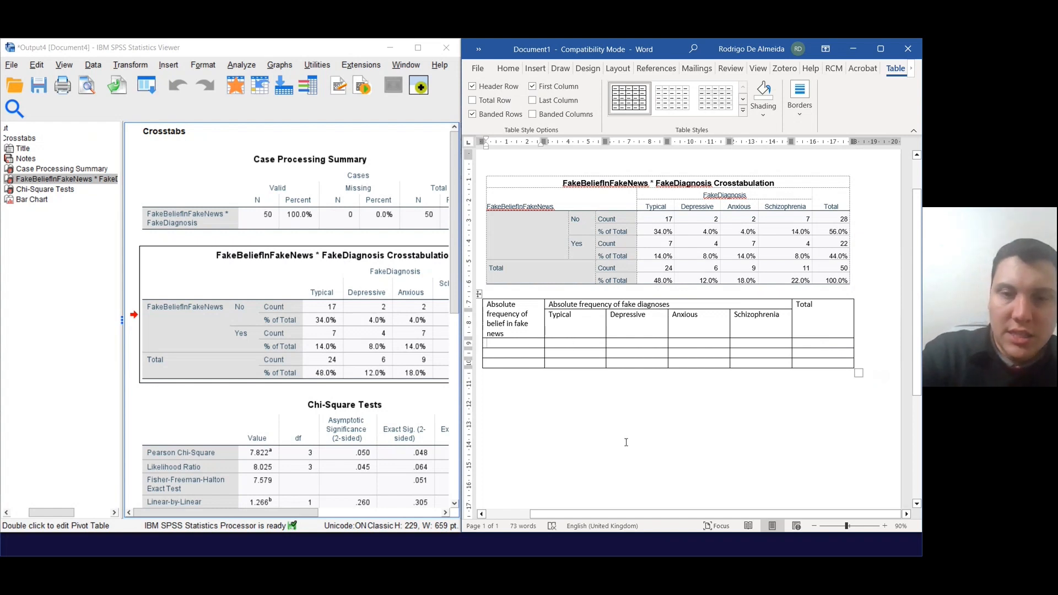
pyautogui.write('No')
pyautogui.press('Down')
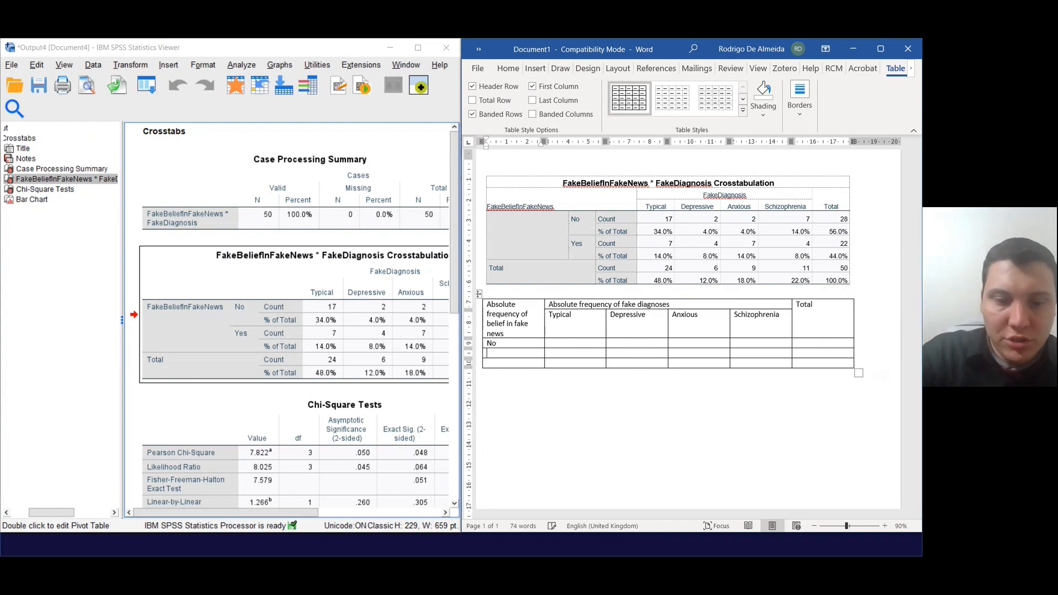
pyautogui.write('yes')
pyautogui.press('BackSpace')
pyautogui.press('BackSpace')
pyautogui.press('BackSpace')
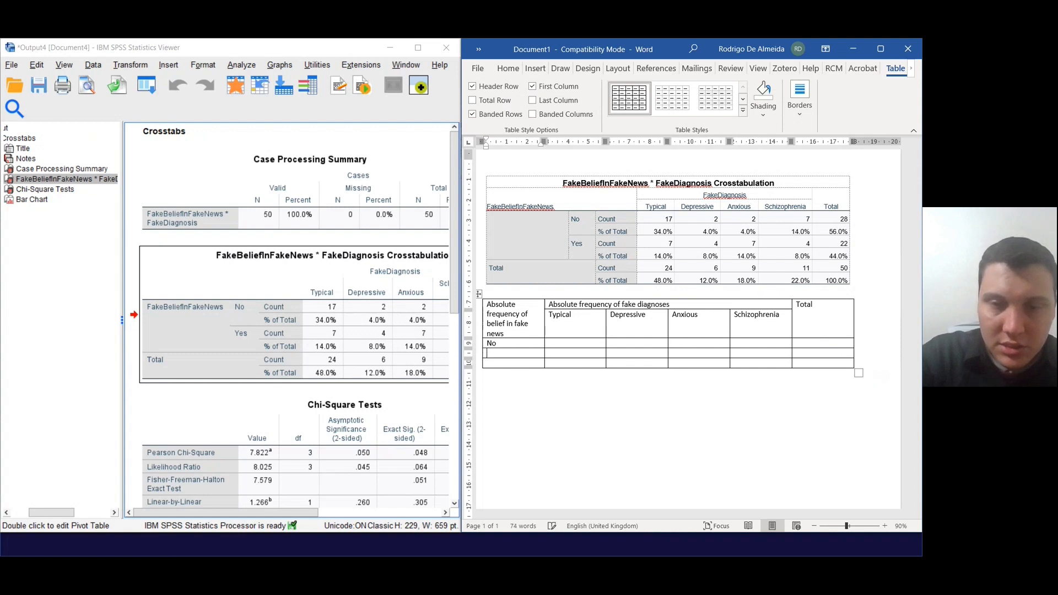
pyautogui.write('Yes')
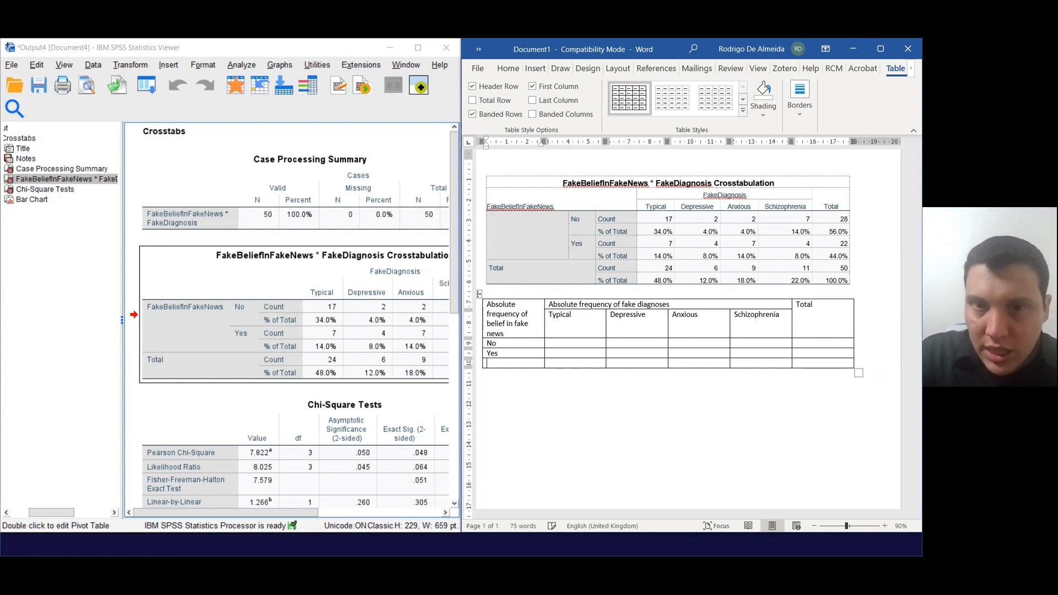
# Step: Label the new table's last row Total and enter 17 (31.0) in the No row's Typical cell
pyautogui.press('Down')
pyautogui.write('Total')
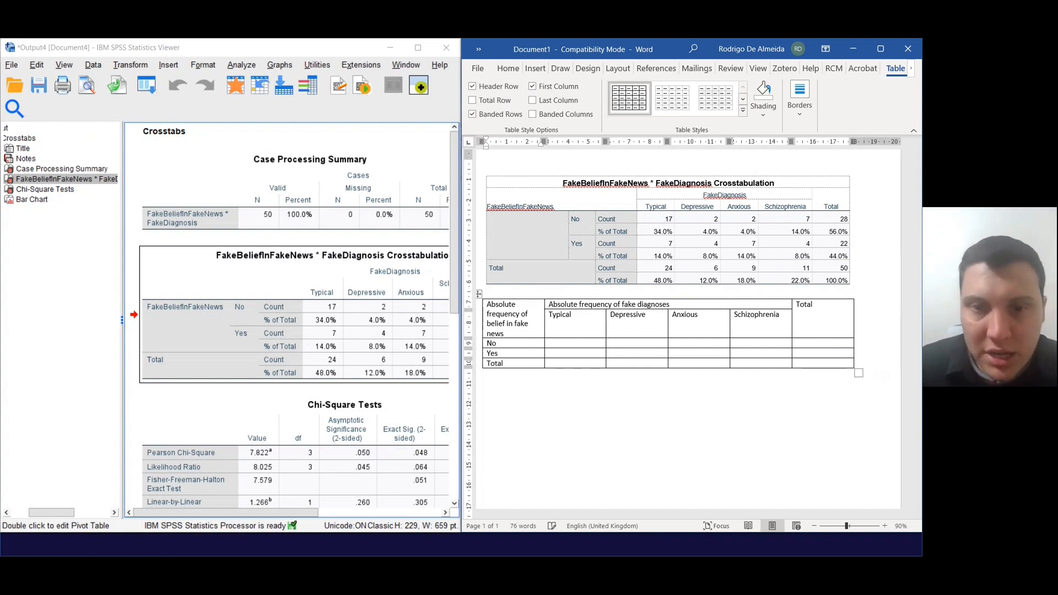
pyautogui.click(579, 341)
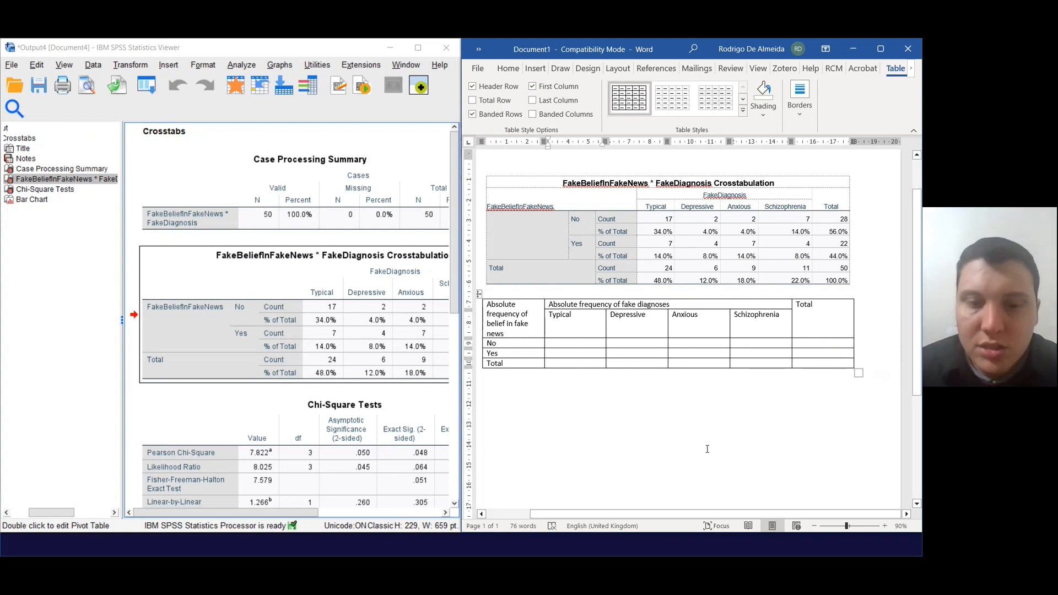
pyautogui.write('17')
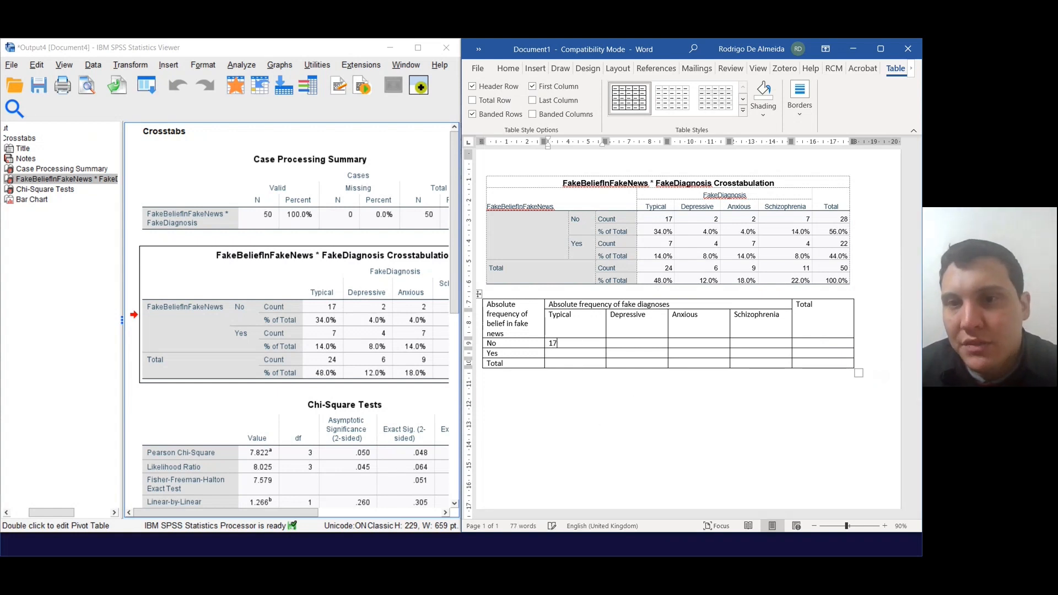
pyautogui.write(' (31.0)')
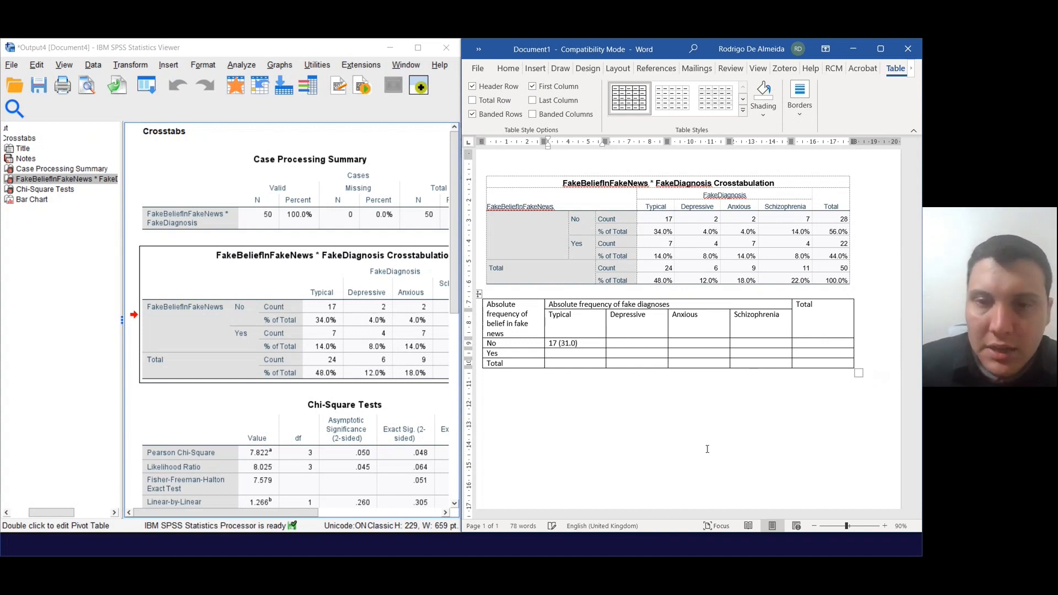
pyautogui.moveTo(576, 219); pyautogui.dragTo(611, 232)
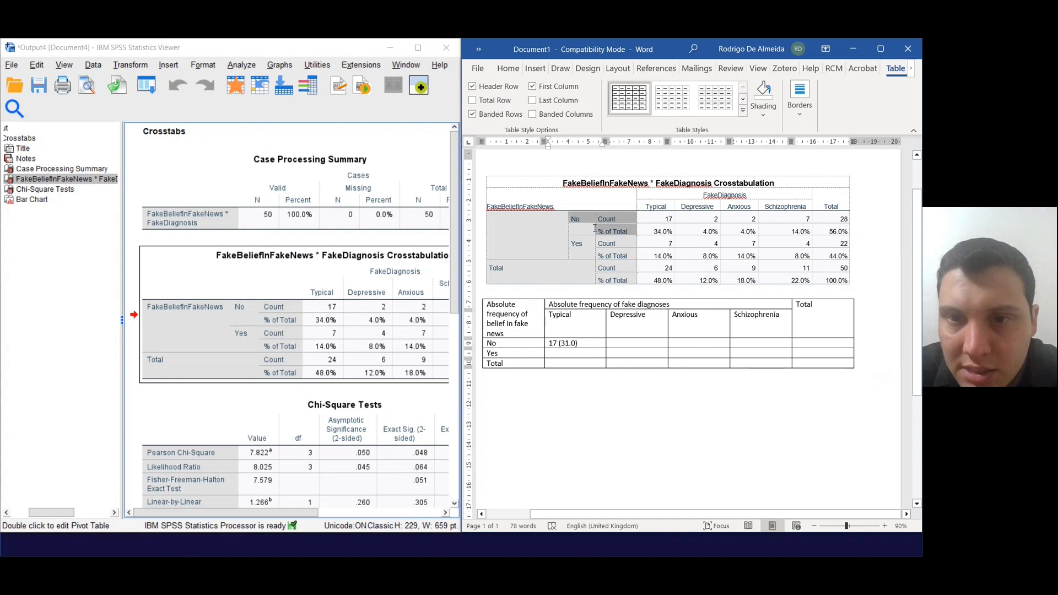
pyautogui.click(602, 237)
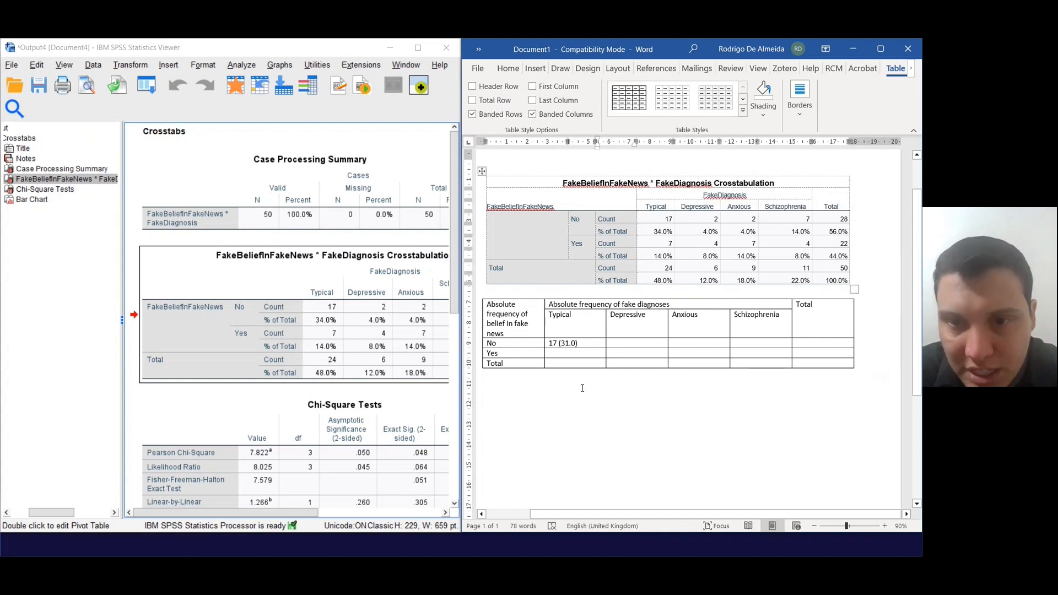
# Step: Append "(% from n = 50)" to the "Absolute frequency of fake diagnoses" header of the new table
pyautogui.click(682, 306)
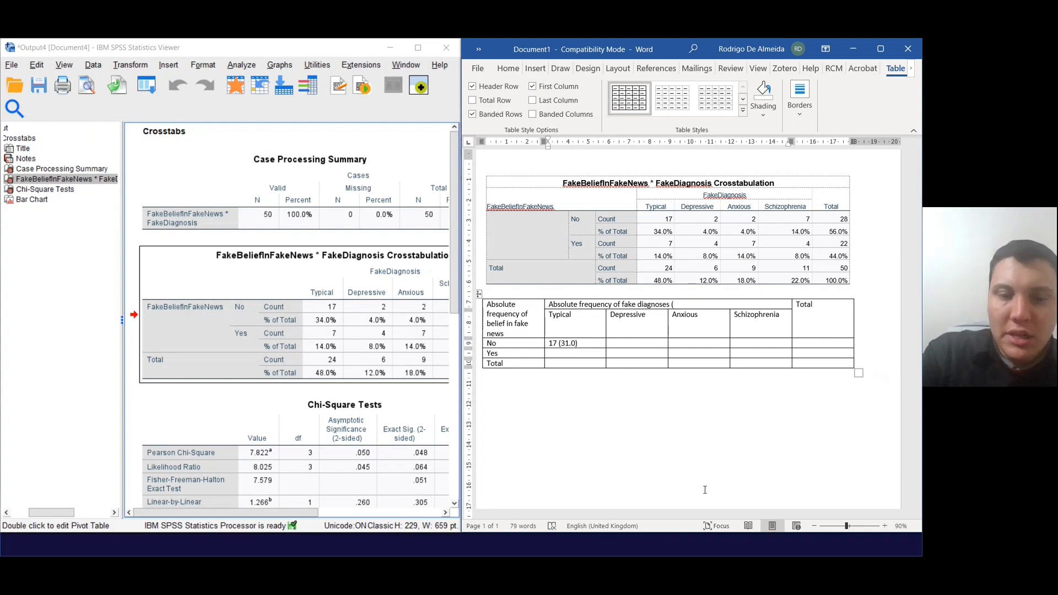
pyautogui.write('(%')
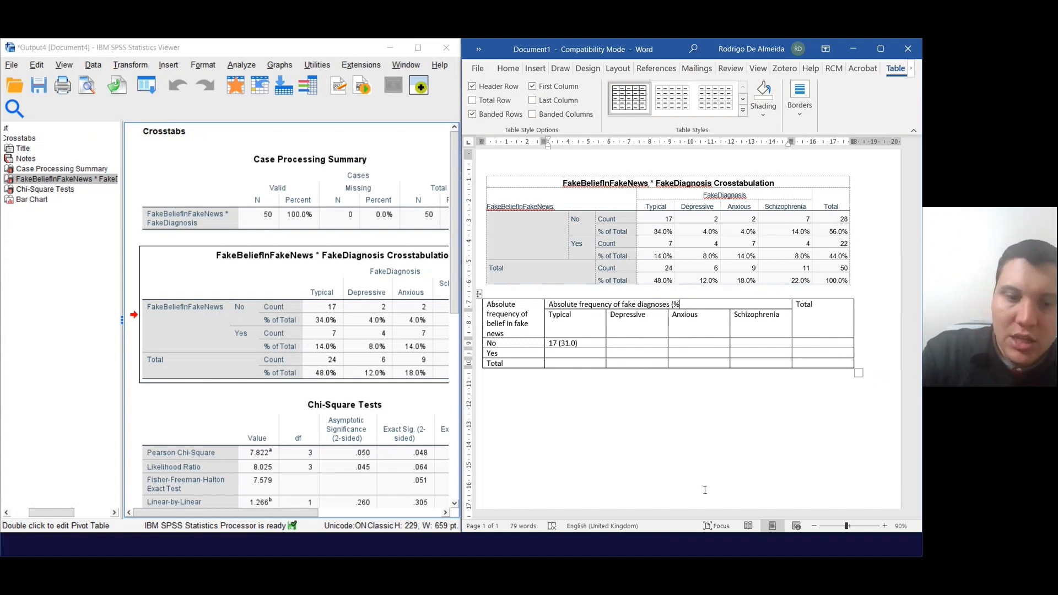
pyautogui.write(' from the t')
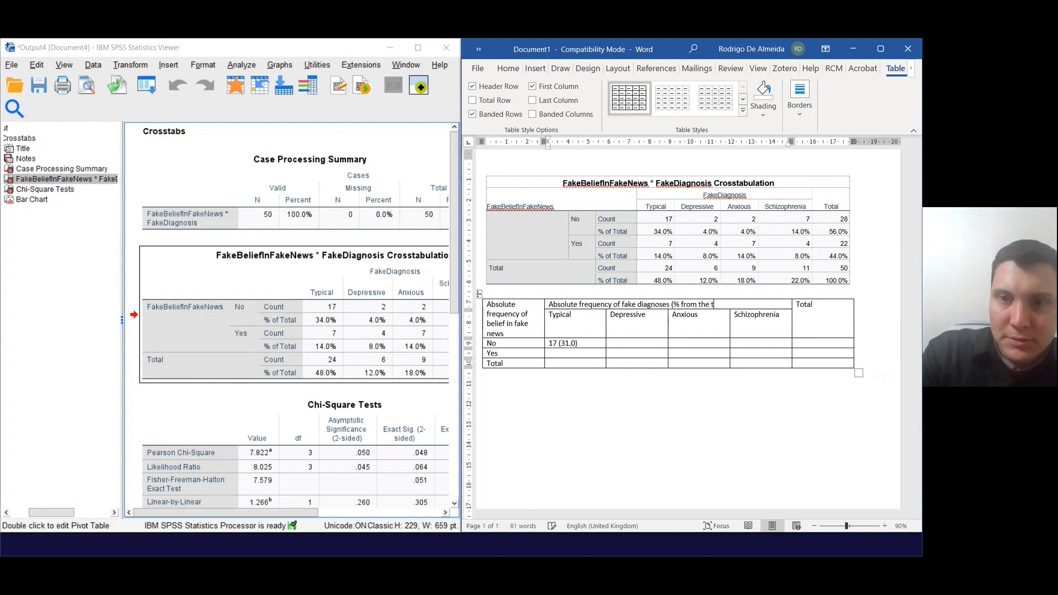
pyautogui.write('otal s')
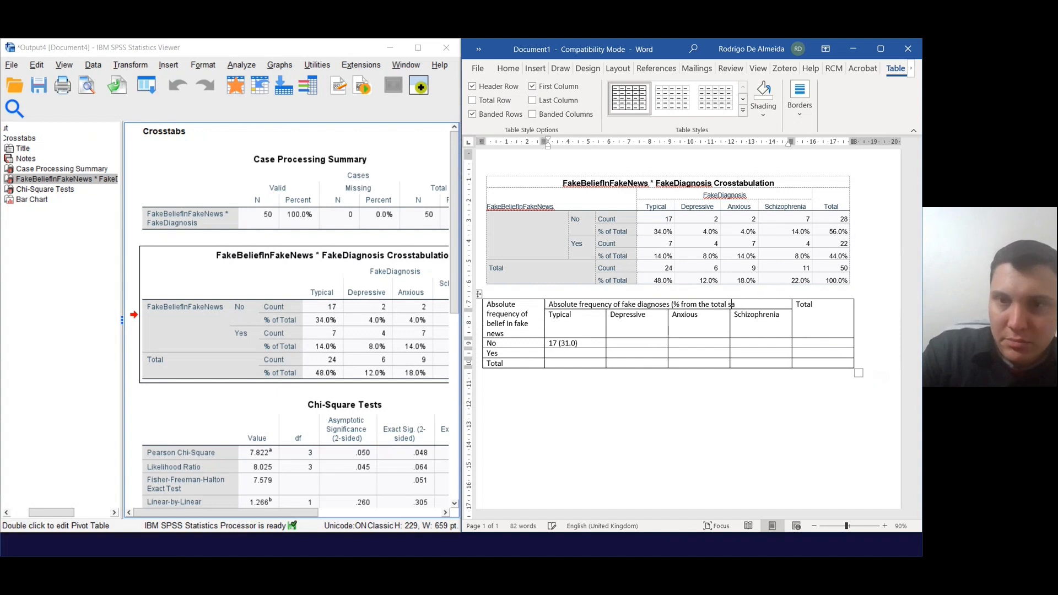
pyautogui.write('ample')
pyautogui.press('BackSpace')
pyautogui.press('BackSpace')
pyautogui.press('BackSpace')
pyautogui.press('BackSpace')
pyautogui.press('BackSpace')
pyautogui.press('BackSpace')
pyautogui.press('BackSpace')
pyautogui.press('BackSpace')
pyautogui.press('BackSpace')
pyautogui.press('BackSpace')
pyautogui.press('BackSpace')
pyautogui.press('BackSpace')
pyautogui.press('BackSpace')
pyautogui.press('BackSpace')
pyautogui.press('BackSpace')
pyautogui.press('BackSpace')
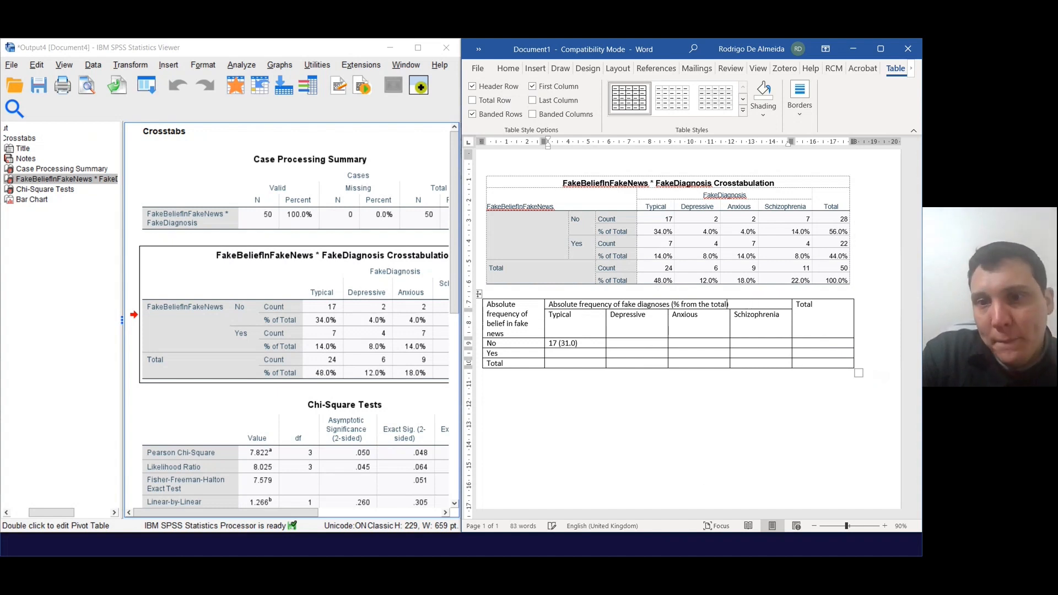
pyautogui.write('n = 50')
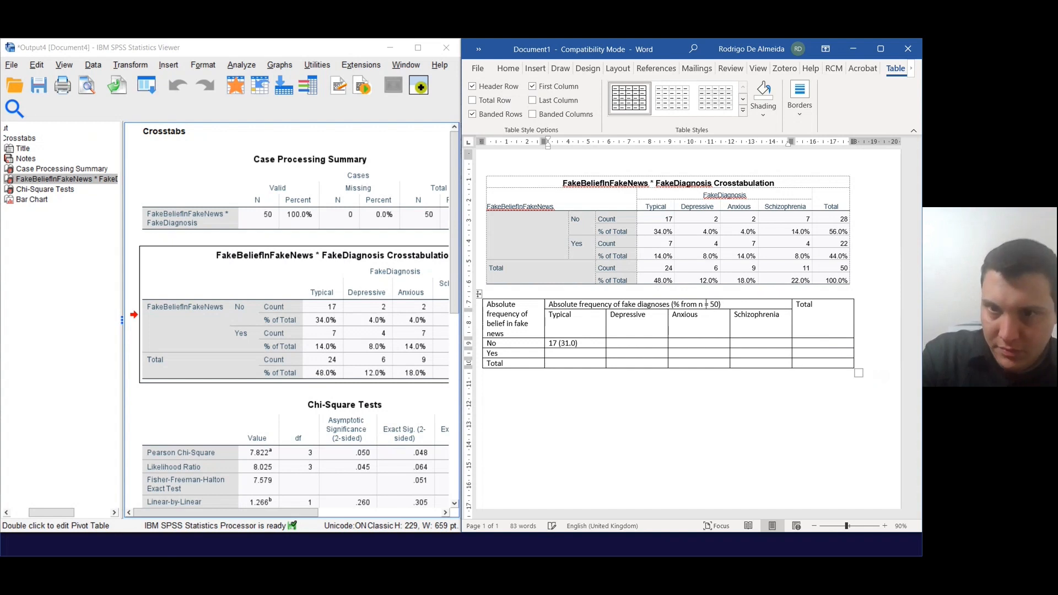
# Step: Italicise the n in the fake diagnoses header of the new table
pyautogui.hotkey('shift', 'Left')
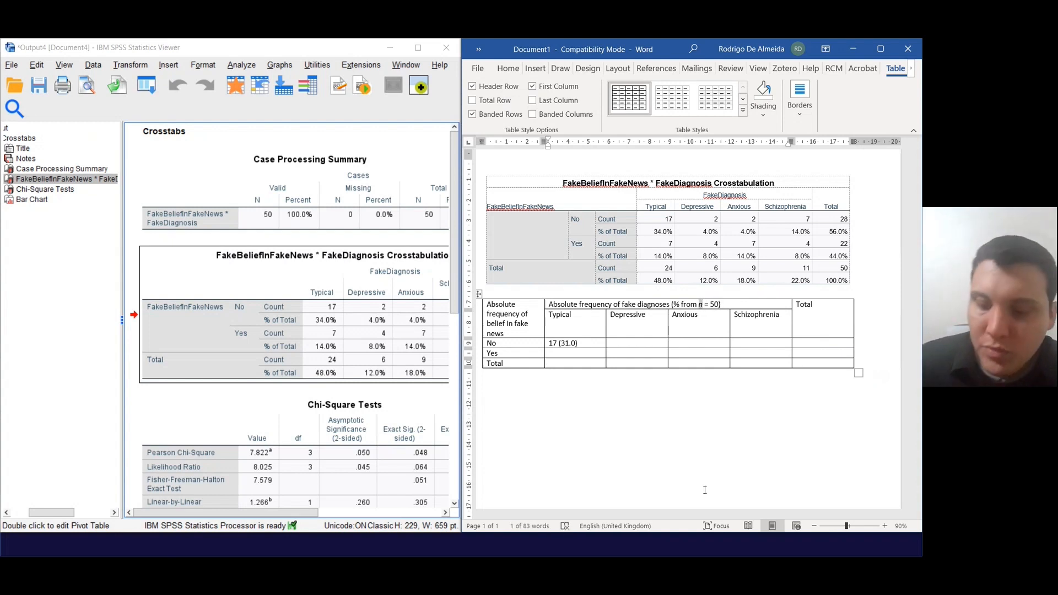
pyautogui.hotkey('ctrl', 'i')
pyautogui.press('Right')
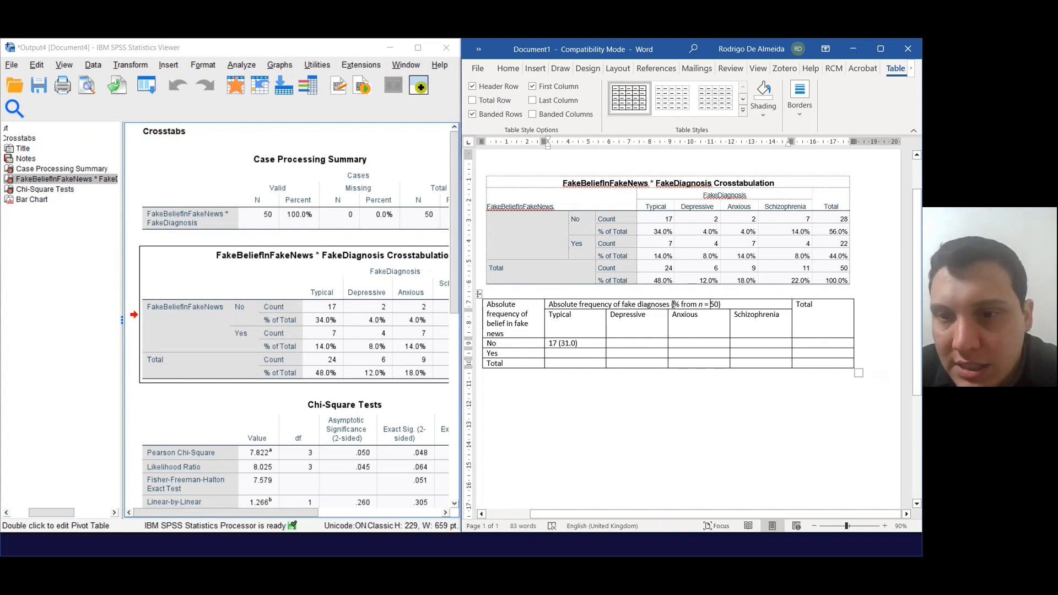
pyautogui.moveTo(672, 304); pyautogui.dragTo(722, 304)
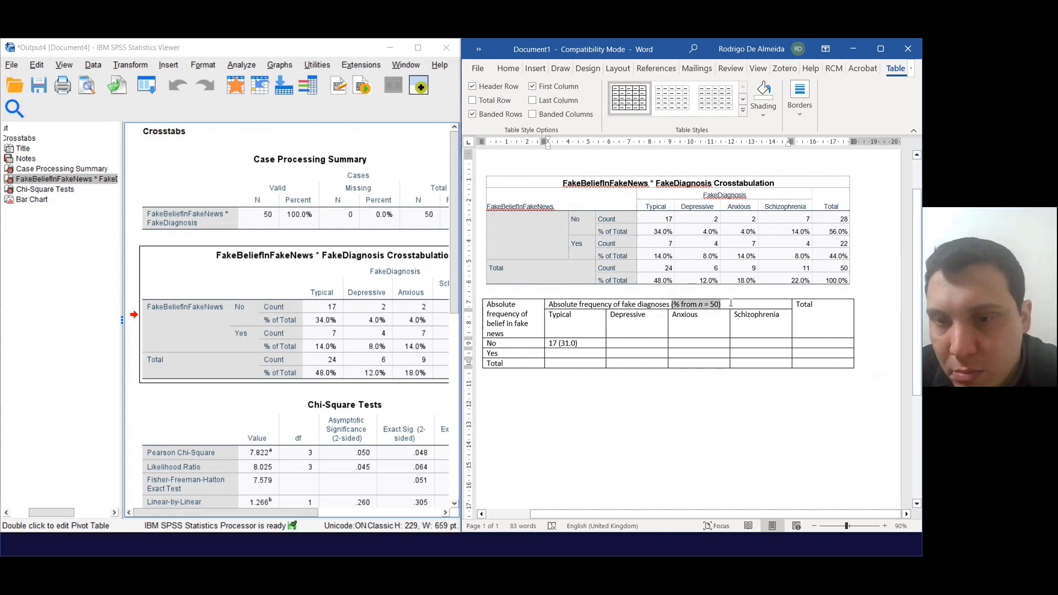
pyautogui.click(597, 344)
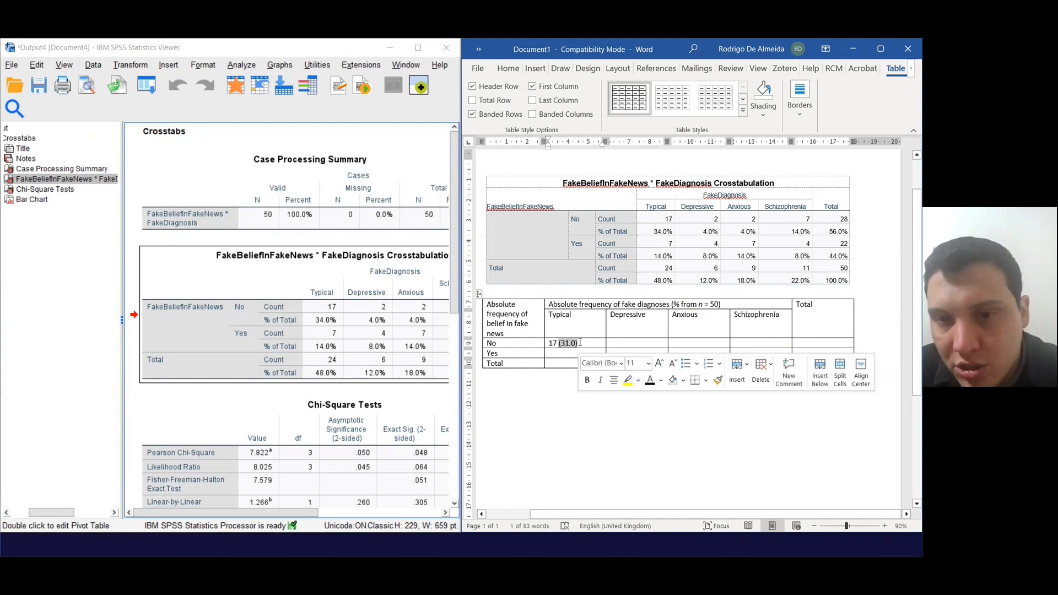
pyautogui.click(672, 305)
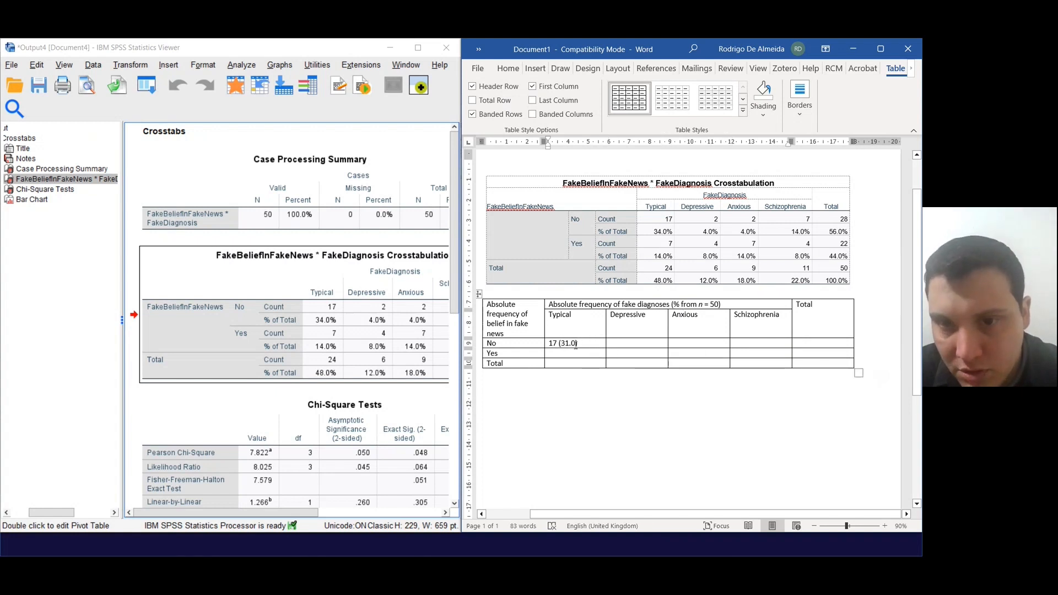
# Step: Fill the No row with 2 (4.0) for Depressive, 2 (4.0) for Anxious and 7 (14.0) for Schizophrenia
pyautogui.click(619, 343)
pyautogui.write('2')
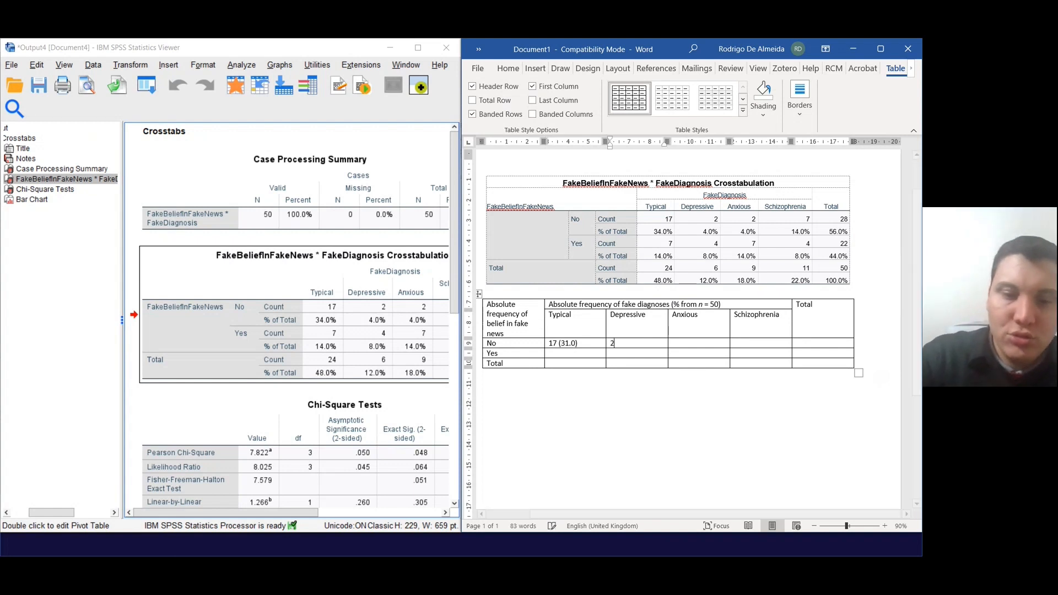
pyautogui.write(' (4.0')
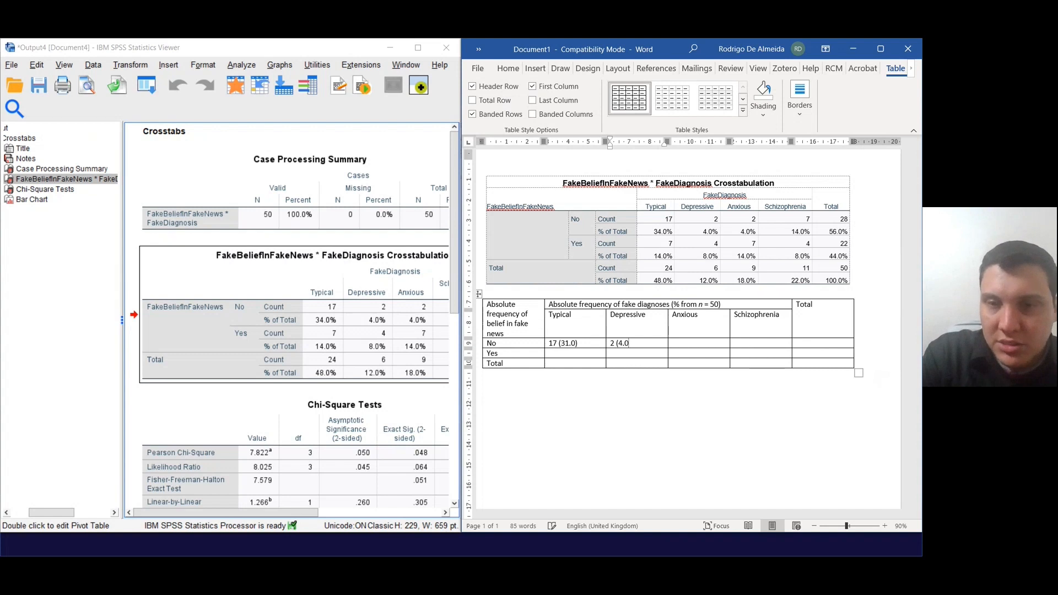
pyautogui.write(')')
pyautogui.press('Tab')
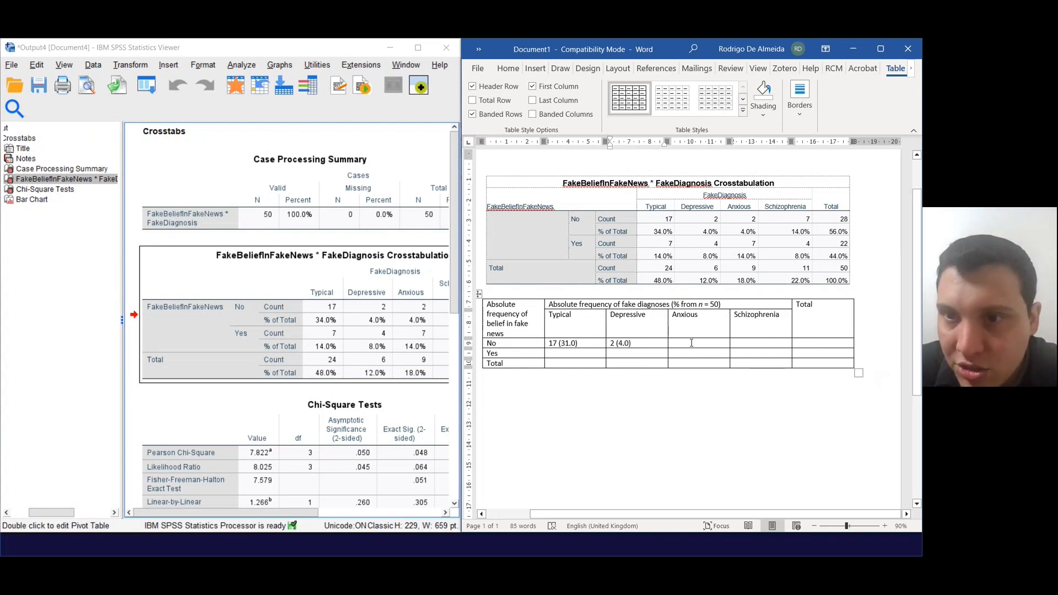
pyautogui.write('2 (4.')
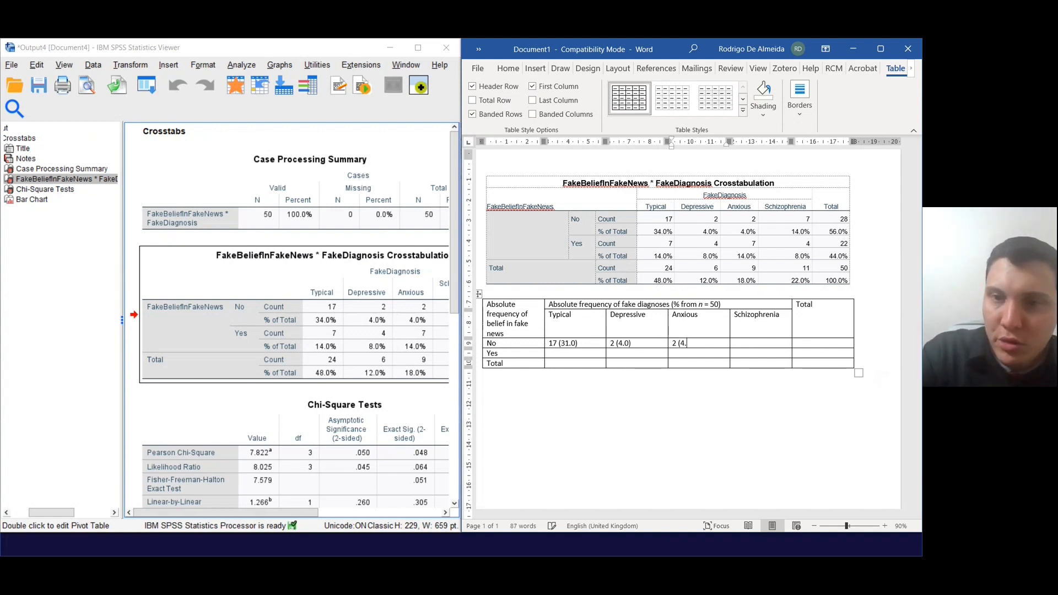
pyautogui.write('0)')
pyautogui.press('Tab')
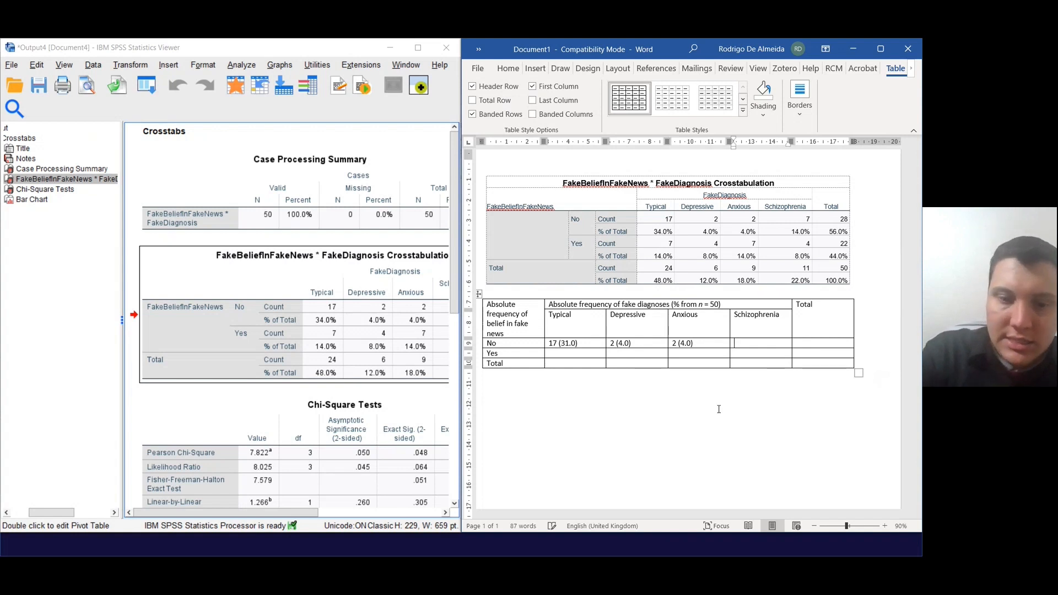
pyautogui.write('7 (1')
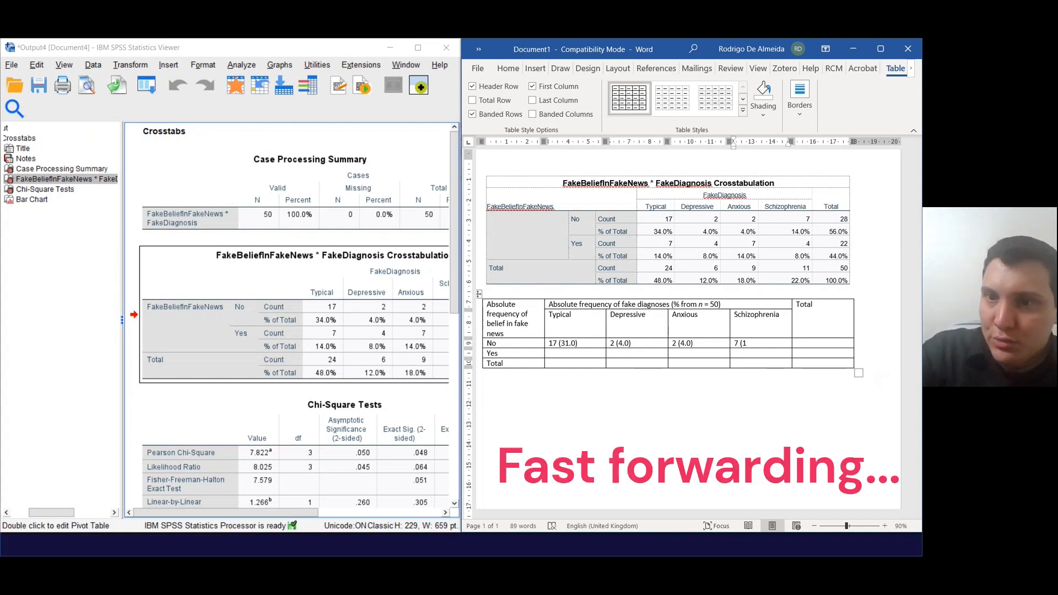
pyautogui.write('4.0)')
# Step: Fill the Yes row with 7 (14.0), 4 (8.0), 7 (14.0) and 4 (8.0) under the four diagnosis columns
pyautogui.press('Down')
pyautogui.press('Left')
pyautogui.press('Left')
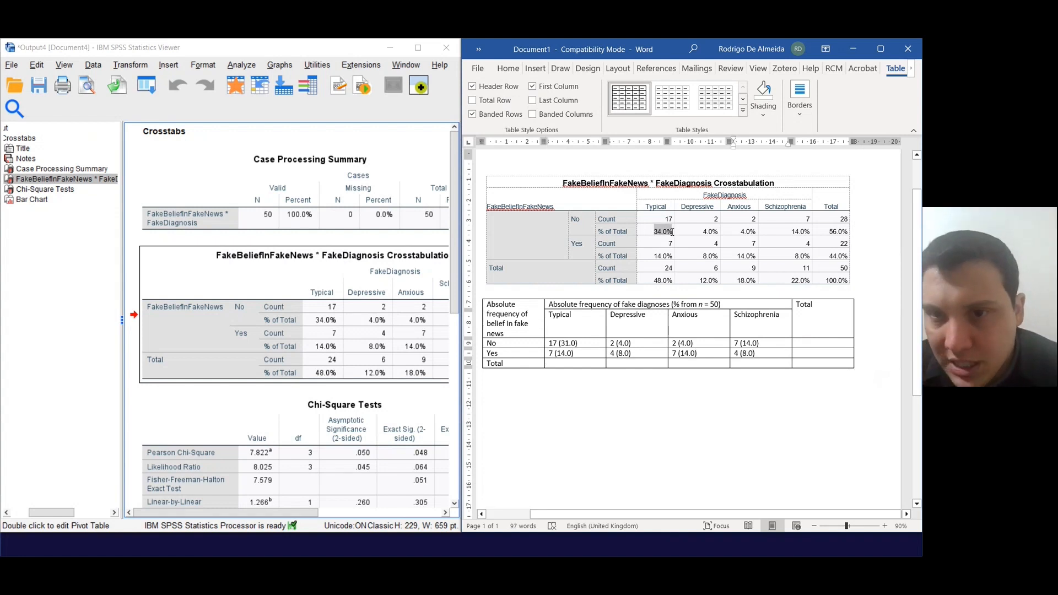
# Step: Examine the pasted crosstabulation's % of Total values in the Typical column against the overall total percentage
pyautogui.click(663, 231)
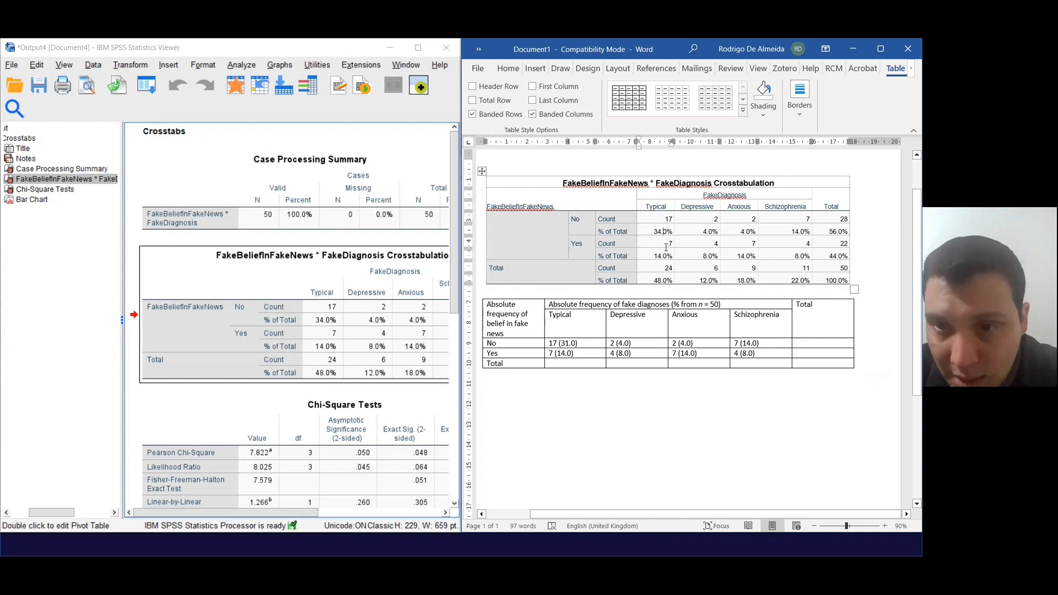
pyautogui.moveTo(653, 280); pyautogui.dragTo(670, 281)
pyautogui.click(664, 280)
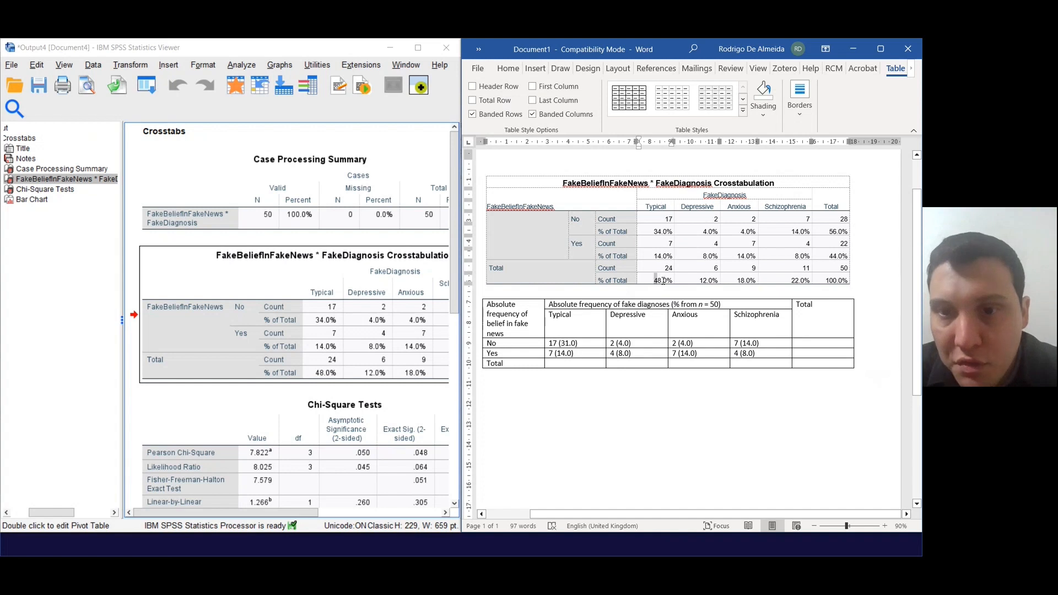
pyautogui.moveTo(653, 281); pyautogui.dragTo(671, 282)
pyautogui.click(650, 220)
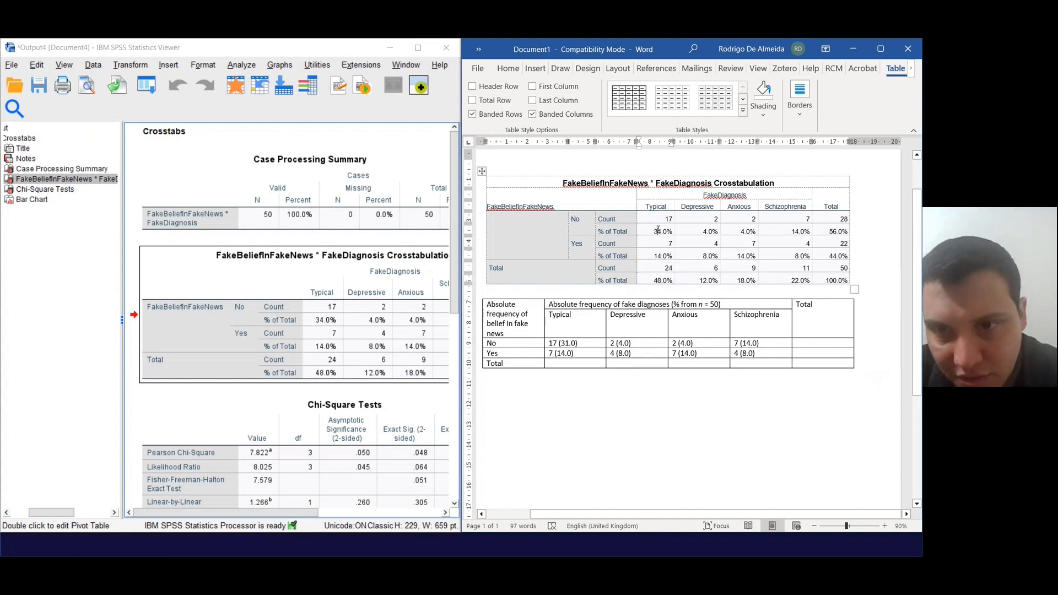
pyautogui.moveTo(654, 257); pyautogui.dragTo(673, 257)
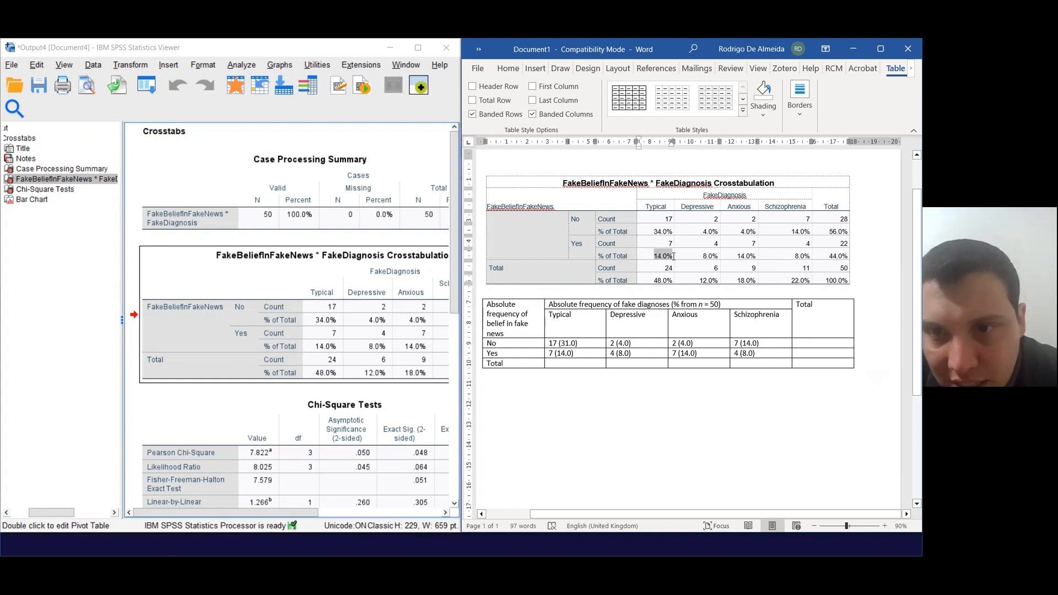
pyautogui.click(868, 235)
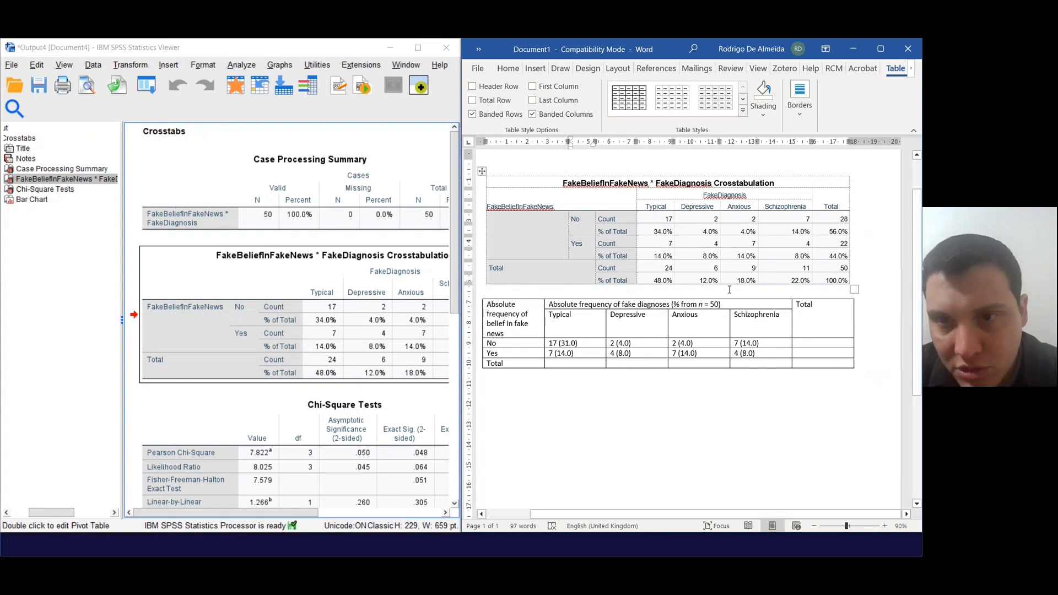
pyautogui.moveTo(652, 230); pyautogui.dragTo(674, 231)
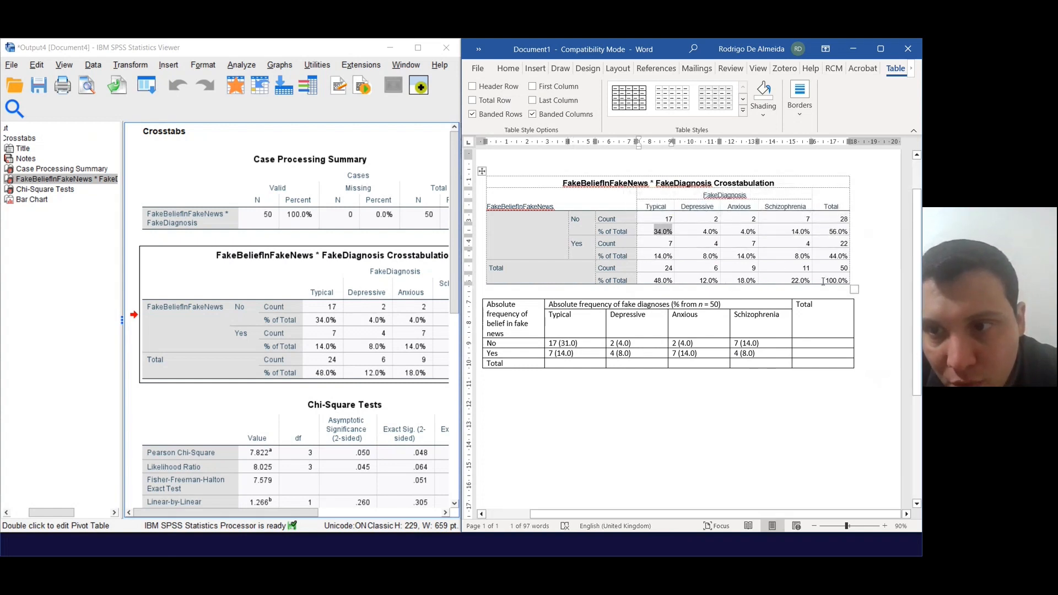
pyautogui.moveTo(823, 281); pyautogui.dragTo(851, 281)
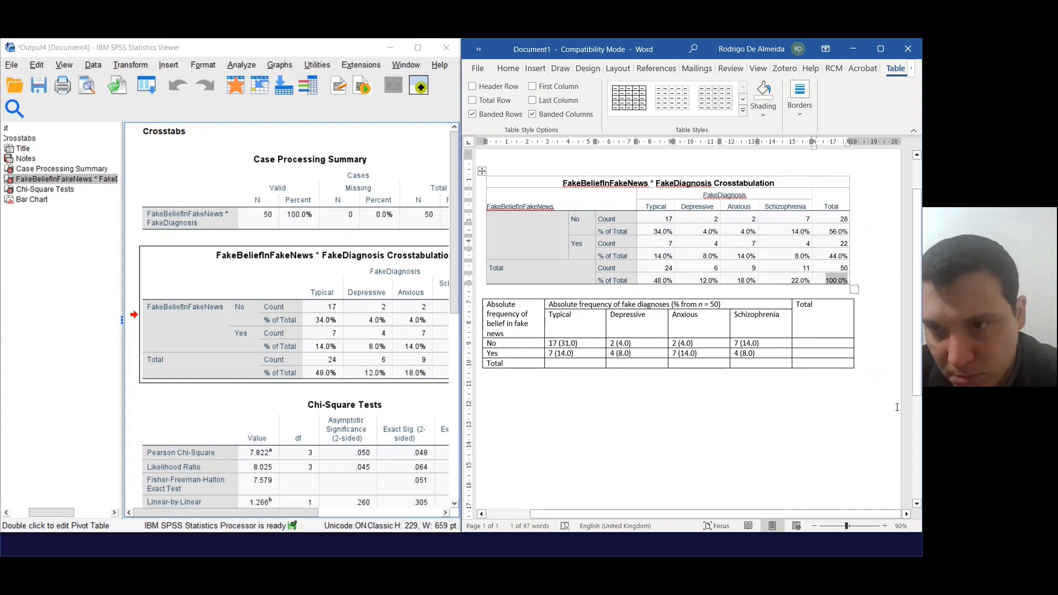
pyautogui.moveTo(654, 230)
pyautogui.mouseDown()
pyautogui.moveTo(679, 235)
pyautogui.moveTo(670, 233)
pyautogui.mouseUp()
pyautogui.click(668, 233)
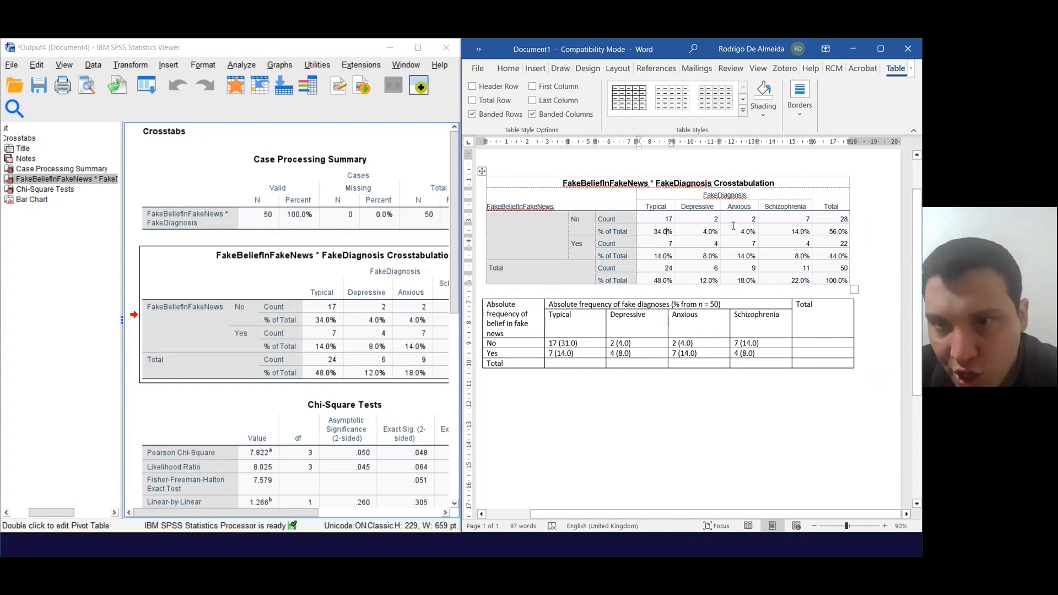
pyautogui.click(746, 206)
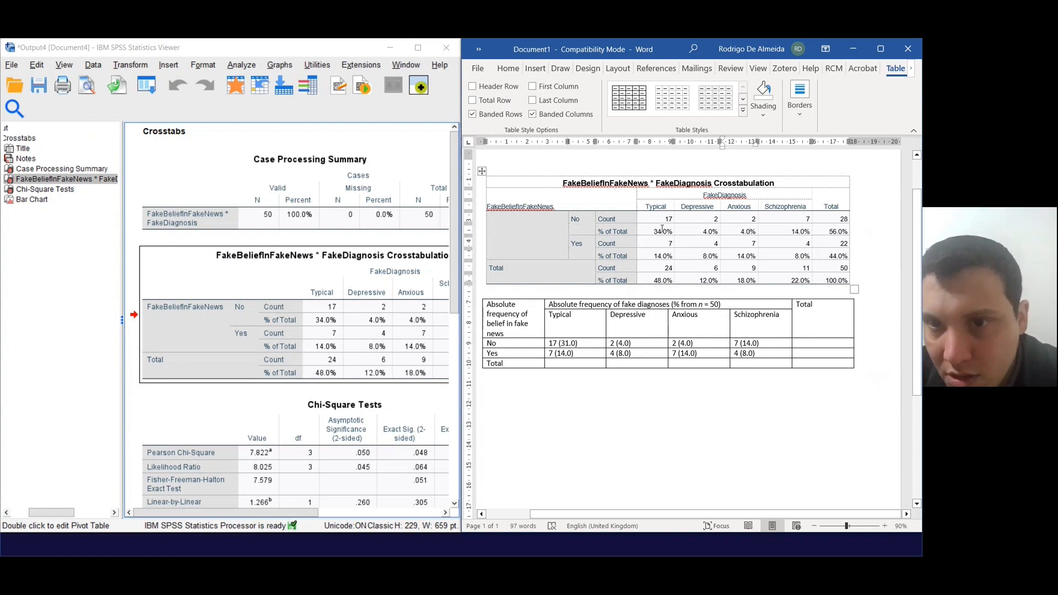
pyautogui.click(661, 230)
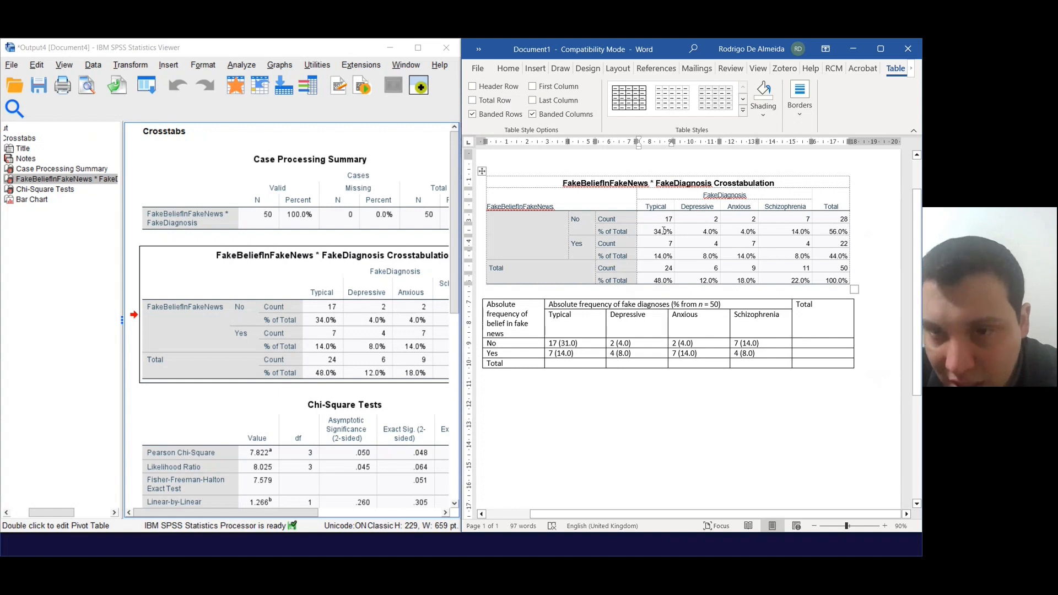
pyautogui.doubleClick(829, 280)
pyautogui.click(833, 294)
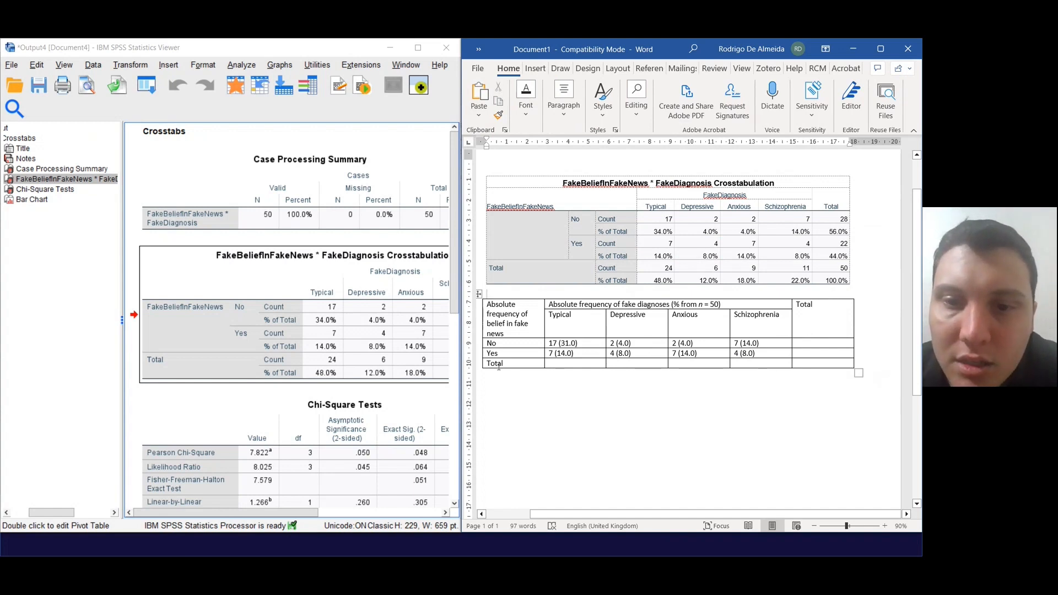
# Step: Fill the new table's Total column with 28 (56.0) for No and 22 (44.0) for Yes
pyautogui.click(818, 344)
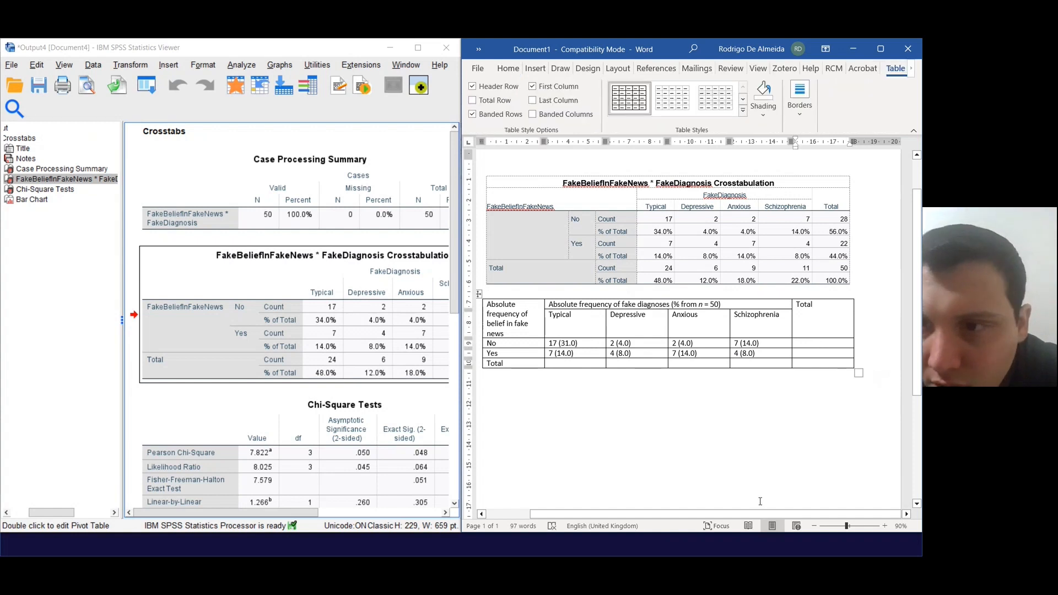
pyautogui.write('28')
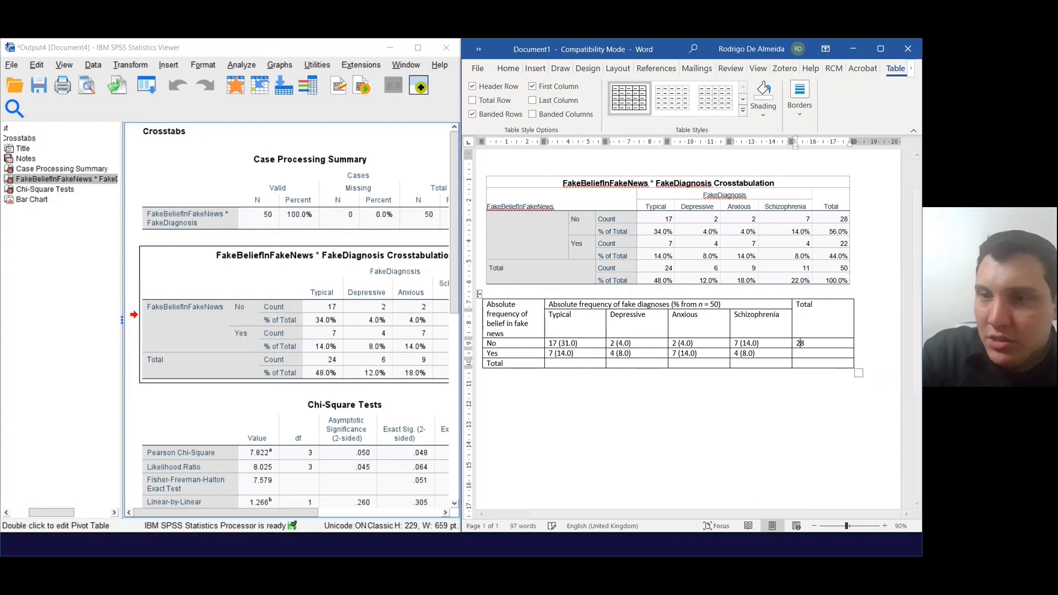
pyautogui.write(' (56')
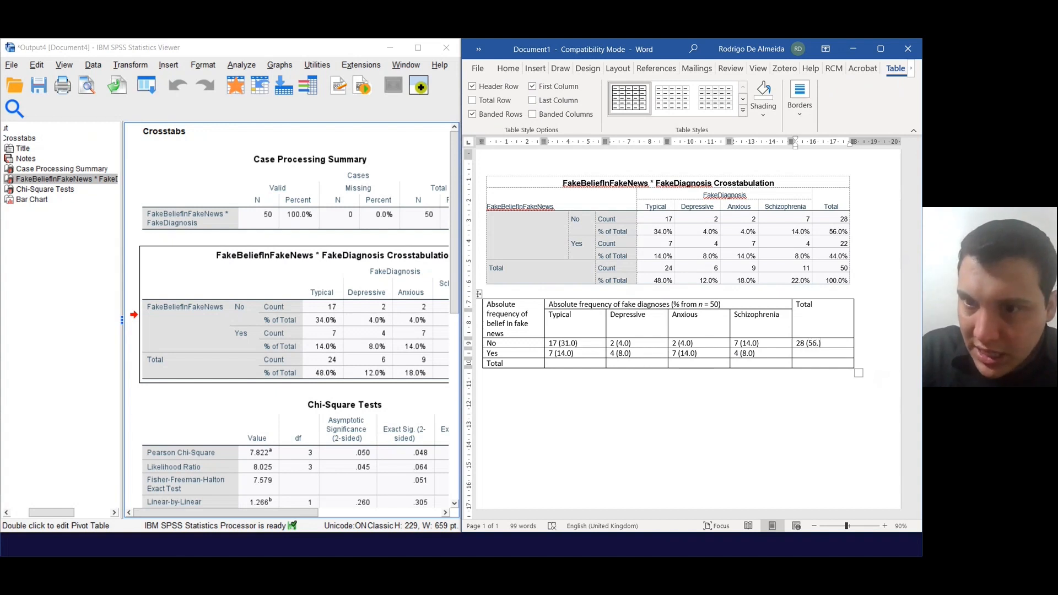
pyautogui.write('.)')
pyautogui.write('0')
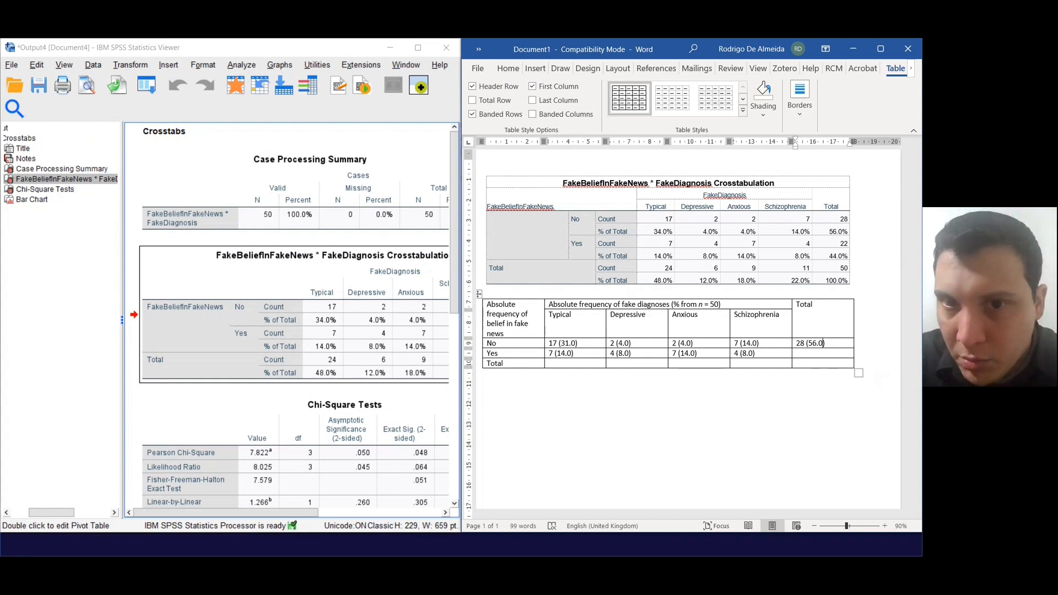
pyautogui.click(822, 356)
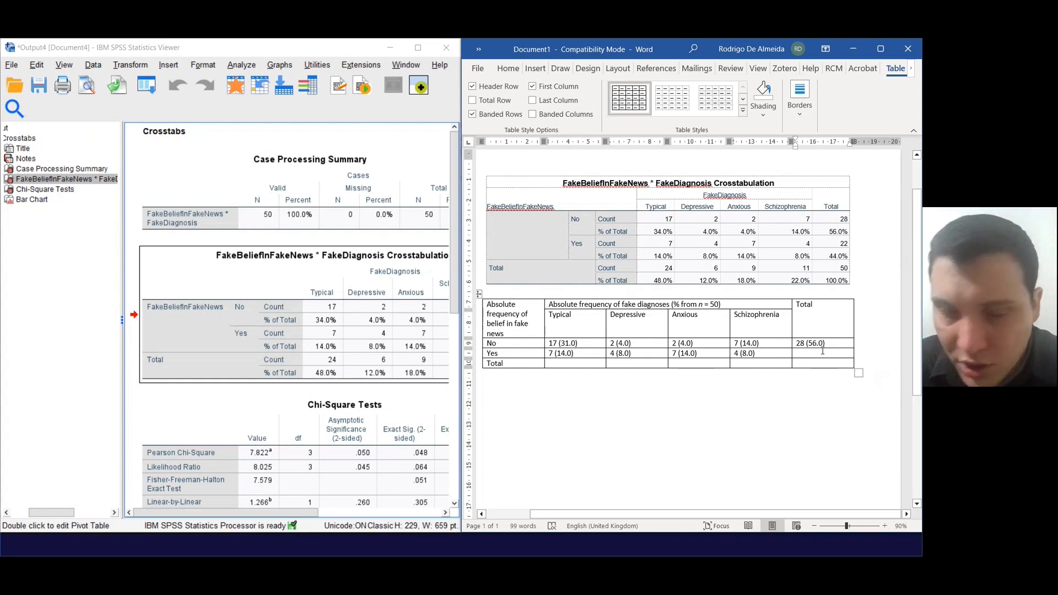
pyautogui.write('22')
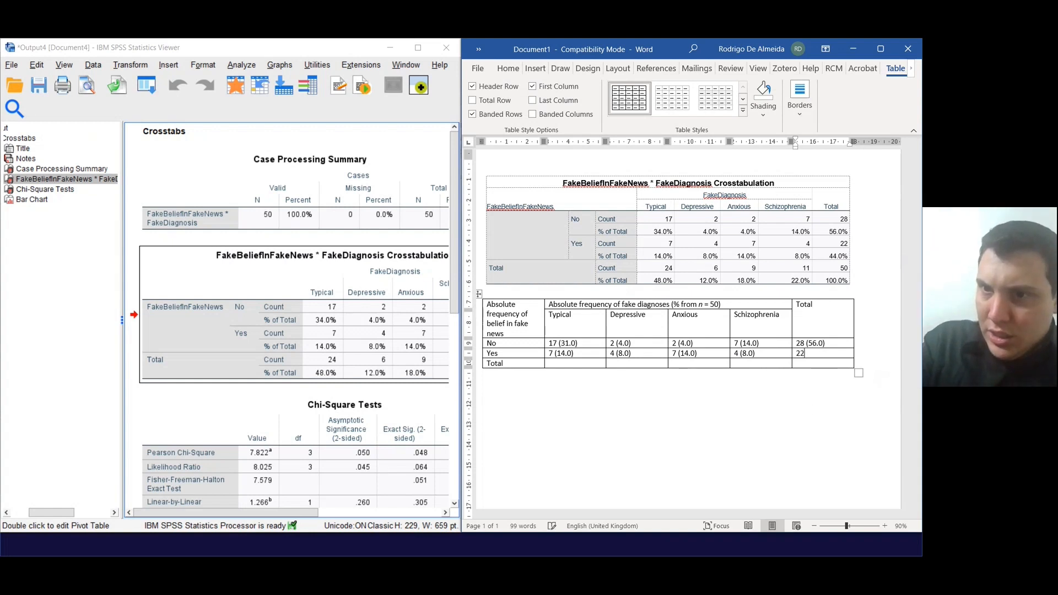
pyautogui.write(' (4')
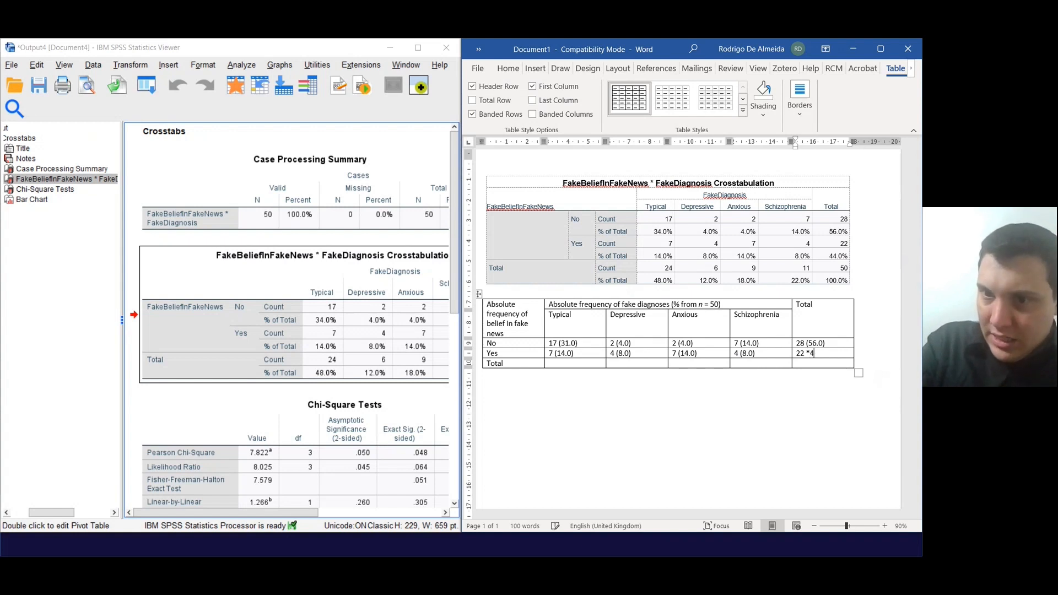
pyautogui.write('4.0')
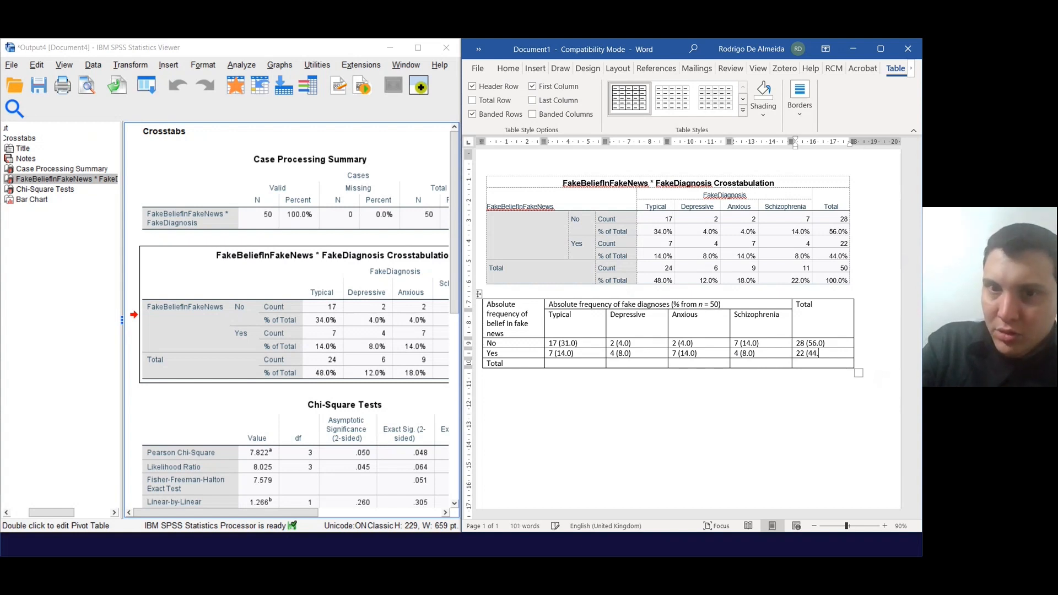
# Step: Fill the new table's Total row with 24 (48.0), 6 (12.0), 9 (18.0), 11 (22.0) and 50 (100.0) across its columns
pyautogui.press('Left')
pyautogui.press('Left')
pyautogui.press('Left')
pyautogui.press('Left')
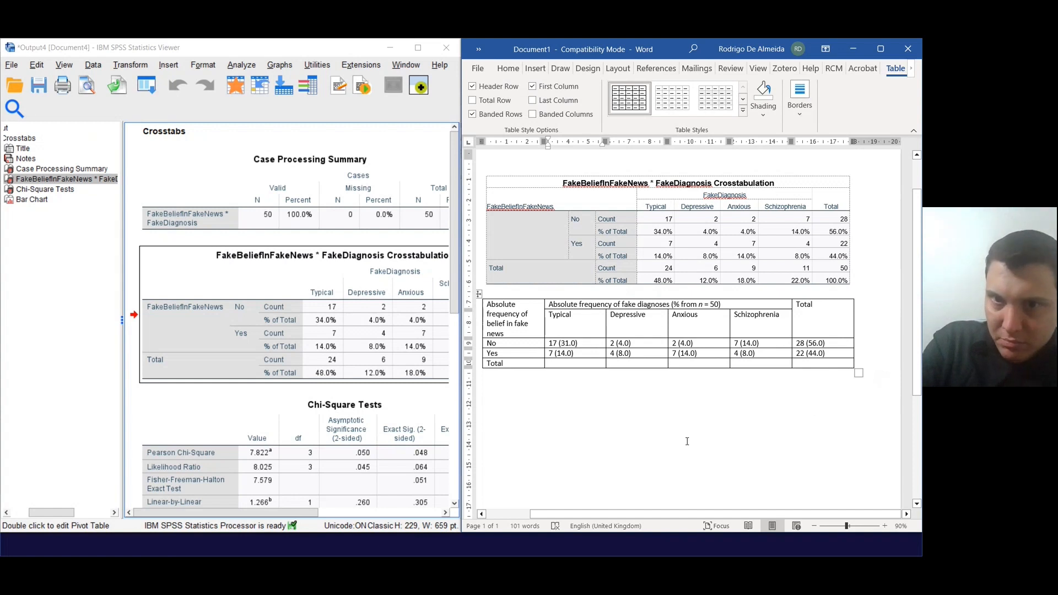
pyautogui.write('24 (48.0')
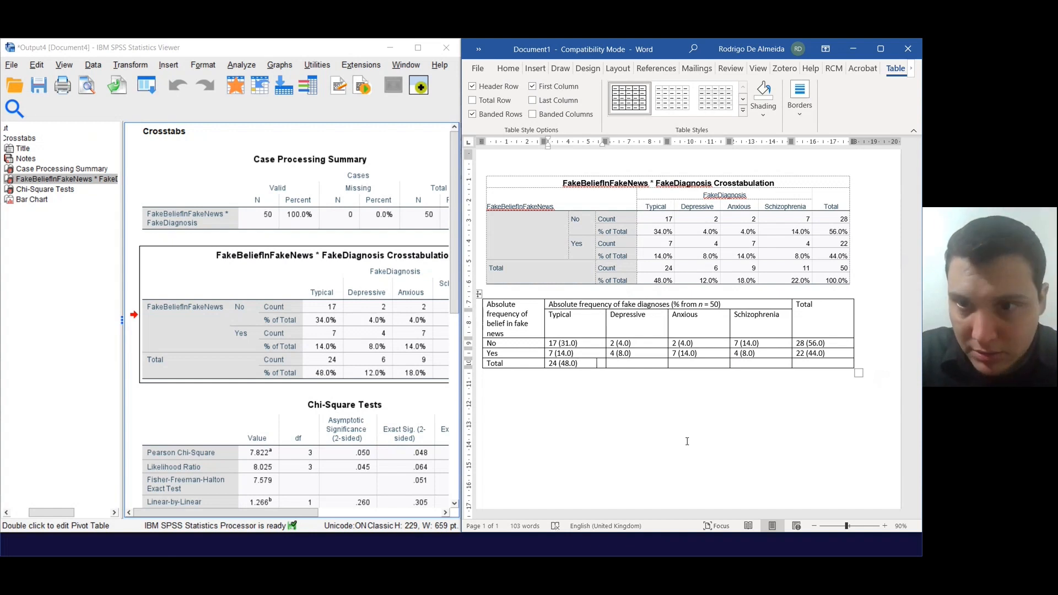
pyautogui.press('Tab')
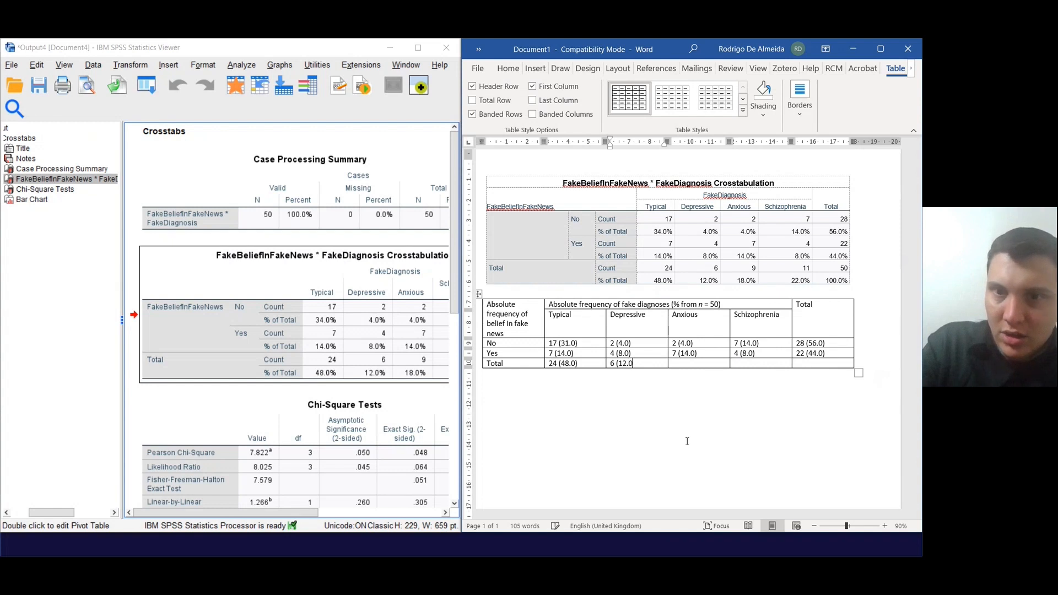
pyautogui.press('Tab')
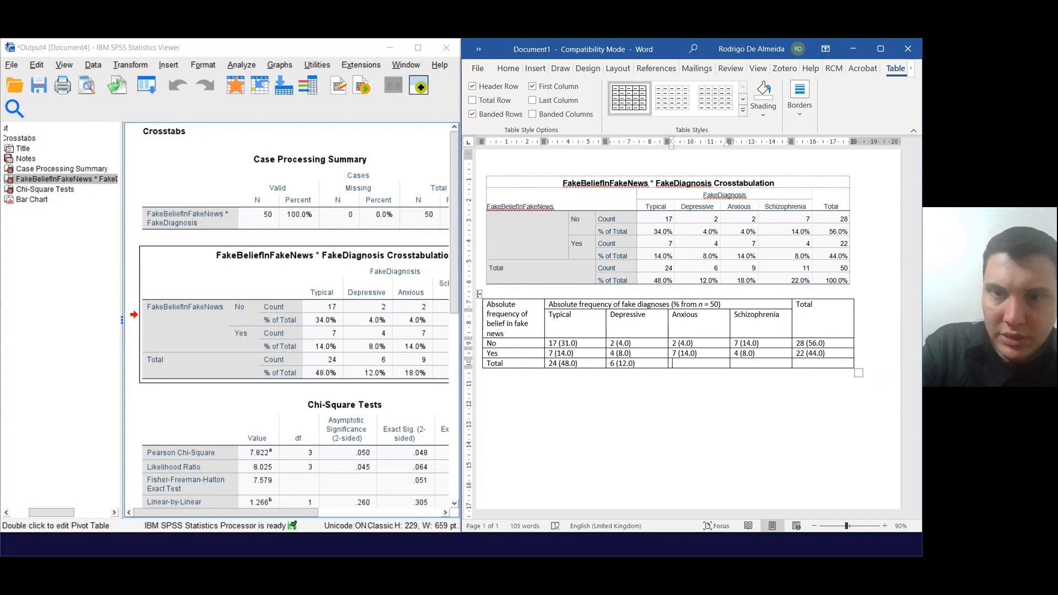
pyautogui.write('9 (18')
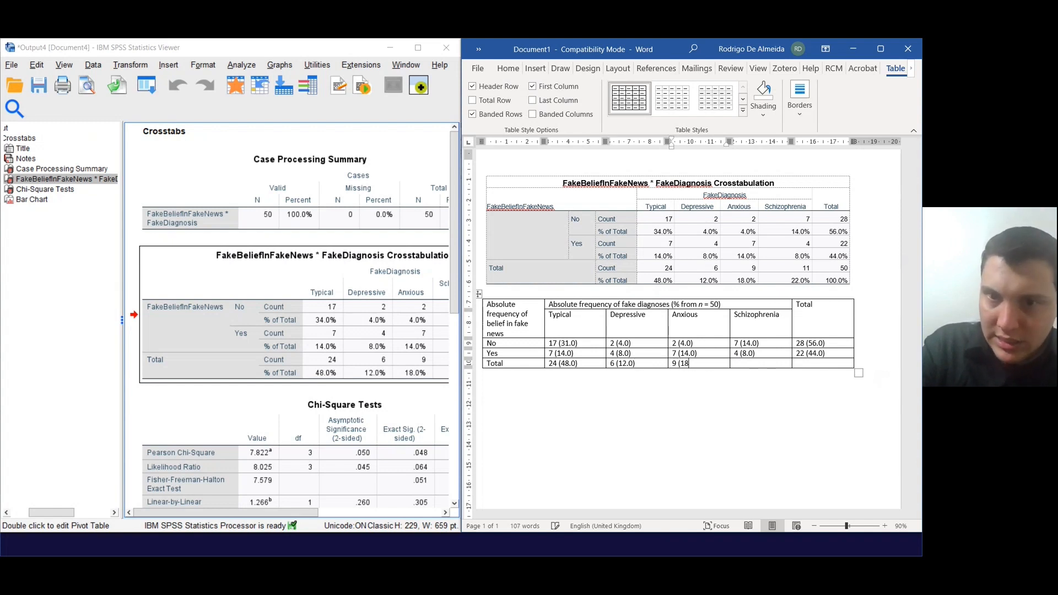
pyautogui.write('.0)')
pyautogui.press('Tab')
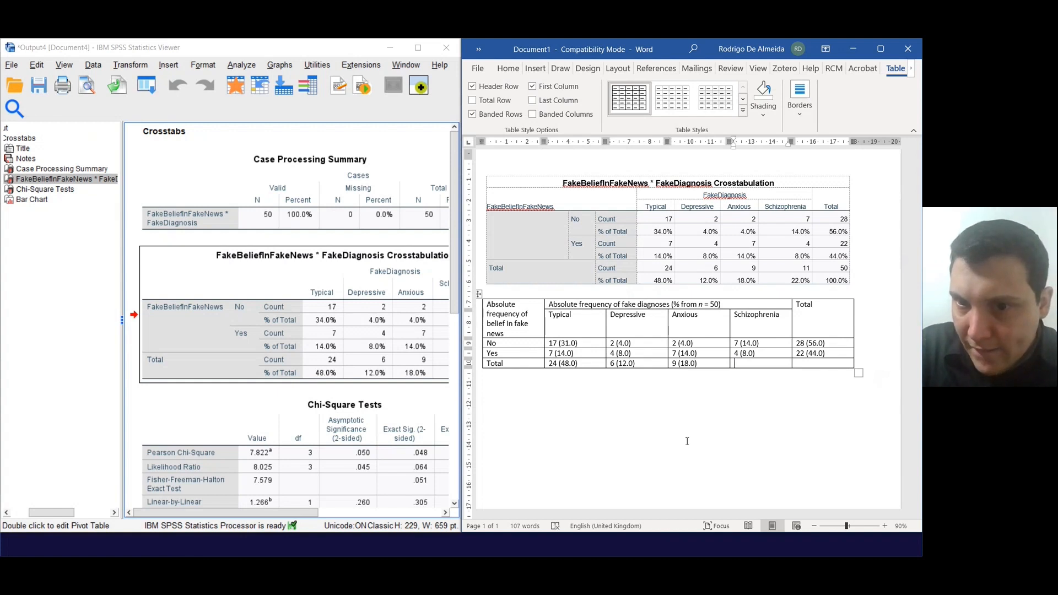
pyautogui.press('Left')
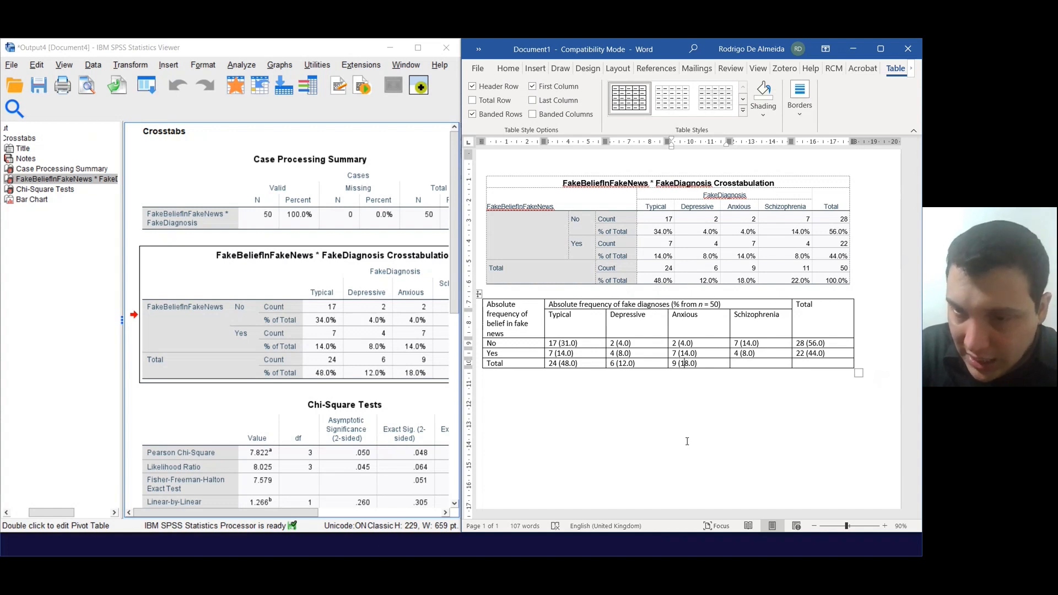
pyautogui.press('Tab')
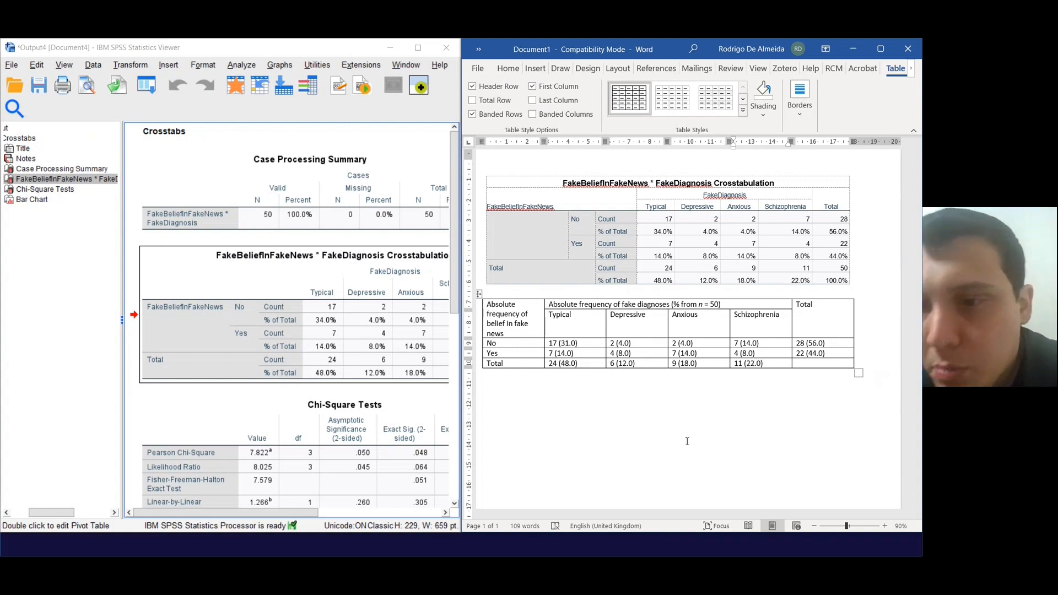
pyautogui.click(809, 364)
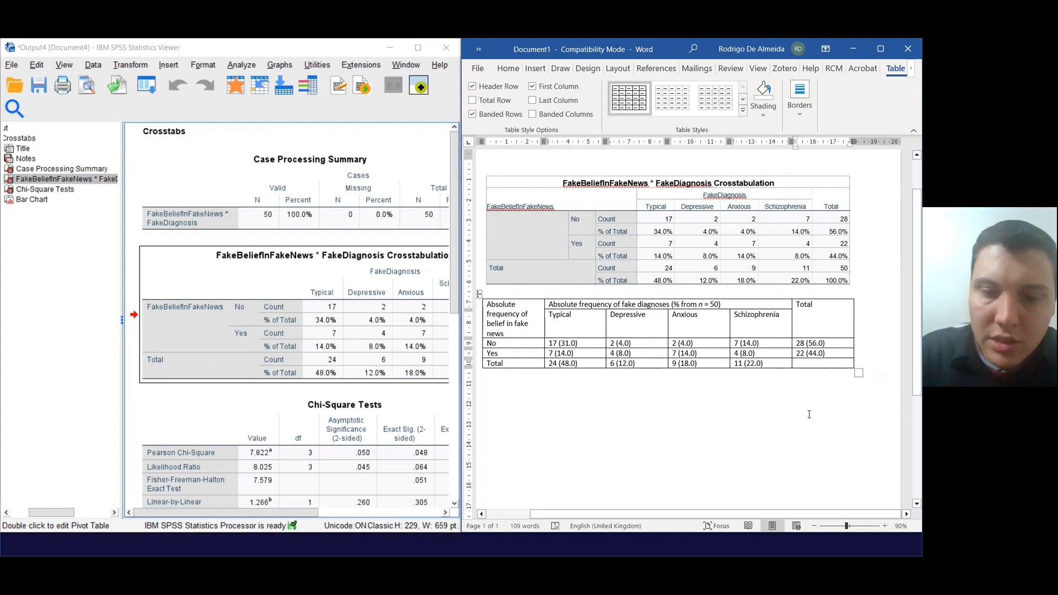
pyautogui.write('50 (100.0')
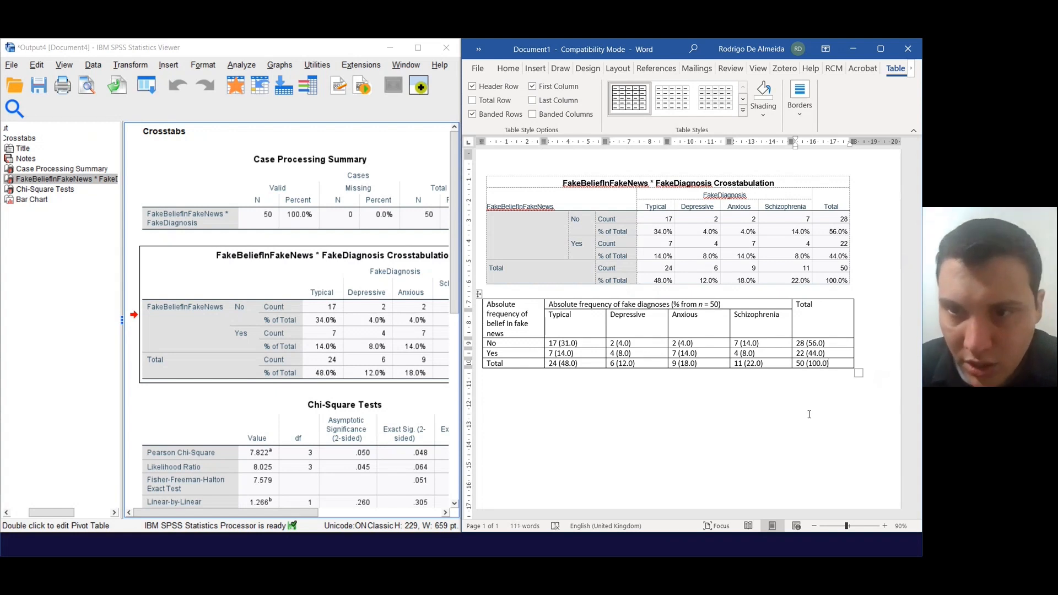
# Step: Set the vertical alignment of all cells in the new table to Center
pyautogui.moveTo(809, 415); pyautogui.dragTo(531, 321)
pyautogui.rightClick(531, 320)
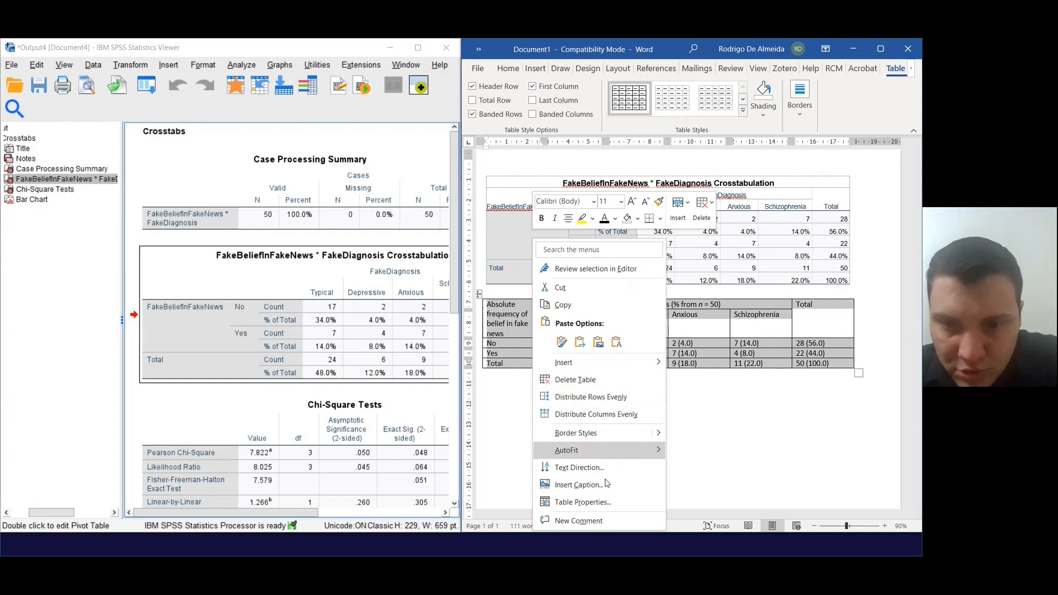
pyautogui.click(615, 507)
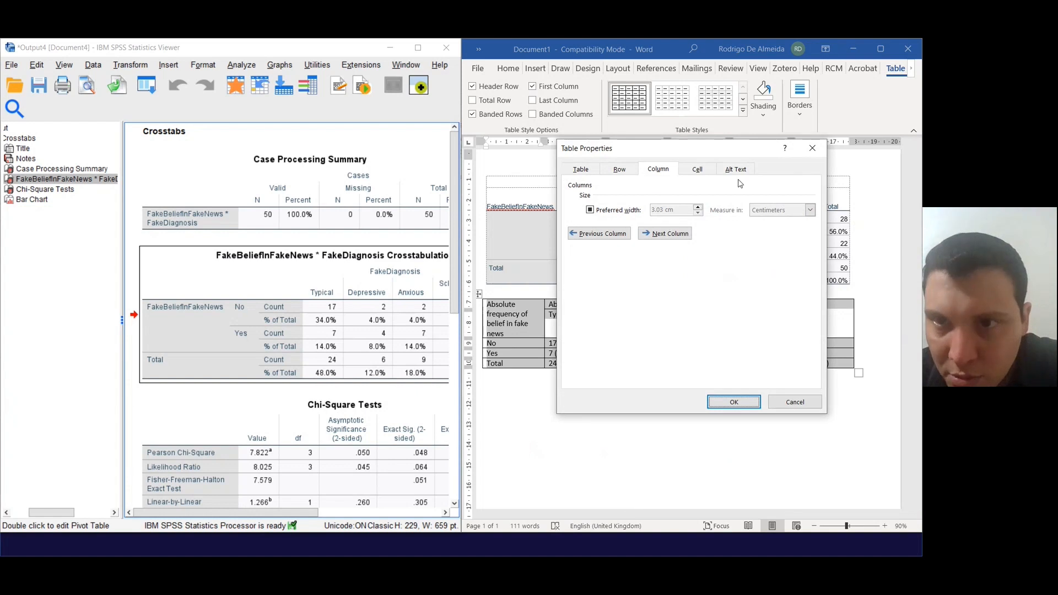
pyautogui.click(698, 172)
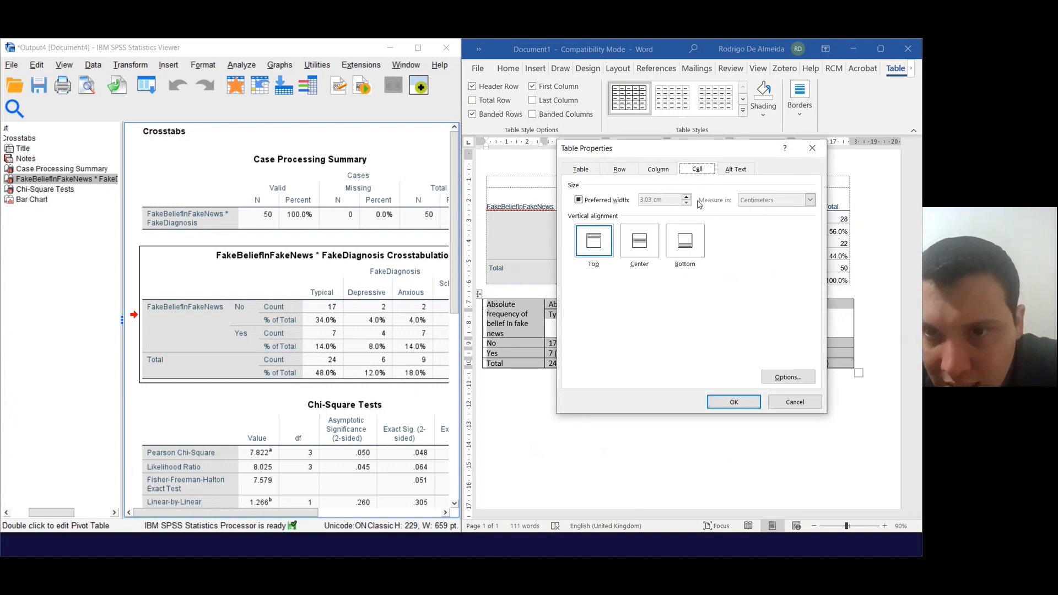
pyautogui.click(649, 238)
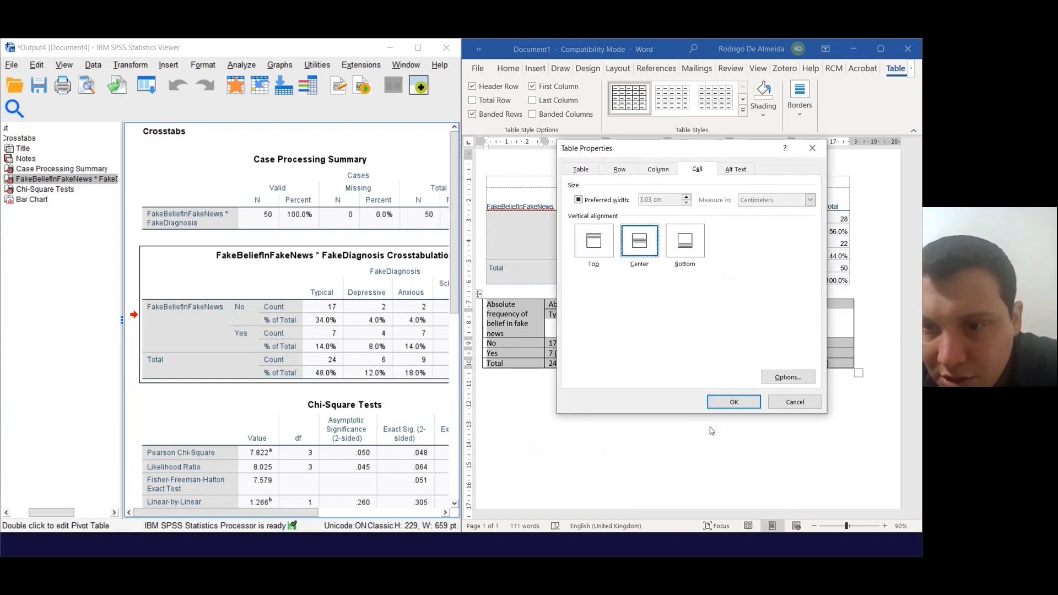
pyautogui.click(717, 403)
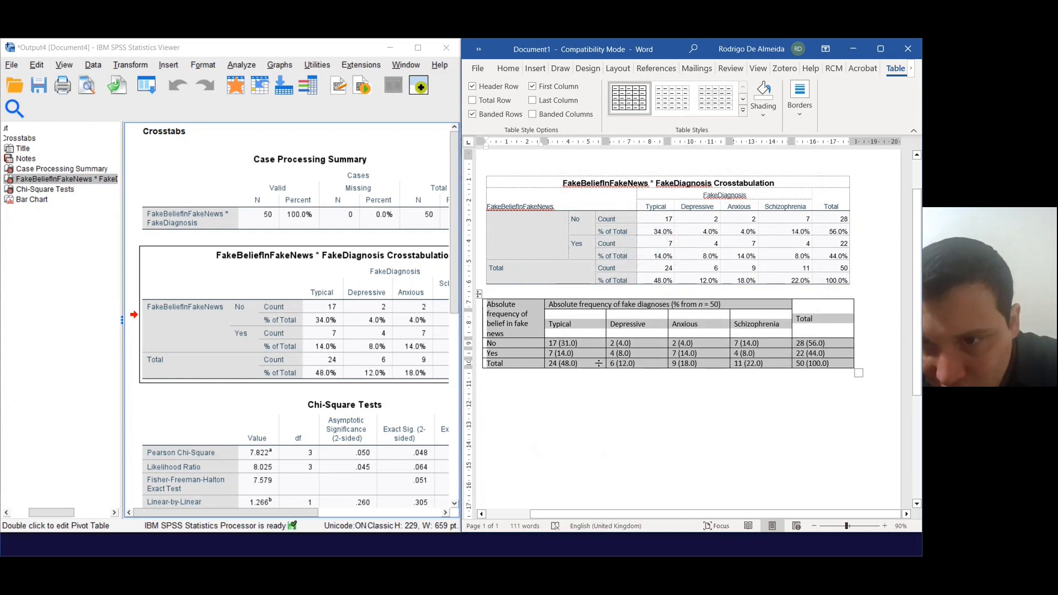
# Step: Centre the text of every cell in the new table horizontally
pyautogui.click(510, 69)
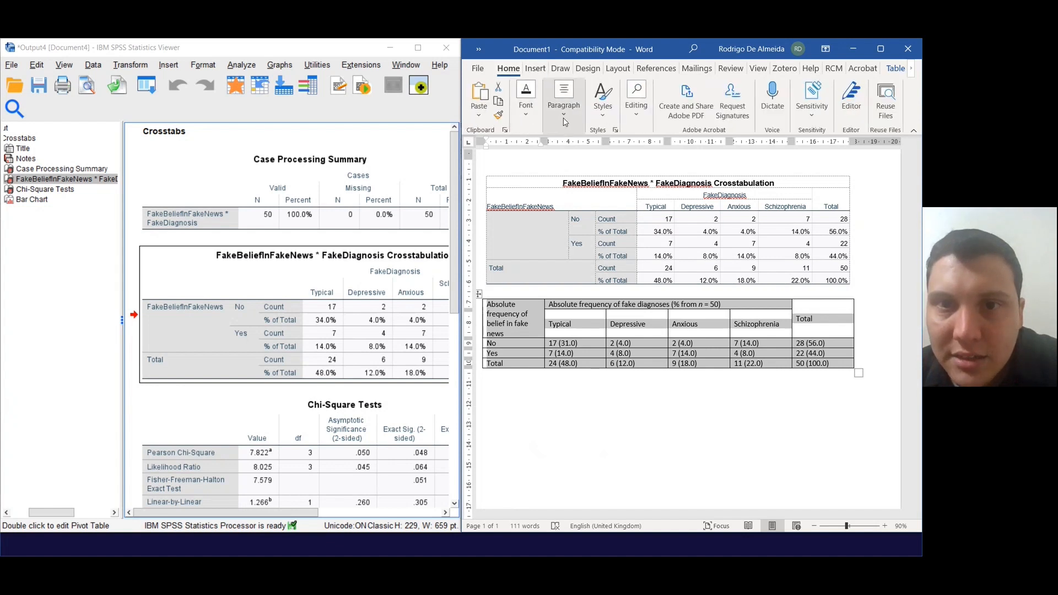
pyautogui.click(563, 99)
pyautogui.click(570, 170)
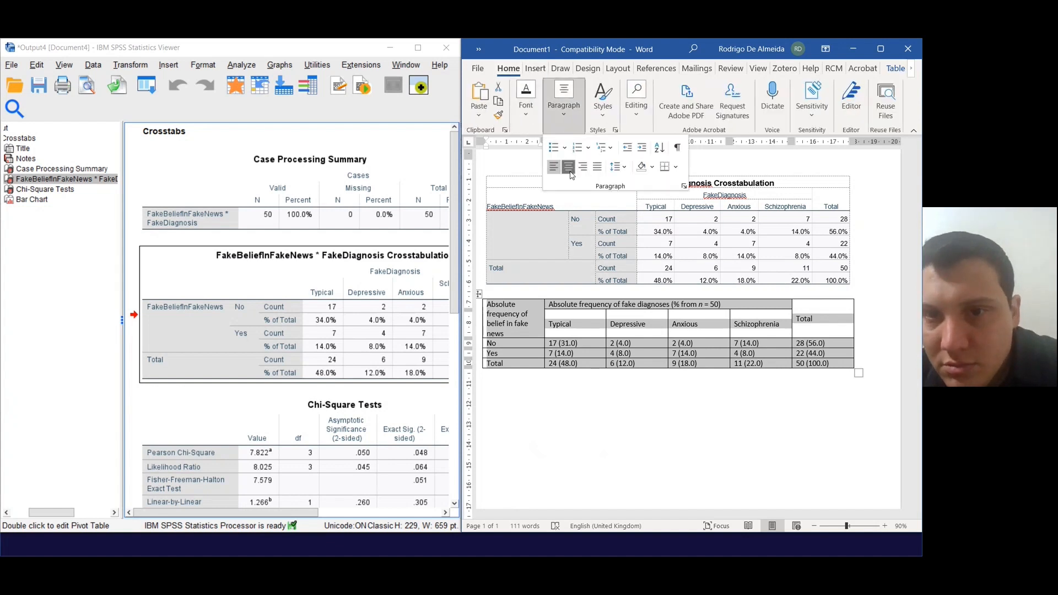
pyautogui.click(592, 344)
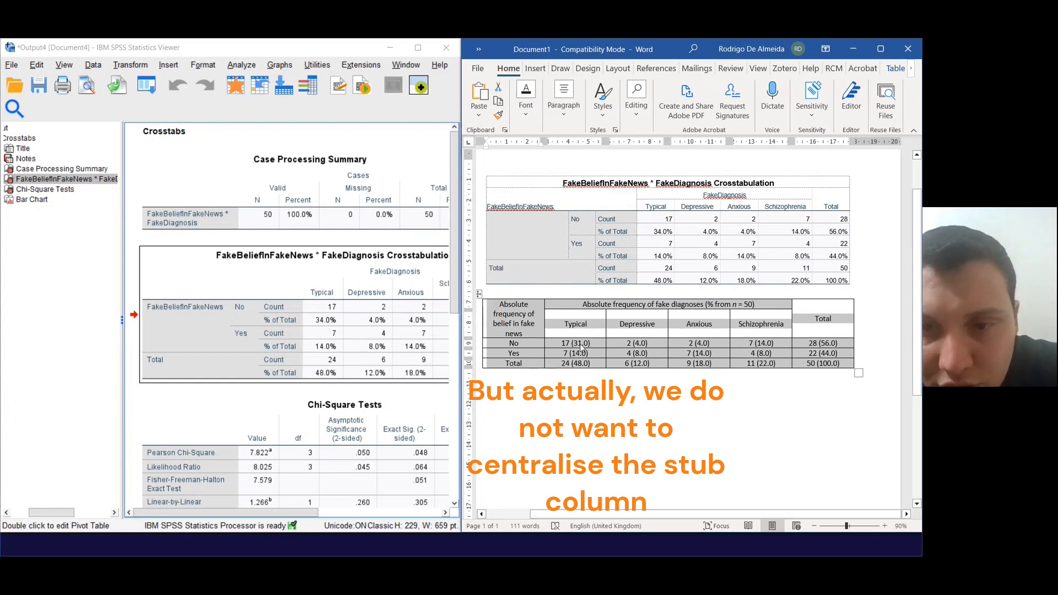
# Step: Reapply Center vertical alignment to the whole new table and clear the selection
pyautogui.rightClick(532, 327)
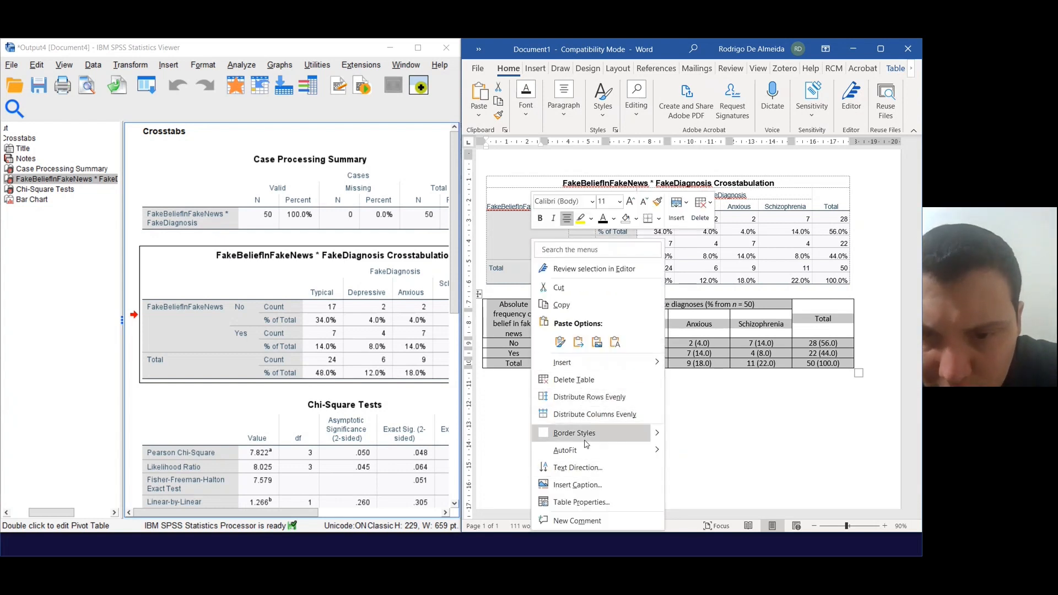
pyautogui.click(563, 504)
pyautogui.click(698, 167)
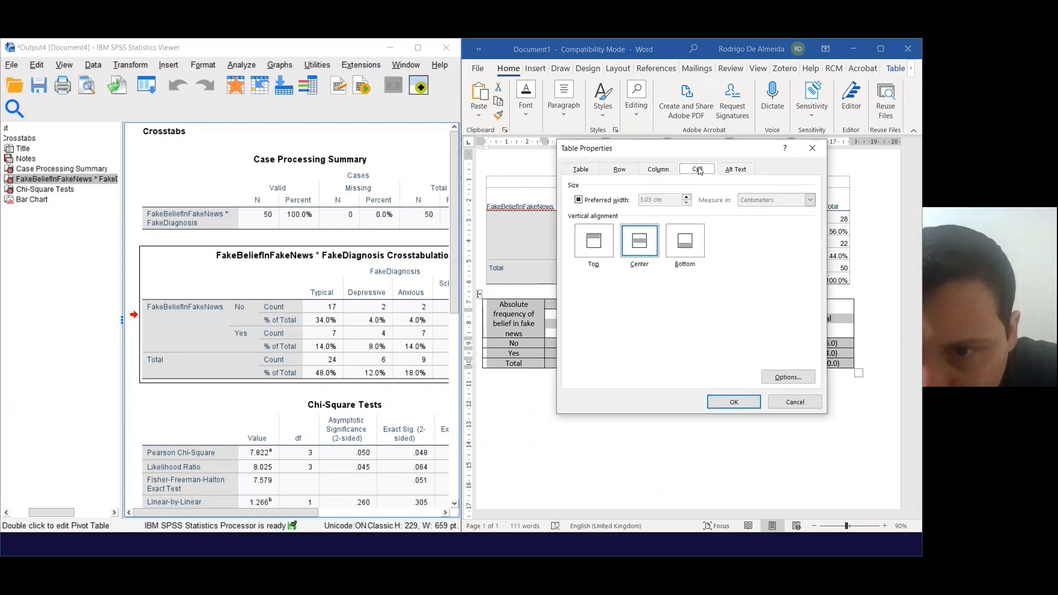
pyautogui.click(638, 245)
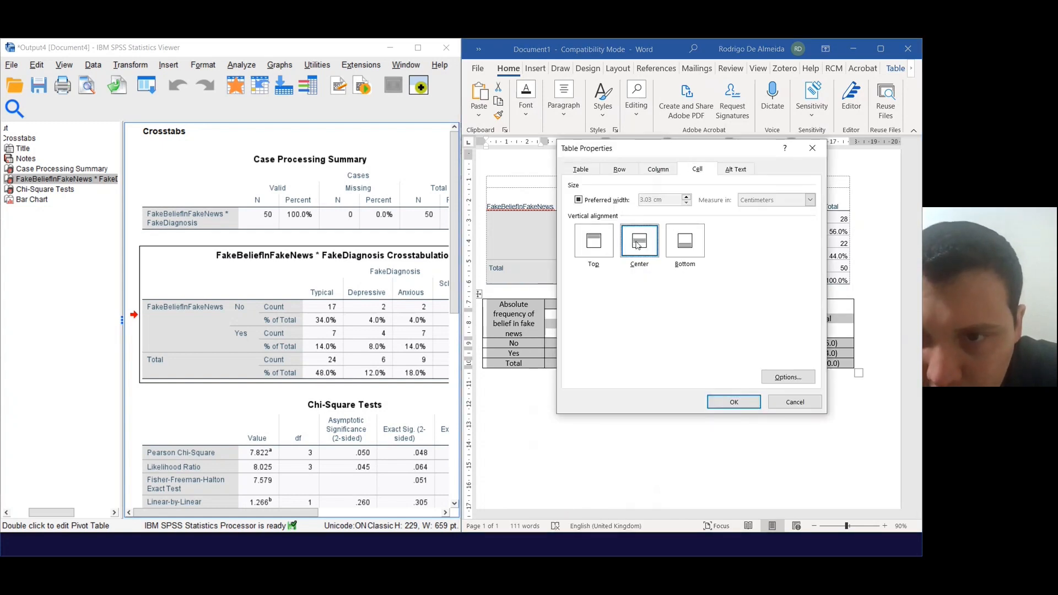
pyautogui.click(728, 401)
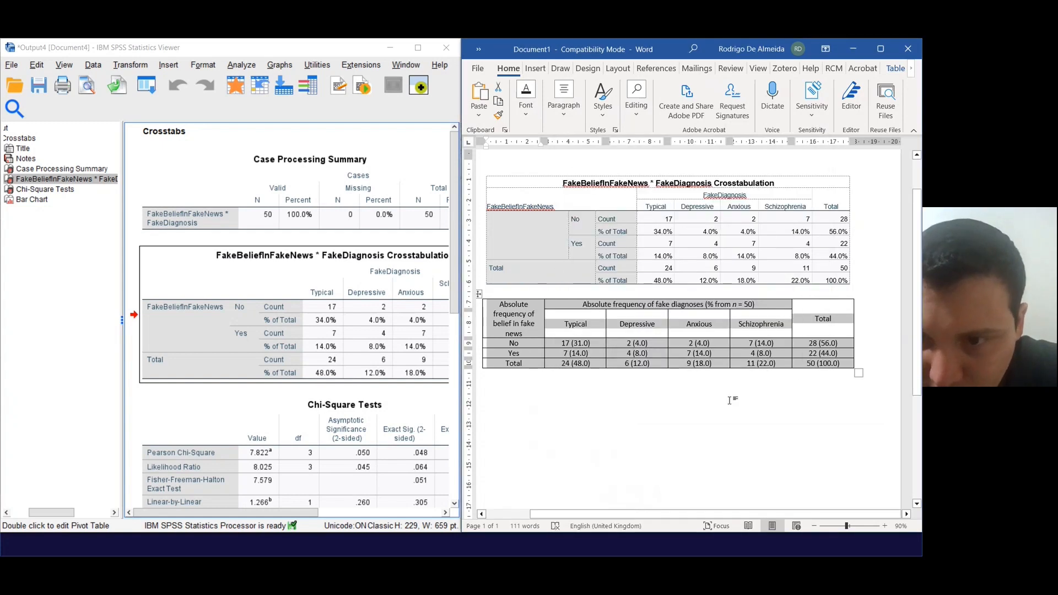
pyautogui.click(628, 333)
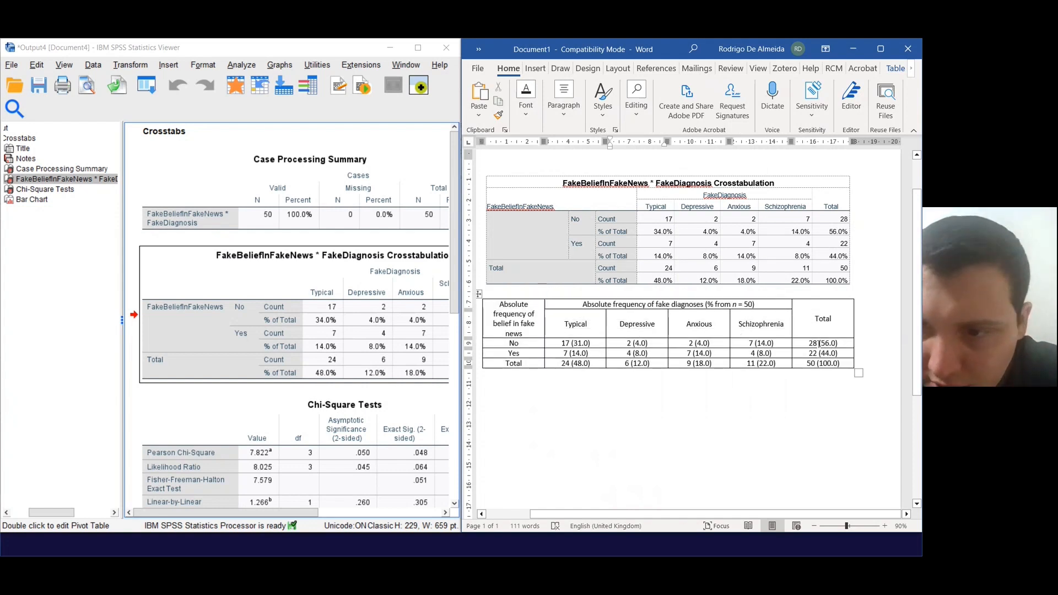
# Step: Remove all borders from every cell of the new frequency table
pyautogui.moveTo(505, 302); pyautogui.dragTo(815, 365)
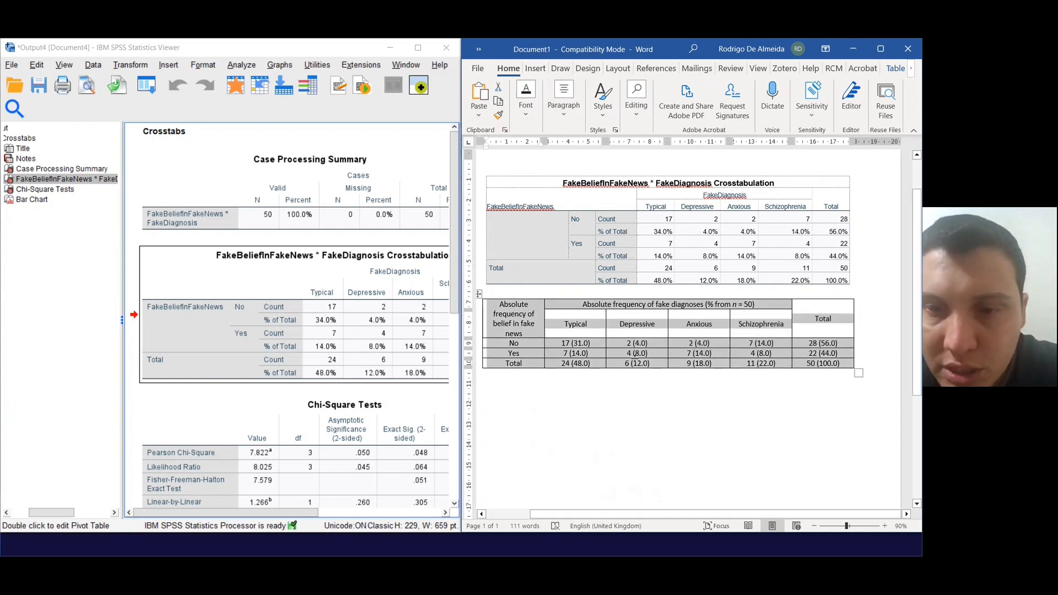
pyautogui.click(604, 335)
pyautogui.moveTo(500, 305)
pyautogui.mouseDown()
pyautogui.moveTo(661, 347)
pyautogui.moveTo(844, 367)
pyautogui.moveTo(782, 405)
pyautogui.mouseUp()
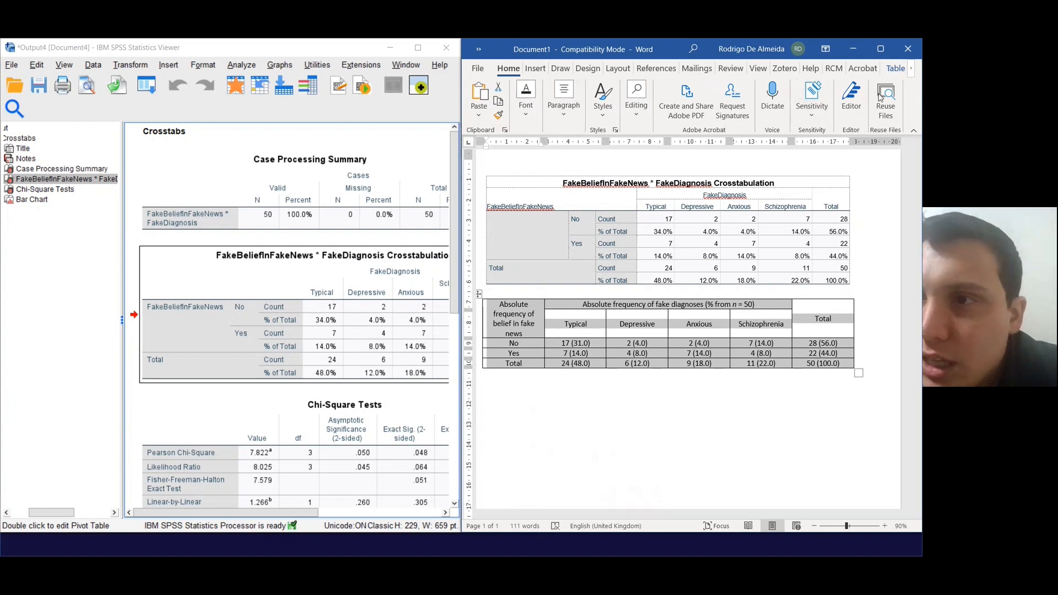
pyautogui.click(900, 68)
pyautogui.click(900, 67)
pyautogui.click(800, 98)
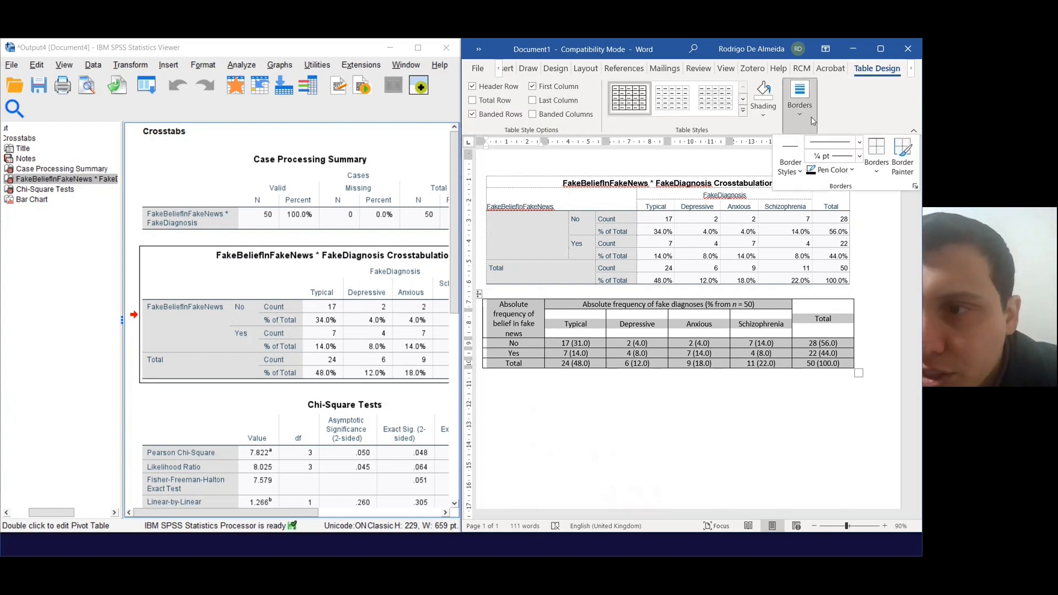
pyautogui.click(875, 170)
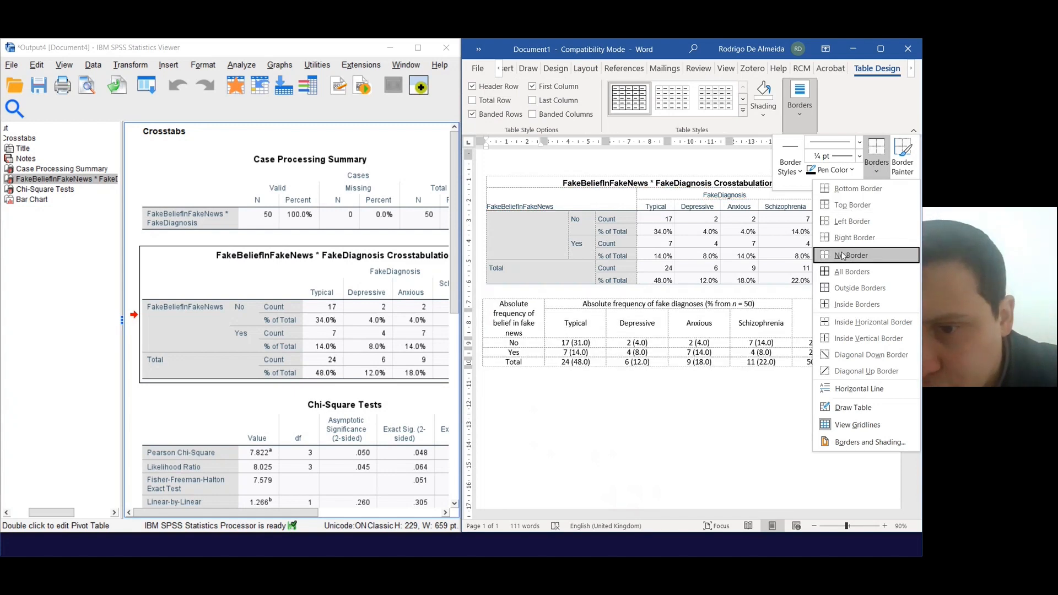
pyautogui.click(843, 255)
# Step: Hide the table gridlines and clear the selection to check the table without its borders
pyautogui.click(876, 169)
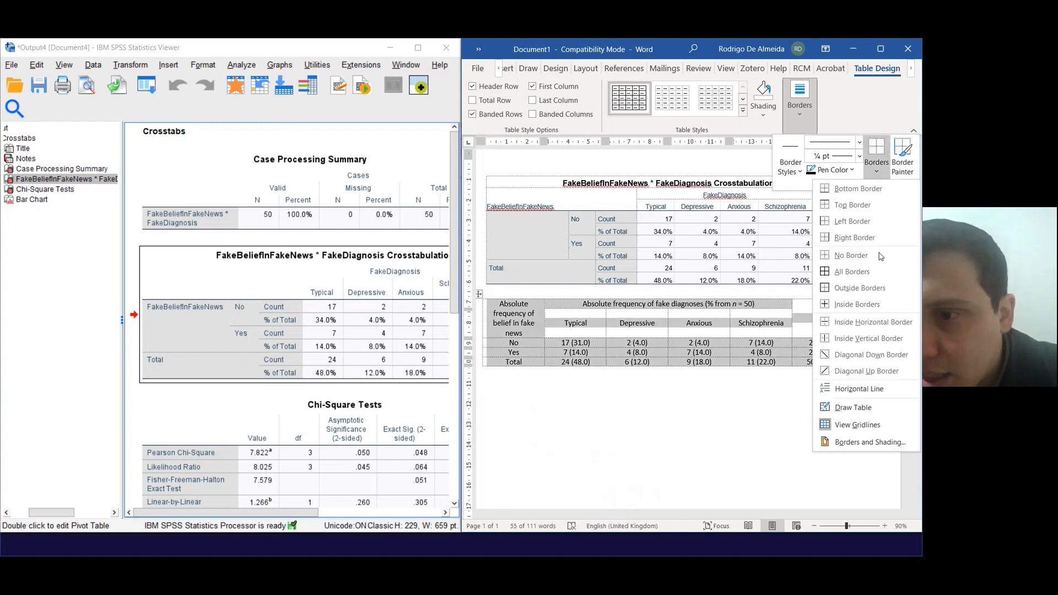
pyautogui.click(857, 424)
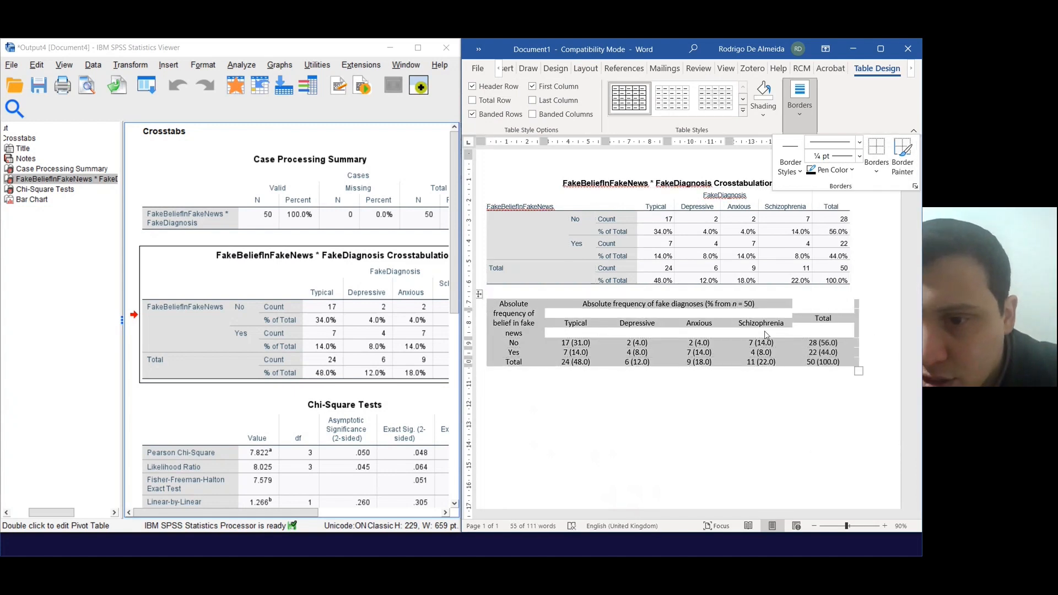
pyautogui.click(573, 346)
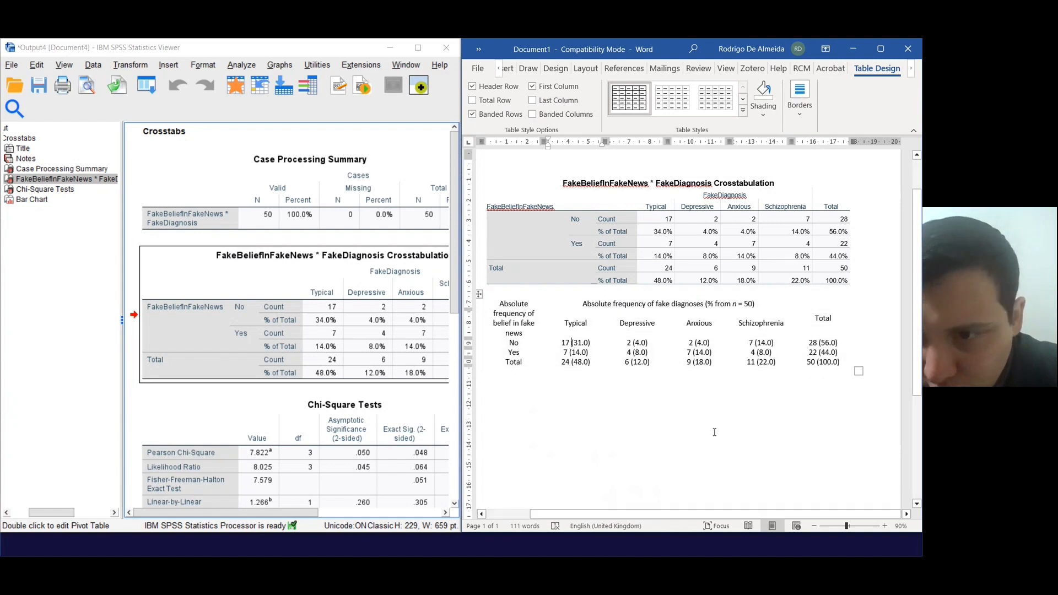
# Step: Show the table gridlines again and place the cursor below the new table
pyautogui.moveTo(494, 304); pyautogui.dragTo(827, 363)
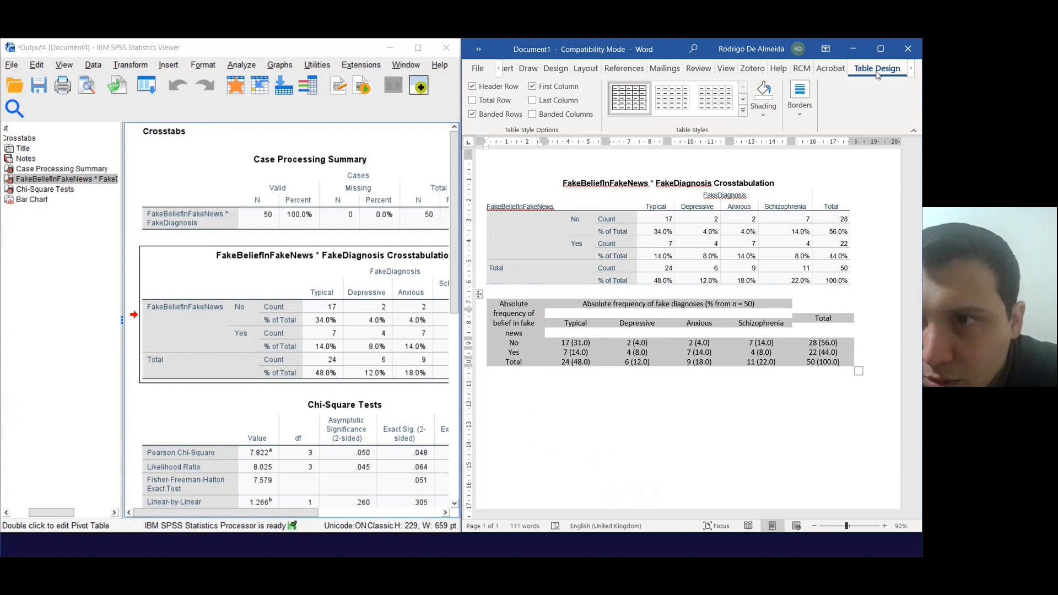
pyautogui.click(801, 115)
pyautogui.click(876, 165)
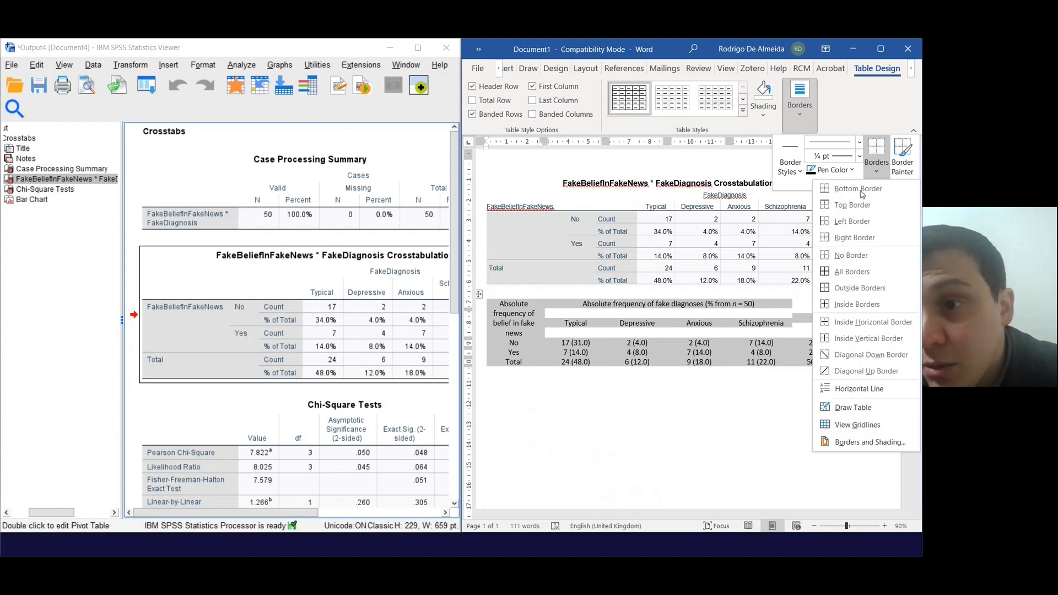
pyautogui.click(877, 423)
pyautogui.click(718, 401)
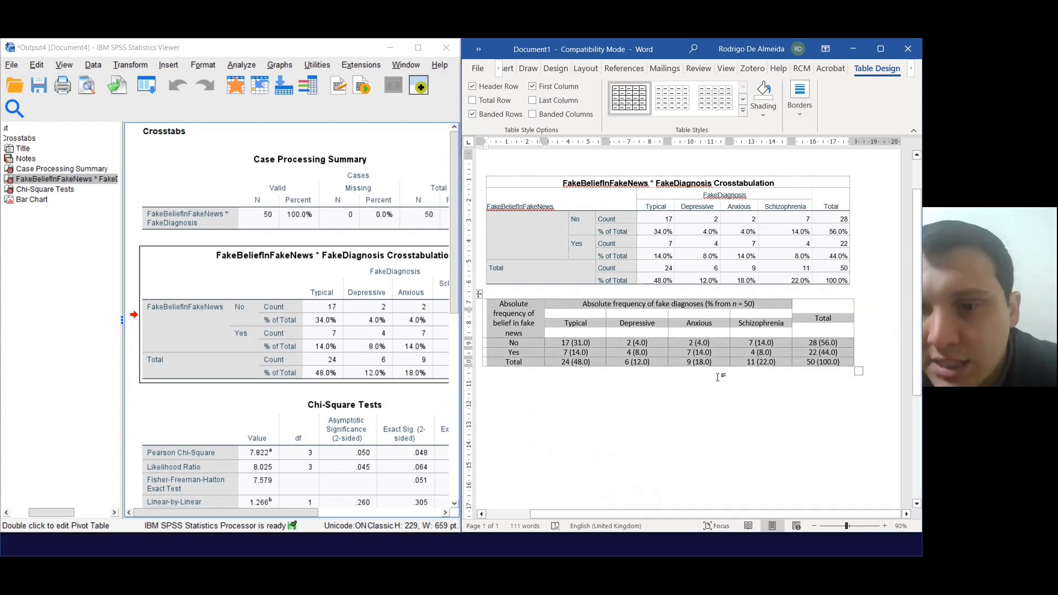
pyautogui.click(720, 378)
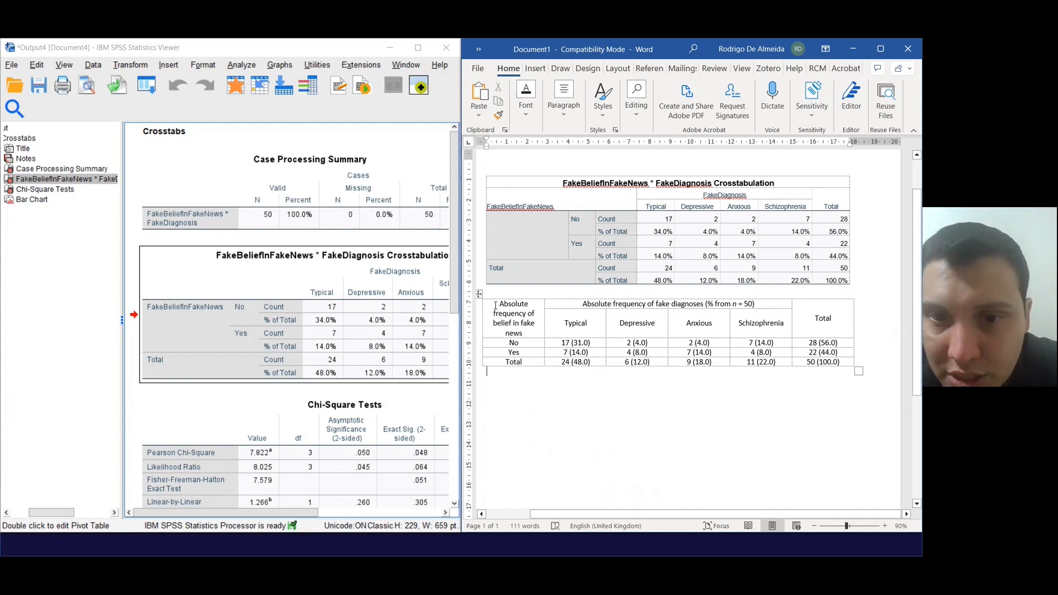
# Step: Add a top border along the upper header row of the new table
pyautogui.moveTo(495, 305)
pyautogui.mouseDown()
pyautogui.moveTo(810, 323)
pyautogui.moveTo(817, 333)
pyautogui.moveTo(828, 325)
pyautogui.mouseUp()
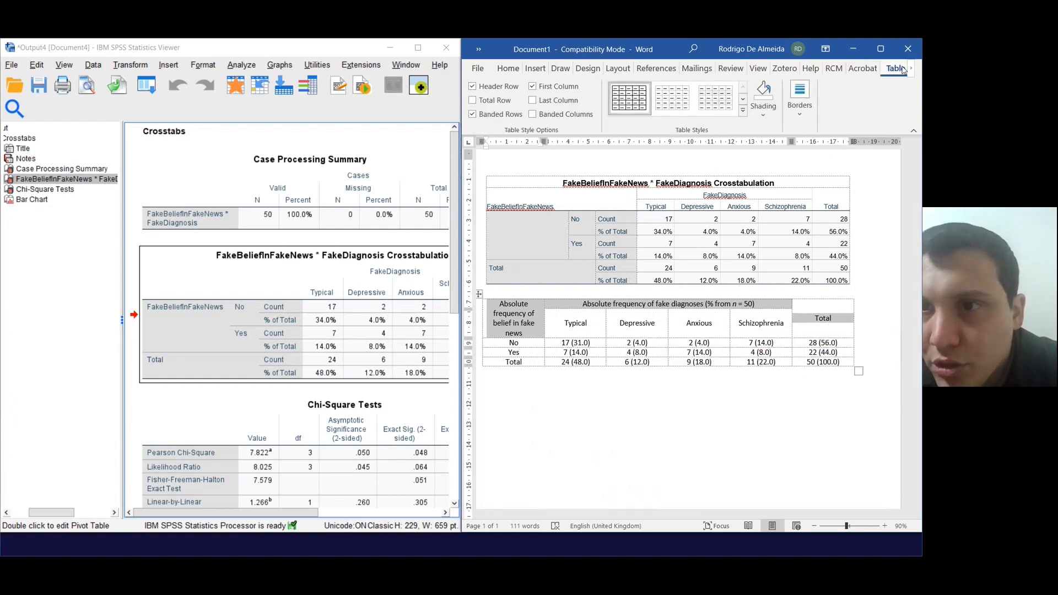
pyautogui.click(799, 99)
pyautogui.click(887, 165)
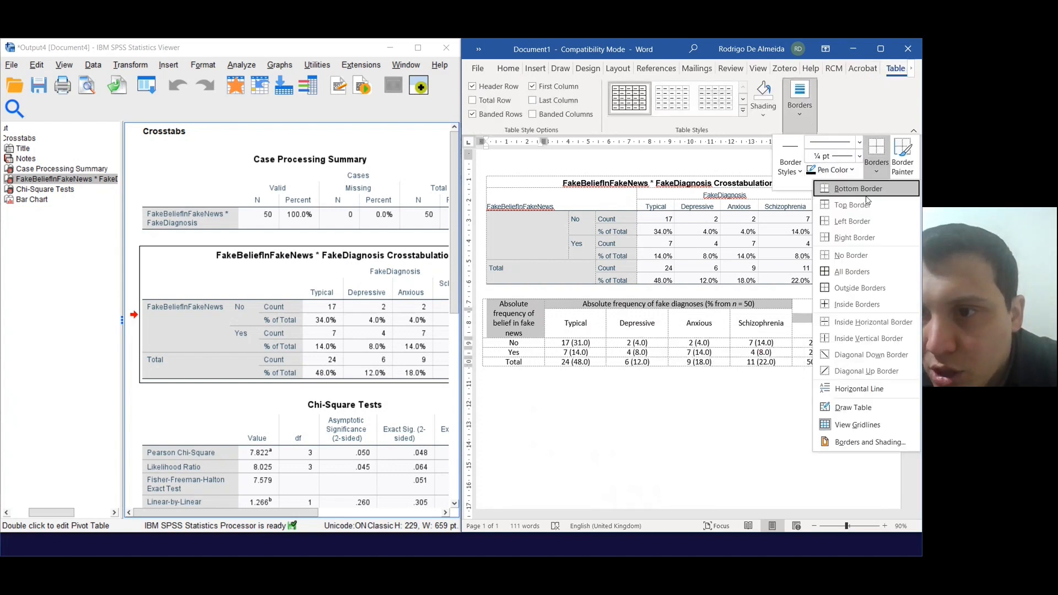
pyautogui.click(937, 205)
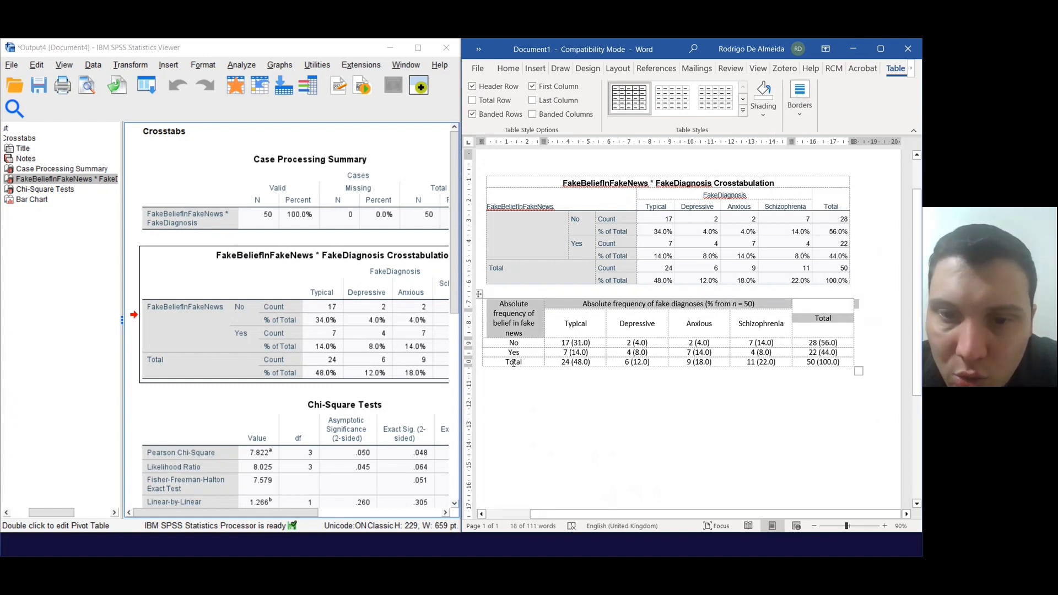
# Step: Add a bottom border beneath the Total row of the new table and clear the selection
pyautogui.moveTo(500, 359); pyautogui.dragTo(851, 362)
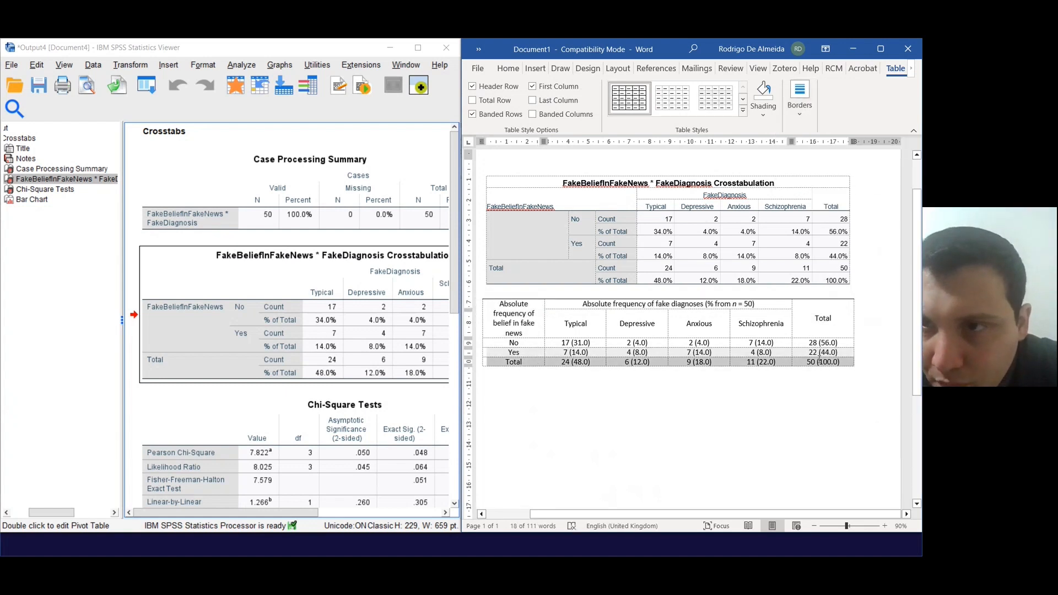
pyautogui.click(814, 109)
pyautogui.click(877, 170)
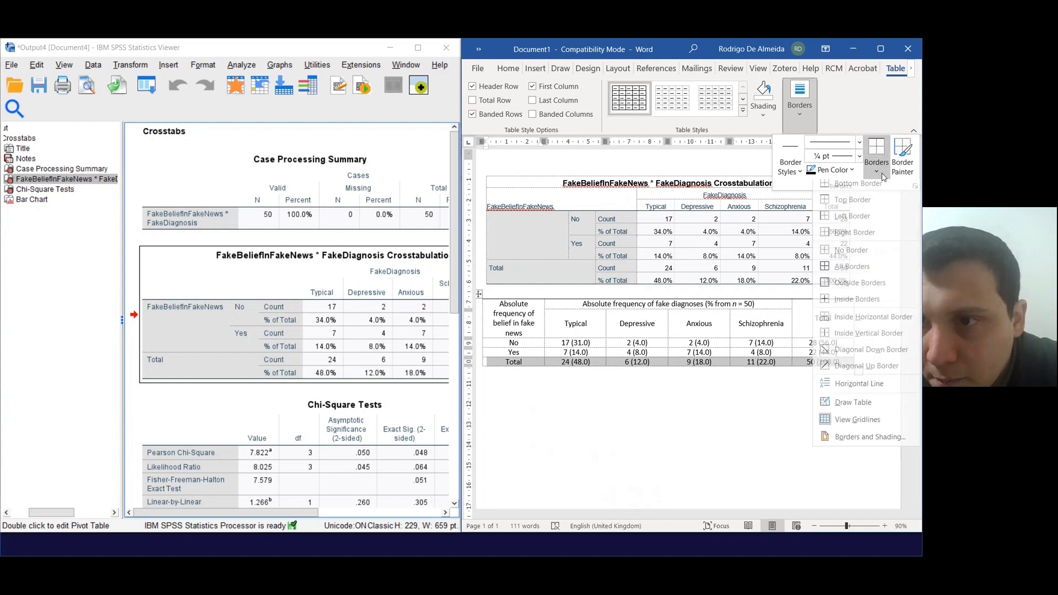
pyautogui.click(857, 188)
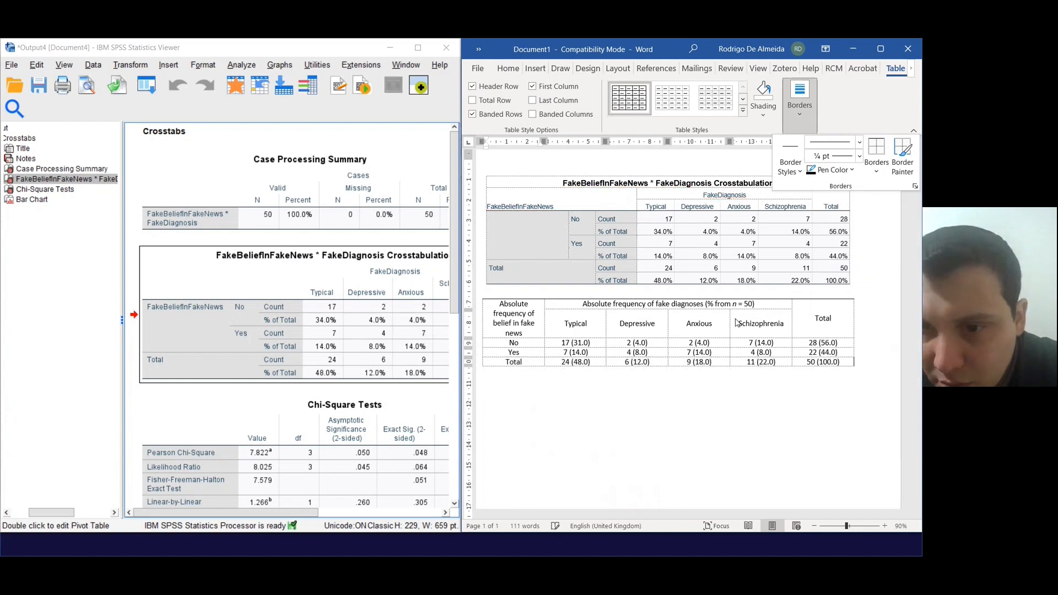
pyautogui.click(825, 461)
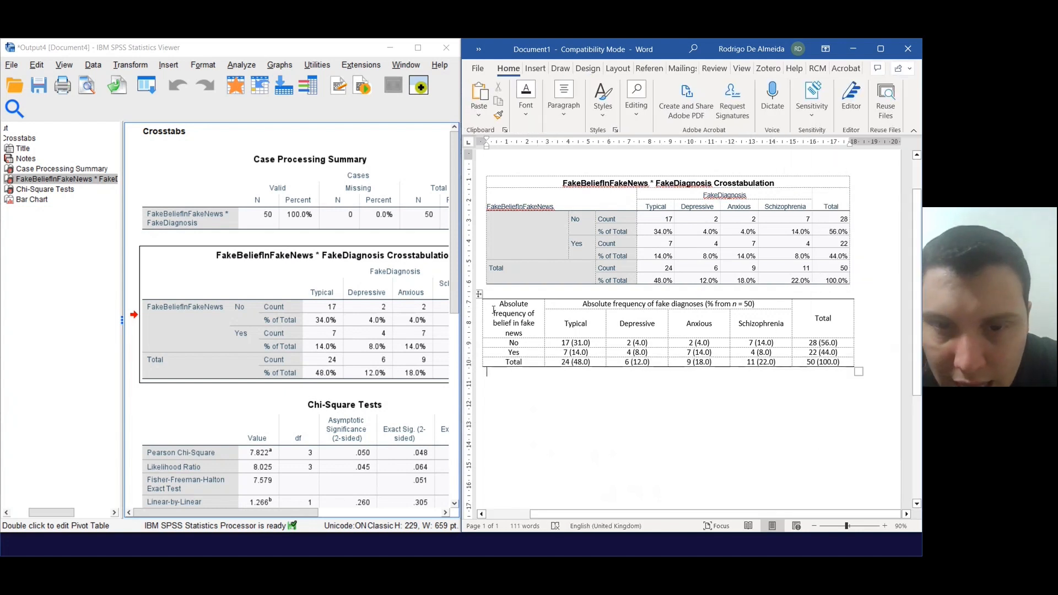
# Step: Add a bottom border beneath the new table's two header rows, separating them from the No row
pyautogui.moveTo(495, 309); pyautogui.dragTo(858, 332)
pyautogui.click(896, 68)
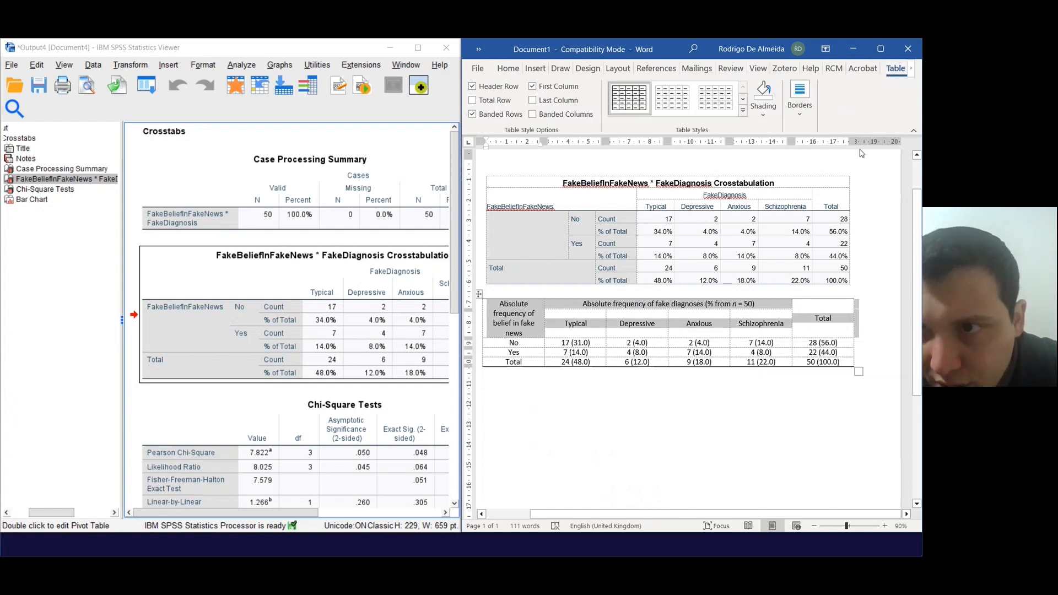
pyautogui.click(761, 117)
pyautogui.click(800, 98)
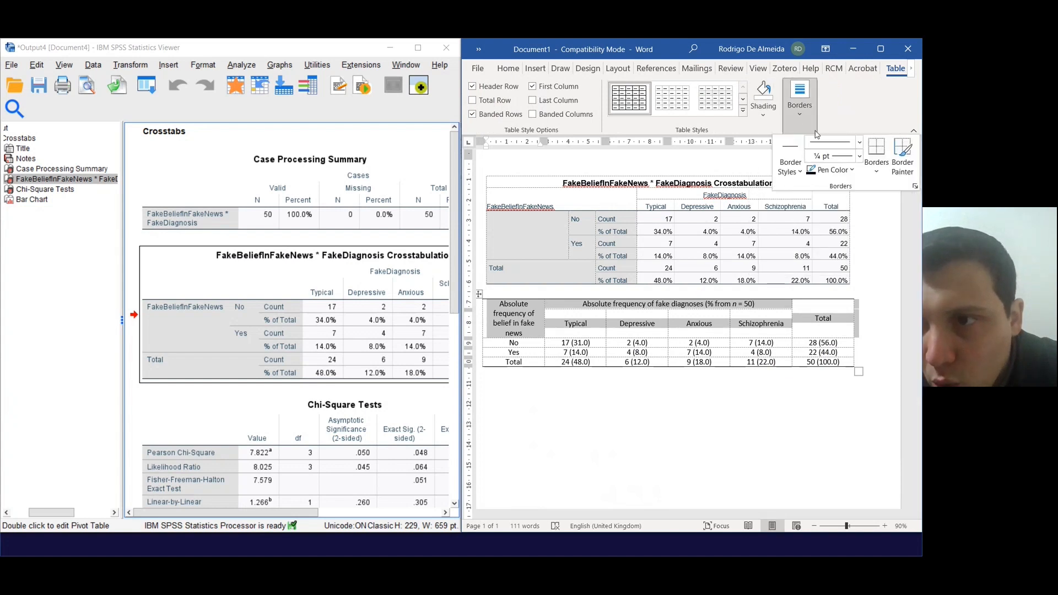
pyautogui.click(874, 165)
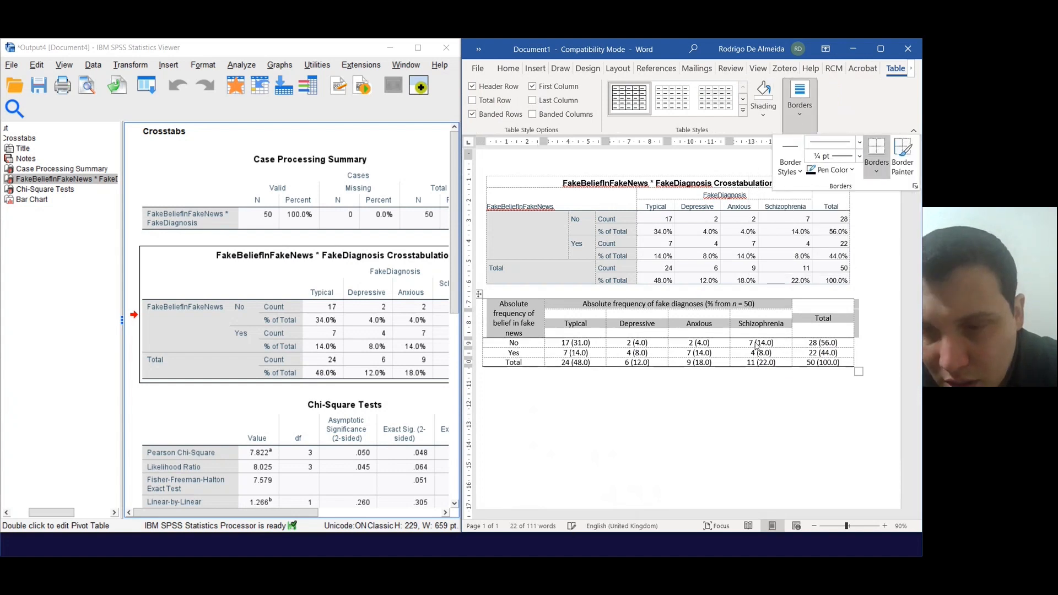
pyautogui.click(755, 342)
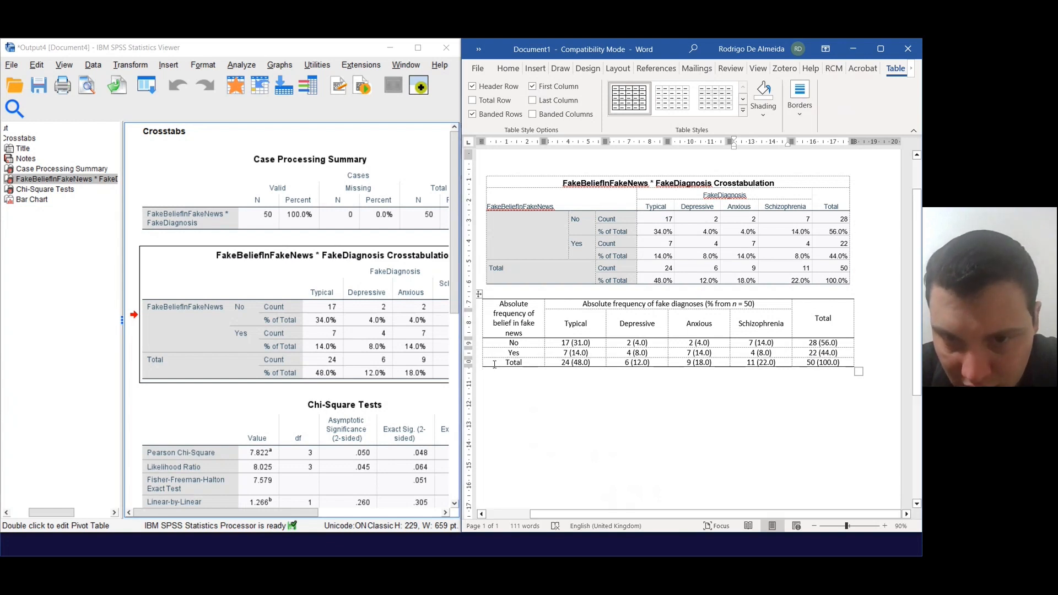
# Step: Add a top border to the new table's Total row, separating it from the Yes row
pyautogui.moveTo(493, 362); pyautogui.dragTo(800, 386)
pyautogui.click(801, 105)
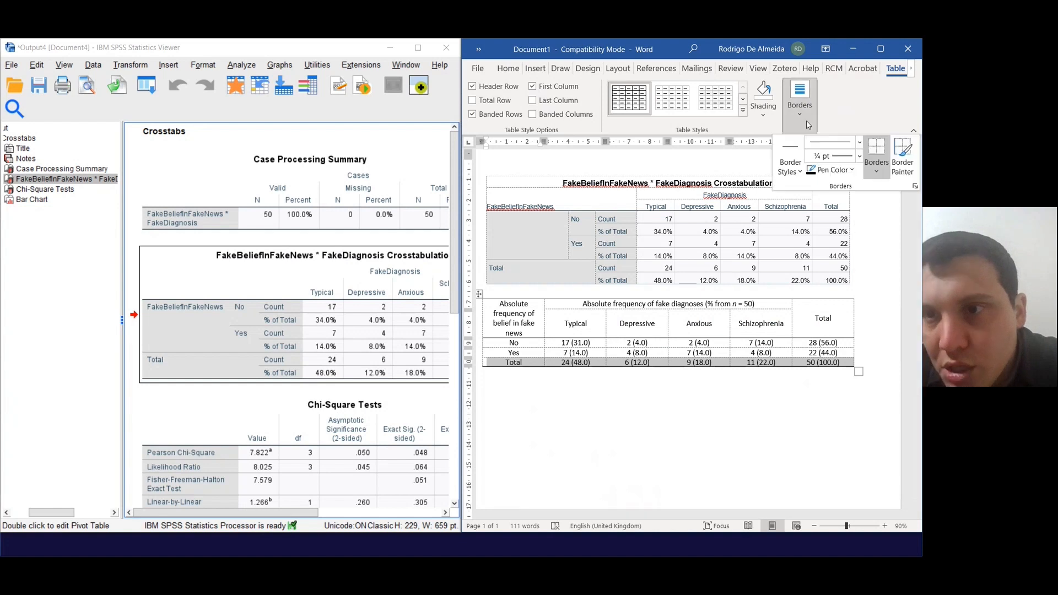
pyautogui.click(876, 175)
pyautogui.click(874, 203)
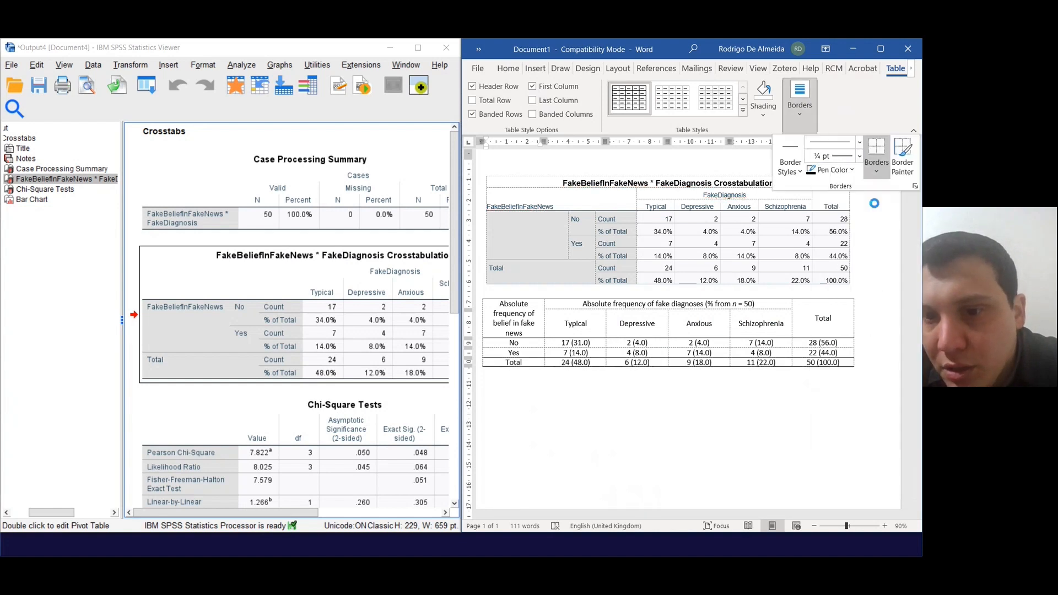
pyautogui.click(527, 353)
pyautogui.moveTo(496, 362); pyautogui.dragTo(786, 358)
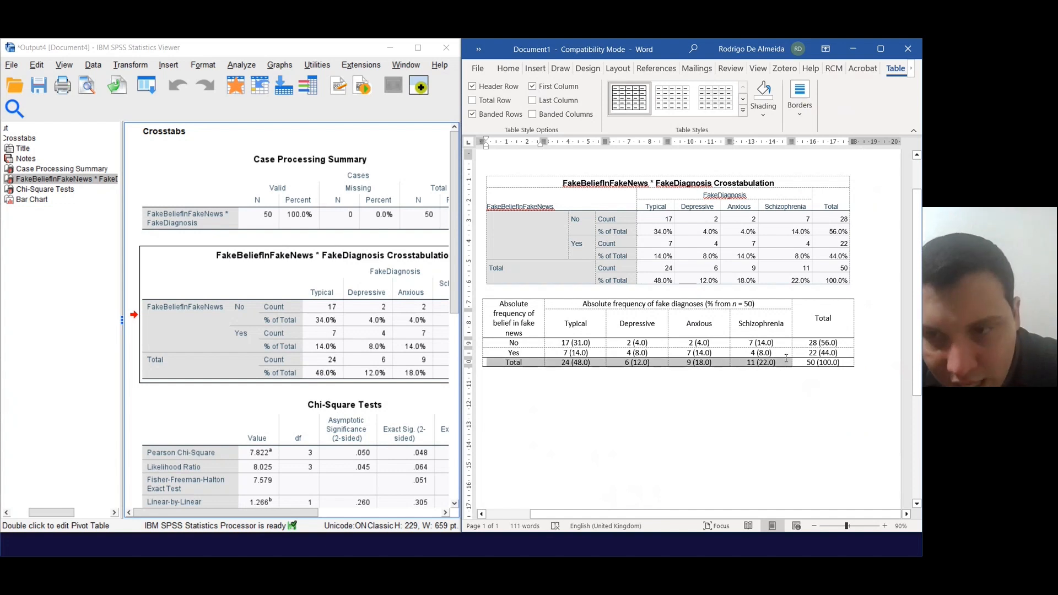
pyautogui.click(798, 355)
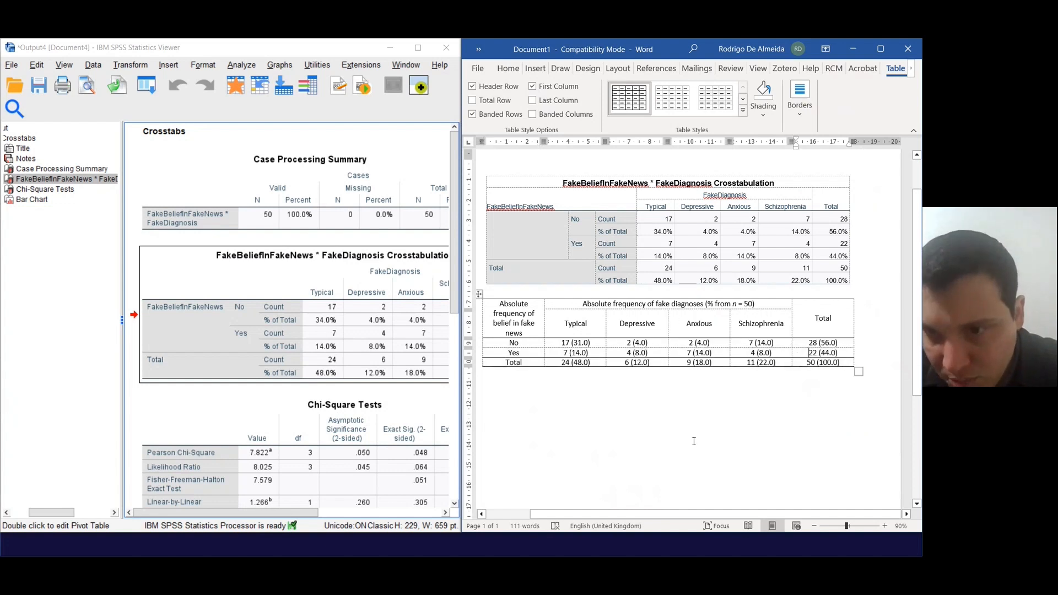
# Step: Set the text of the whole new table to Times New Roman, size 12
pyautogui.moveTo(489, 306); pyautogui.dragTo(813, 378)
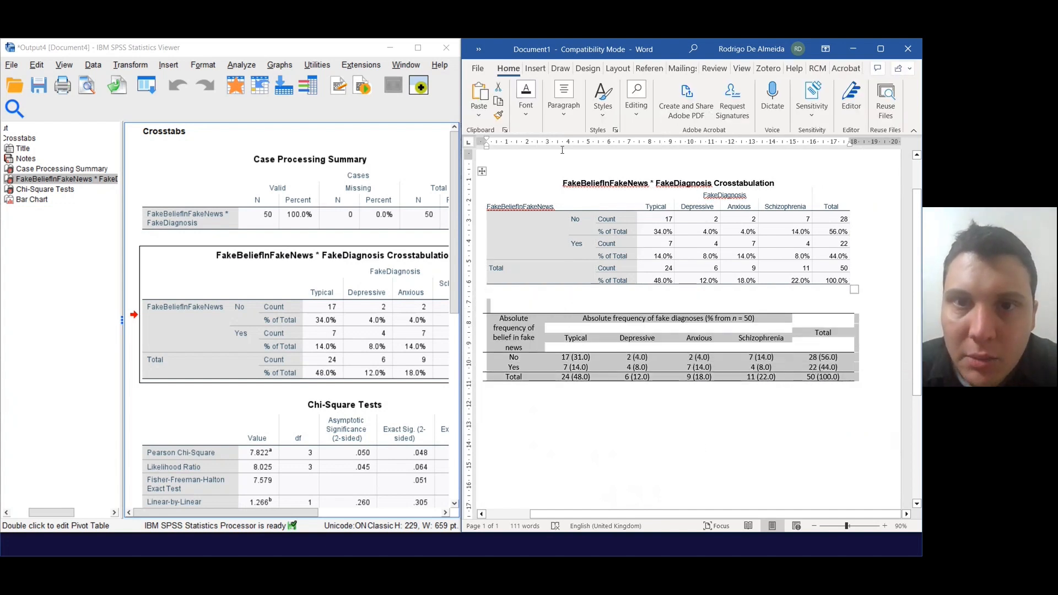
pyautogui.click(529, 124)
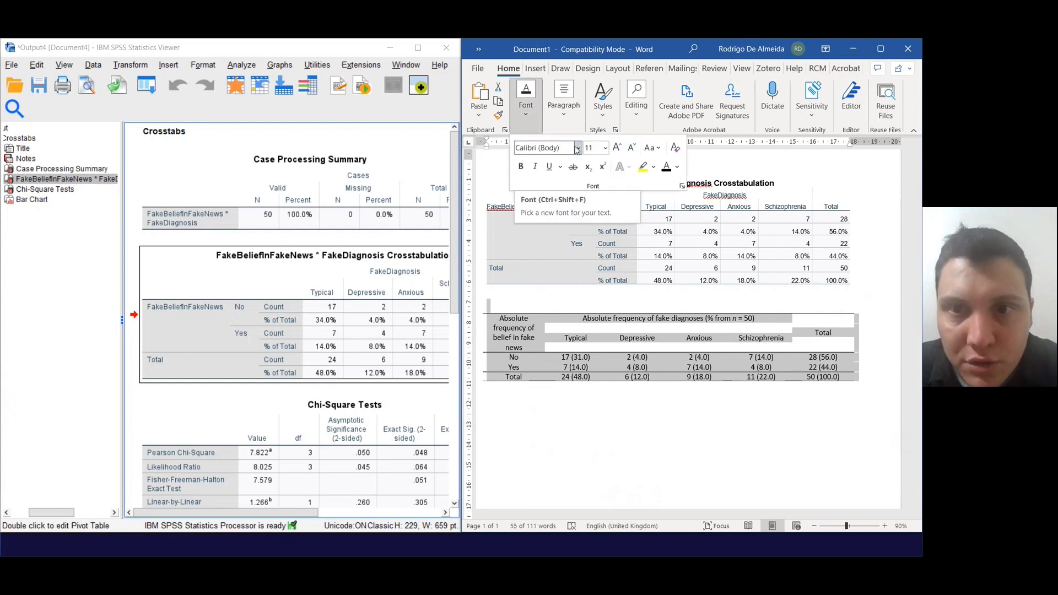
pyautogui.click(606, 149)
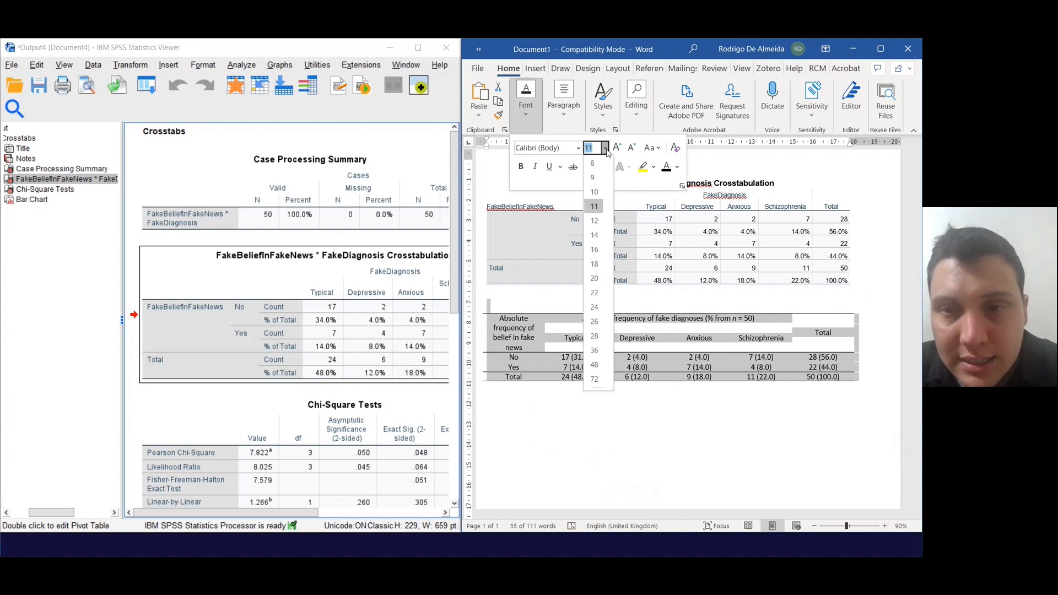
pyautogui.click(597, 148)
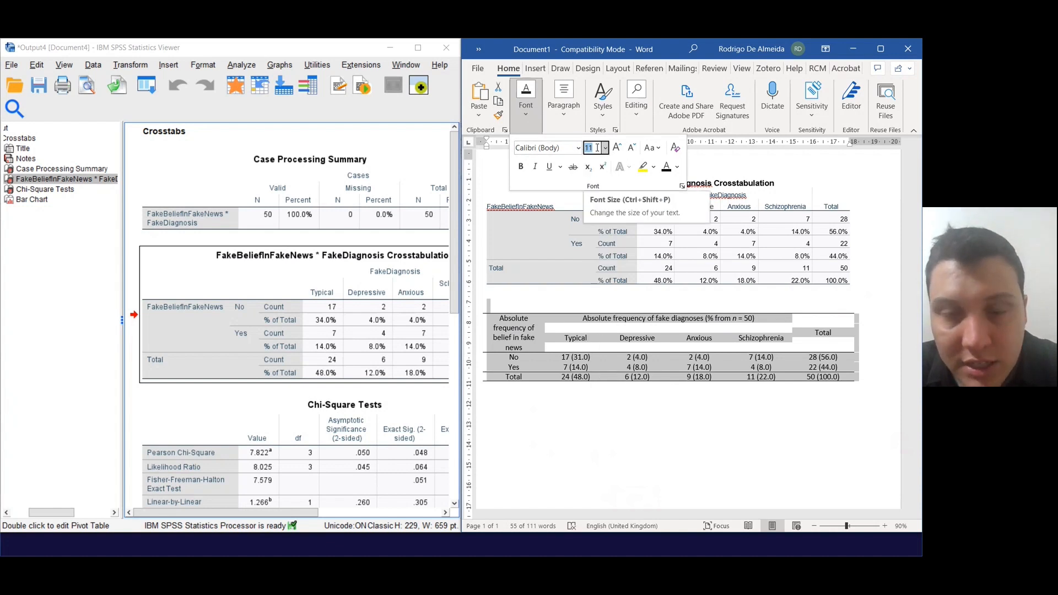
pyautogui.click(578, 148)
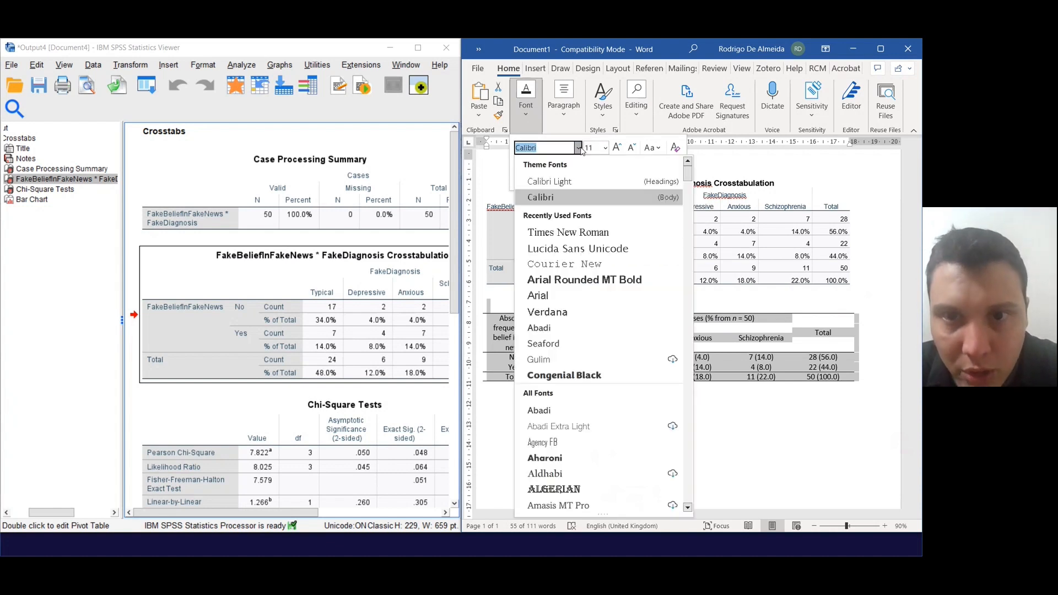
pyautogui.click(557, 242)
pyautogui.click(605, 148)
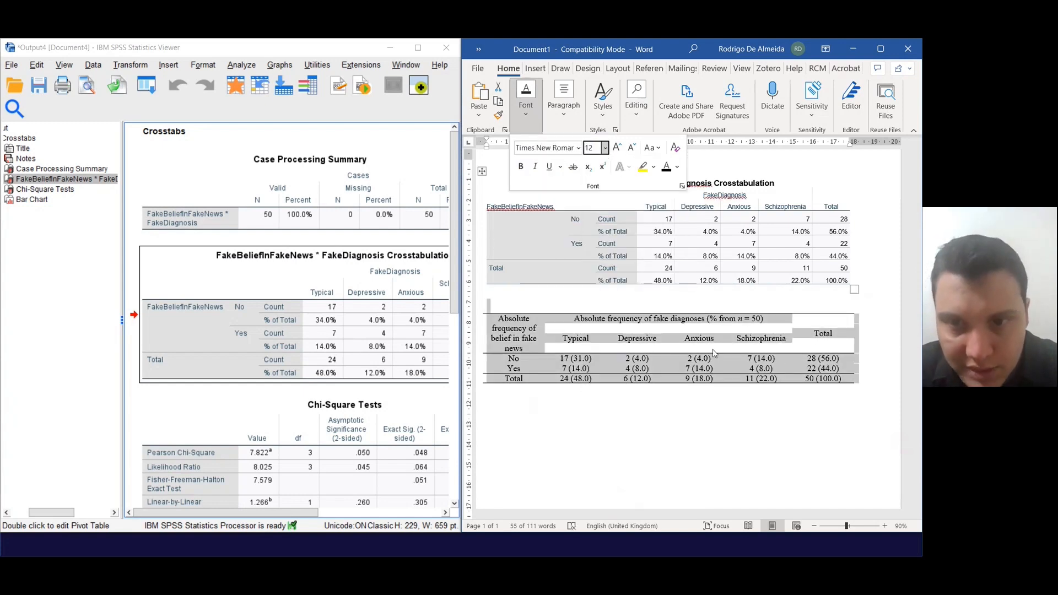
# Step: Change the whole new table's font to Lucida Sans Unicode, size 10
pyautogui.click(578, 147)
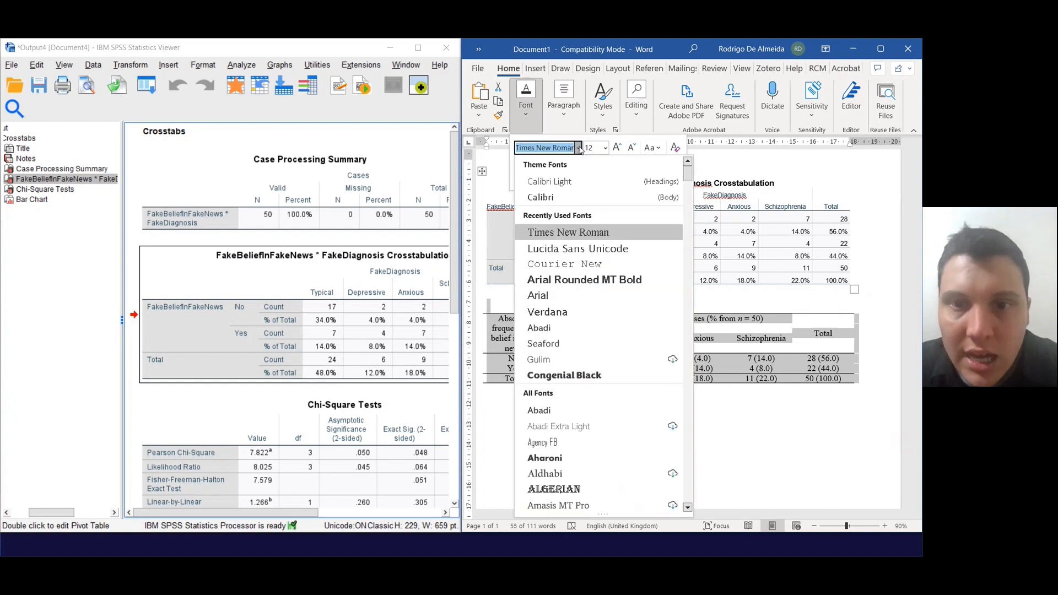
pyautogui.click(550, 249)
pyautogui.click(605, 148)
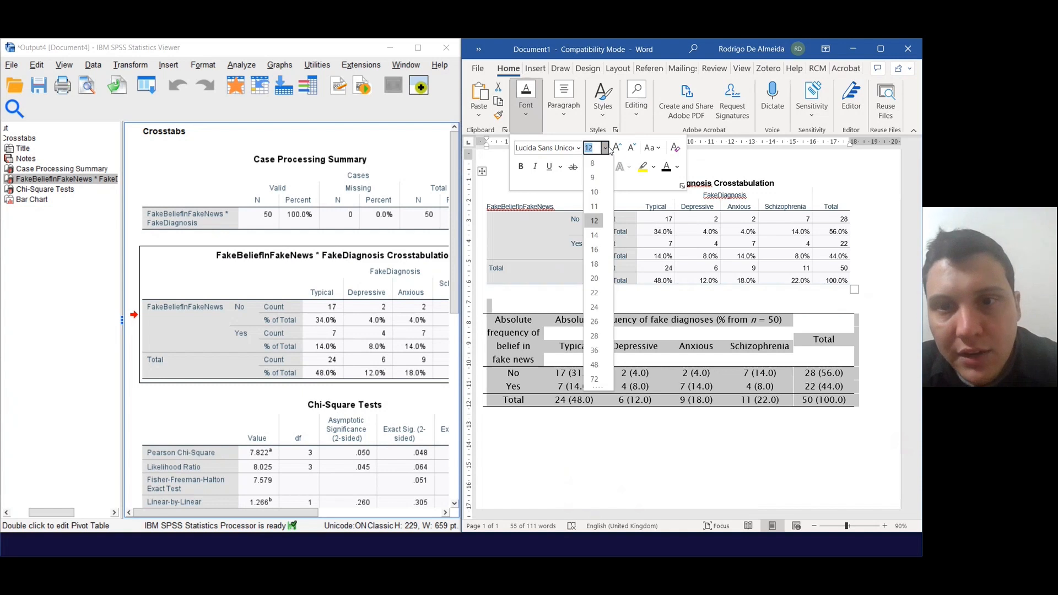
pyautogui.click(594, 193)
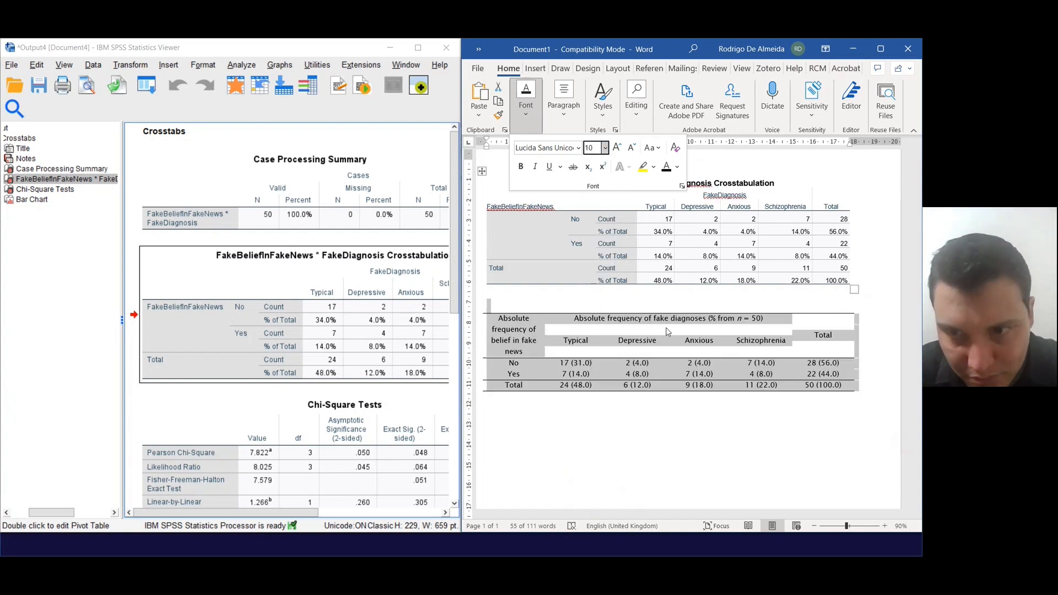
# Step: Add the label "Table 1" on its own line above the new table, make it bold, and leave an empty line beneath it
pyautogui.click(697, 325)
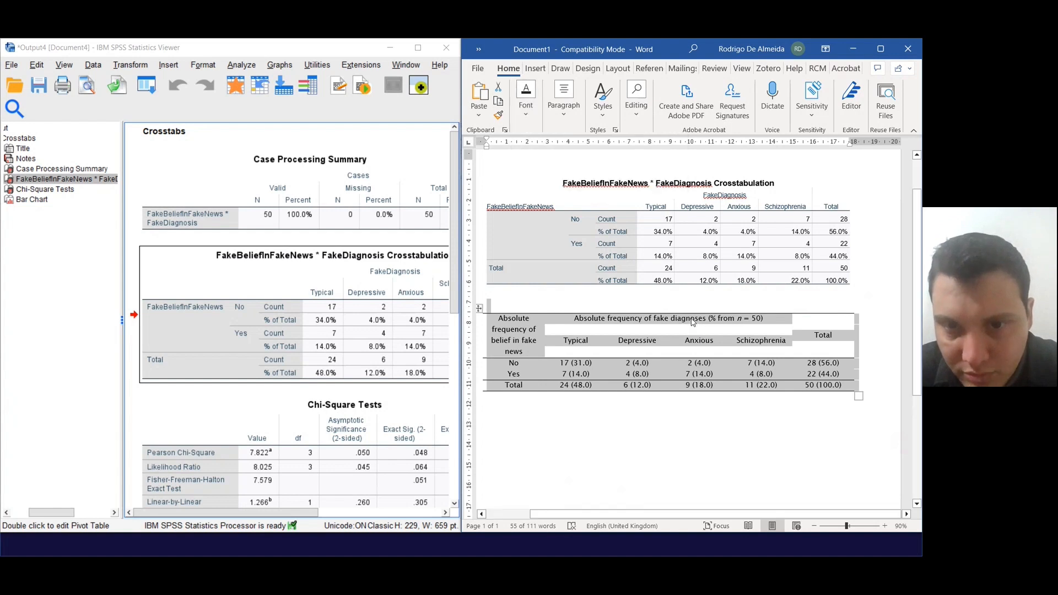
pyautogui.click(692, 321)
pyautogui.click(656, 310)
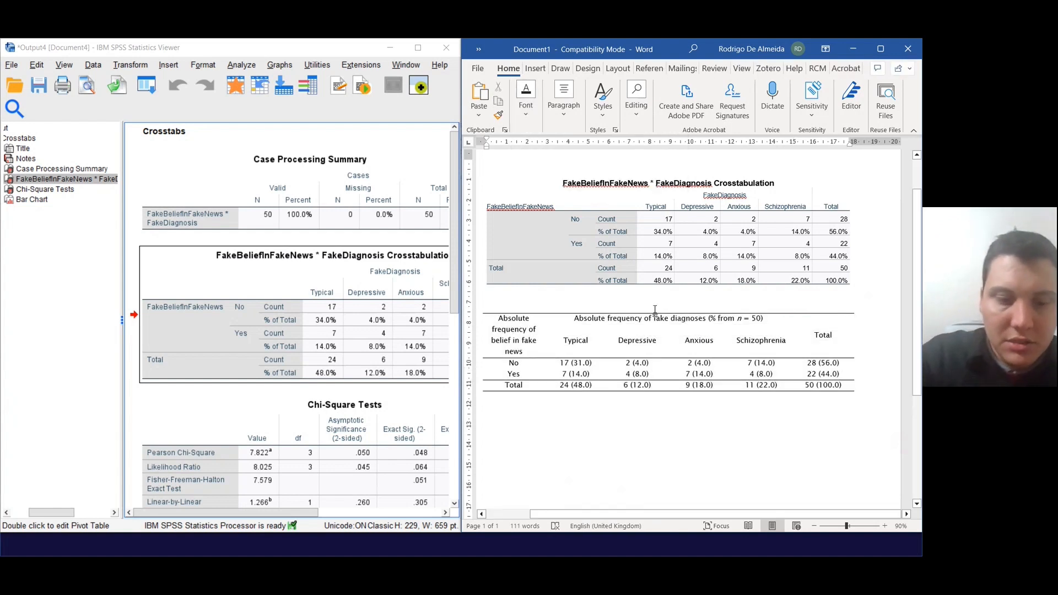
pyautogui.write('Table')
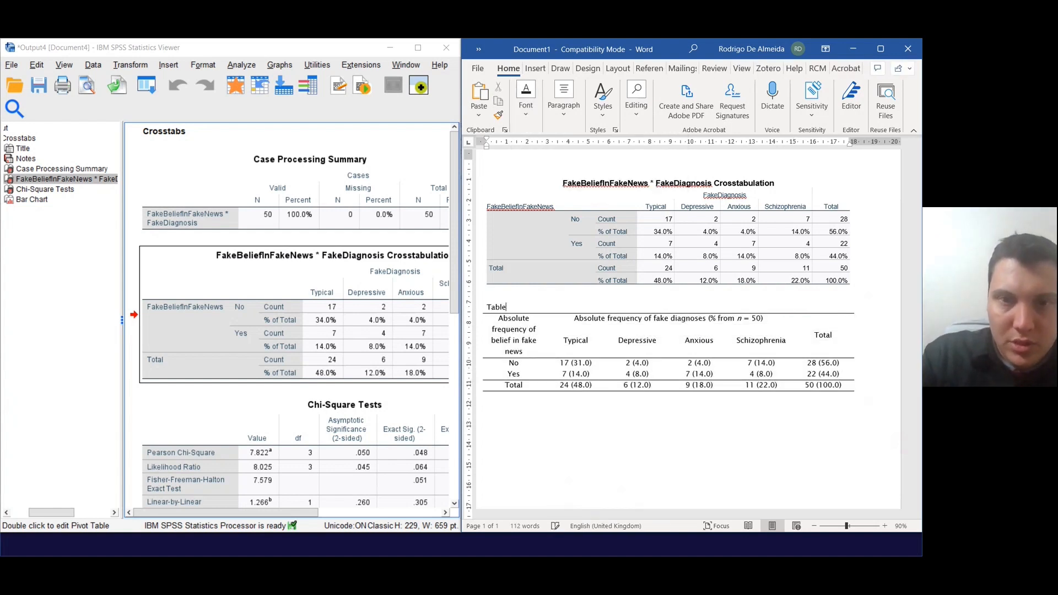
pyautogui.write(' 1')
pyautogui.press('Return')
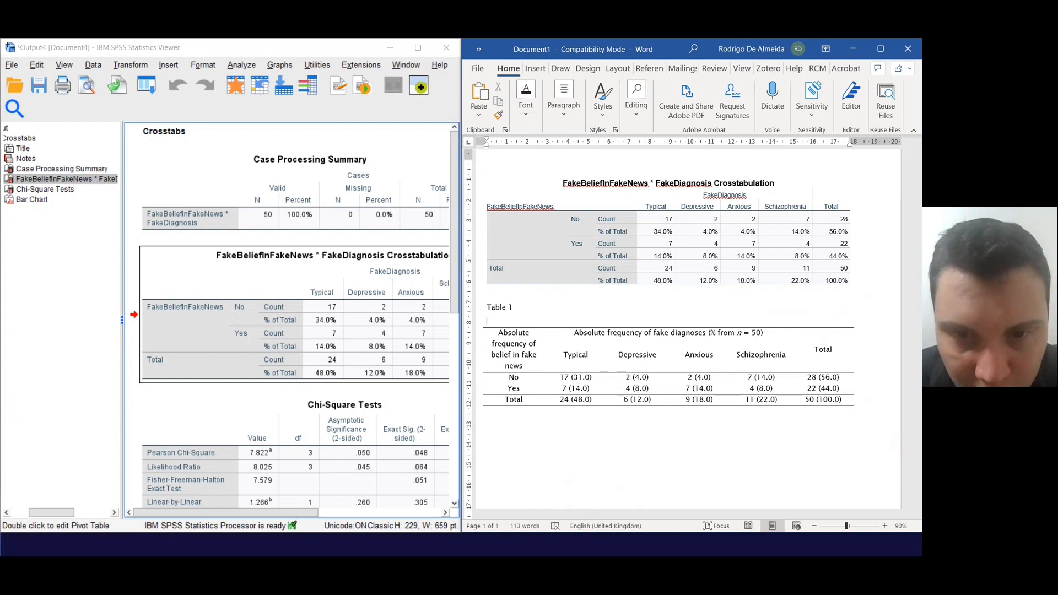
pyautogui.moveTo(519, 308); pyautogui.dragTo(489, 309)
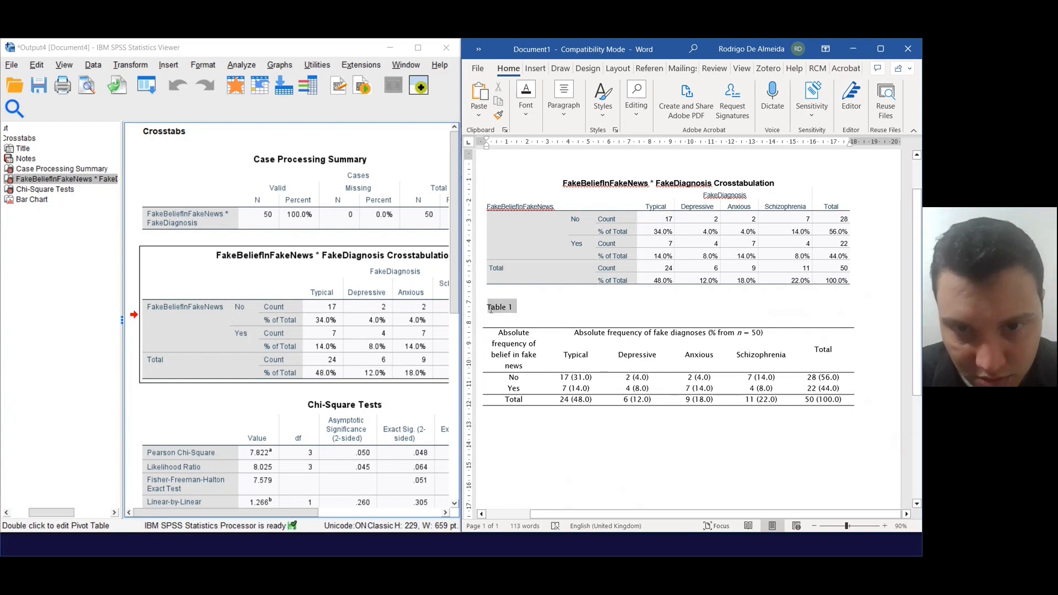
pyautogui.click(499, 289)
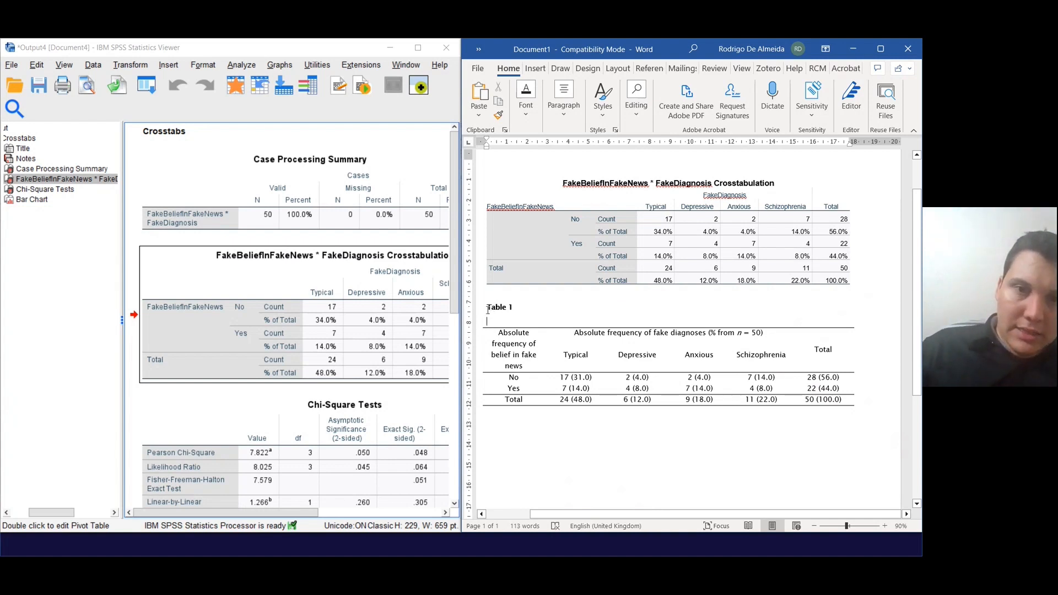
# Step: Set the line spacing of the "Table 1" label and the empty line beneath it to 2.0
pyautogui.moveTo(488, 309); pyautogui.dragTo(504, 319)
pyautogui.click(564, 99)
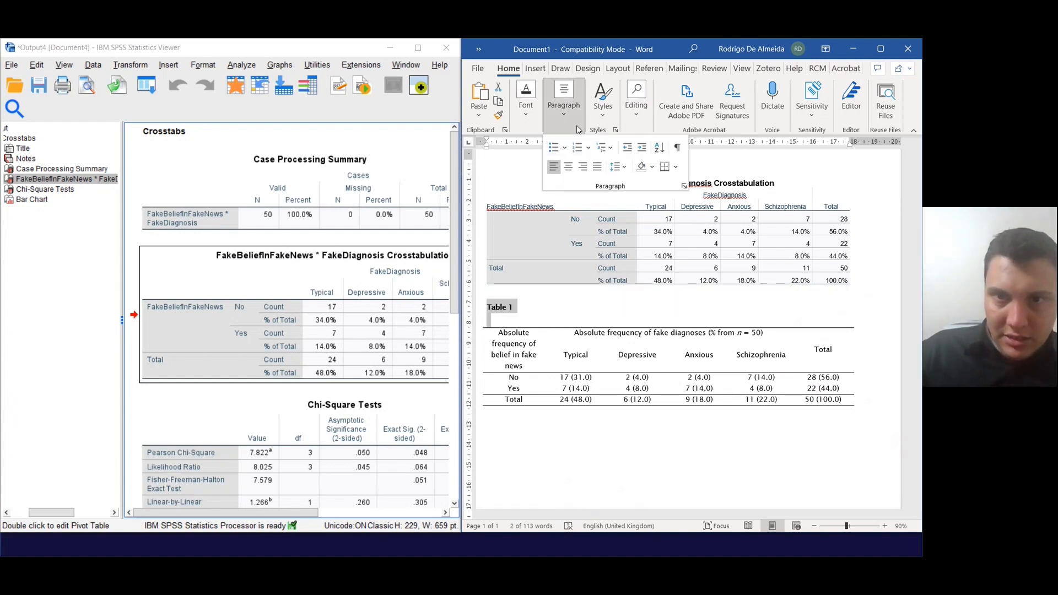
pyautogui.click(620, 168)
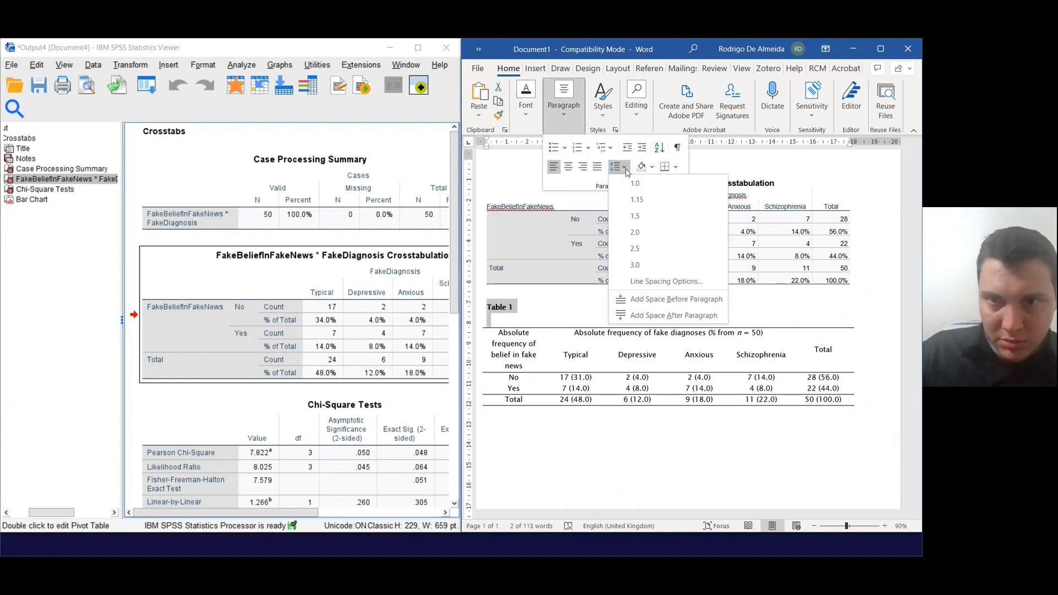
pyautogui.click(640, 238)
pyautogui.click(512, 334)
pyautogui.click(512, 333)
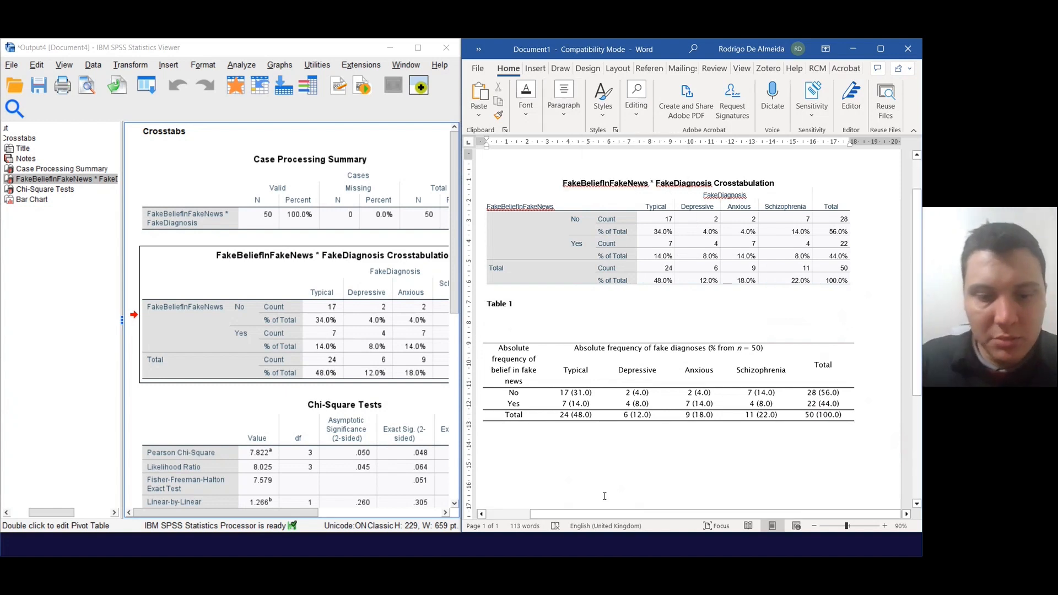
# Step: Write the title "Fake belief in fake news based on fake diagnosis." in italics on the line beneath the "Table 1" label
pyautogui.write('Fake')
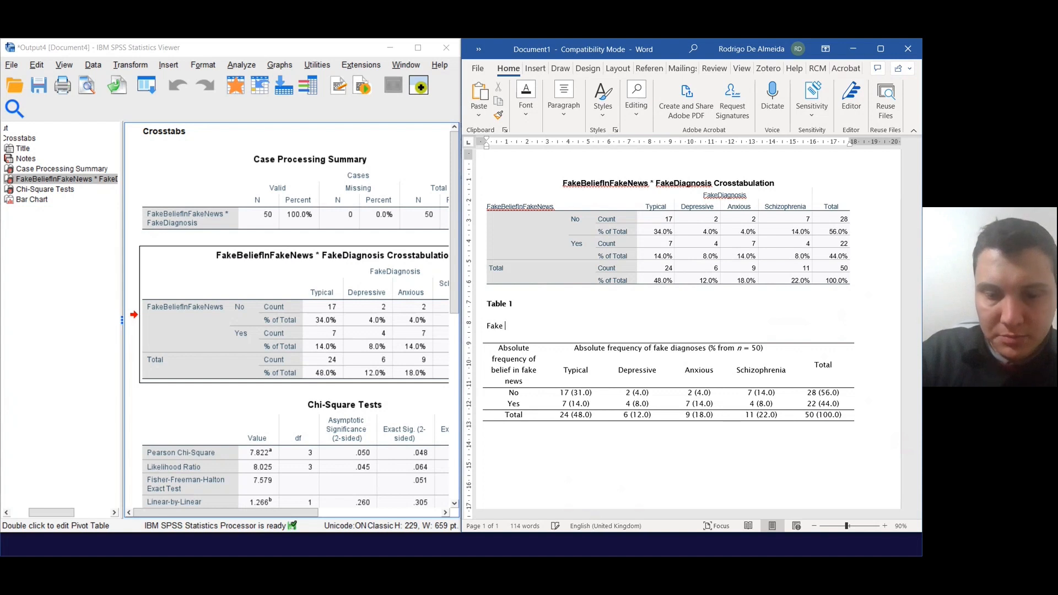
pyautogui.write(' be')
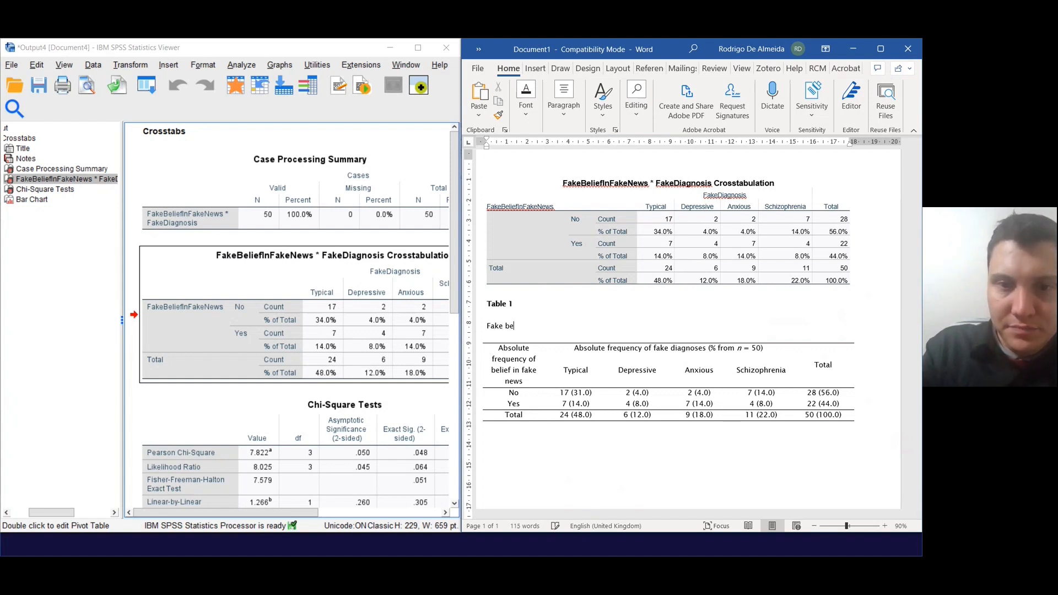
pyautogui.write('lief in f')
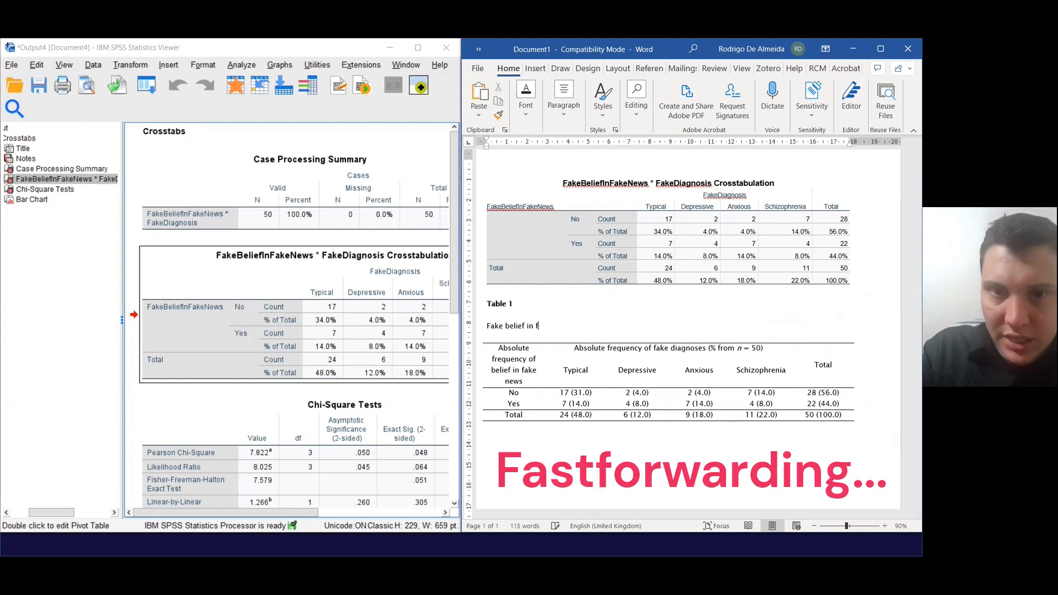
pyautogui.write('ake news based on fake diagnosis')
pyautogui.moveTo(660, 326); pyautogui.dragTo(487, 326)
pyautogui.click(514, 305)
pyautogui.click(670, 330)
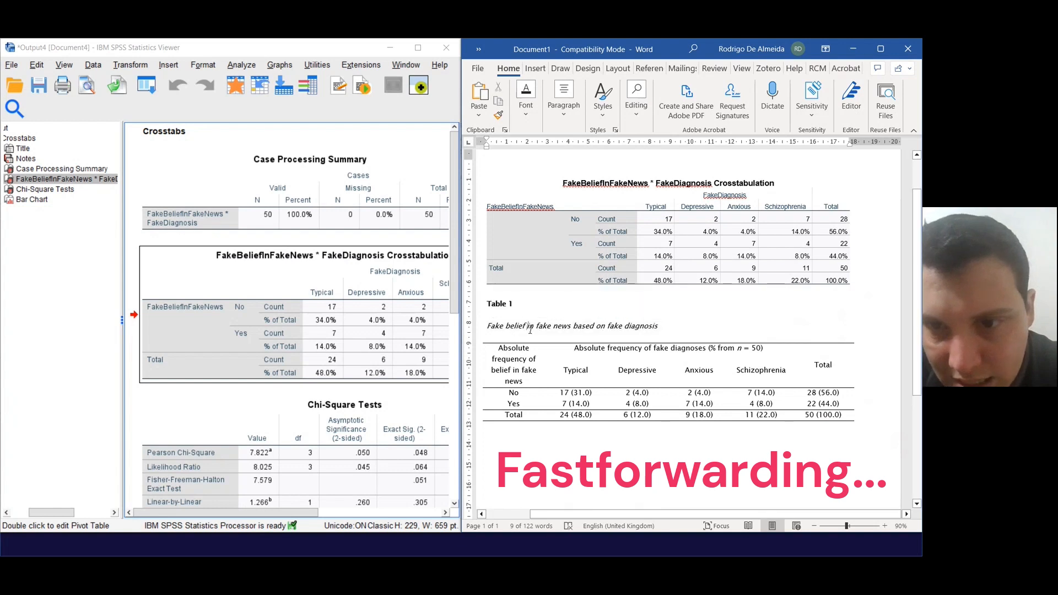
pyautogui.write('.')
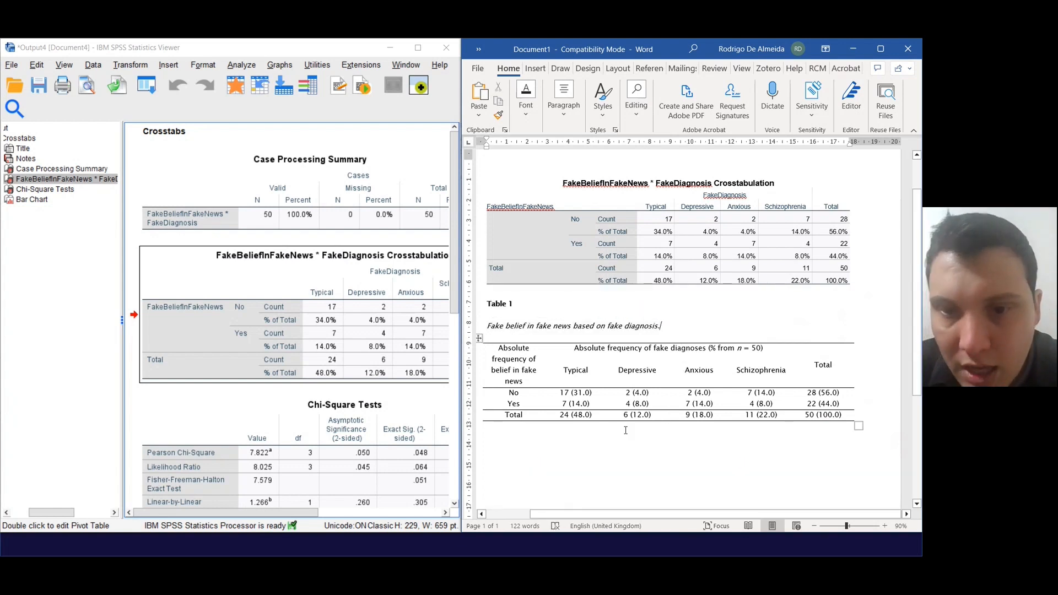
# Step: Check the line spacing applied to the "Table 1" label and its italic title
pyautogui.moveTo(498, 347); pyautogui.dragTo(857, 423)
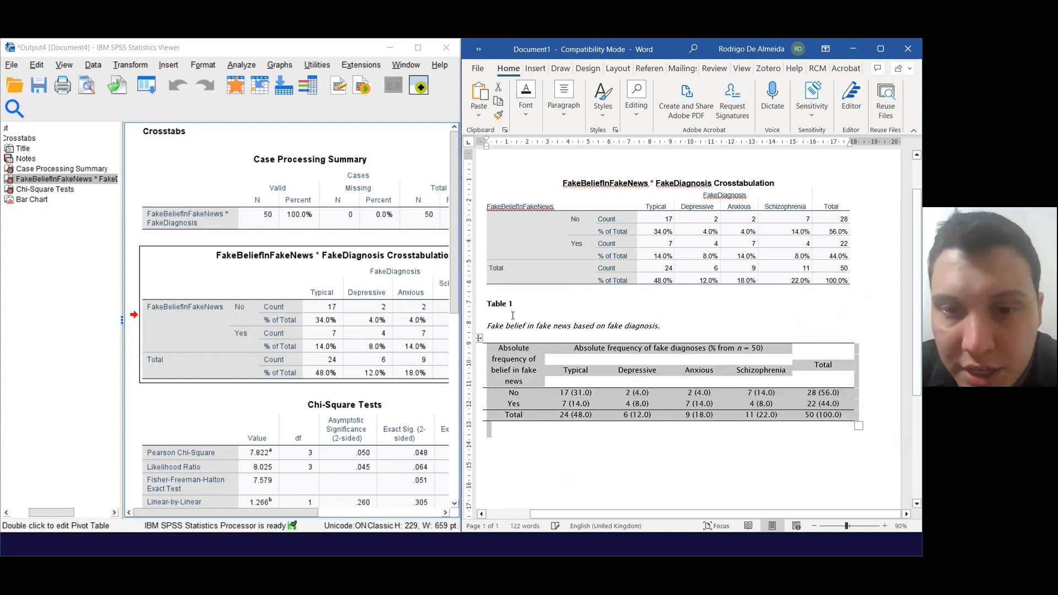
pyautogui.moveTo(495, 302); pyautogui.dragTo(526, 326)
pyautogui.click(564, 100)
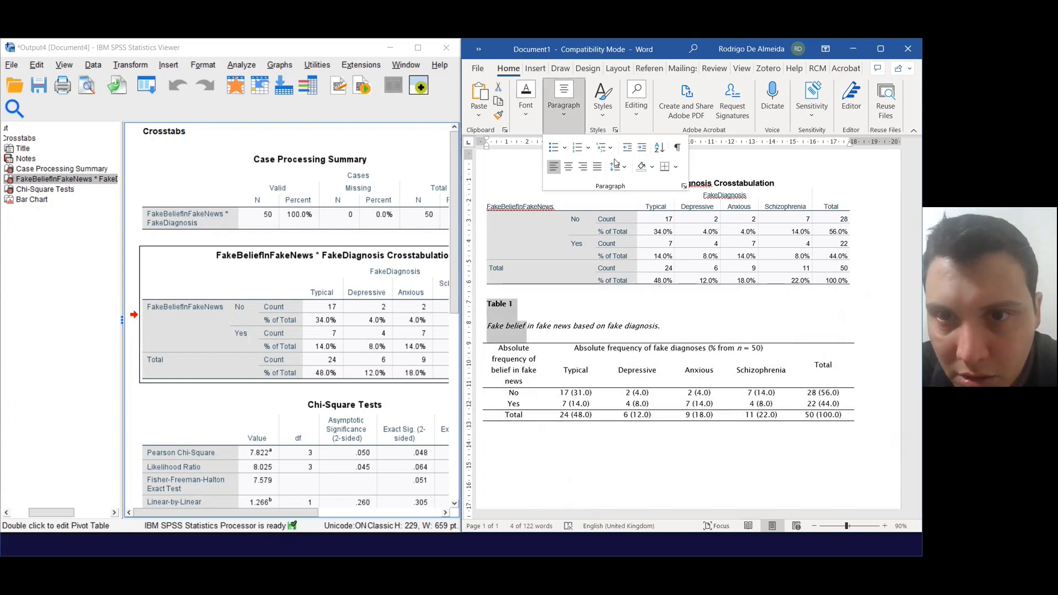
pyautogui.click(626, 173)
pyautogui.press('Escape')
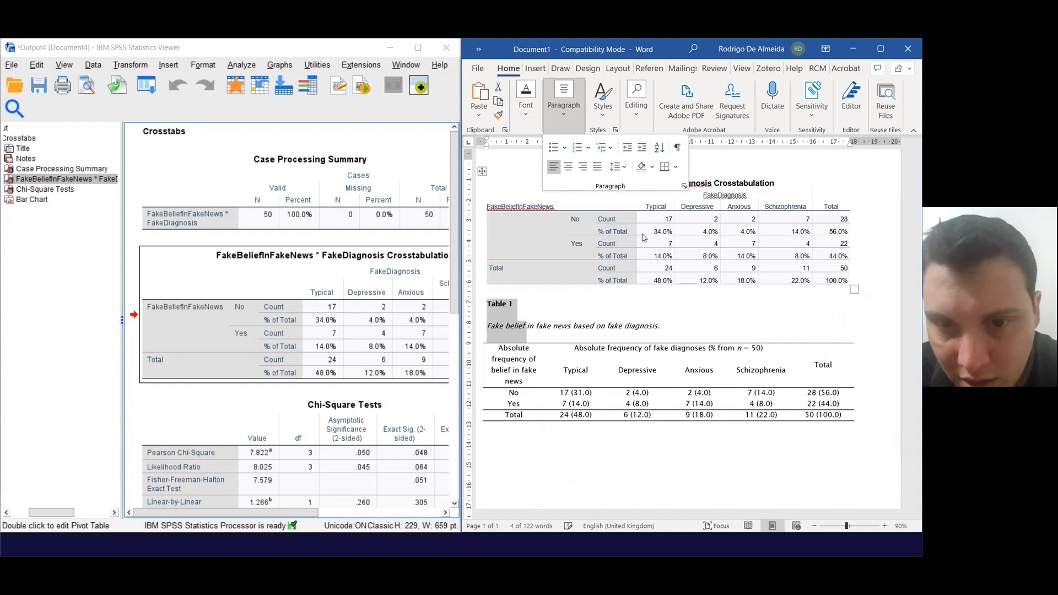
pyautogui.click(634, 362)
# Step: Preview wider line spacings on the whole new table, then set its line spacing to 1.0
pyautogui.moveTo(496, 348); pyautogui.dragTo(821, 414)
pyautogui.click(563, 100)
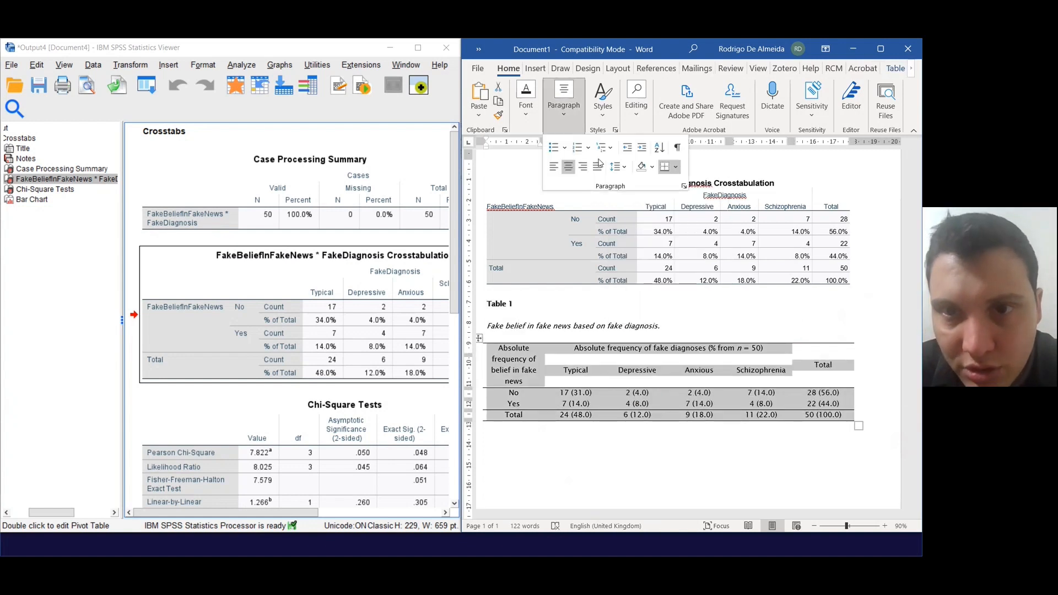
pyautogui.click(613, 167)
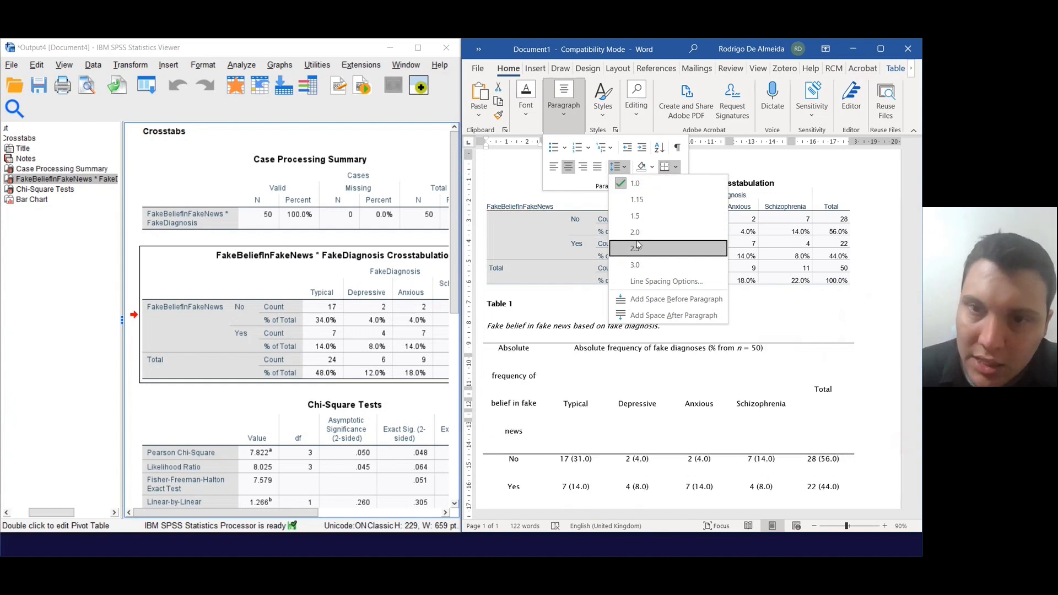
pyautogui.click(663, 187)
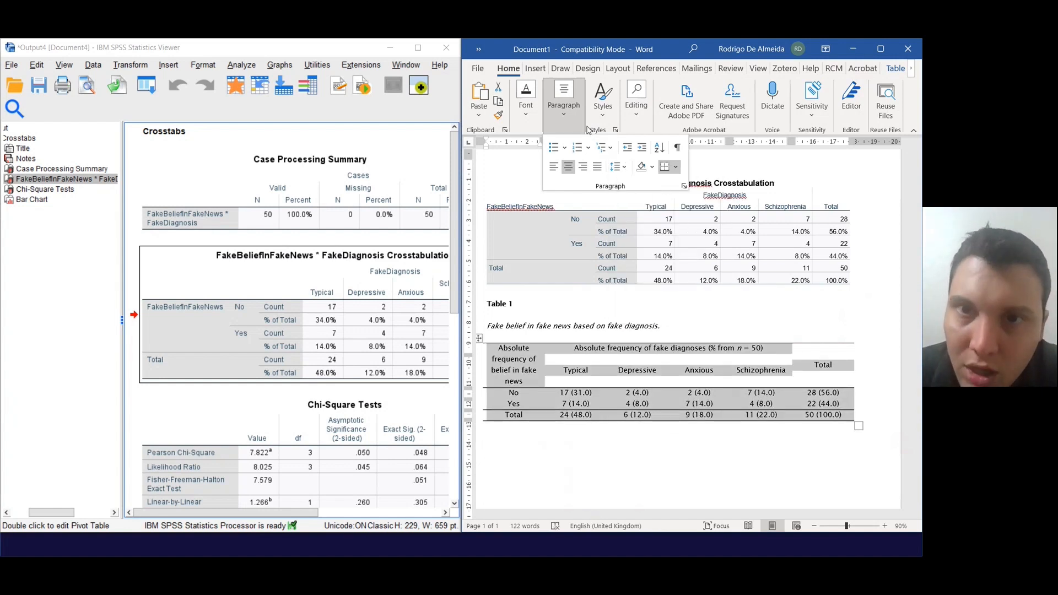
pyautogui.click(623, 168)
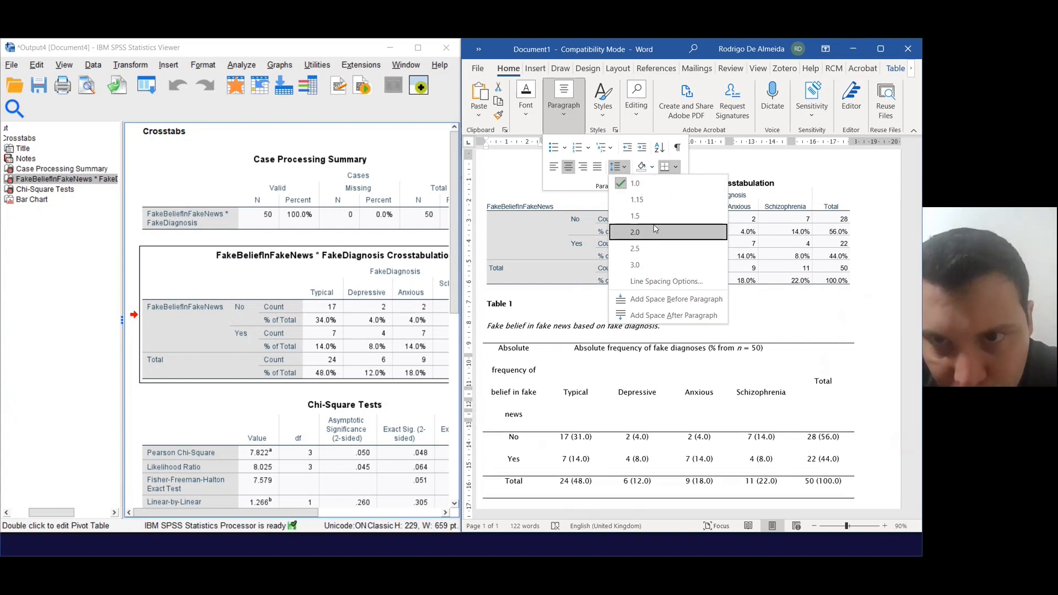
pyautogui.click(650, 189)
# Step: Add the text "Note." on the line directly beneath the new table
pyautogui.click(551, 433)
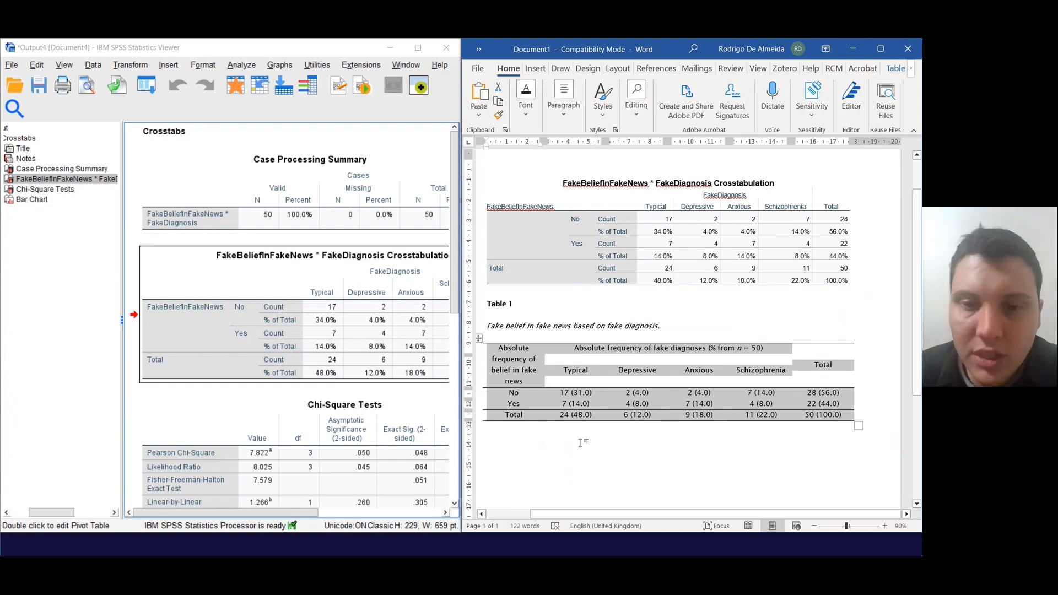
pyautogui.click(549, 431)
pyautogui.write('Note.')
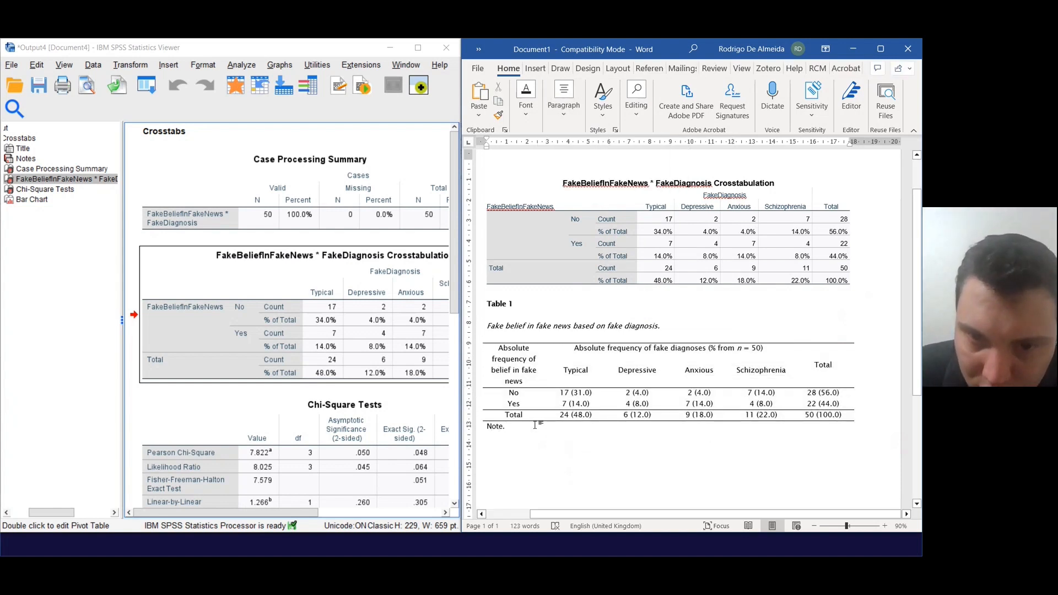
# Step: Change the font of "Note." beneath the table to Lucida Sans Unicode and adjust its size
pyautogui.moveTo(538, 425); pyautogui.dragTo(478, 426)
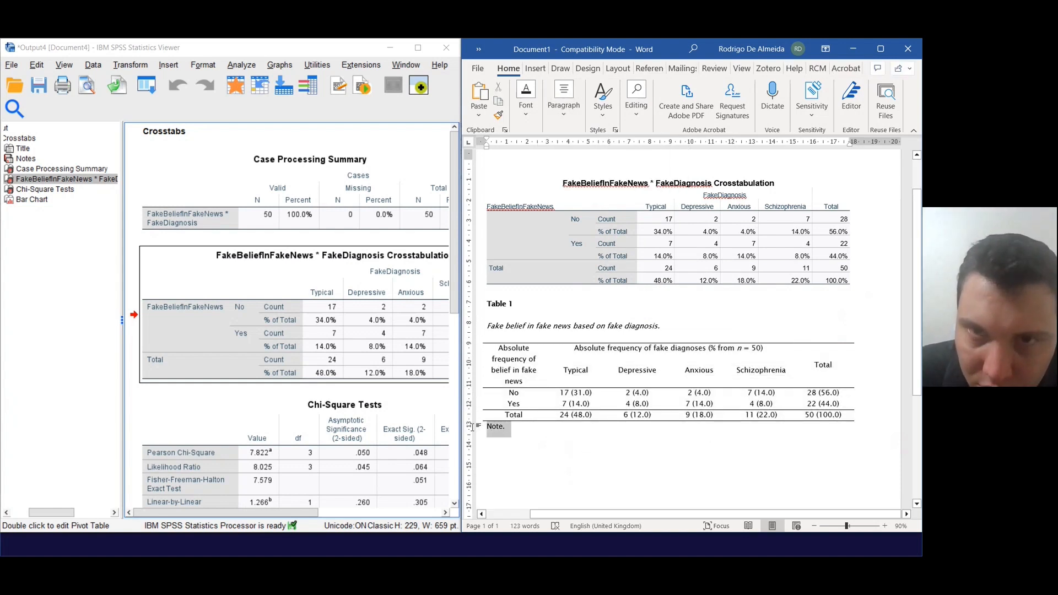
pyautogui.click(526, 108)
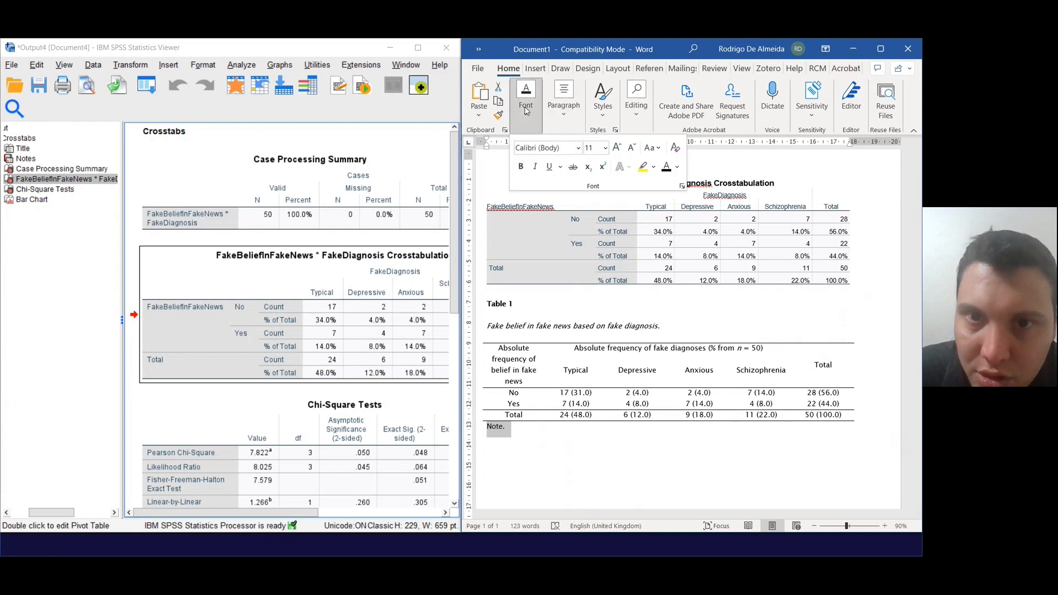
pyautogui.click(578, 148)
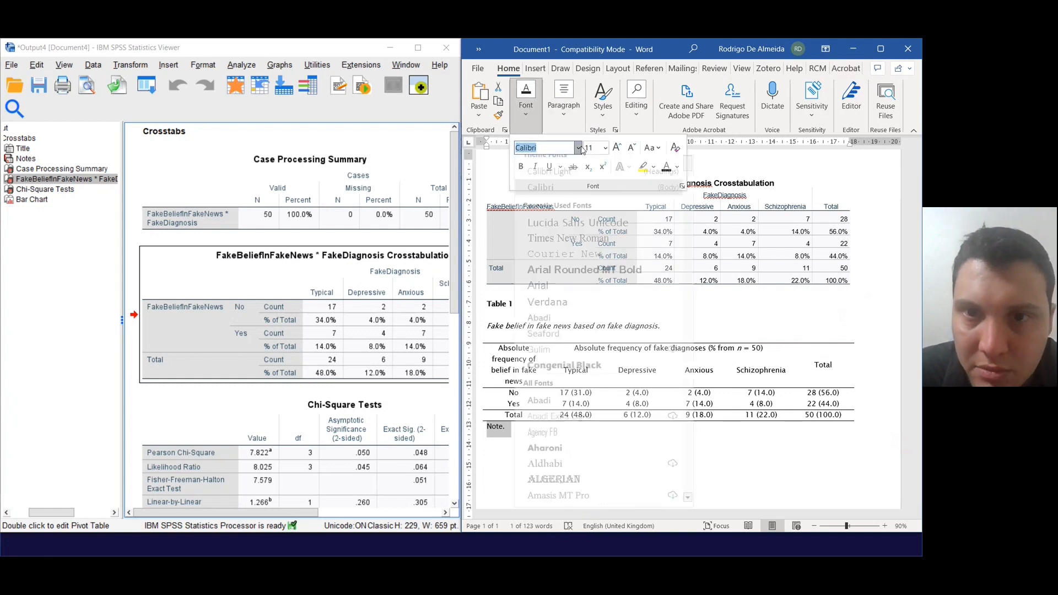
pyautogui.click(578, 232)
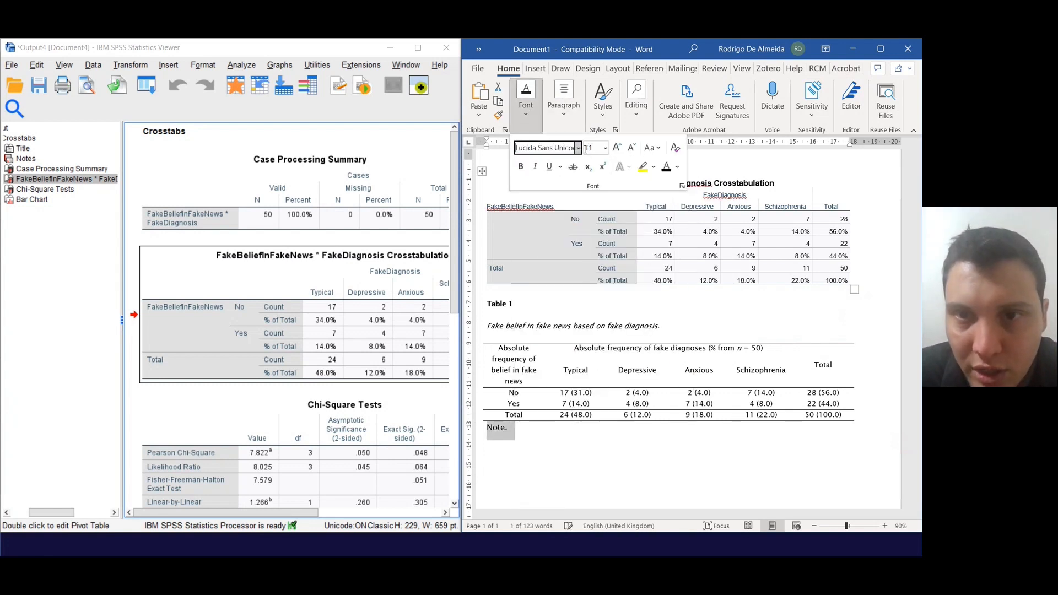
pyautogui.click(616, 152)
pyautogui.click(631, 147)
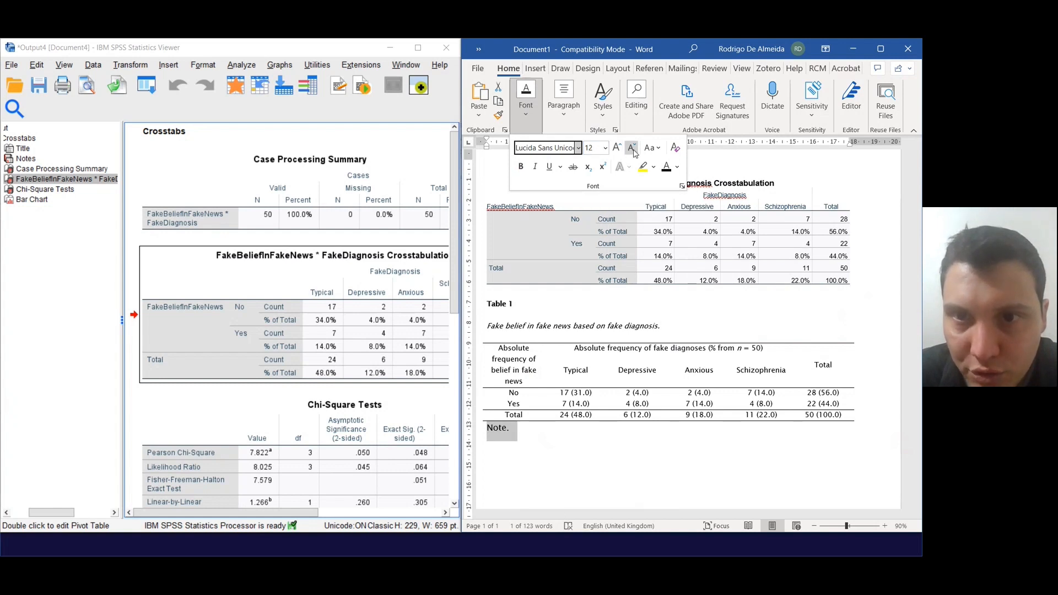
# Step: Set the table note's font size to 10 and add "Percentages reflect the whole sample" after "Note."
pyautogui.click(631, 148)
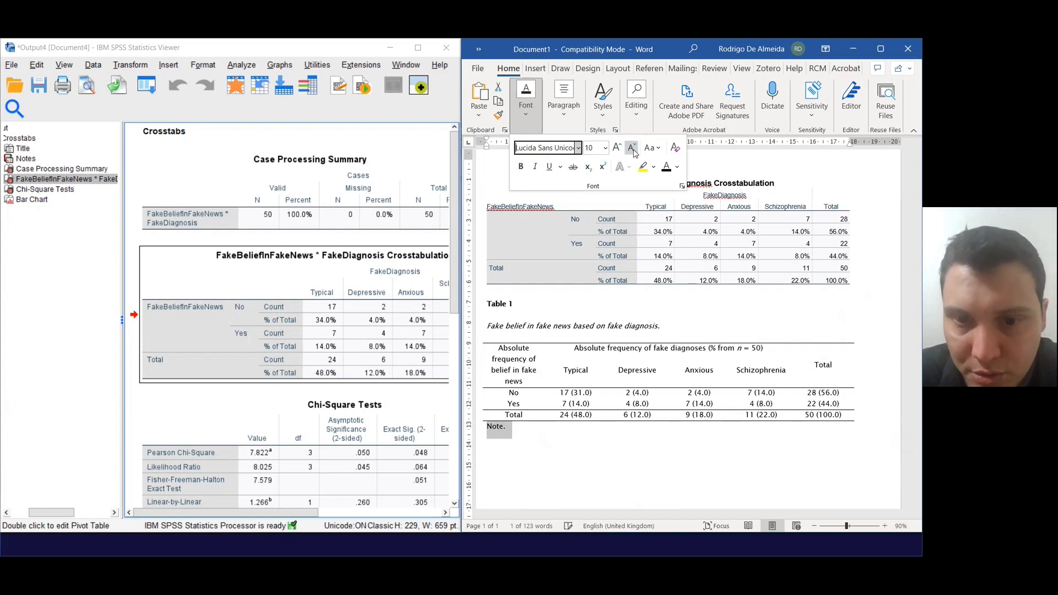
pyautogui.click(530, 426)
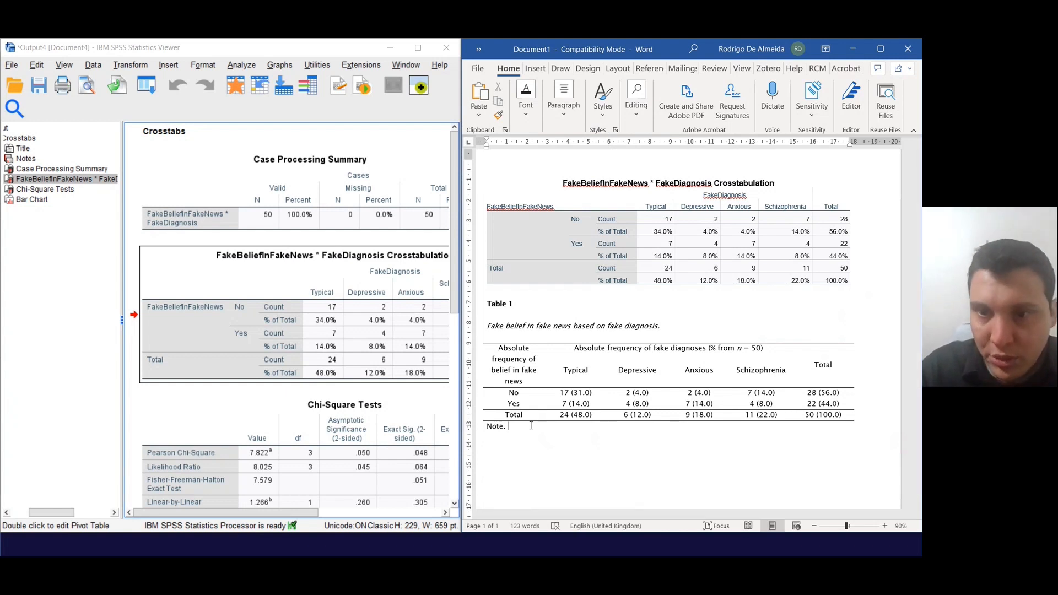
pyautogui.write('P')
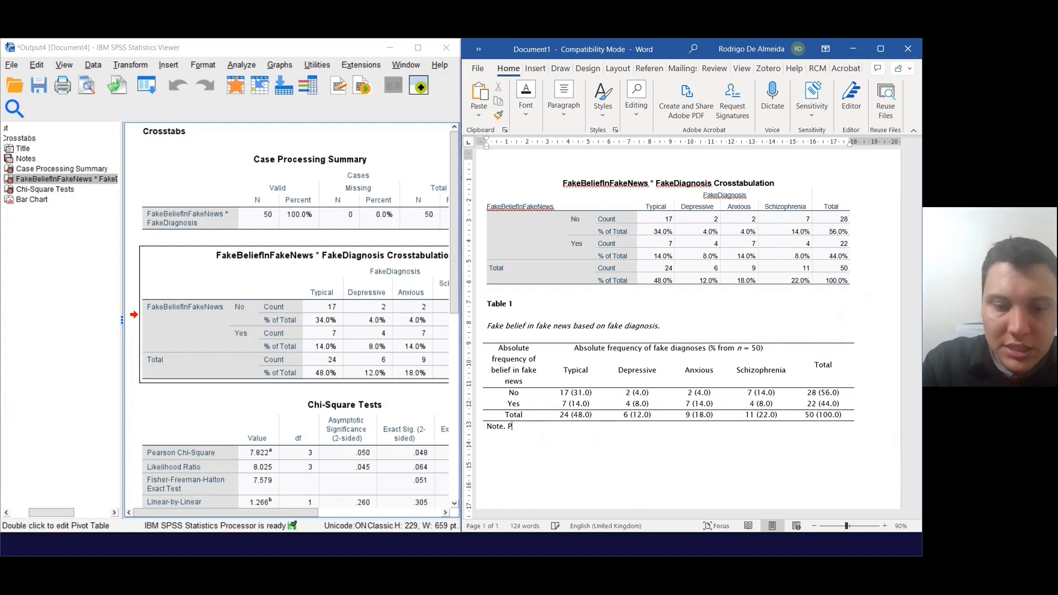
pyautogui.write('ercentage')
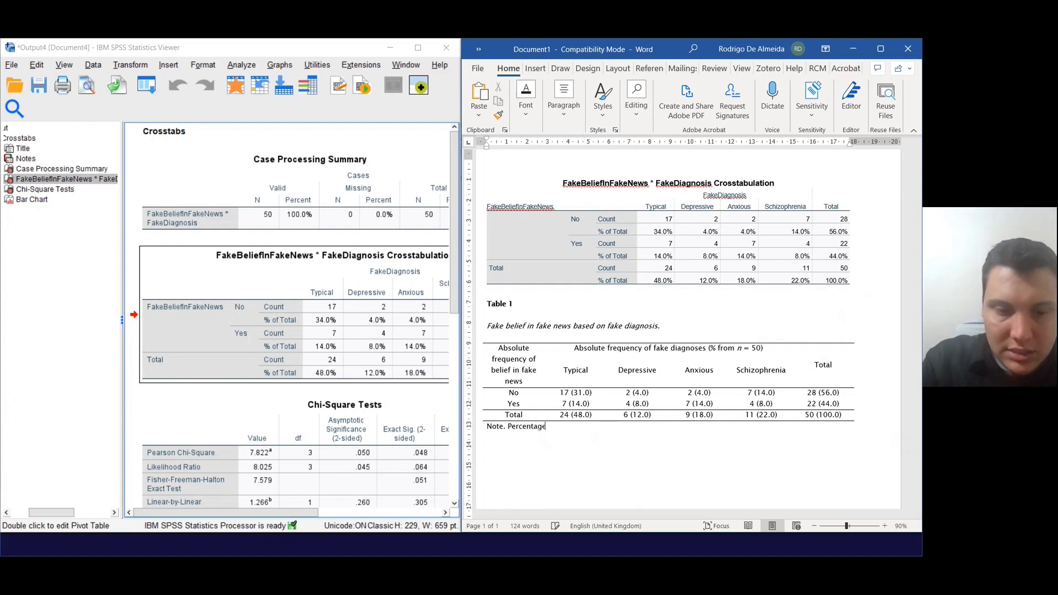
pyautogui.write('s reflec')
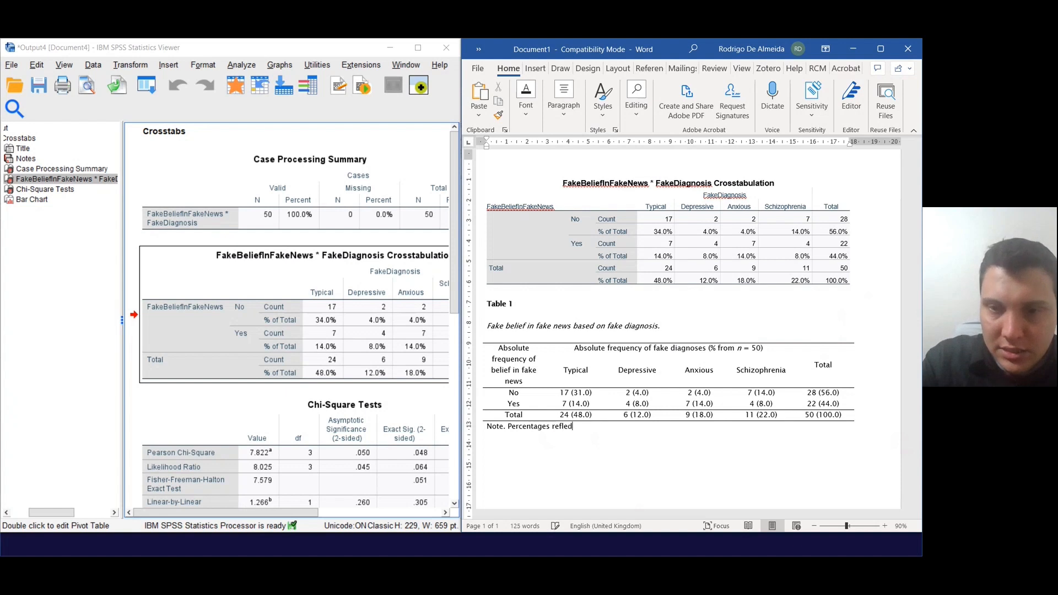
pyautogui.write('t the whole')
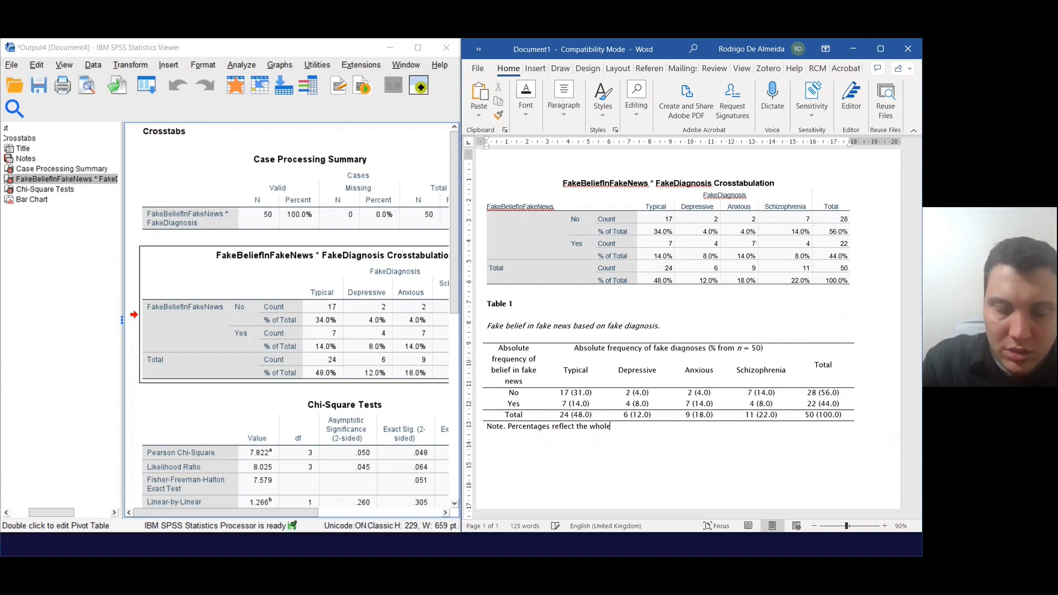
pyautogui.write(' sample')
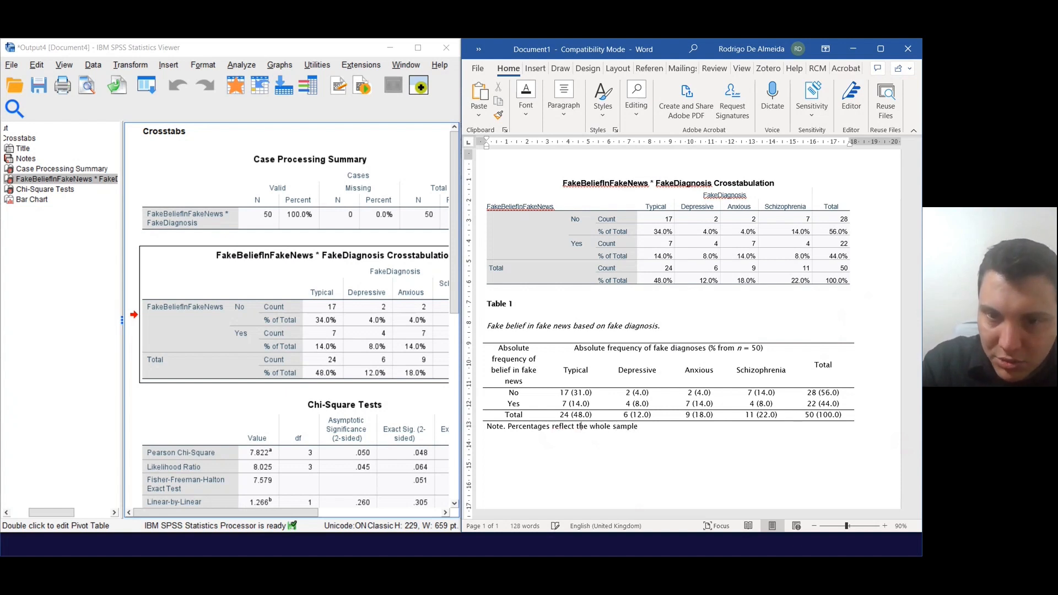
# Step: Reword the table note to read "Percentages were taken from the whole sample" and end it with a period
pyautogui.click(579, 426)
pyautogui.press('BackSpace')
pyautogui.press('BackSpace')
pyautogui.press('BackSpace')
pyautogui.press('BackSpace')
pyautogui.press('BackSpace')
pyautogui.press('BackSpace')
pyautogui.press('BackSpace')
pyautogui.write('w')
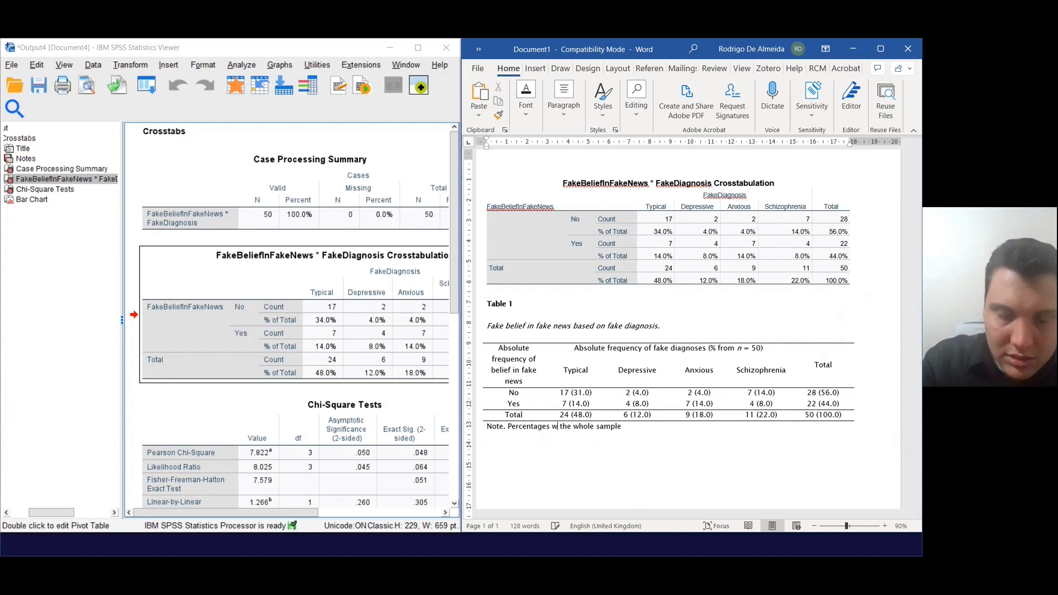
pyautogui.write('ere taken from')
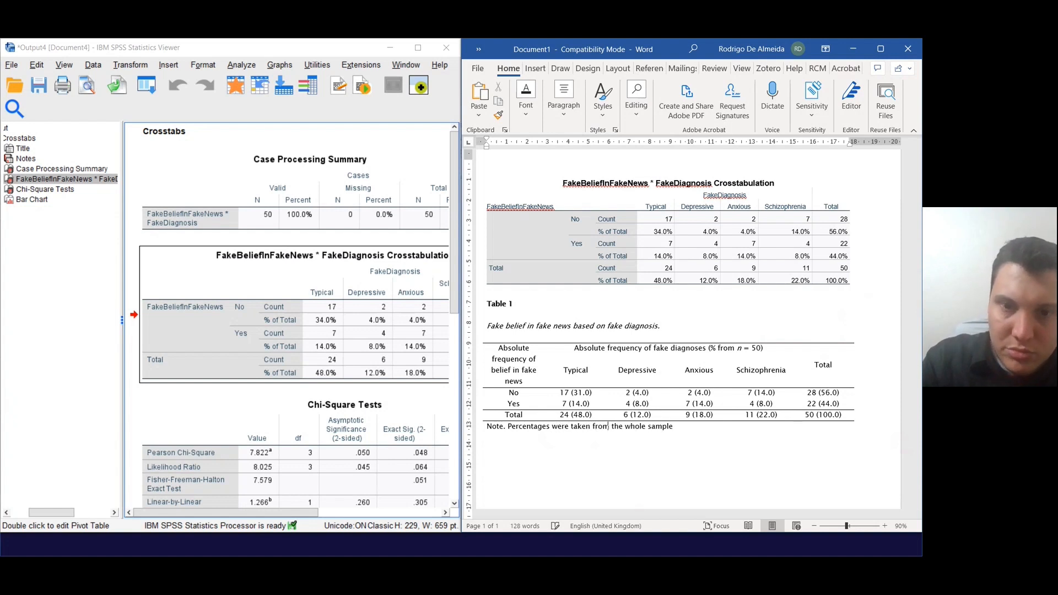
pyautogui.write(' the')
pyautogui.press('BackSpace')
pyautogui.press('BackSpace')
pyautogui.press('BackSpace')
pyautogui.press('BackSpace')
pyautogui.press('BackSpace')
pyautogui.press('Right')
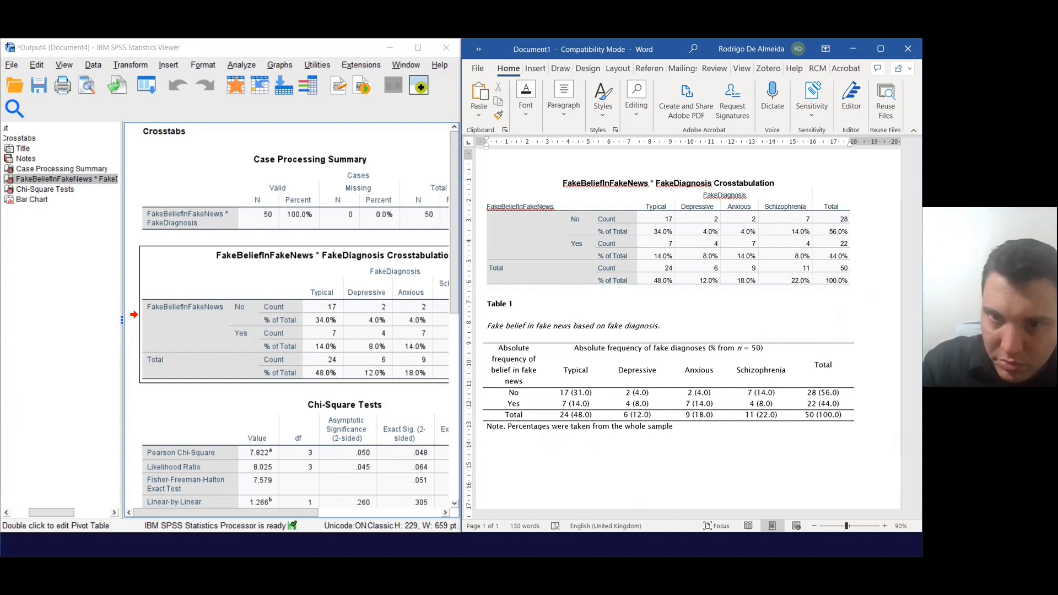
pyautogui.click(673, 426)
pyautogui.write('.')
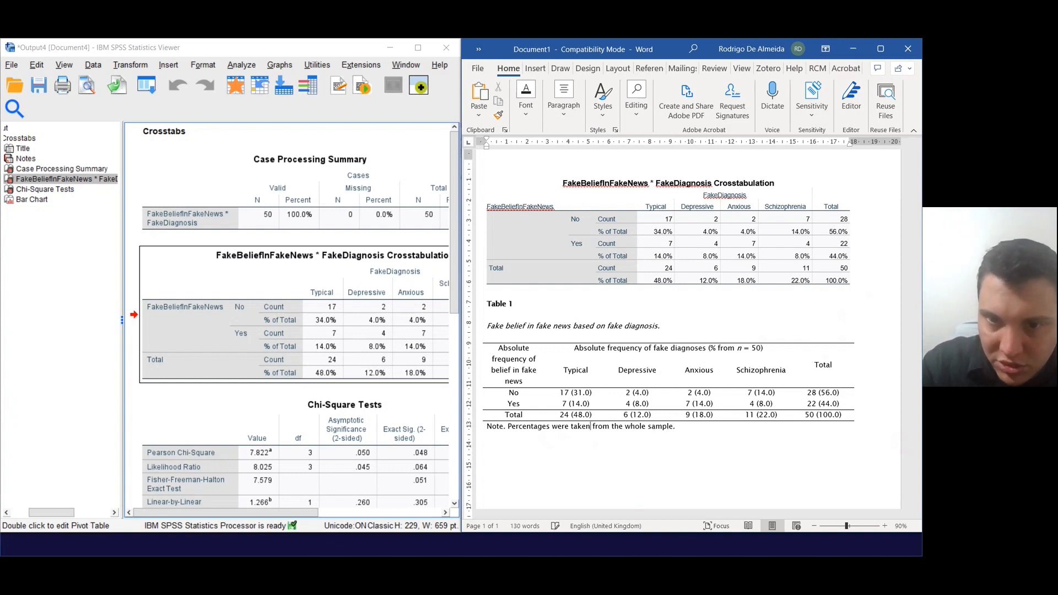
# Step: Replace "taken from" with "based on" in the note below Table 1
pyautogui.press('BackSpace')
pyautogui.press('BackSpace')
pyautogui.press('BackSpace')
pyautogui.press('BackSpace')
pyautogui.press('BackSpace')
pyautogui.write('based on')
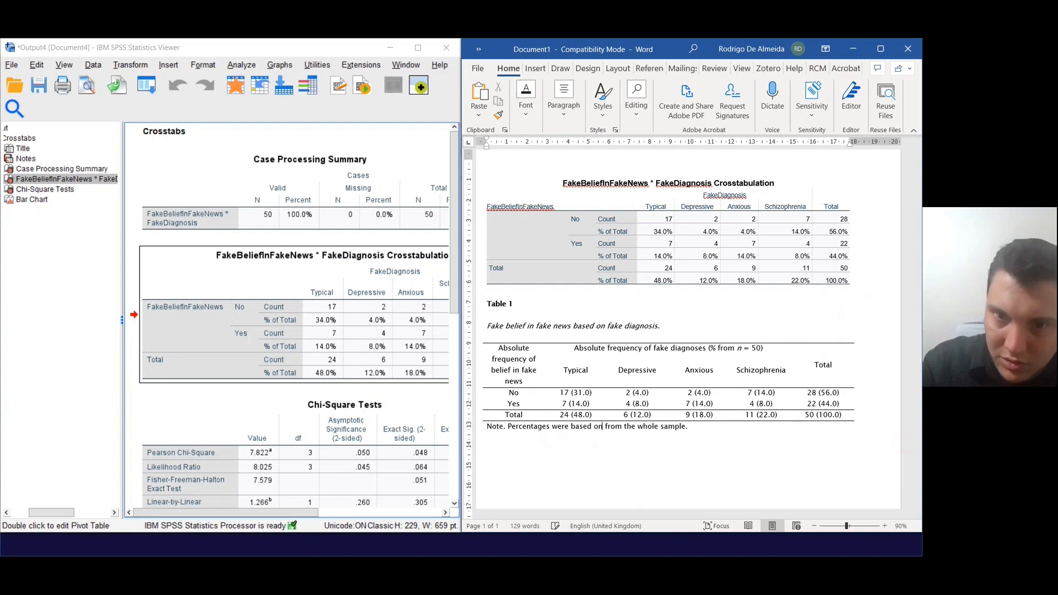
pyautogui.hotkey('shift', 'Right')
pyautogui.hotkey('shift', 'Right')
pyautogui.hotkey('shift', 'Right')
pyautogui.hotkey('shift', 'Right')
pyautogui.hotkey('shift', 'Right')
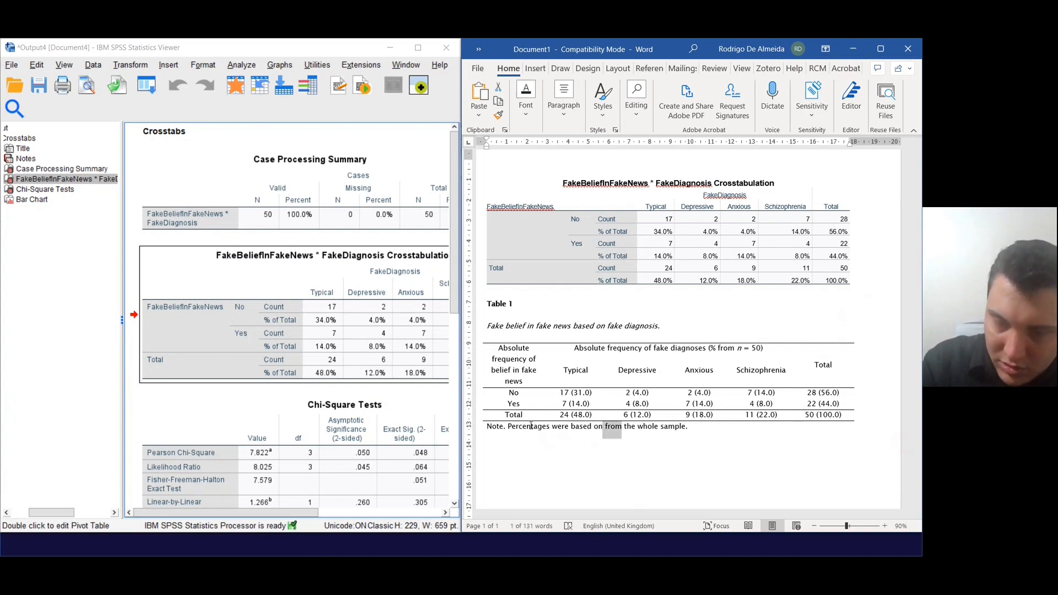
pyautogui.press('BackSpace')
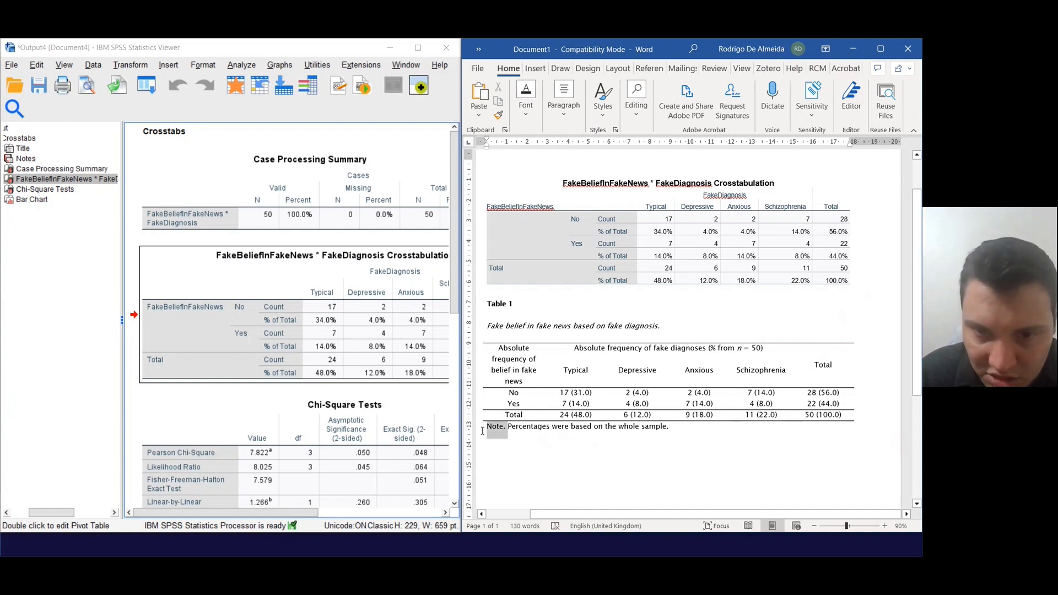
# Step: Italicize the word "Note." at the start of the table note
pyautogui.moveTo(507, 426); pyautogui.dragTo(488, 426)
pyautogui.hotkey('ctrl', 'i')
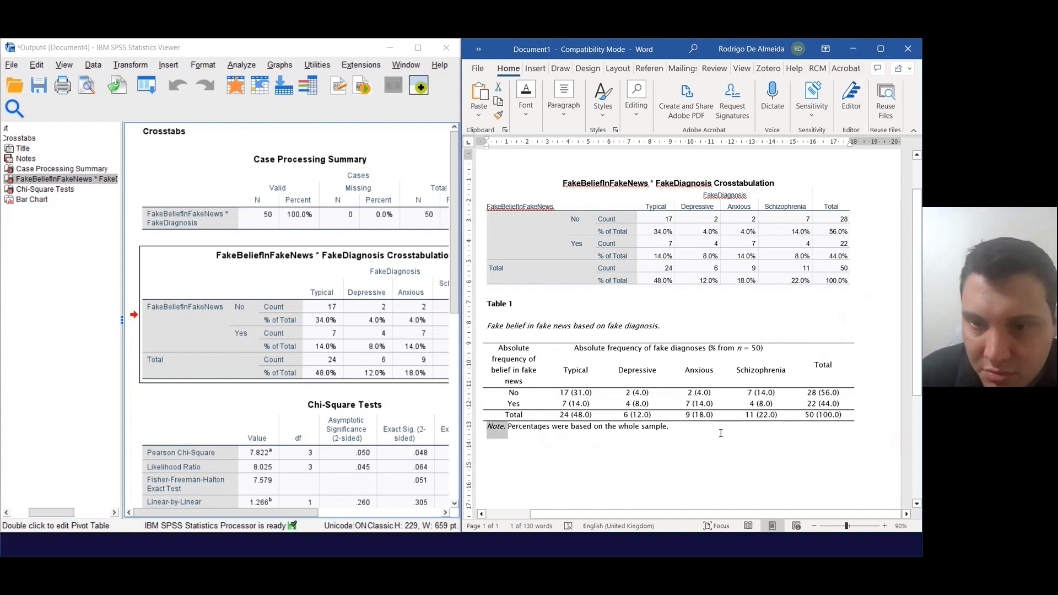
pyautogui.click(755, 459)
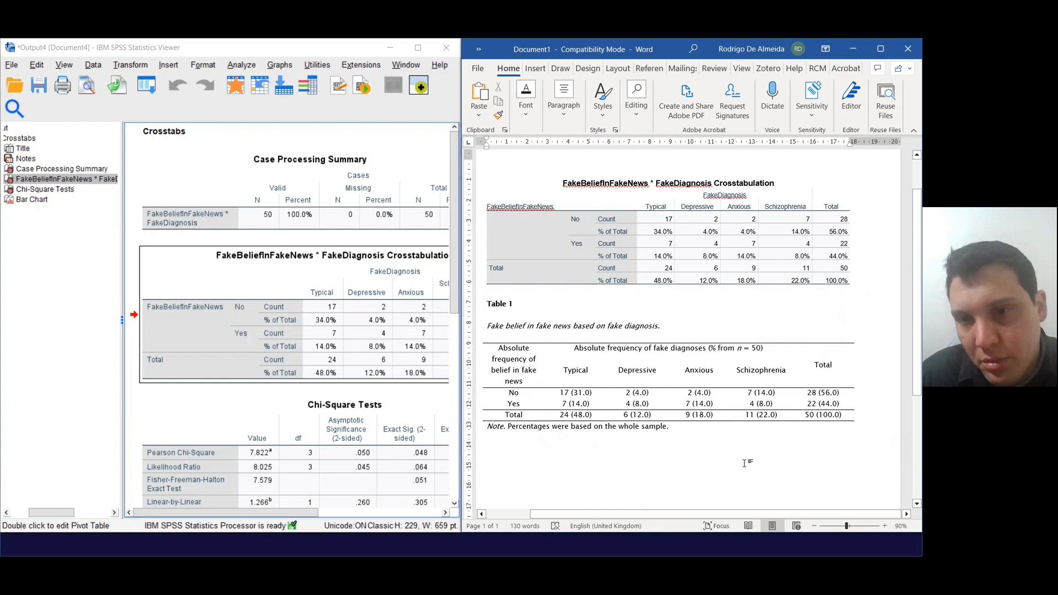
# Step: Add a top border to the Typical through Schizophrenia heading cells, separating them from the "Absolute frequency of fake diagnoses" heading
pyautogui.moveTo(573, 349); pyautogui.dragTo(765, 348)
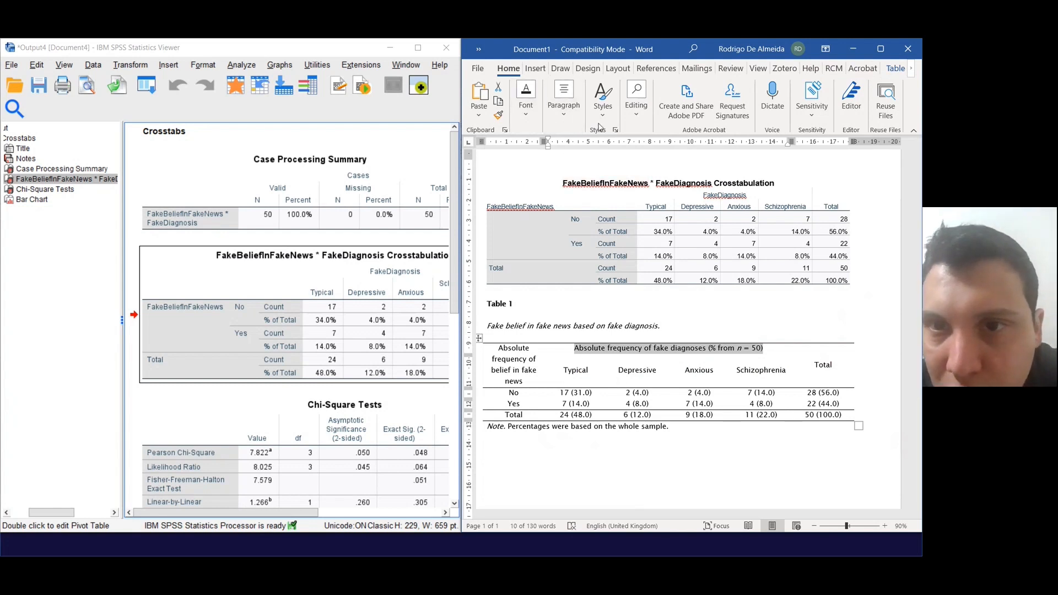
pyautogui.click(893, 68)
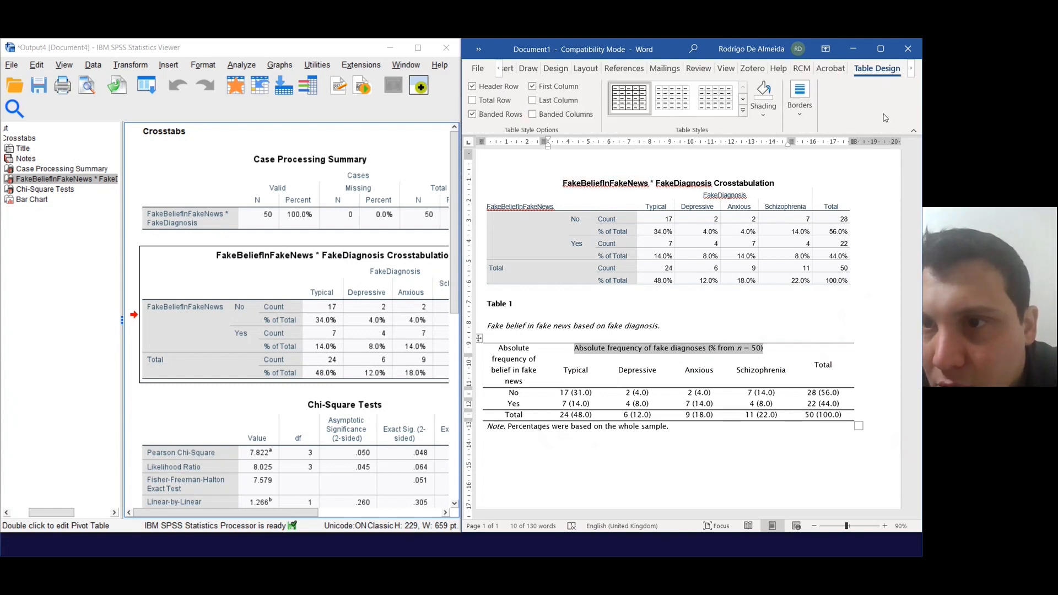
pyautogui.click(799, 96)
pyautogui.click(876, 171)
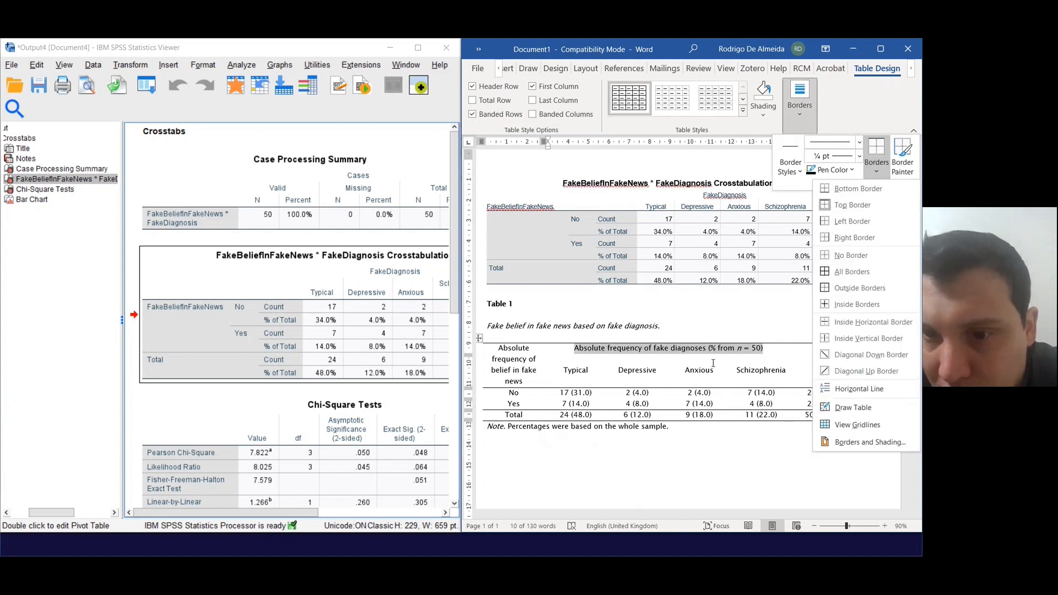
pyautogui.click(872, 205)
pyautogui.click(558, 370)
pyautogui.moveTo(557, 370); pyautogui.dragTo(771, 370)
pyautogui.click(800, 110)
pyautogui.click(877, 153)
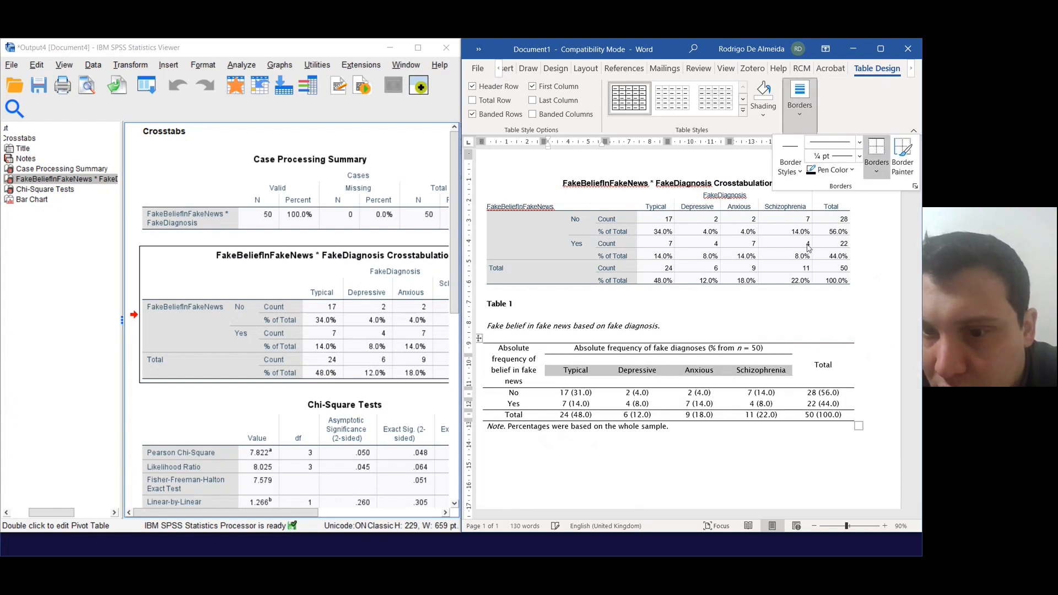
pyautogui.click(712, 379)
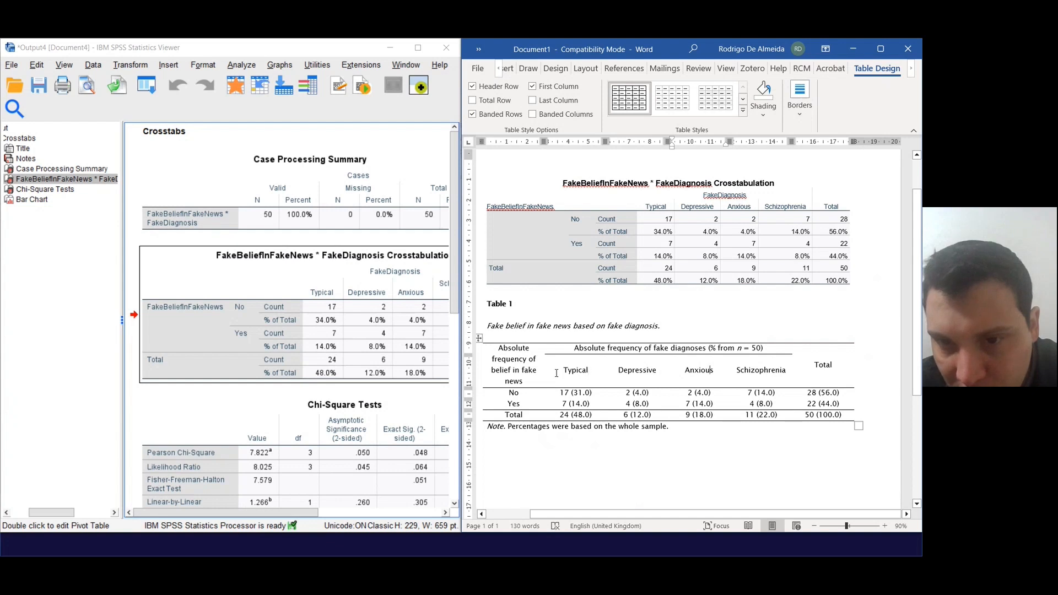
pyautogui.moveTo(572, 347); pyautogui.dragTo(791, 349)
pyautogui.click(708, 352)
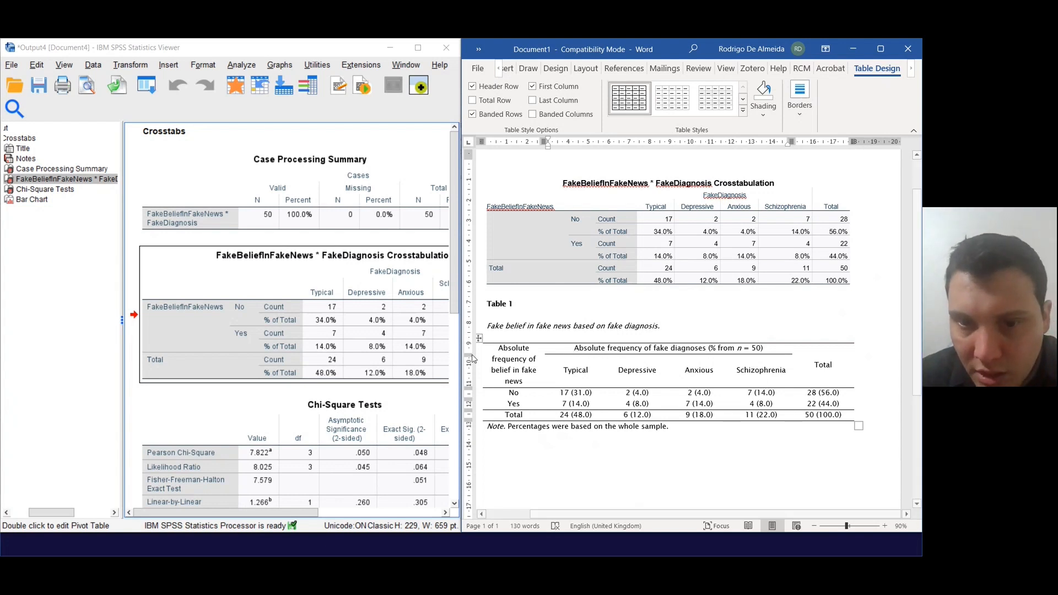
pyautogui.moveTo(566, 514); pyautogui.dragTo(543, 513)
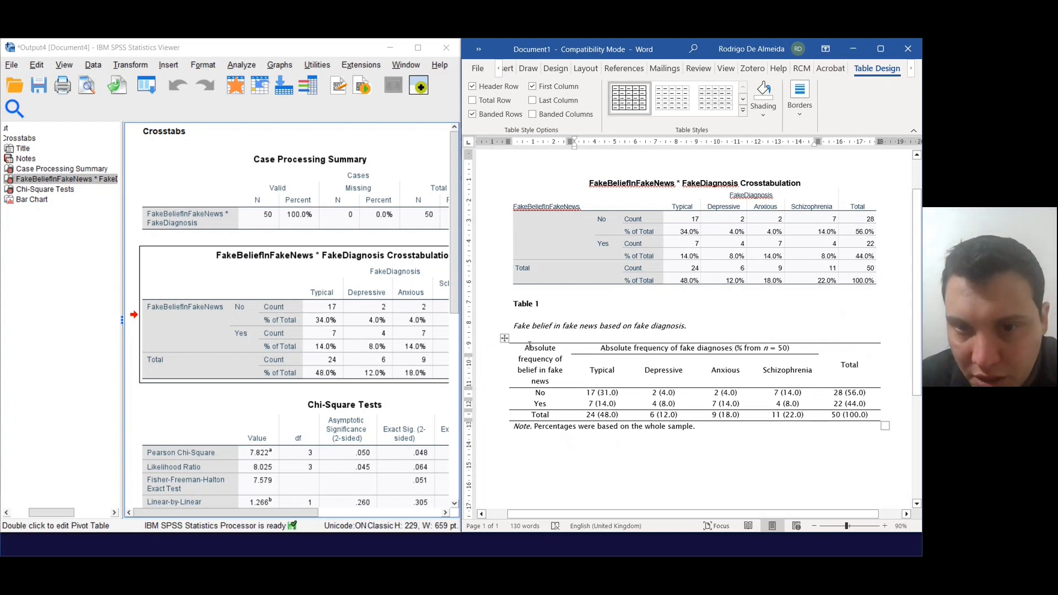
pyautogui.moveTo(524, 352); pyautogui.dragTo(553, 381)
pyautogui.click(552, 371)
pyautogui.click(541, 369)
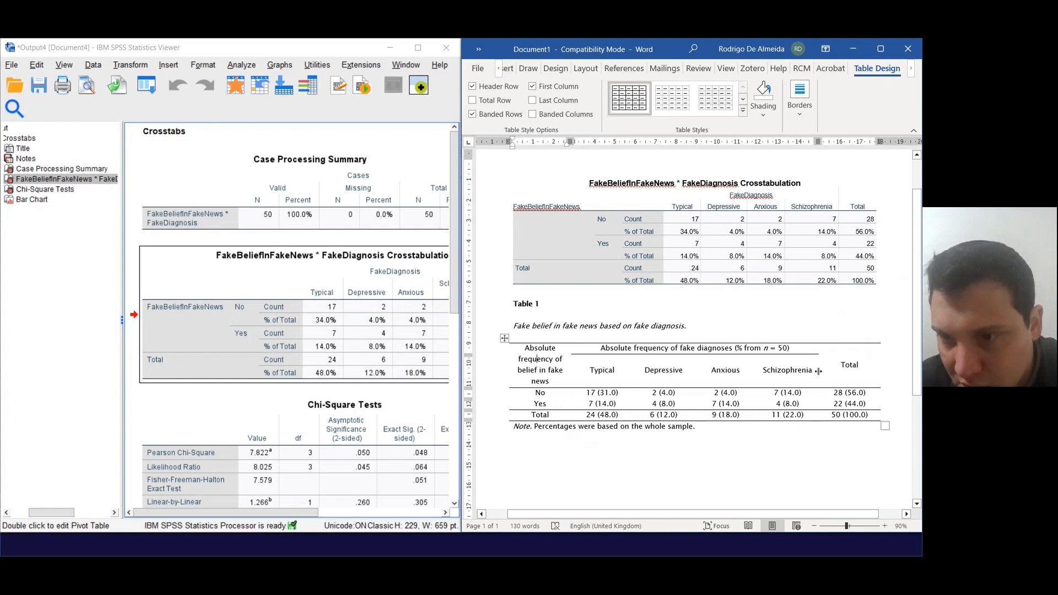
# Step: Autofit the widths of the four diagnosis columns and the Total column in Table 1 to their contents
pyautogui.doubleClick(756, 373)
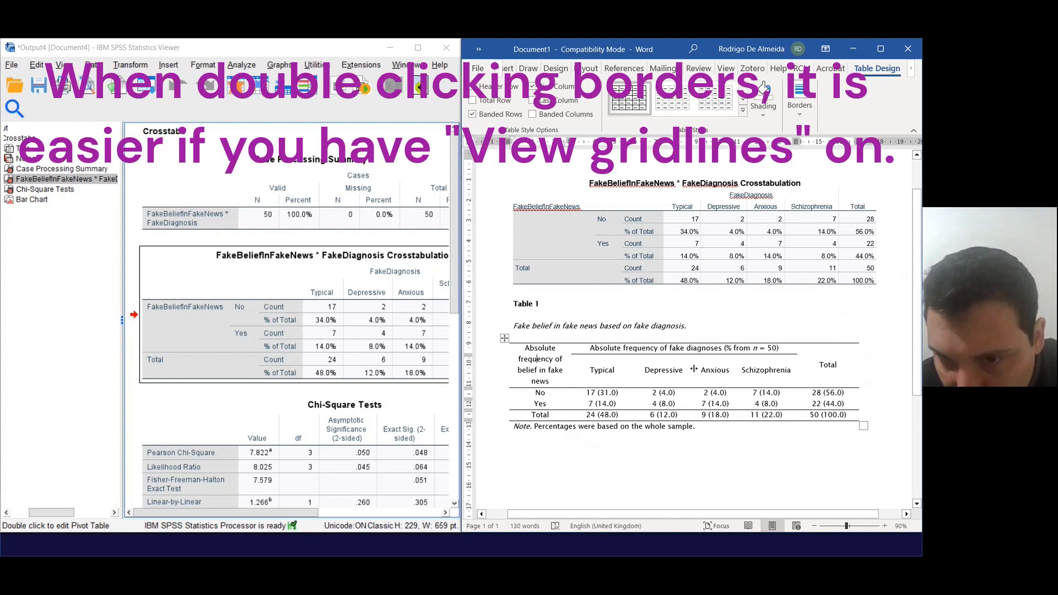
pyautogui.doubleClick(694, 369)
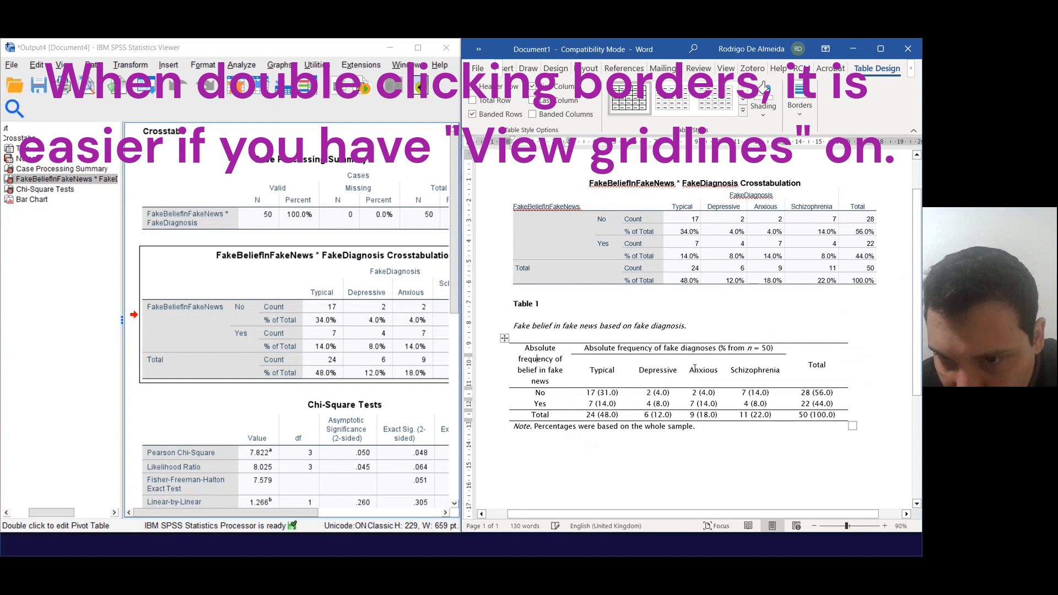
pyautogui.doubleClick(633, 369)
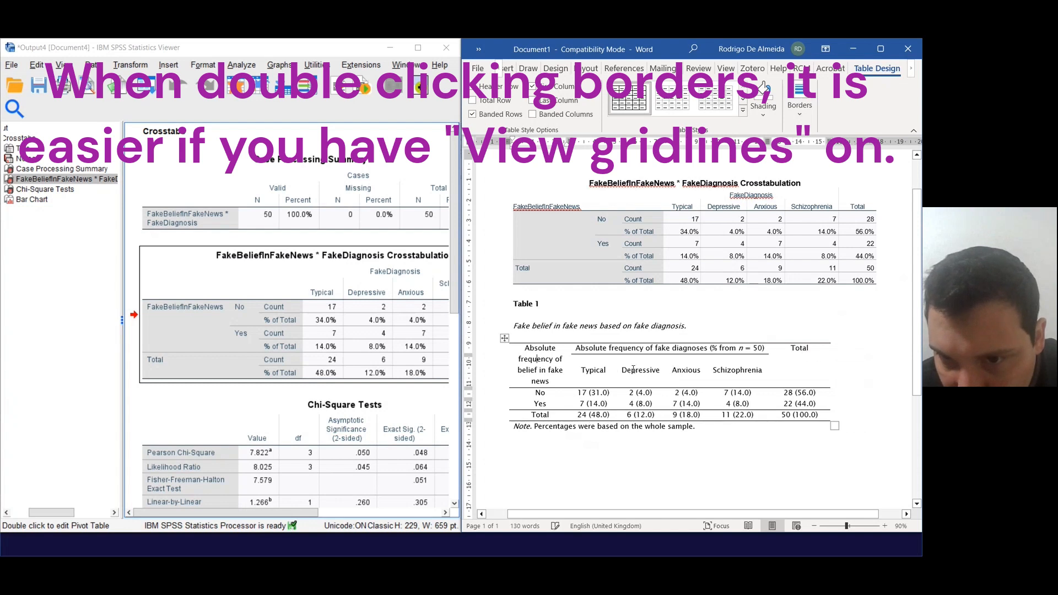
pyautogui.doubleClick(830, 358)
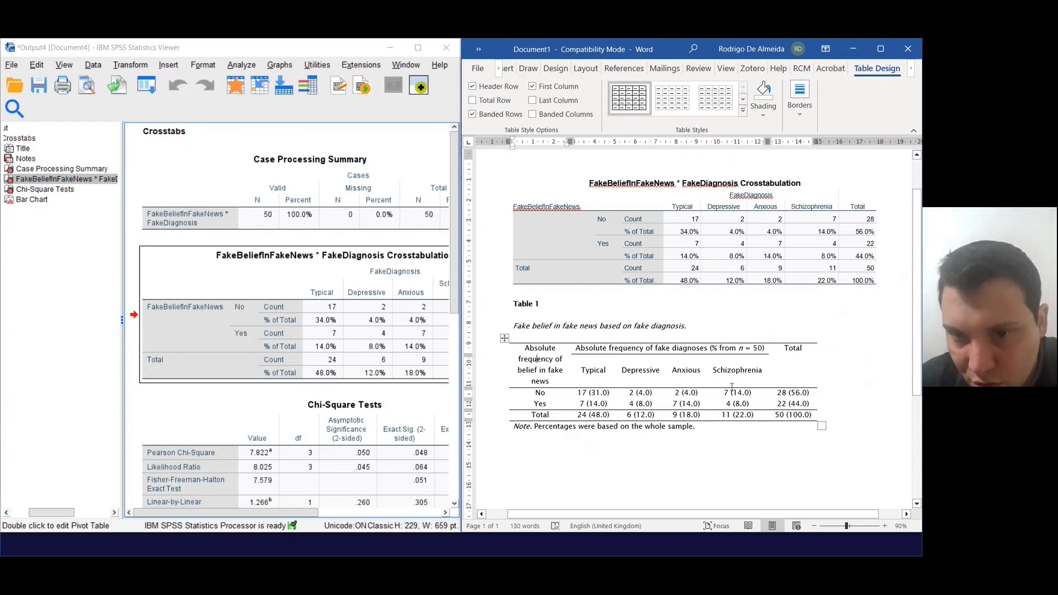
# Step: Autofit Table 1's first column repeatedly until "Absolute frequency of belief in fake news" fits on a single line
pyautogui.doubleClick(570, 356)
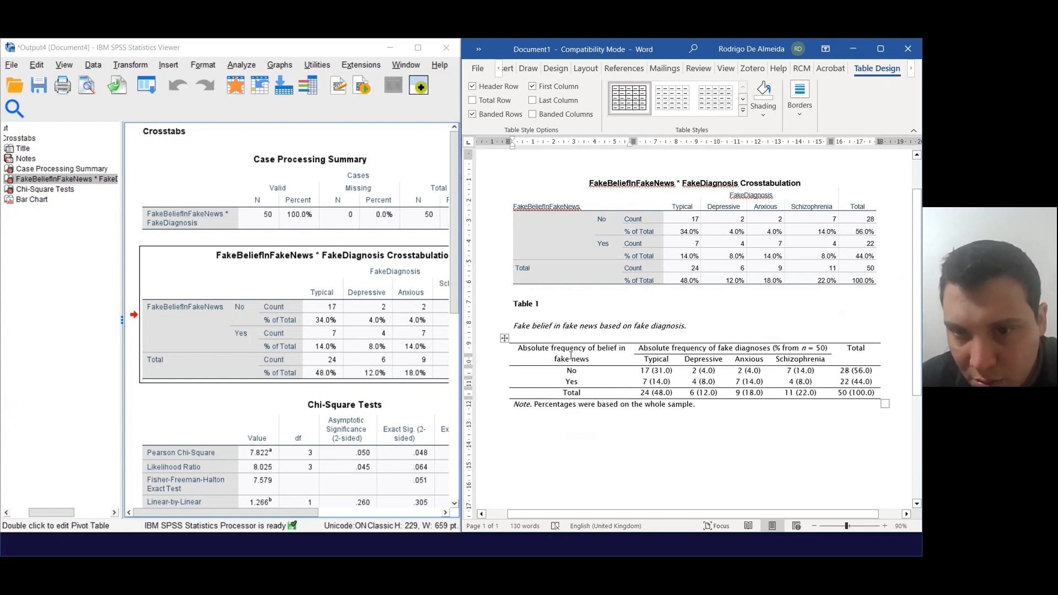
pyautogui.doubleClick(633, 350)
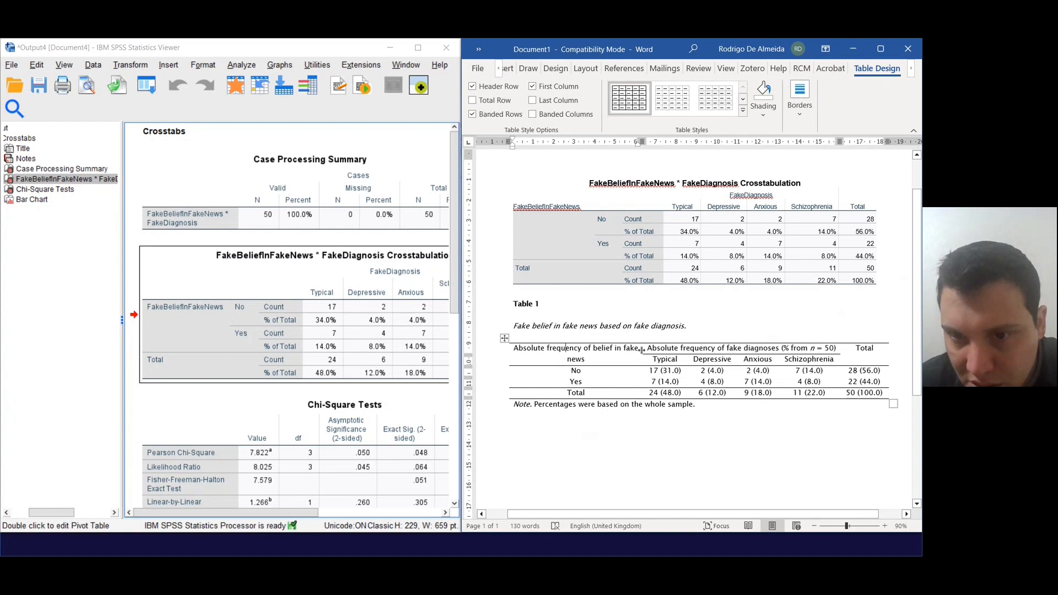
pyautogui.doubleClick(642, 350)
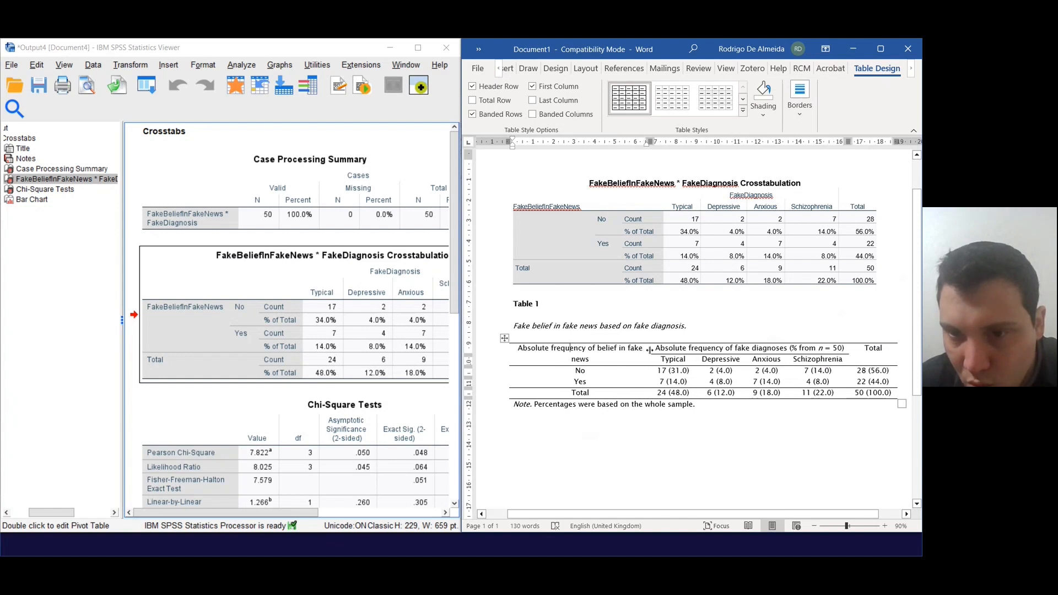
pyautogui.doubleClick(650, 351)
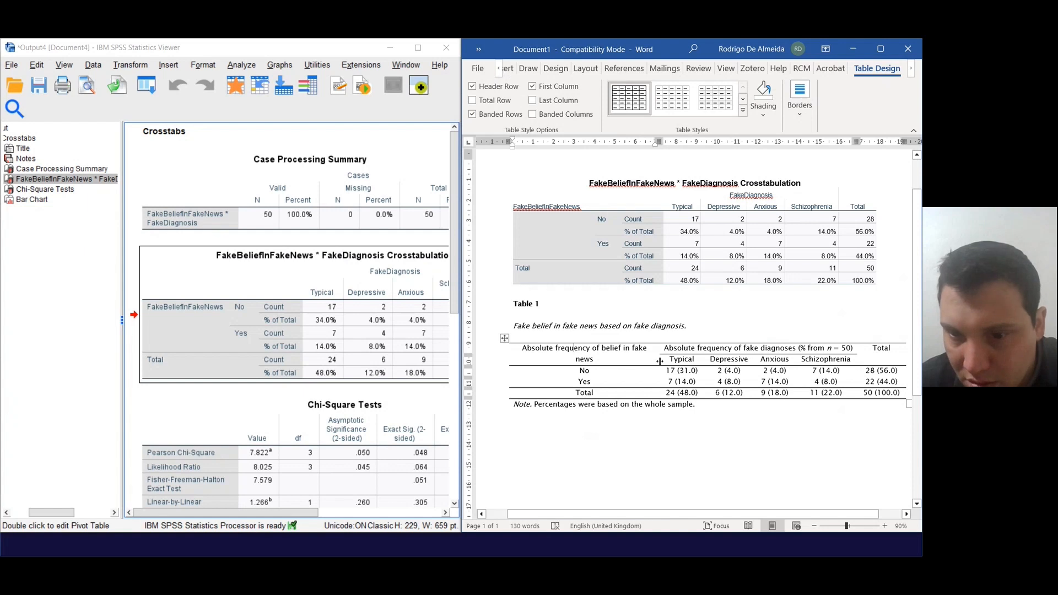
pyautogui.moveTo(733, 514); pyautogui.dragTo(757, 515)
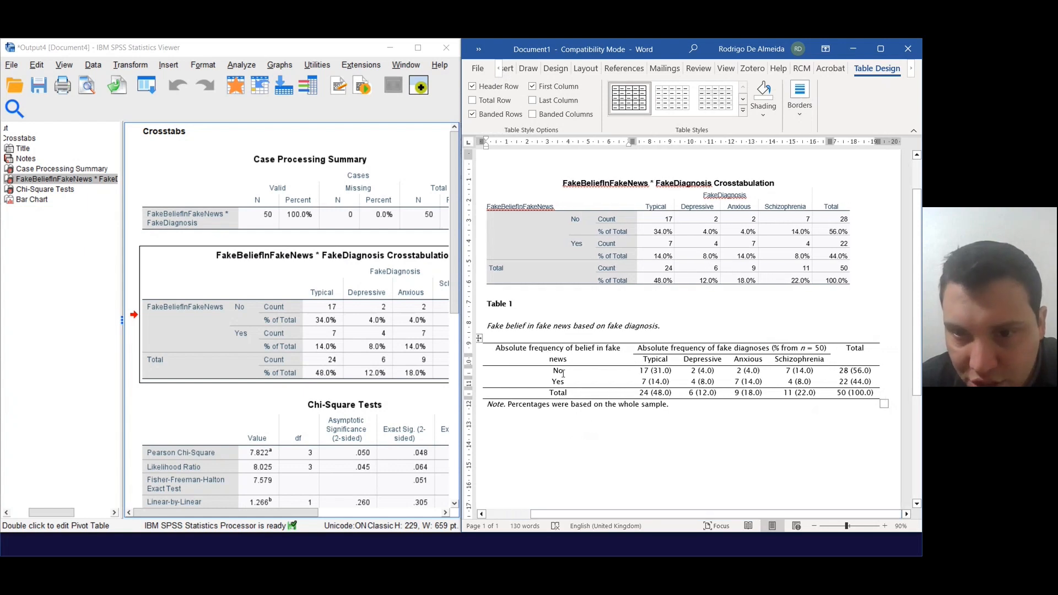
pyautogui.doubleClick(633, 352)
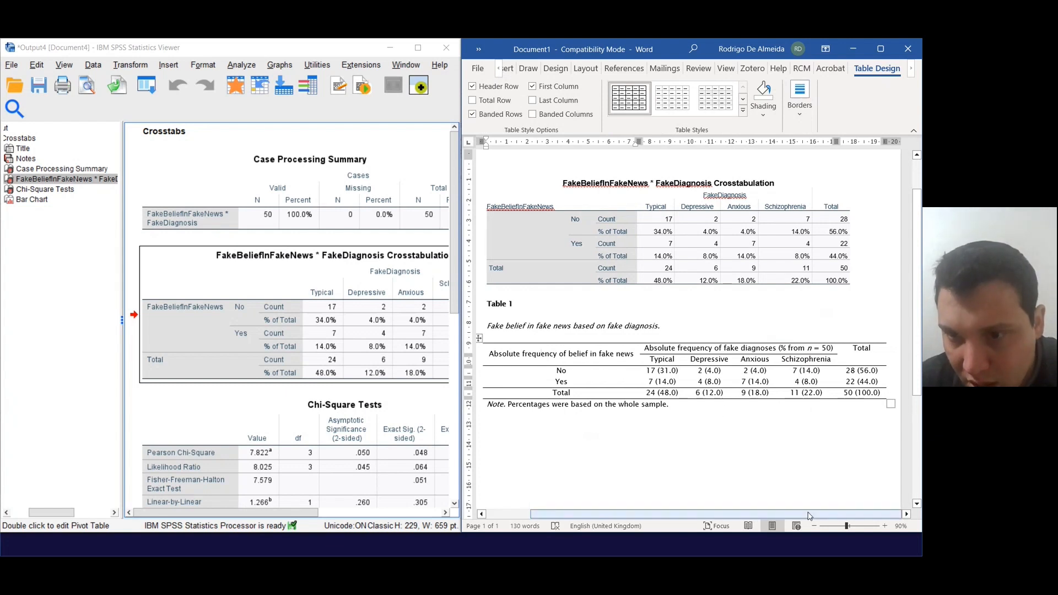
pyautogui.moveTo(804, 514); pyautogui.dragTo(759, 514)
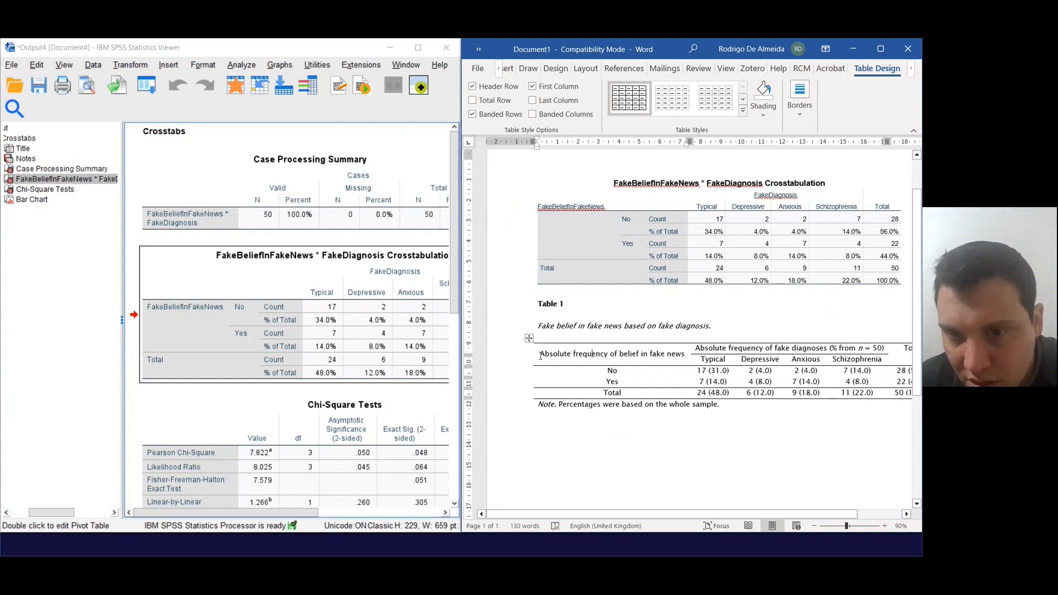
# Step: Narrow Table 1's first column so its heading wraps onto two lines, and autofit the Typical column to its contents
pyautogui.moveTo(540, 355); pyautogui.dragTo(686, 355)
pyautogui.moveTo(713, 513); pyautogui.dragTo(759, 515)
pyautogui.moveTo(705, 350); pyautogui.dragTo(862, 354)
pyautogui.click(858, 350)
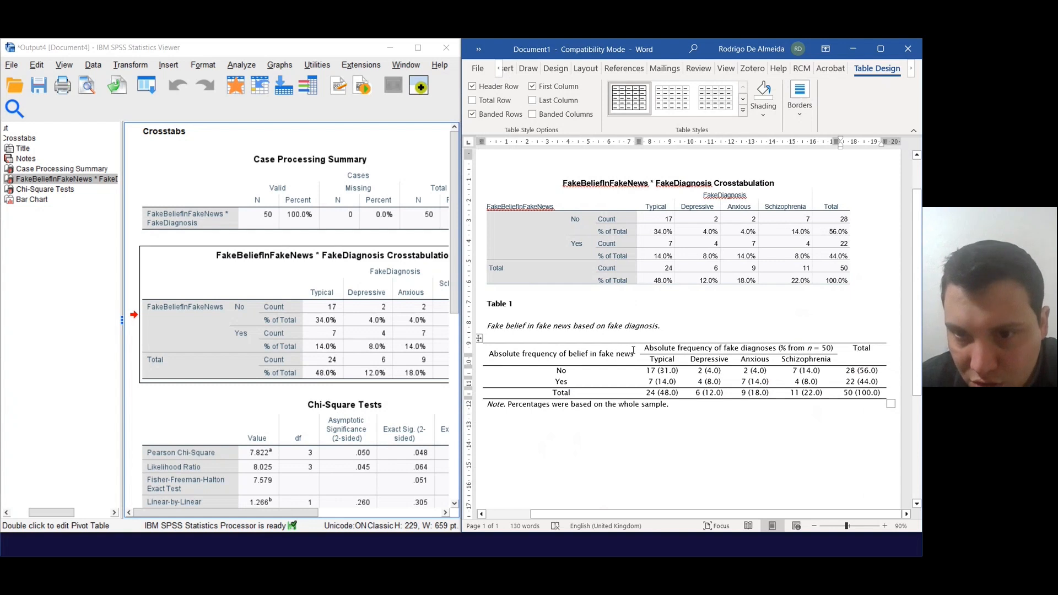
pyautogui.moveTo(638, 353); pyautogui.dragTo(589, 354)
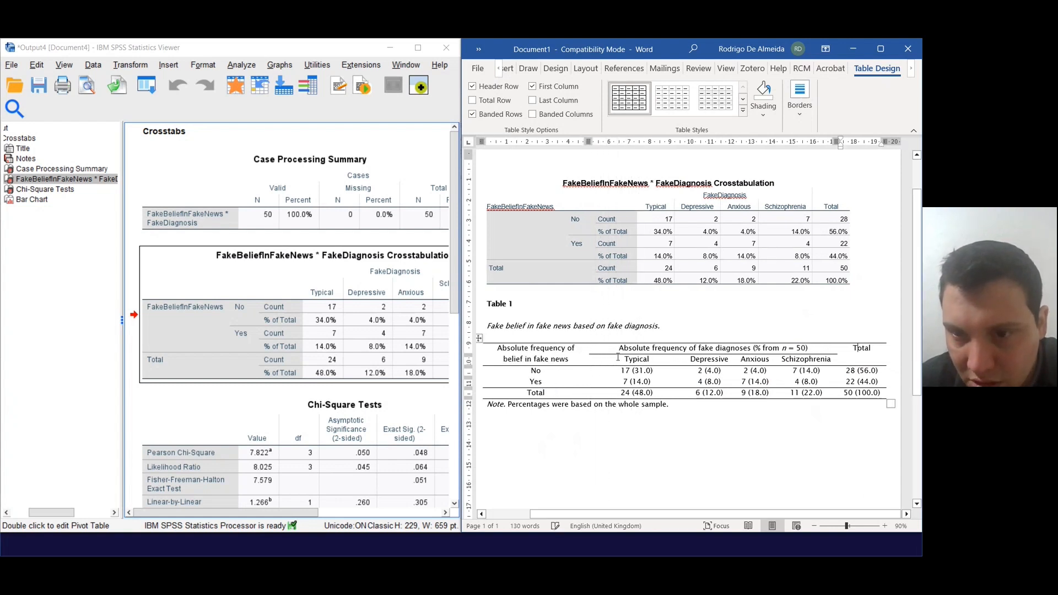
pyautogui.doubleClick(683, 359)
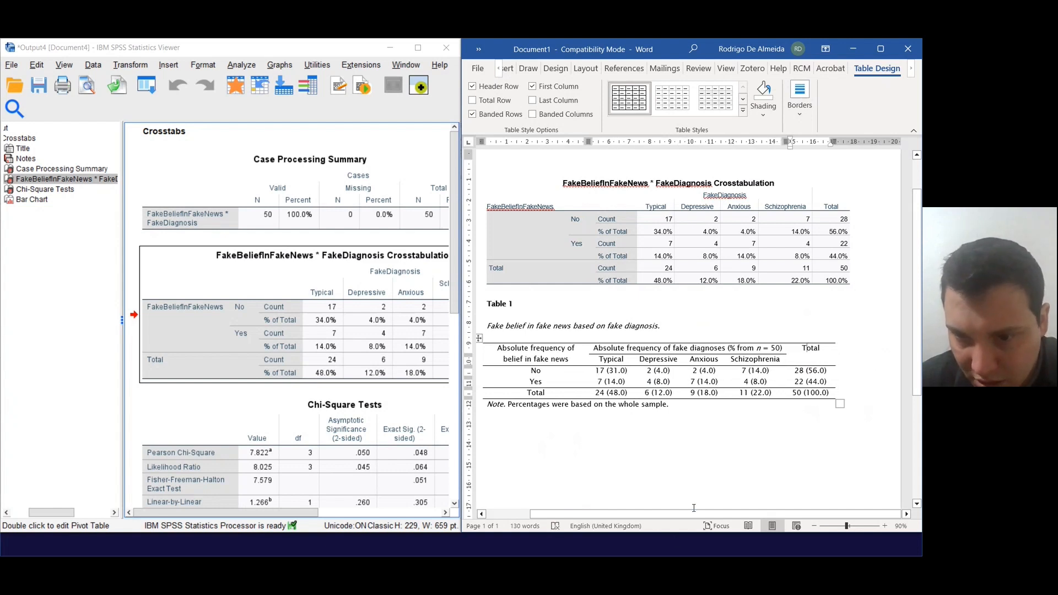
pyautogui.moveTo(675, 514); pyautogui.dragTo(639, 521)
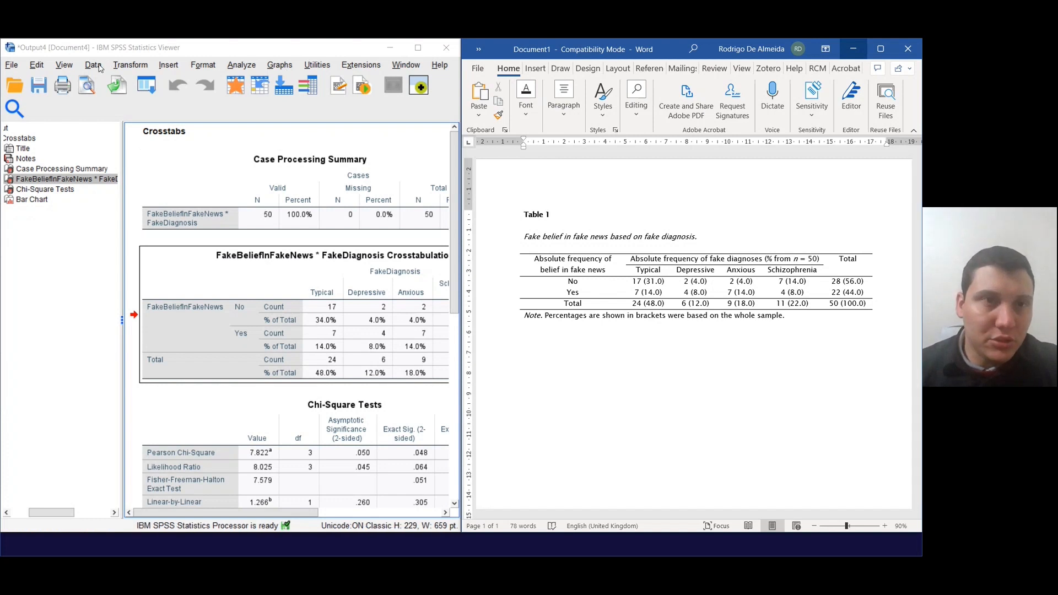
# Step: Switch to SPSS and rerun the FakeBeliefInFakeNews by FakeDiagnosis crosstabulation with column percentages instead of total percentages
pyautogui.click(239, 68)
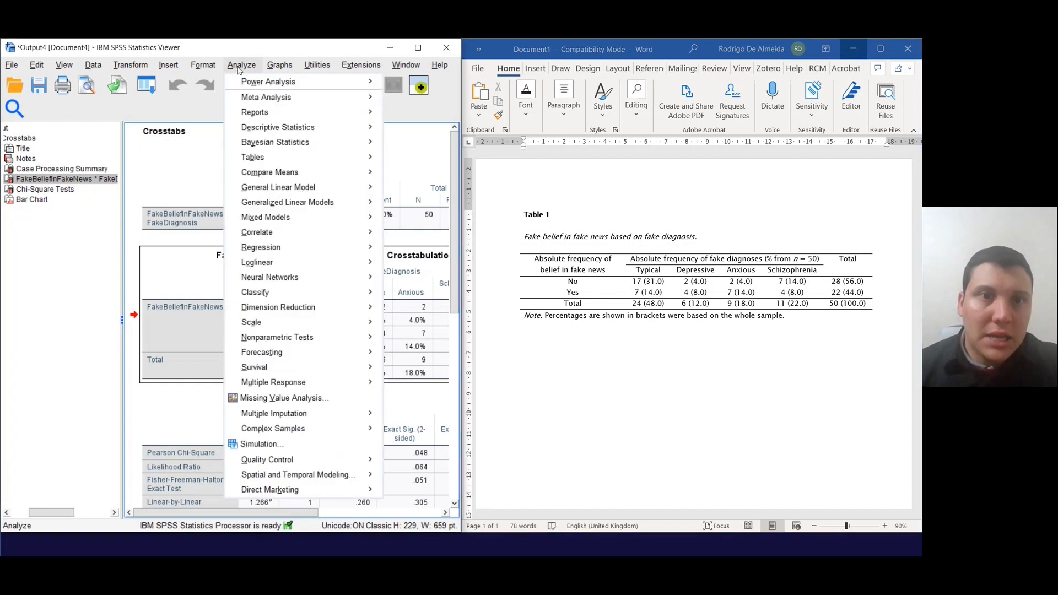
pyautogui.moveTo(287, 127)
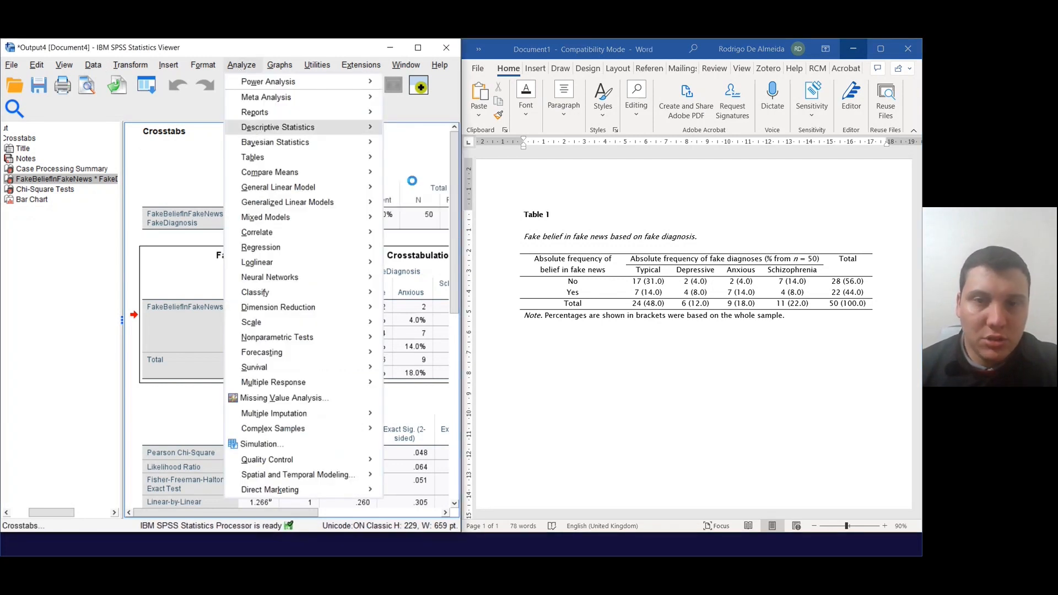
pyautogui.click(417, 179)
pyautogui.click(745, 229)
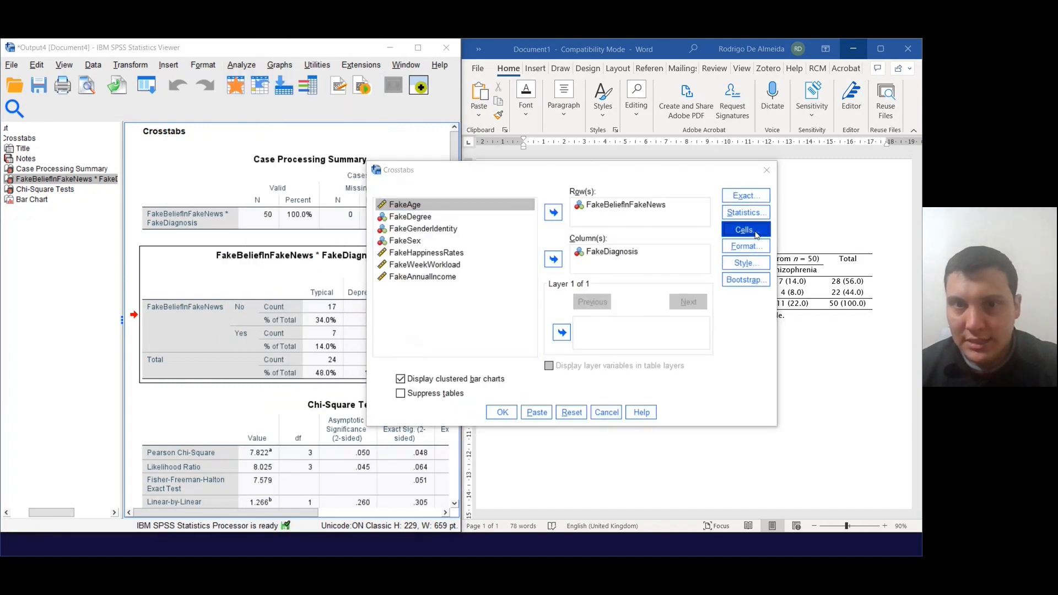
pyautogui.click(364, 266)
pyautogui.click(368, 252)
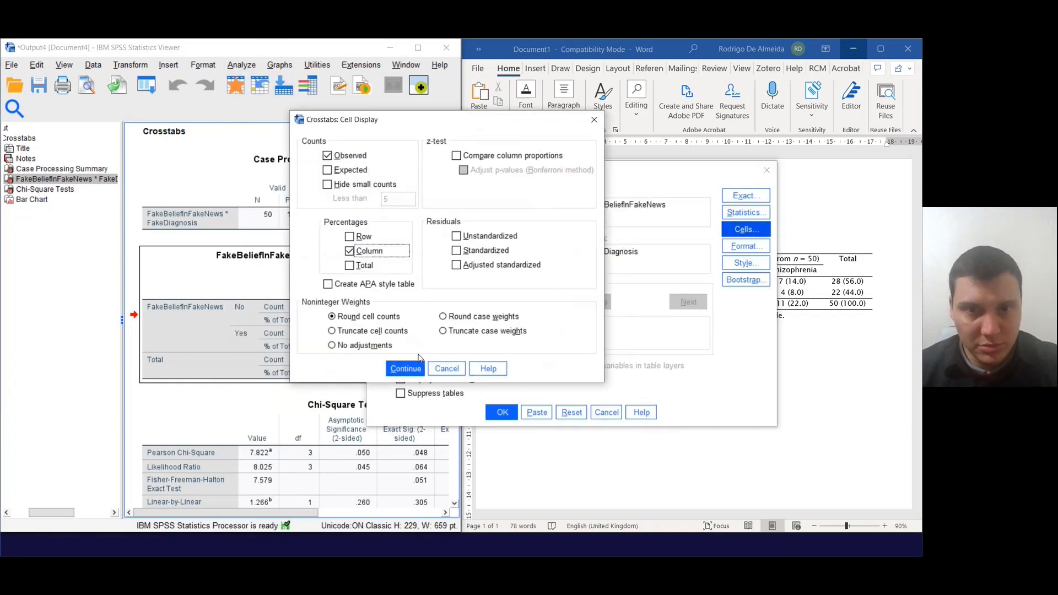
pyautogui.click(416, 367)
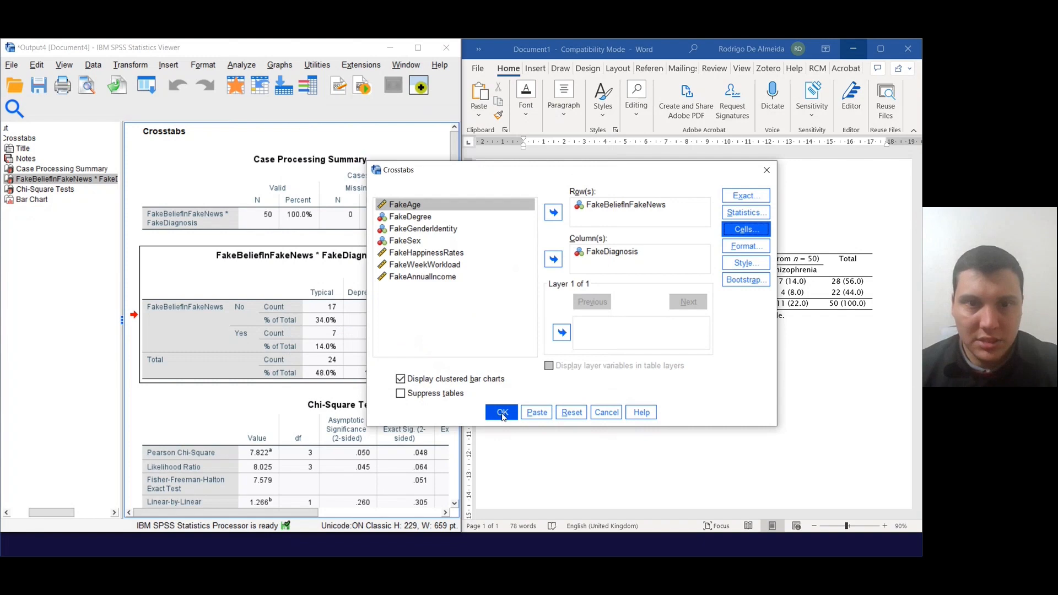
pyautogui.click(502, 413)
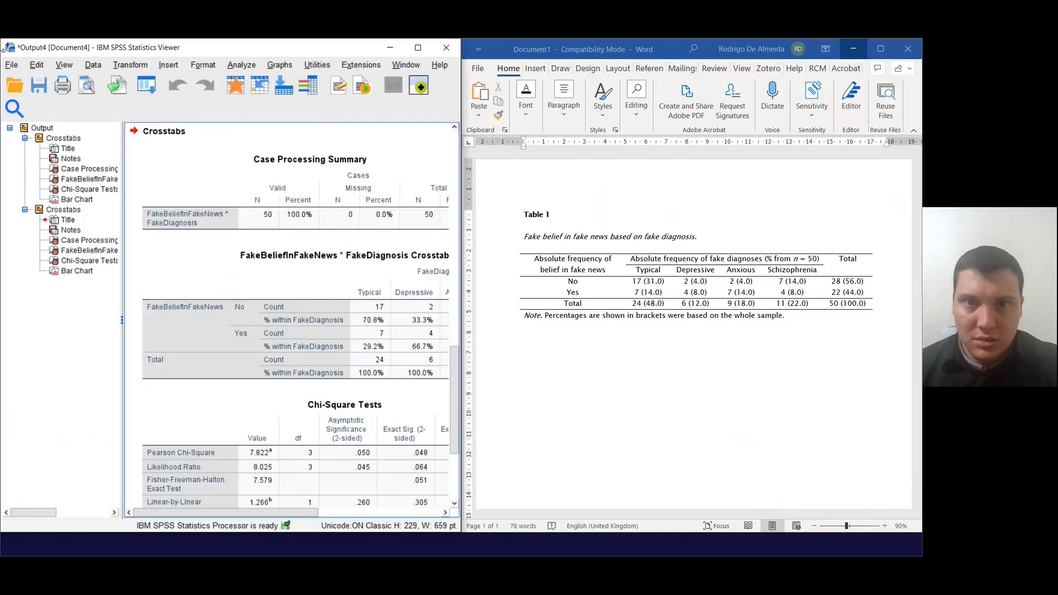
# Step: Delete the older Crosstabs output, the one with total percentages, from the SPSS Viewer
pyautogui.click(39, 139)
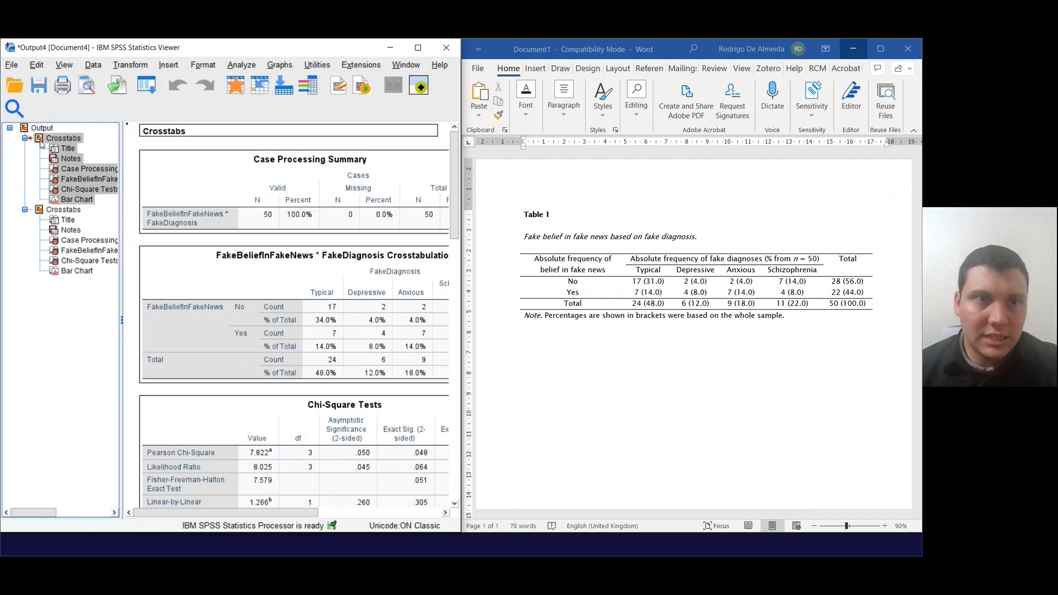
pyautogui.rightClick(42, 144)
pyautogui.click(60, 161)
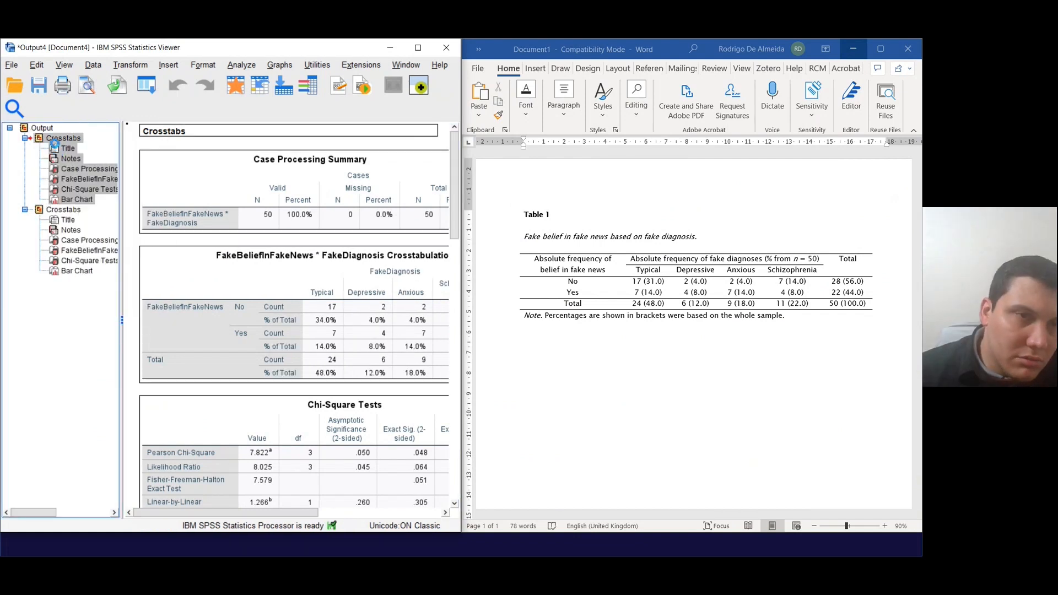
pyautogui.press('Delete')
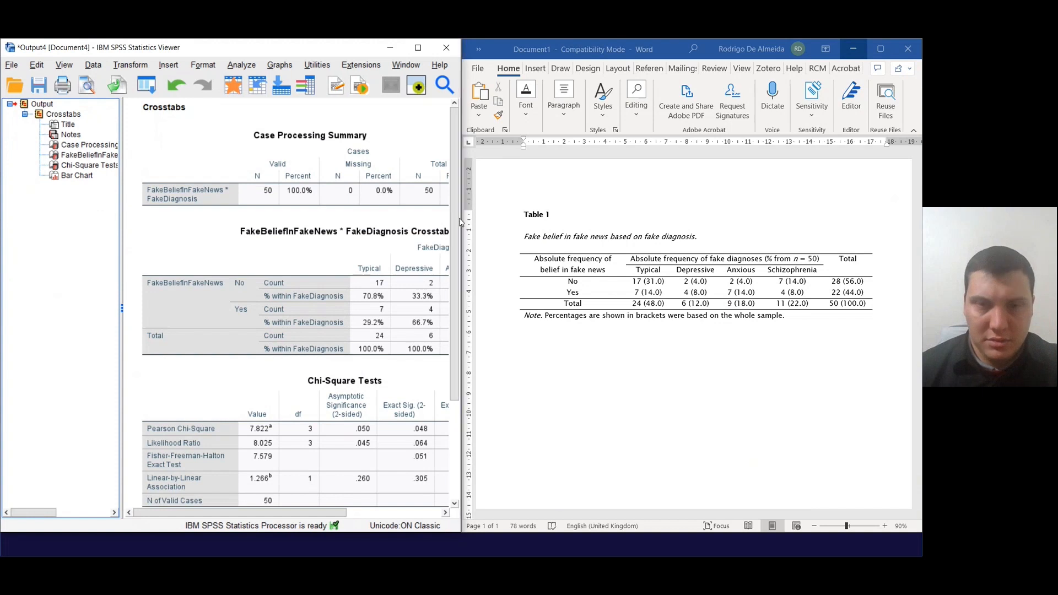
# Step: Widen the output window and narrow its outline pane to compare the full column-percentage crosstabulation with the diagnosis columns of Table 1
pyautogui.moveTo(460, 212); pyautogui.dragTo(583, 212)
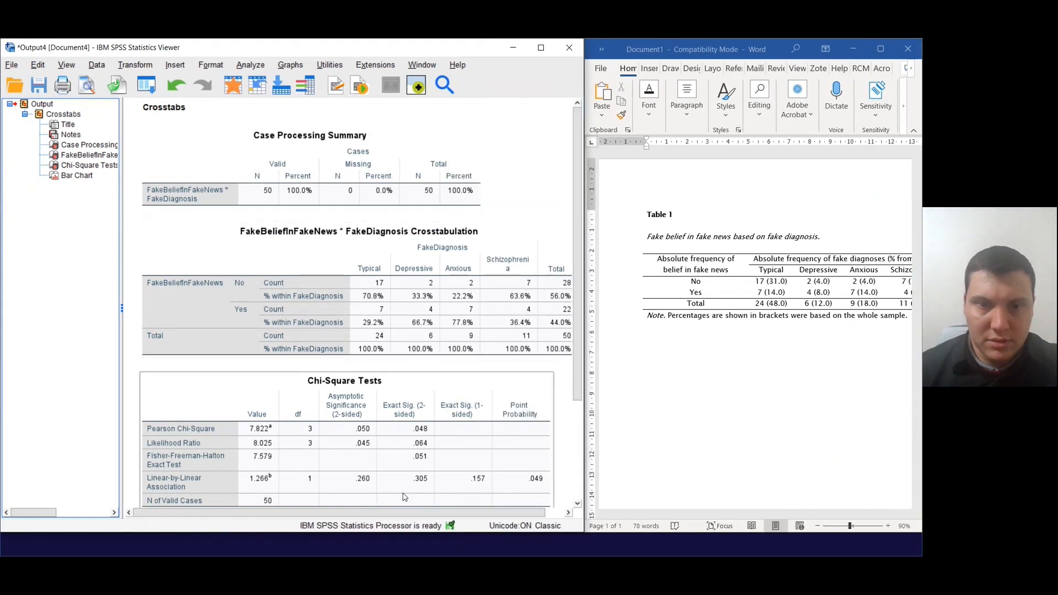
pyautogui.moveTo(122, 246); pyautogui.dragTo(88, 247)
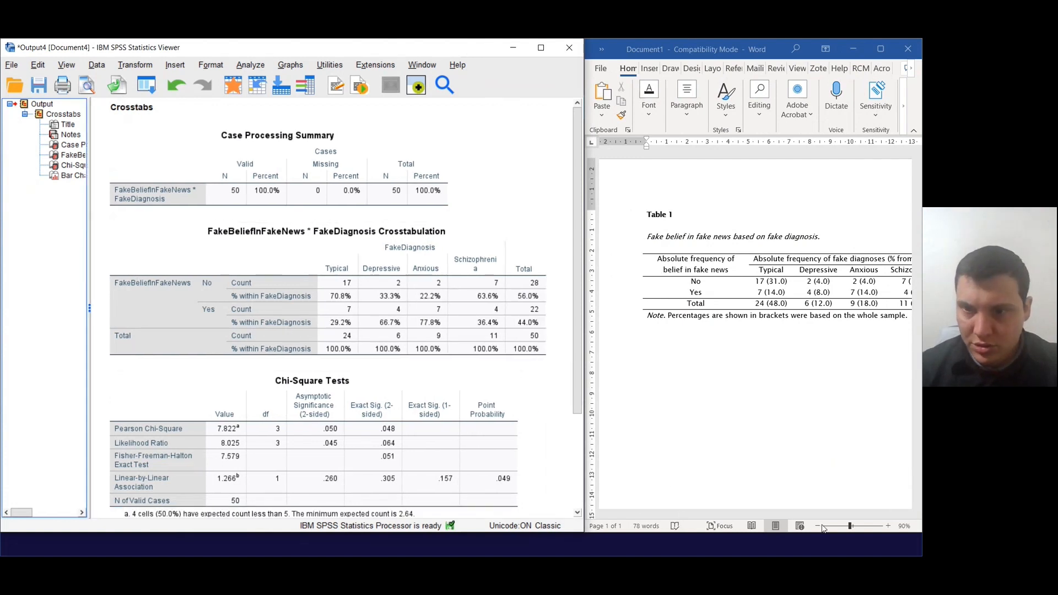
pyautogui.click(823, 475)
pyautogui.moveTo(798, 514); pyautogui.dragTo(855, 513)
pyautogui.click(335, 296)
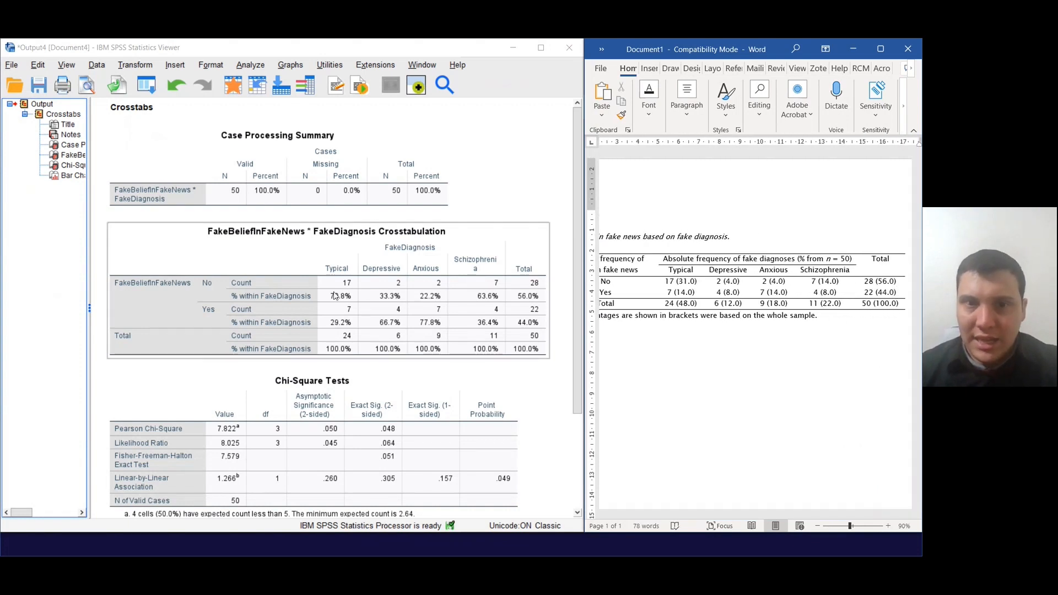
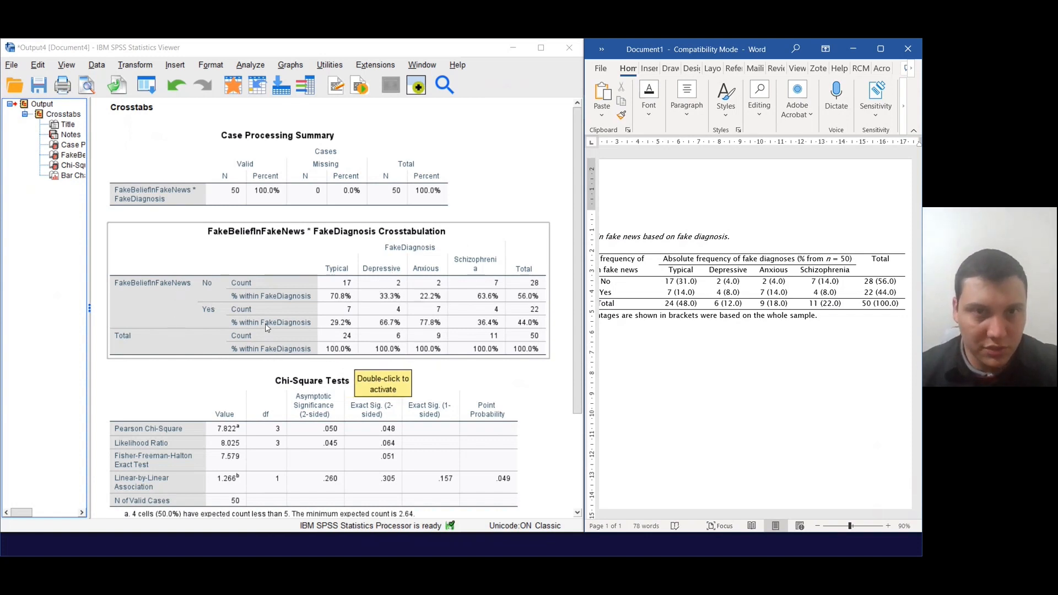
# Step: Delete the remaining Crosstabs output and rerun the crosstabulation with row percentages instead of column percentages
pyautogui.click(44, 114)
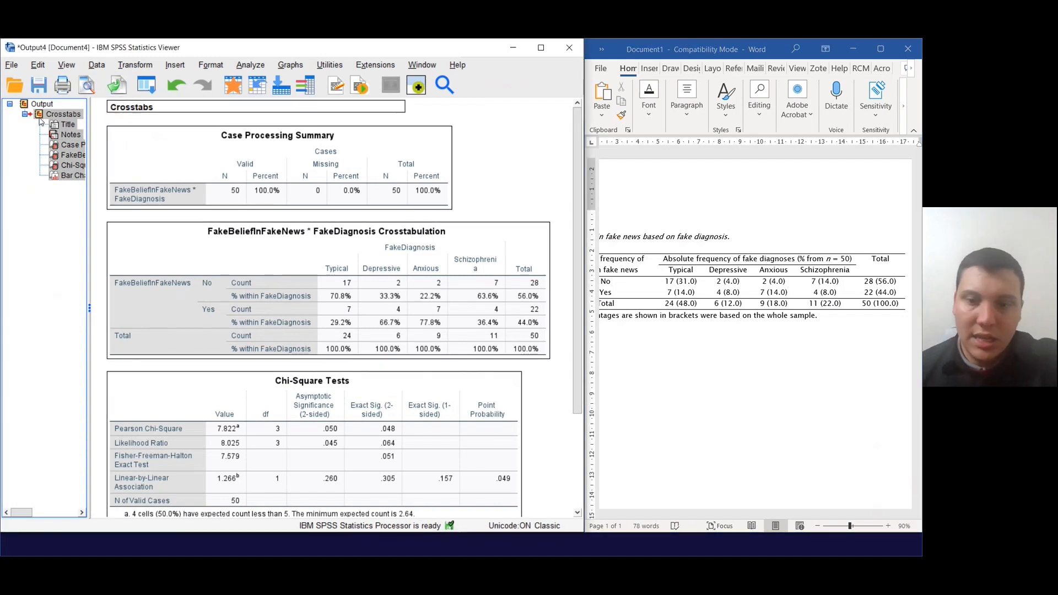
pyautogui.press('Delete')
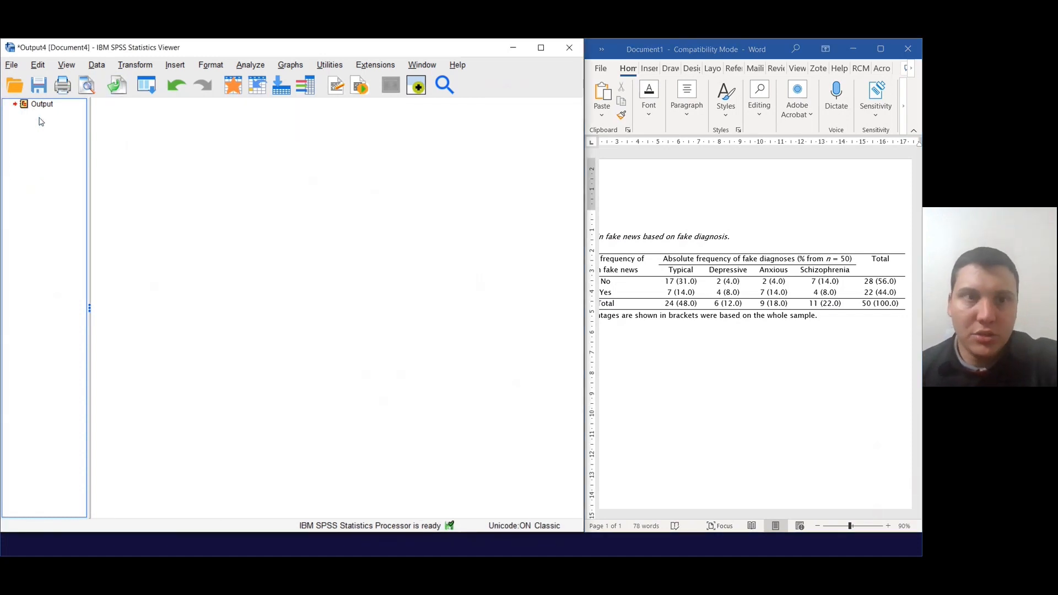
pyautogui.click(241, 67)
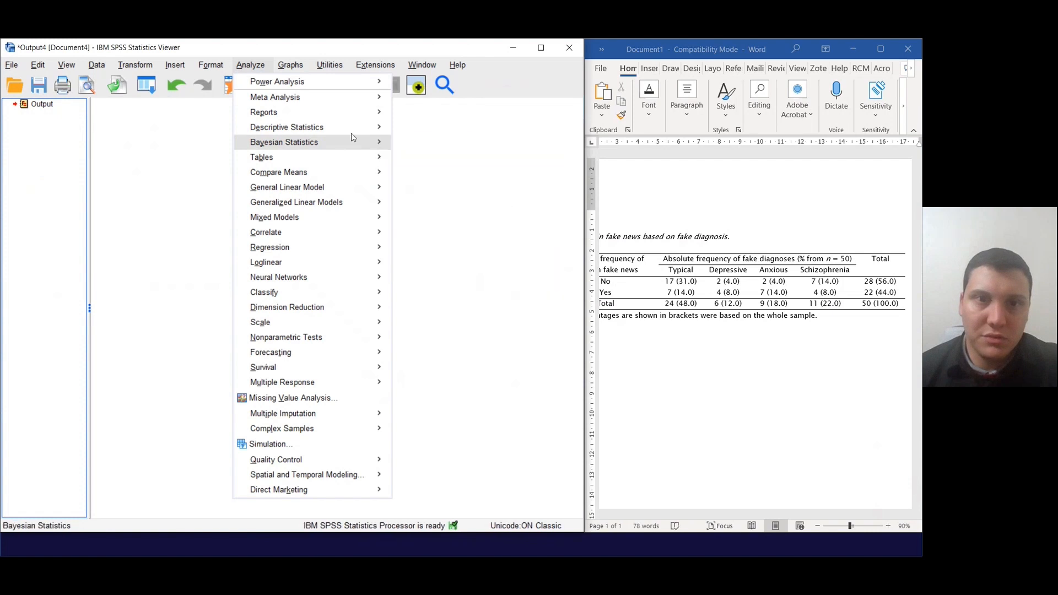
pyautogui.moveTo(386, 128)
pyautogui.click(428, 178)
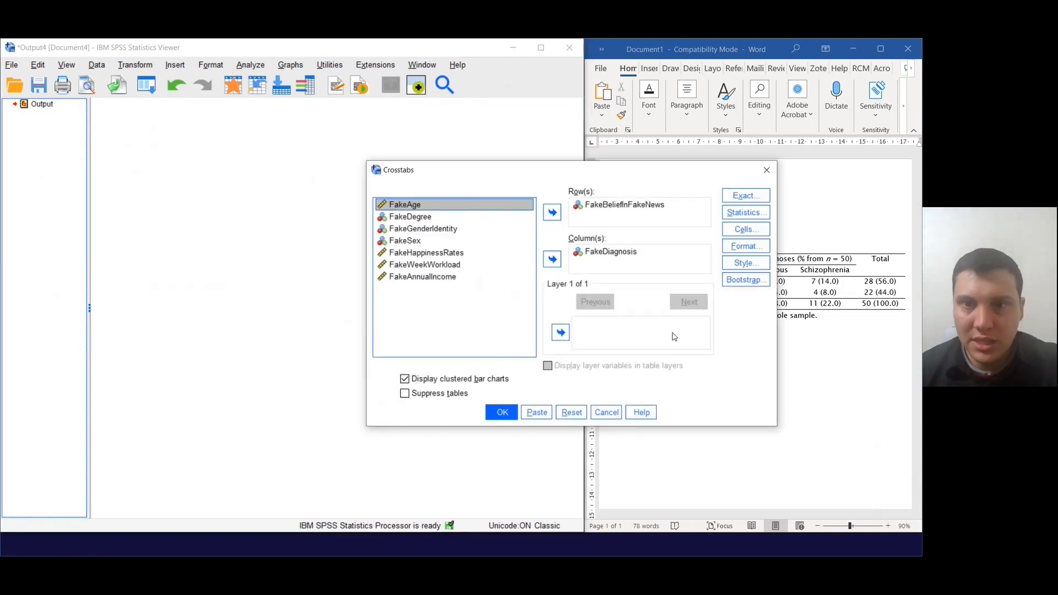
pyautogui.click(745, 230)
pyautogui.click(355, 252)
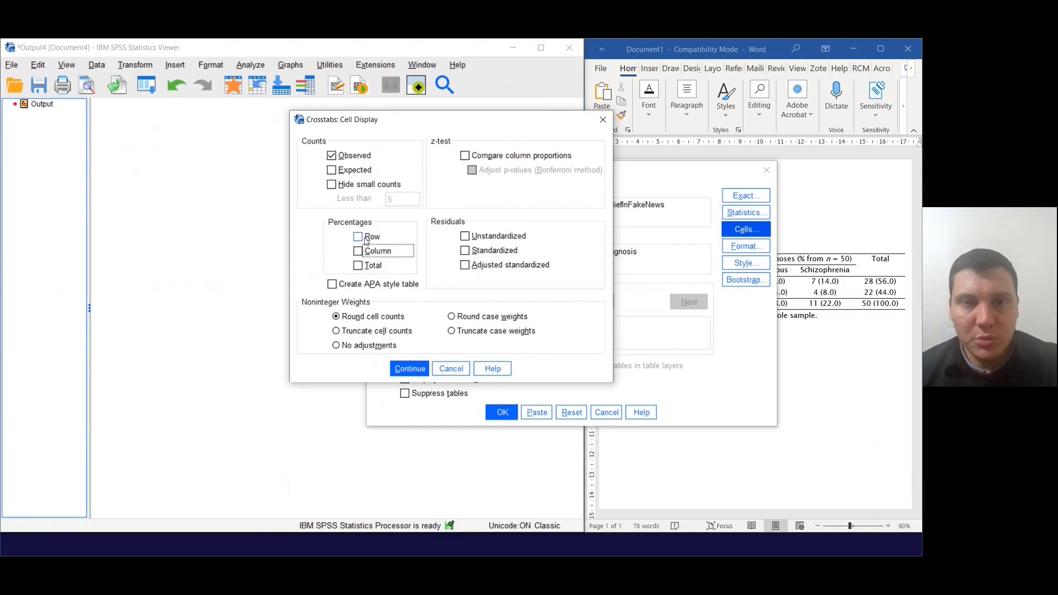
pyautogui.click(365, 240)
pyautogui.click(409, 368)
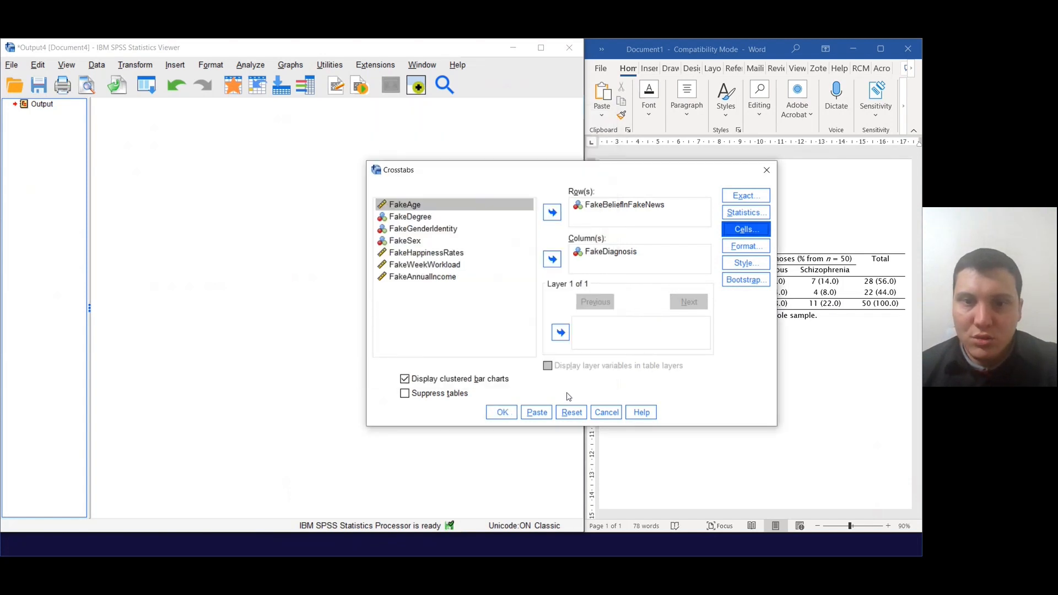
pyautogui.click(500, 413)
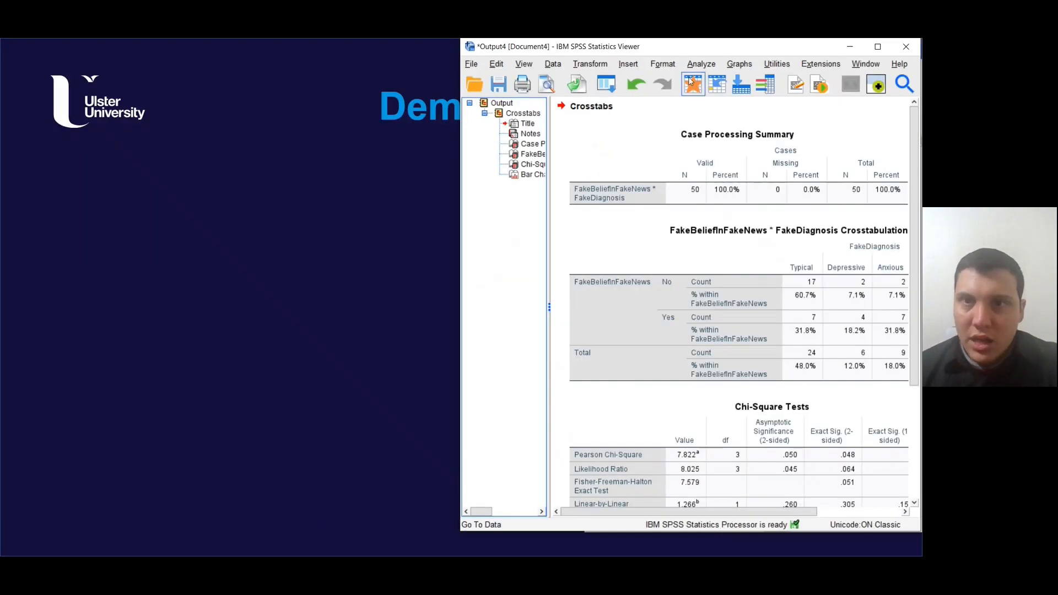
# Step: Place the output window beside the Word document and examine the row-percentage crosstabulation and chi-square results against Table 1
pyautogui.moveTo(692, 48); pyautogui.dragTo(0, 50)
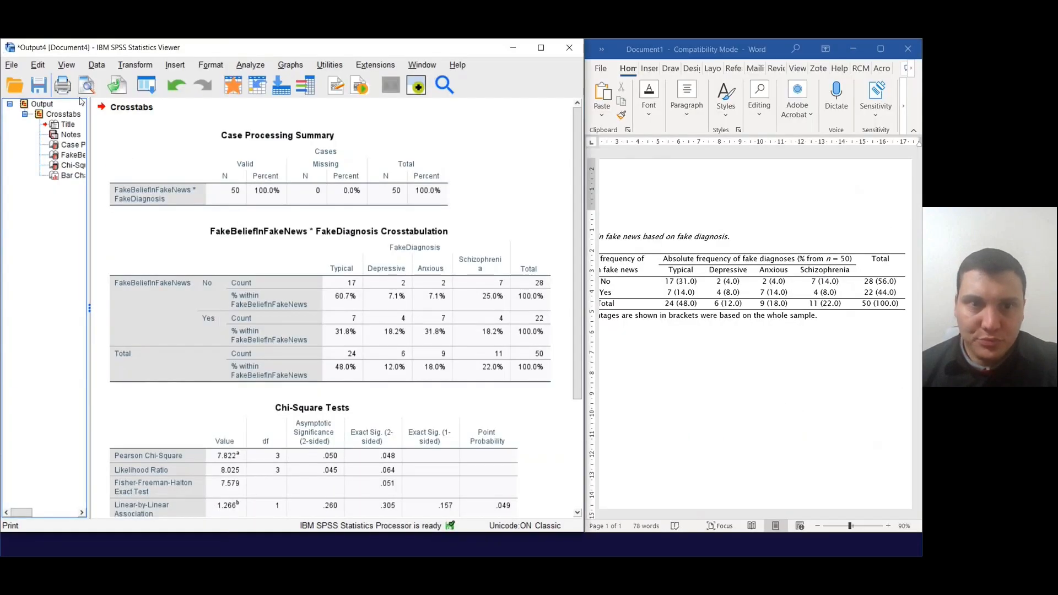
pyautogui.scroll(-2, 272, 265)
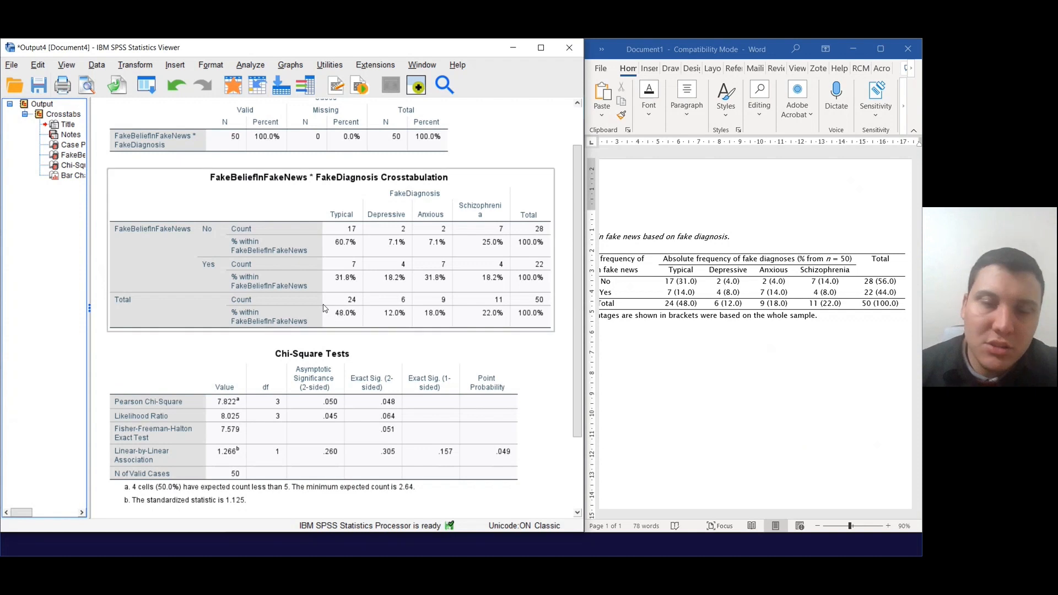
pyautogui.click(741, 315)
pyautogui.moveTo(776, 514)
pyautogui.mouseDown()
pyautogui.moveTo(820, 515)
pyautogui.moveTo(751, 527)
pyautogui.moveTo(763, 514)
pyautogui.mouseUp()
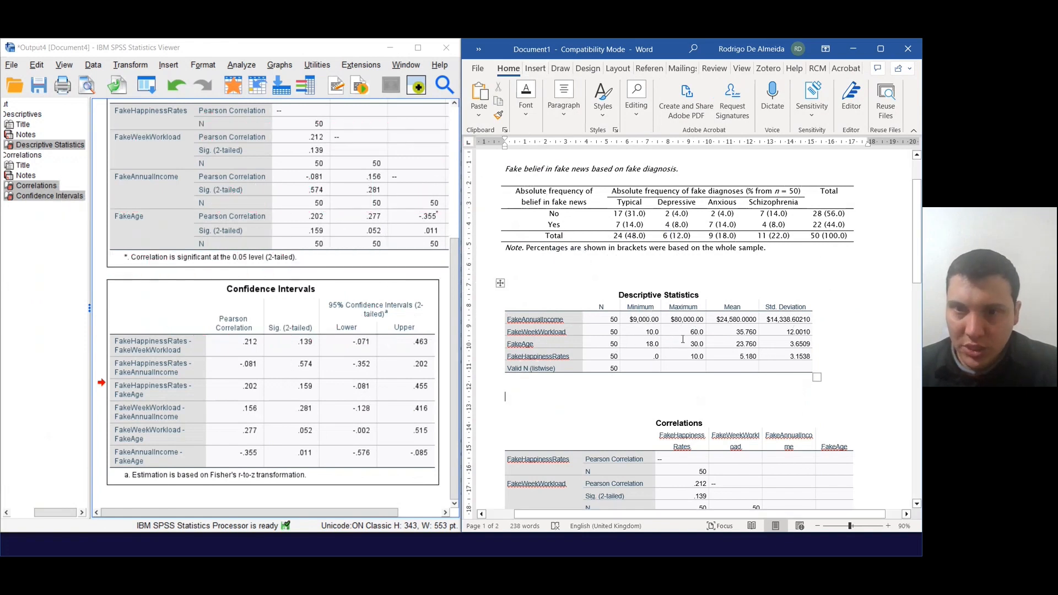
# Step: In Word, insert a five-by-five table below Descriptive Statistics and label its first column Variables, Fake Annual Income and Fake Week Workload (h)
pyautogui.click(535, 68)
pyautogui.click(512, 99)
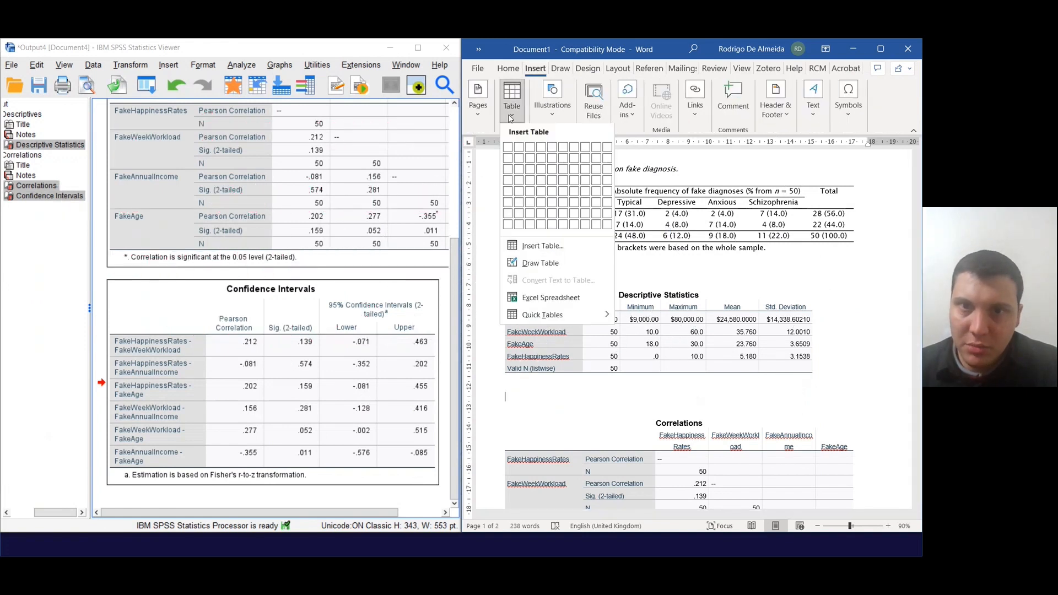
pyautogui.click(550, 187)
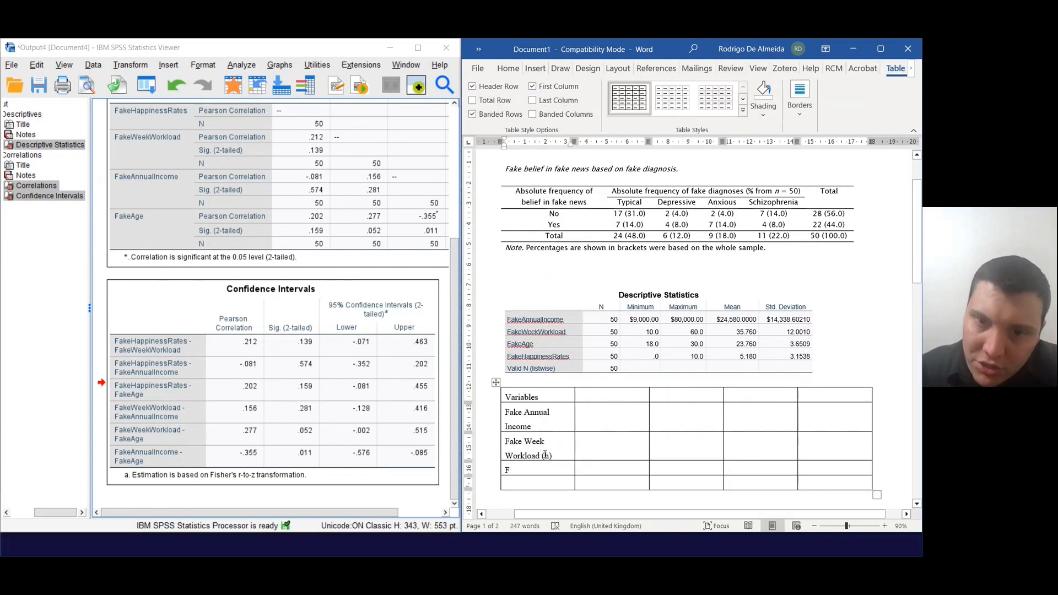
# Step: Add the unit ($) to the Fake Annual Income row label in the new table
pyautogui.click(689, 444)
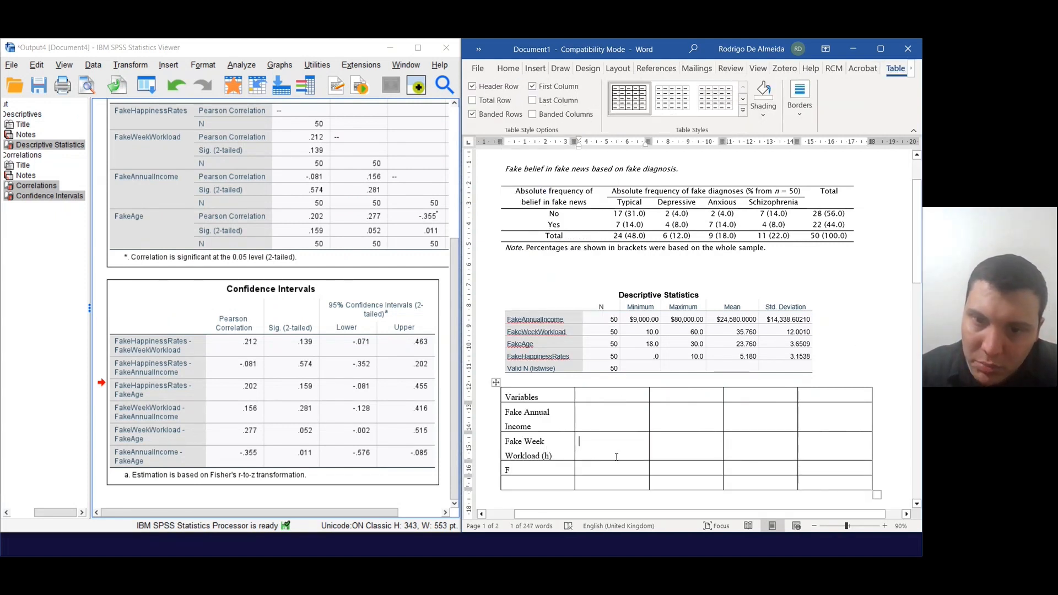
pyautogui.click(771, 446)
pyautogui.click(809, 448)
pyautogui.click(547, 424)
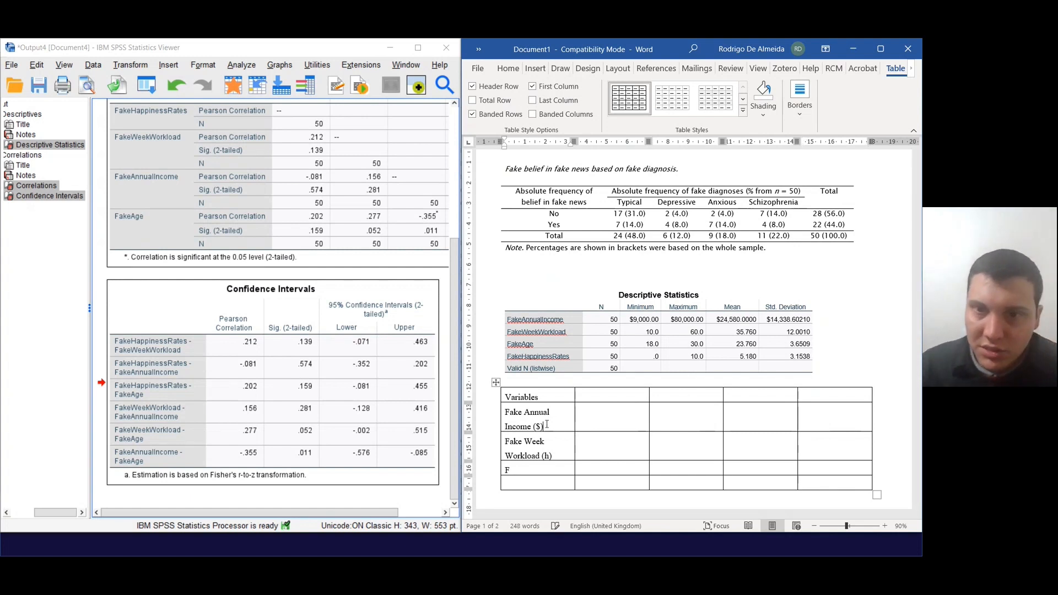
# Step: Complete the row labels with Fake age (years) and Fake Happiness Rates (0–10), and add the column headings Mean and SD
pyautogui.press('Tab')
pyautogui.press('Tab')
pyautogui.press('Tab')
pyautogui.press('Tab')
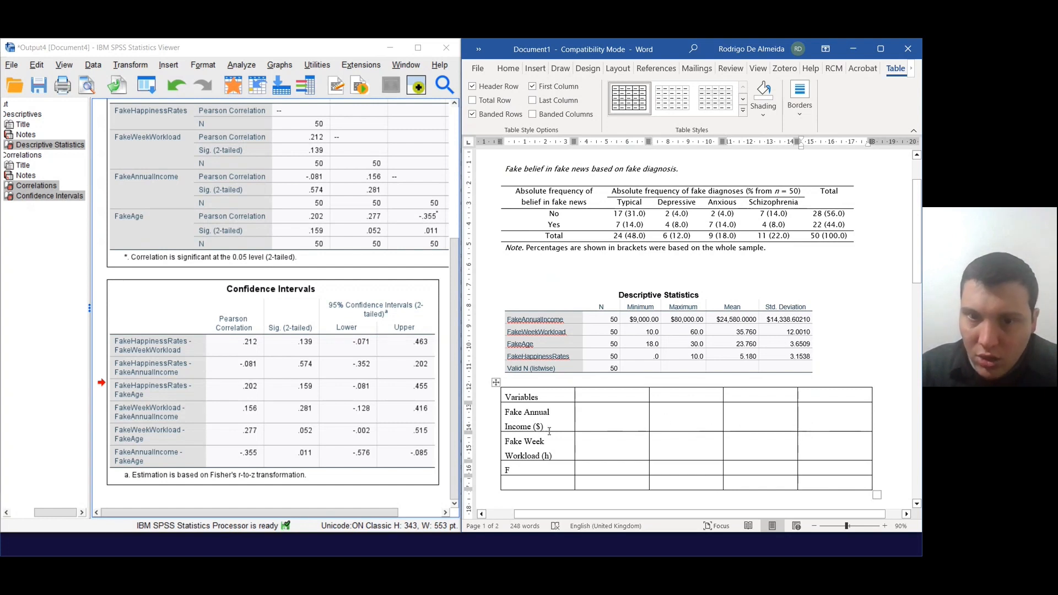
pyautogui.moveTo(531, 427); pyautogui.dragTo(823, 414)
pyautogui.press('Left')
pyautogui.click(534, 451)
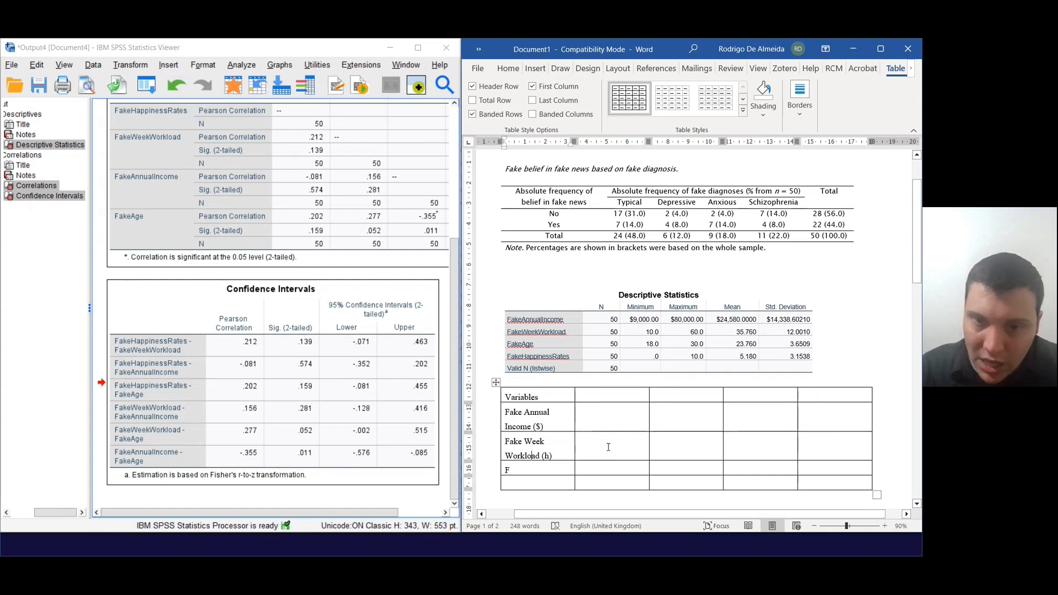
pyautogui.moveTo(606, 446); pyautogui.dragTo(839, 445)
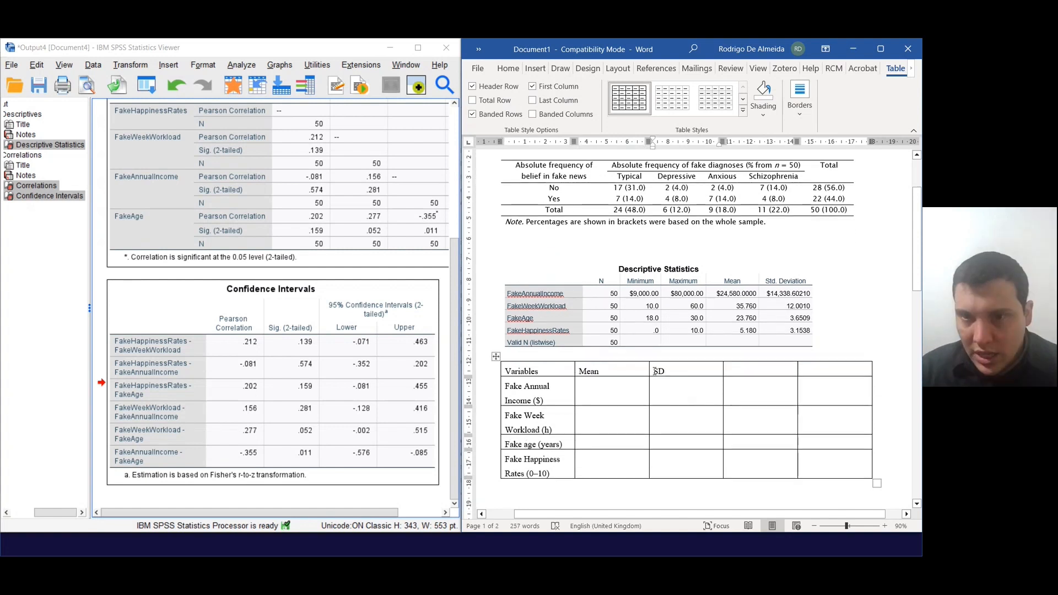
# Step: Add the column headings Minimum and Maximum after SD in the new descriptive statistics table
pyautogui.doubleClick(659, 371)
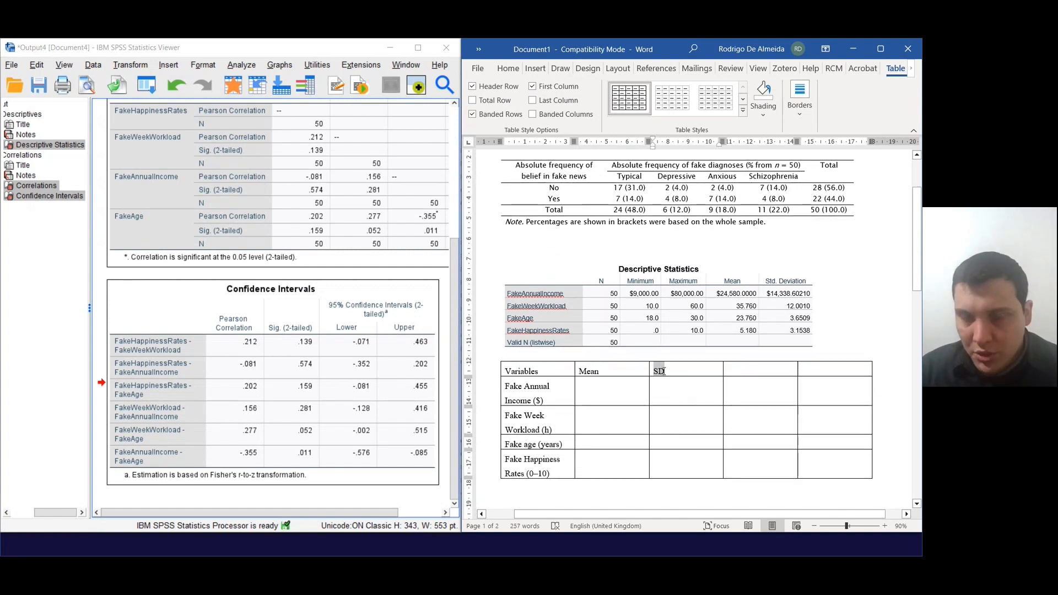
pyautogui.click(664, 371)
pyautogui.doubleClick(661, 371)
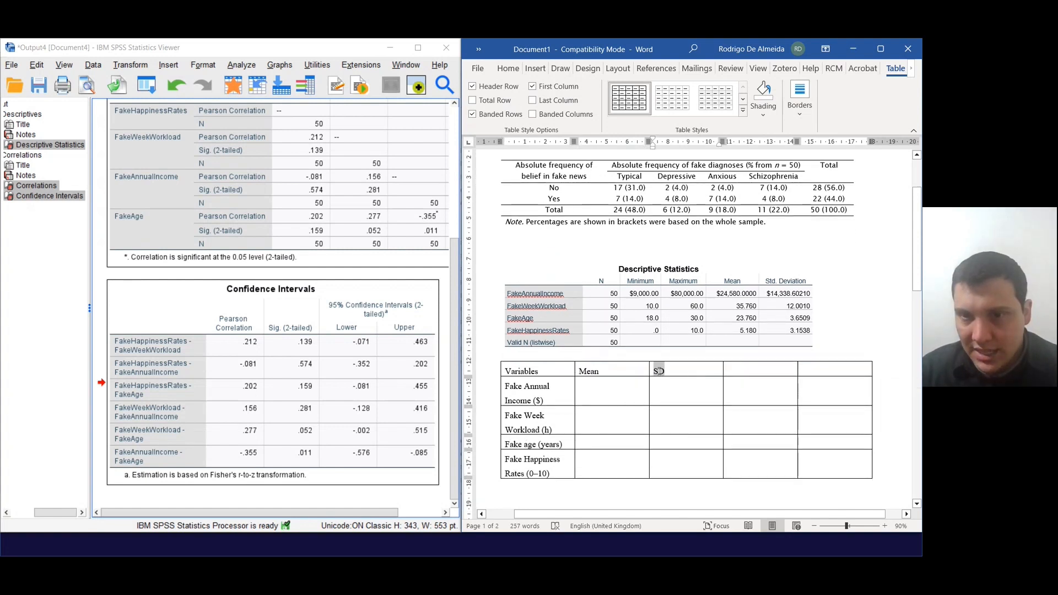
pyautogui.click(741, 366)
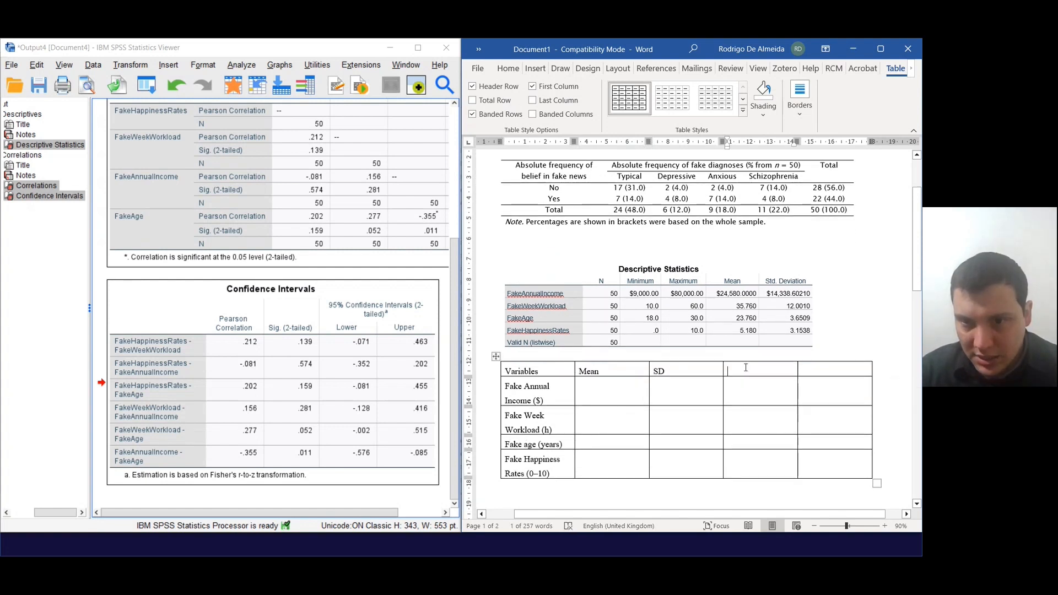
pyautogui.tripleClick(659, 372)
pyautogui.click(660, 369)
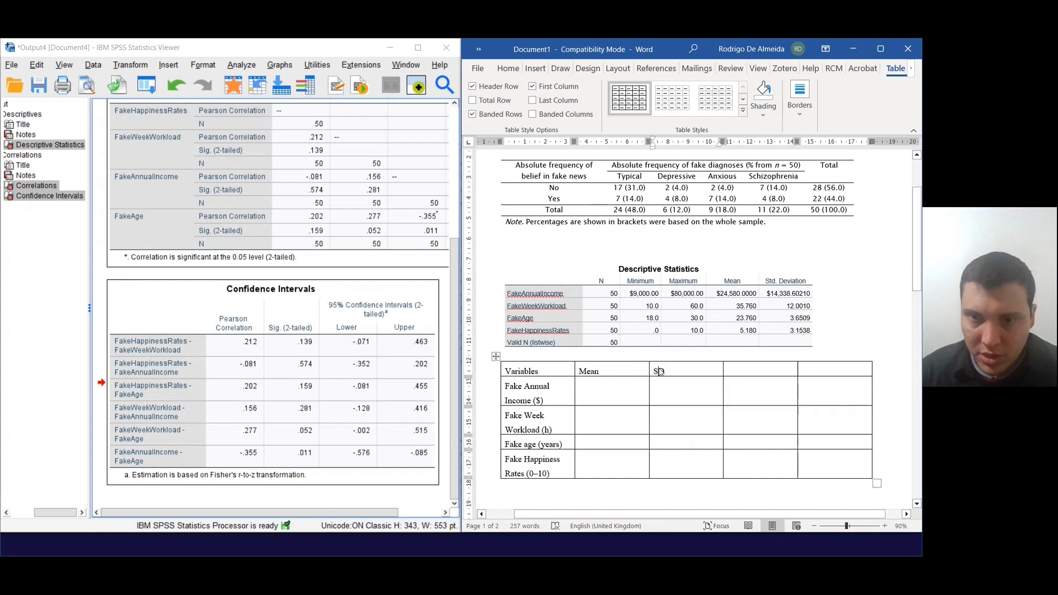
pyautogui.click(677, 485)
pyautogui.click(764, 371)
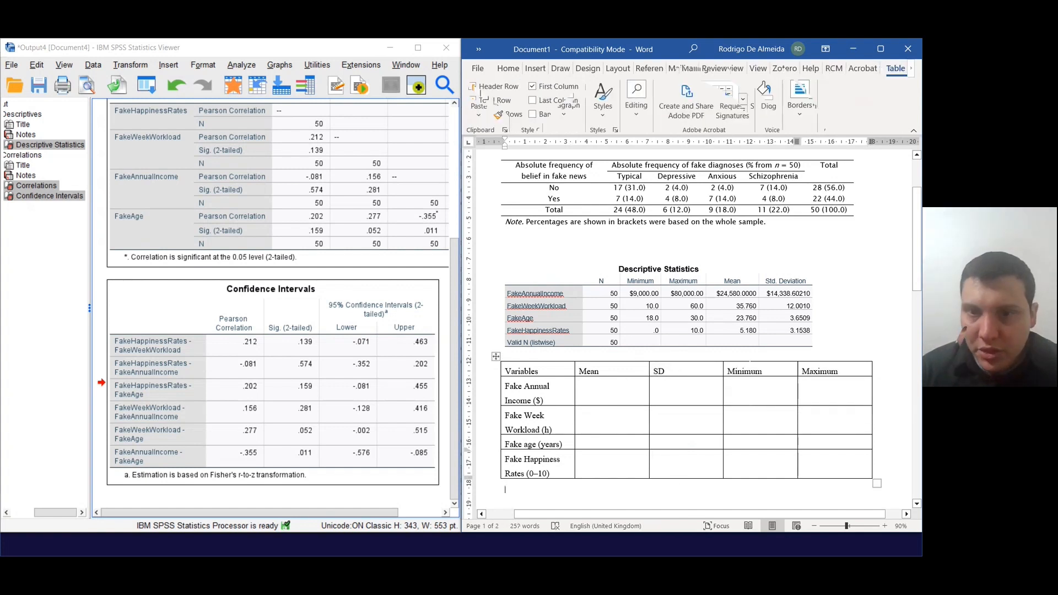
# Step: Combine the mean and SD columns under the heading Mean (SD) and fill in each variable's descriptive values with two decimals
pyautogui.write('(SD)')
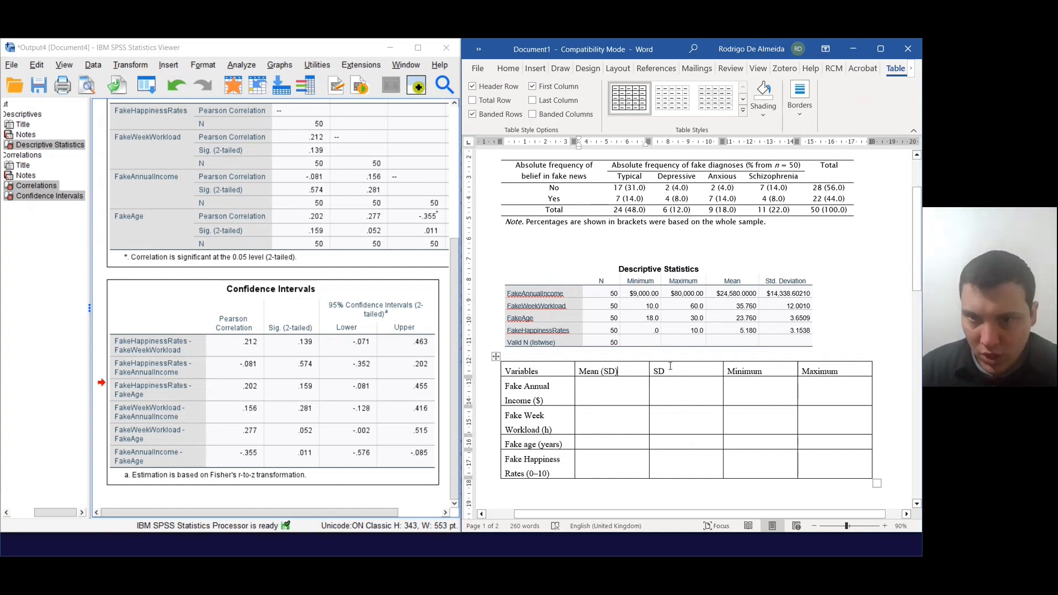
pyautogui.click(838, 445)
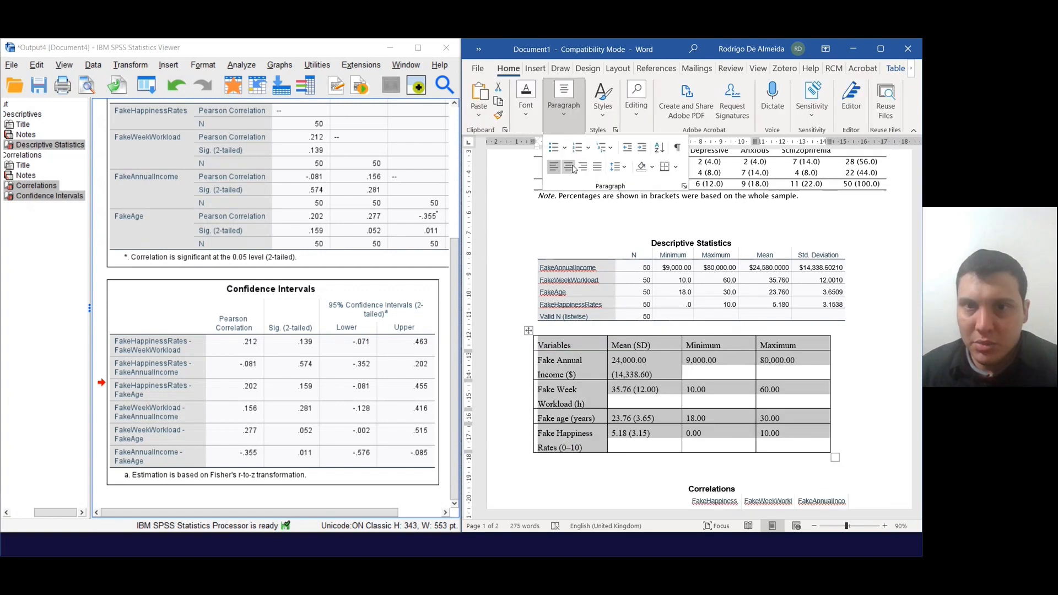
# Step: Centre the contents of all cells in the descriptive statistics table horizontally and vertically
pyautogui.rightClick(654, 367)
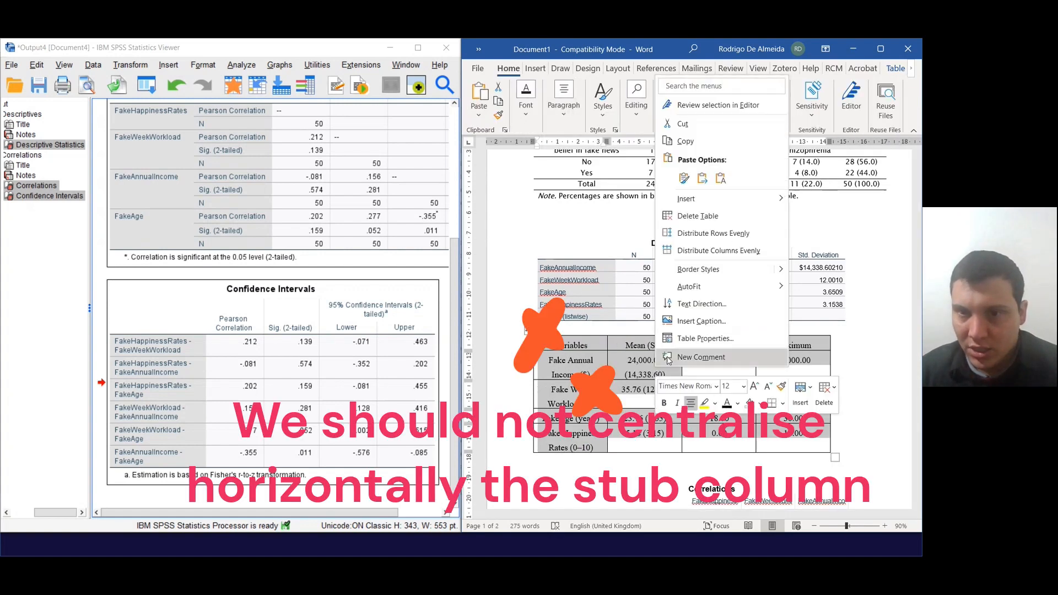
pyautogui.click(695, 338)
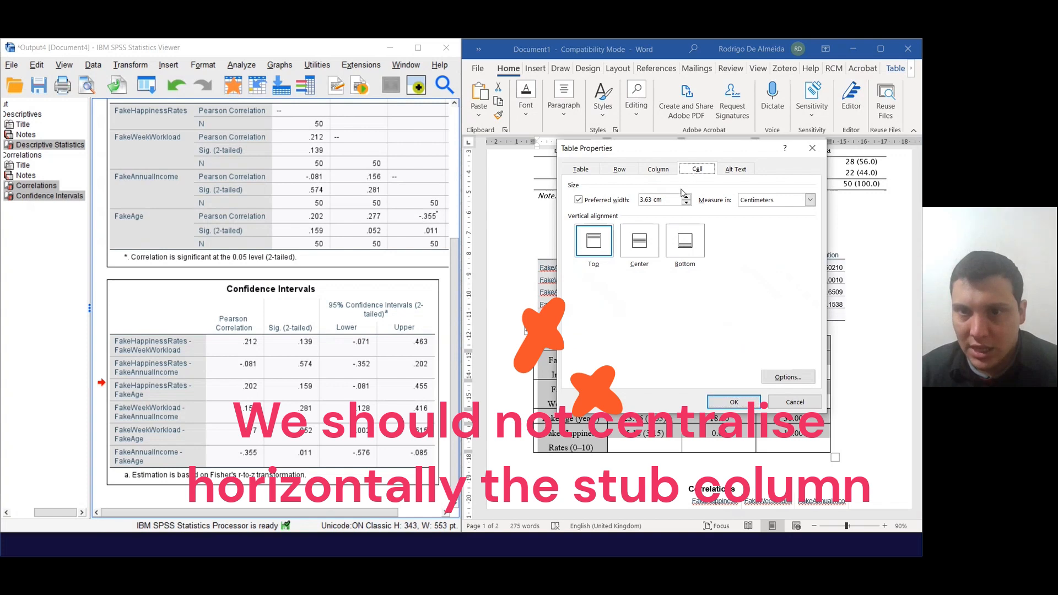
pyautogui.click(647, 242)
pyautogui.click(729, 400)
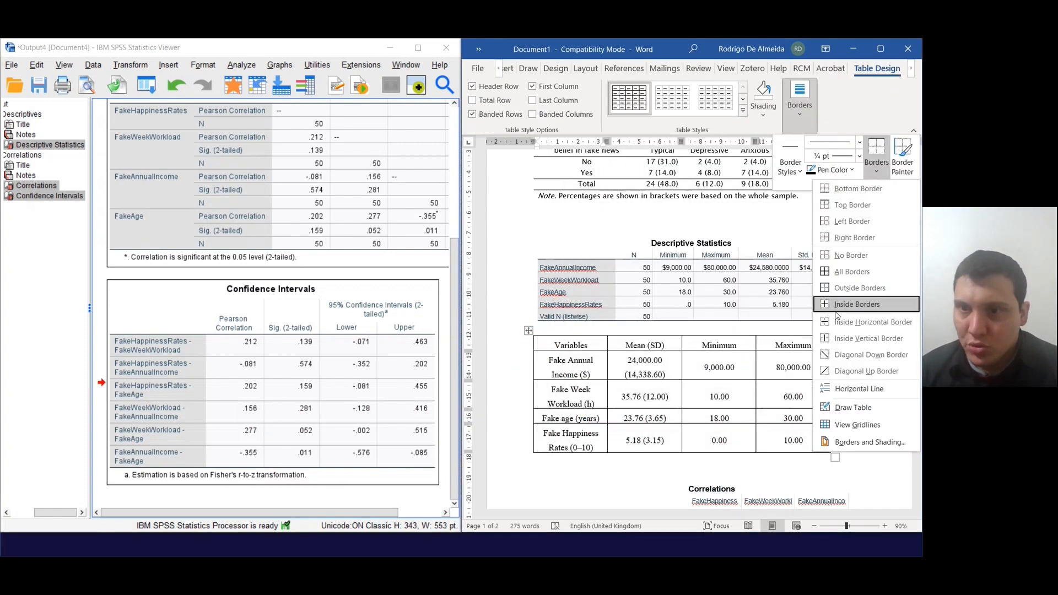
# Step: Remove all borders from the new descriptive statistics table
pyautogui.click(851, 255)
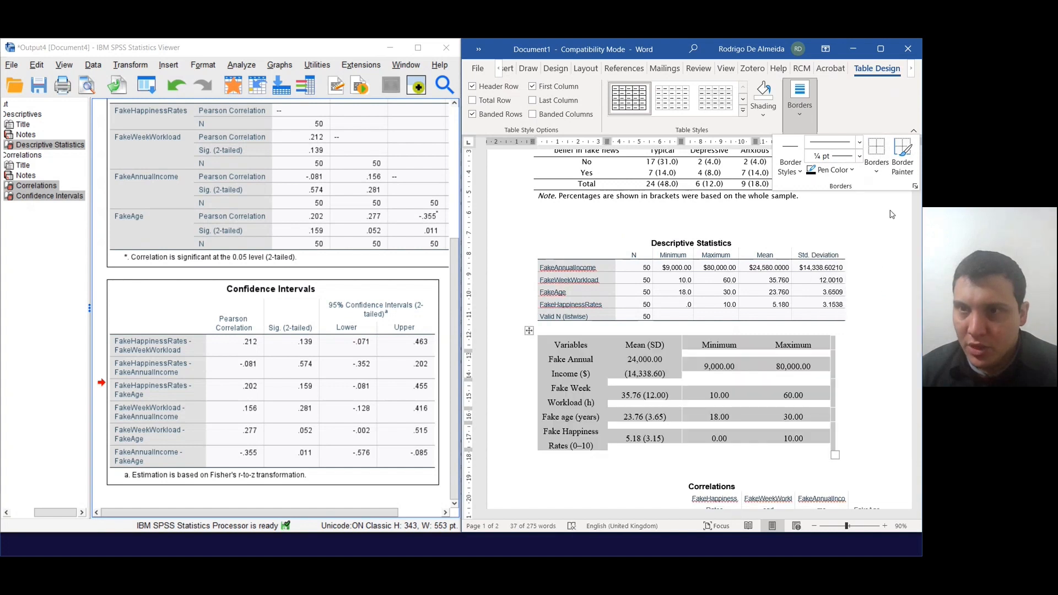
pyautogui.click(828, 357)
pyautogui.click(633, 363)
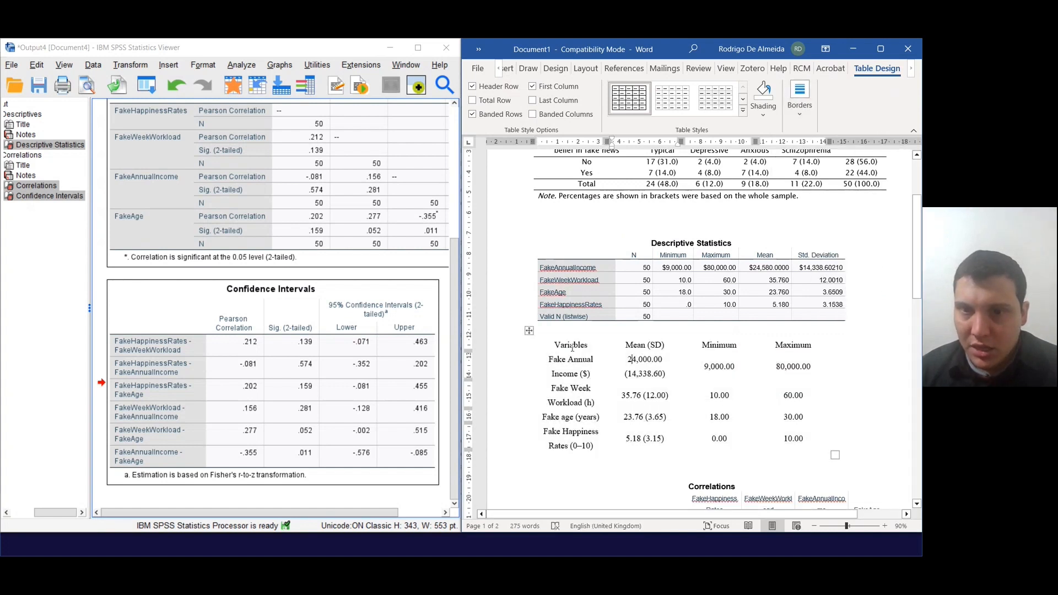
# Step: Show the table gridlines and add ¼ pt top and bottom borders to the whole descriptive statistics table
pyautogui.moveTo(573, 346); pyautogui.dragTo(796, 439)
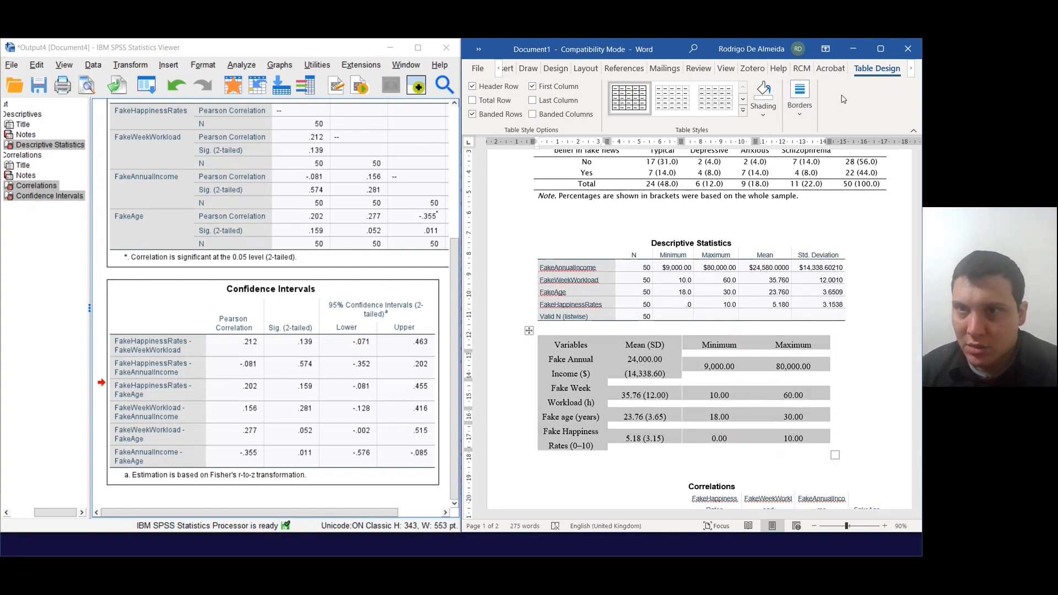
pyautogui.click(800, 98)
pyautogui.click(876, 159)
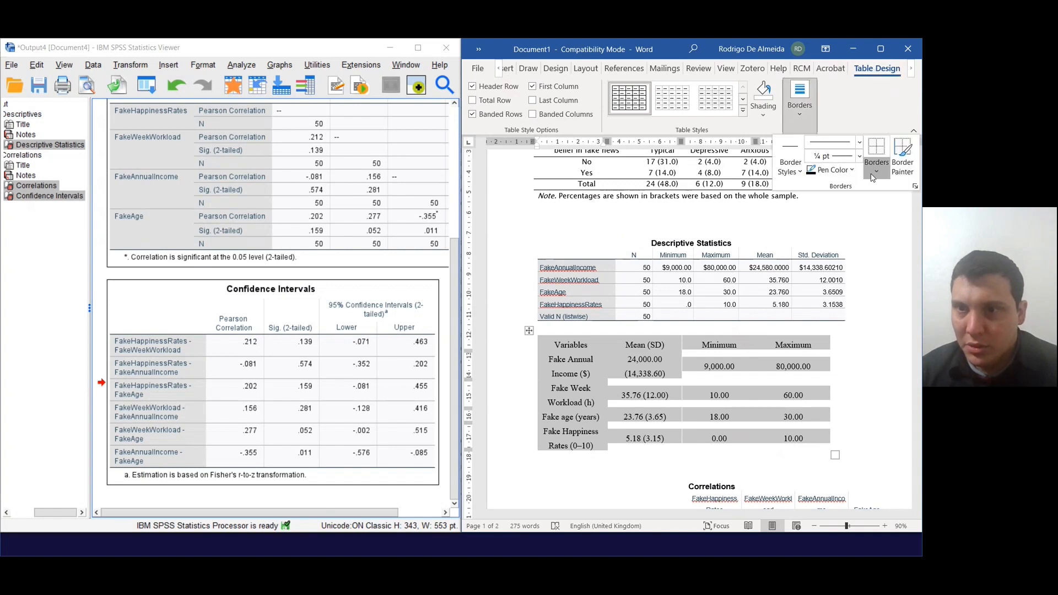
pyautogui.click(857, 425)
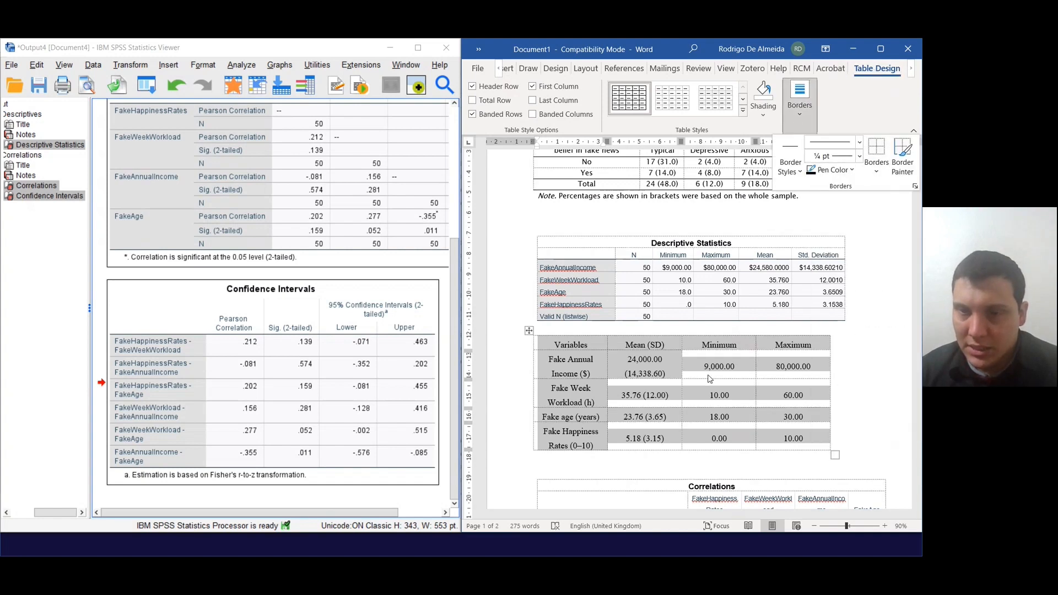
pyautogui.click(876, 172)
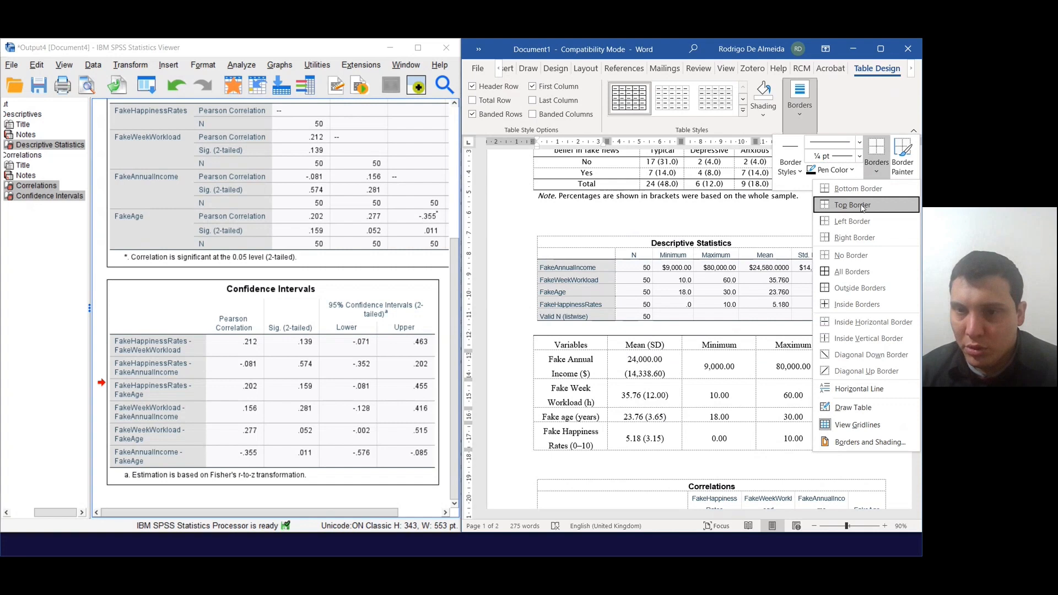
pyautogui.click(863, 206)
pyautogui.click(876, 172)
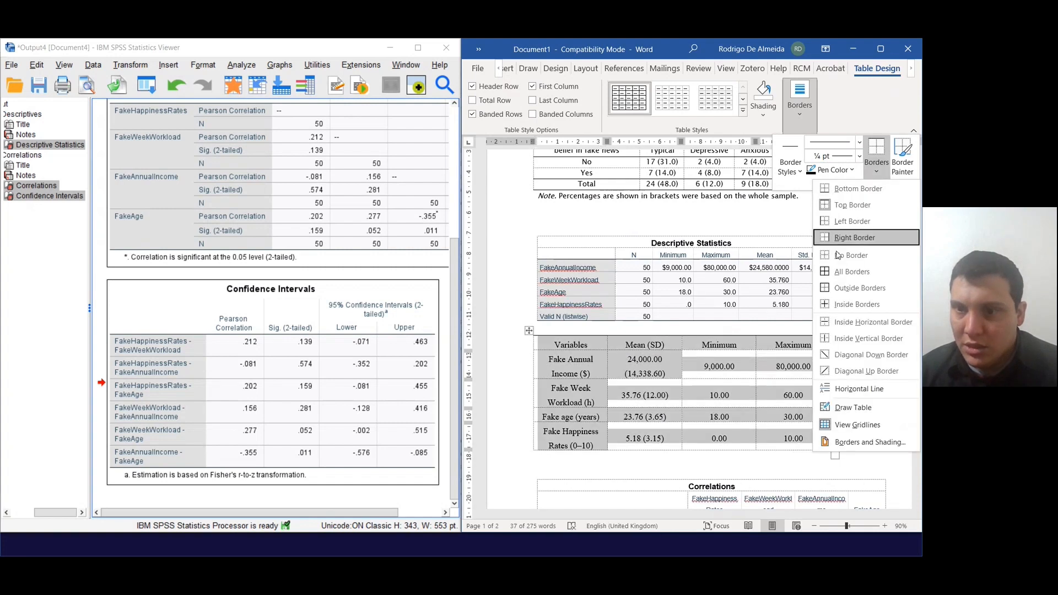
pyautogui.click(860, 288)
pyautogui.click(587, 342)
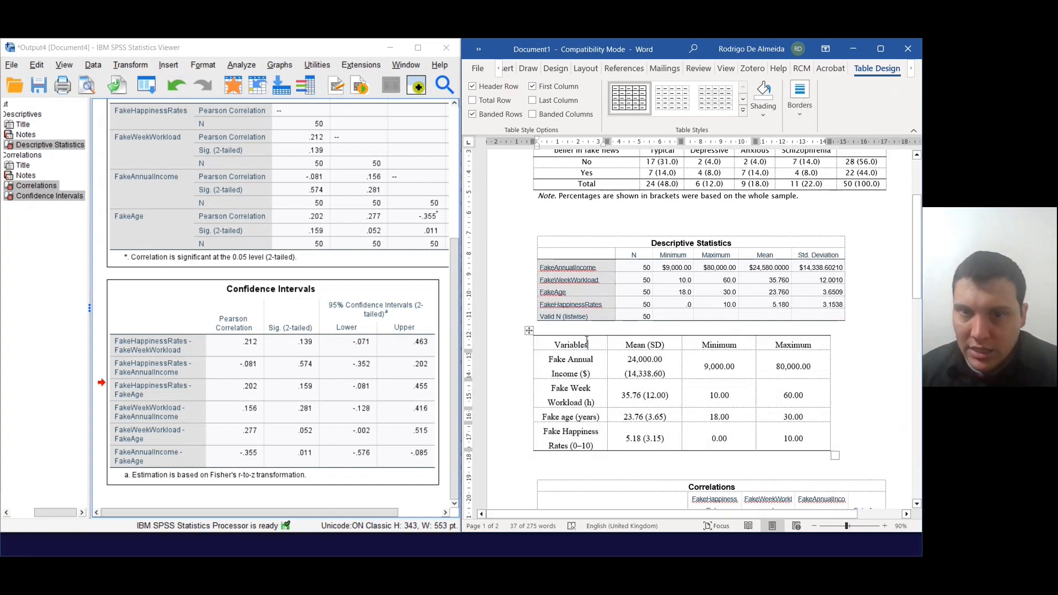
# Step: Add a bottom border beneath the table's header row and hide the table gridlines
pyautogui.moveTo(587, 342); pyautogui.dragTo(799, 344)
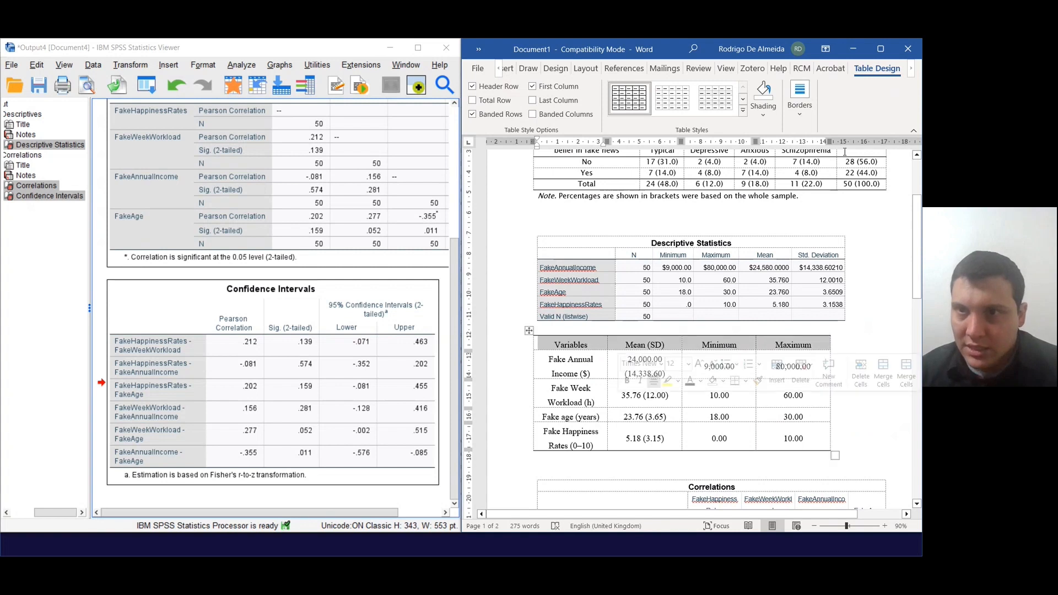
pyautogui.click(800, 98)
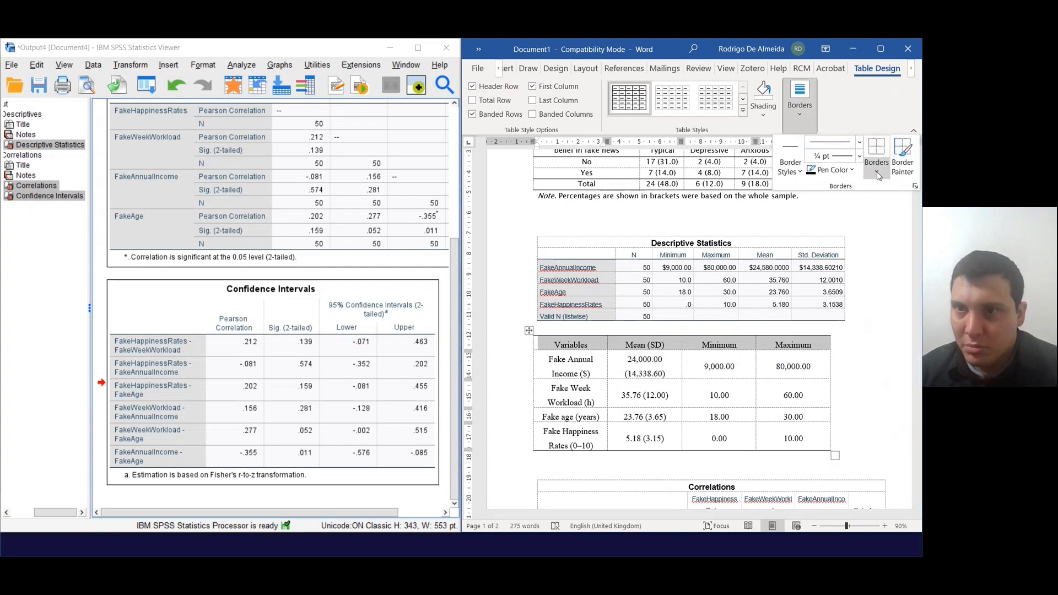
pyautogui.click(876, 150)
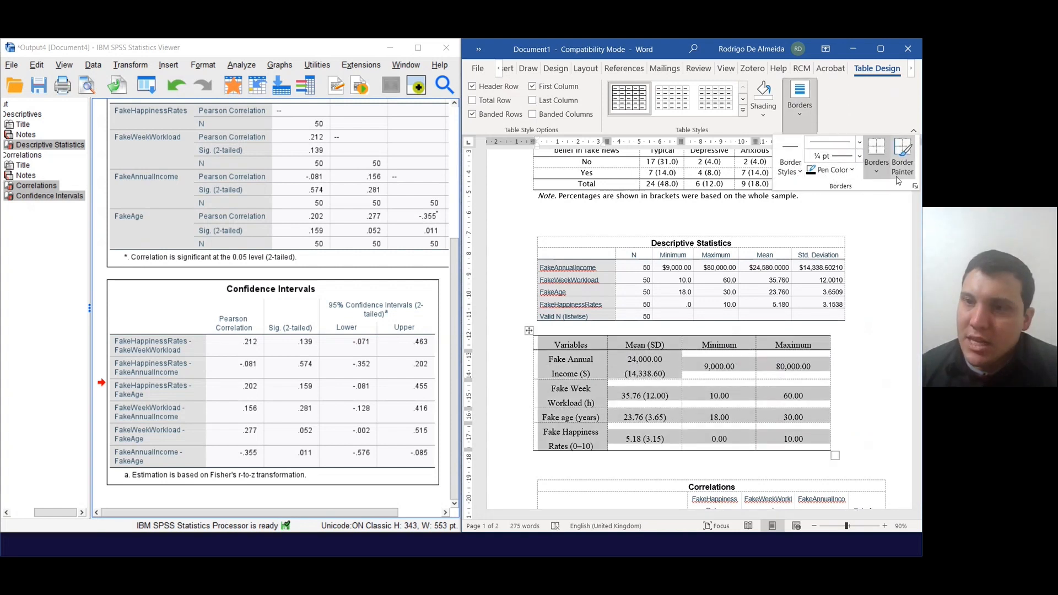
pyautogui.click(876, 171)
pyautogui.click(823, 428)
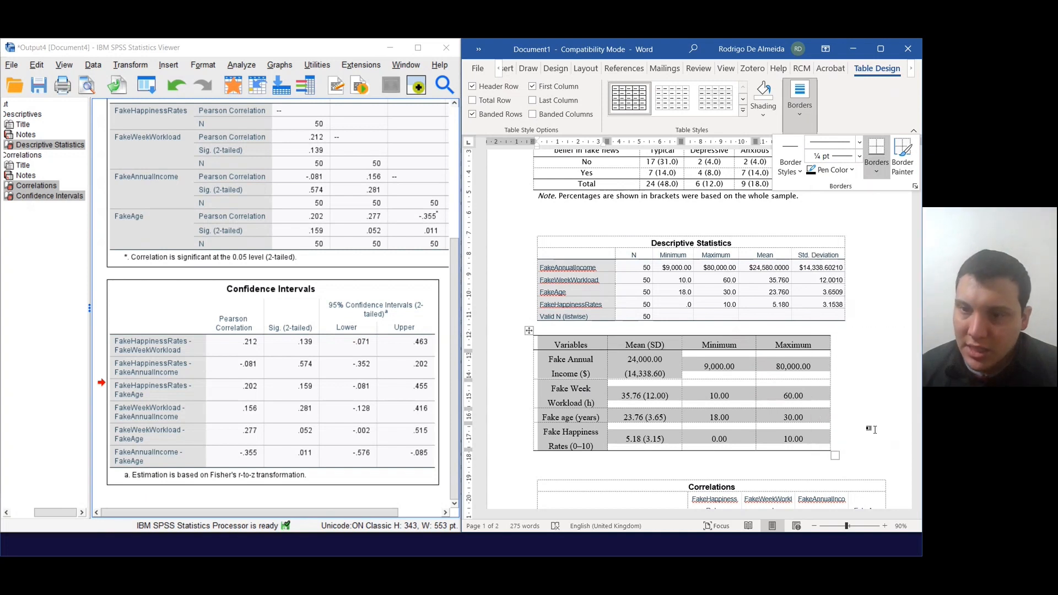
pyautogui.click(816, 434)
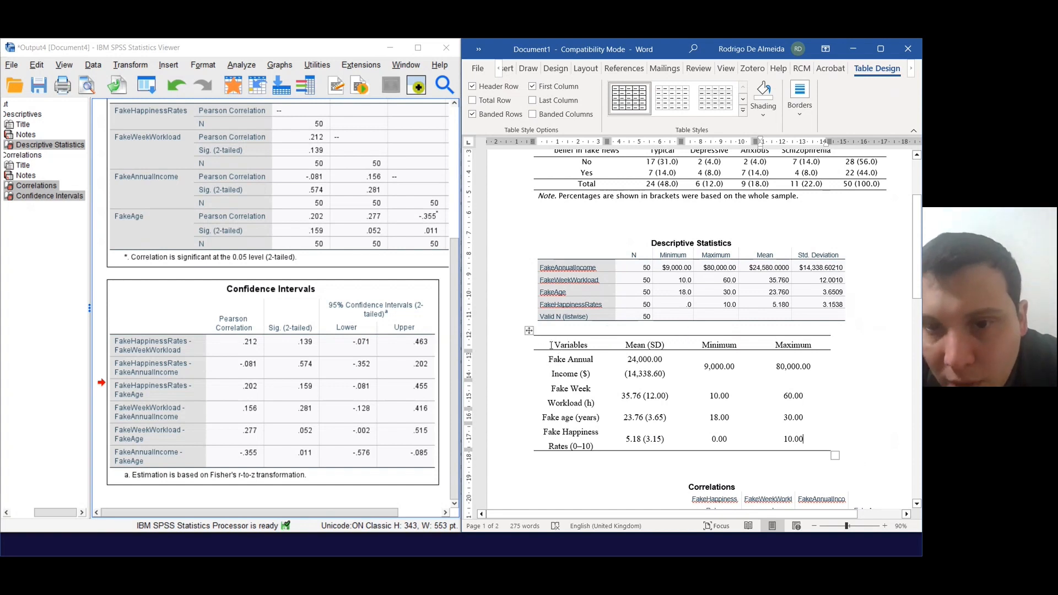
# Step: Apply 1 ½ pt top and bottom borders to the descriptive statistics table and fit its column widths to their contents
pyautogui.moveTo(551, 346); pyautogui.dragTo(801, 429)
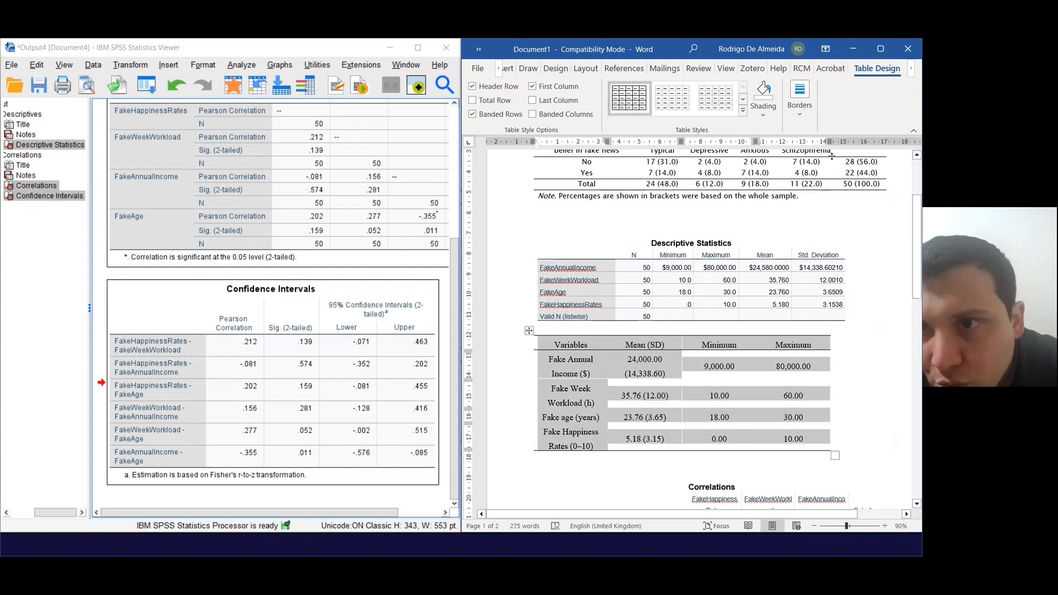
pyautogui.click(799, 96)
pyautogui.click(859, 143)
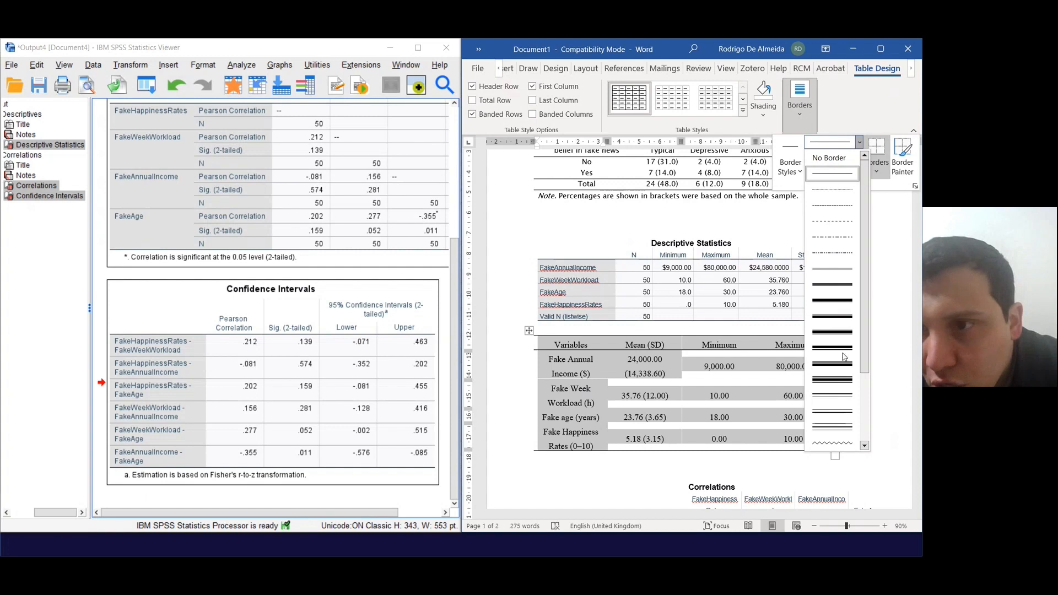
pyautogui.click(859, 142)
pyautogui.click(859, 156)
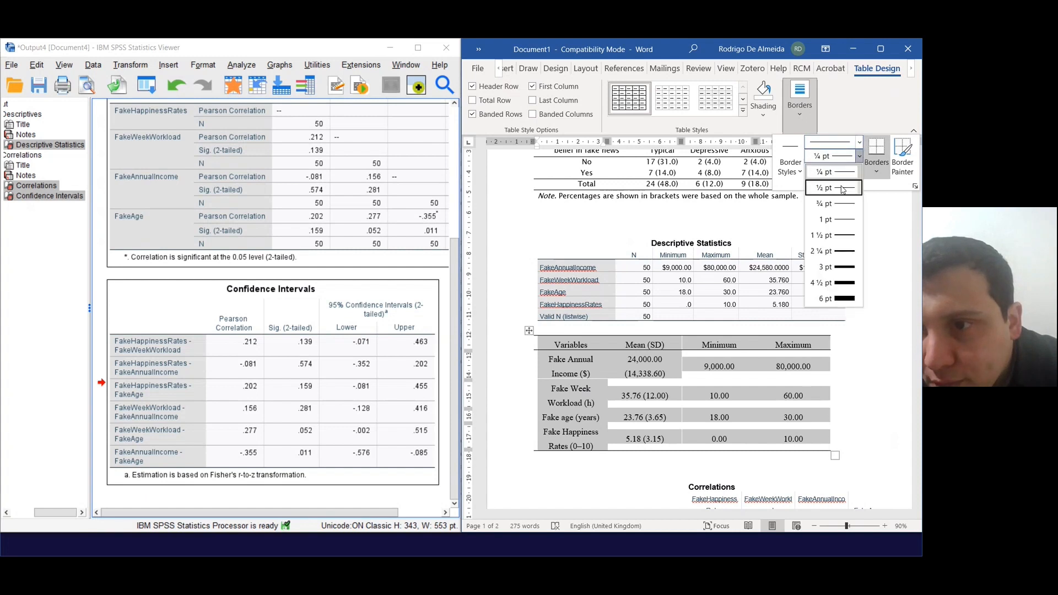
pyautogui.click(843, 235)
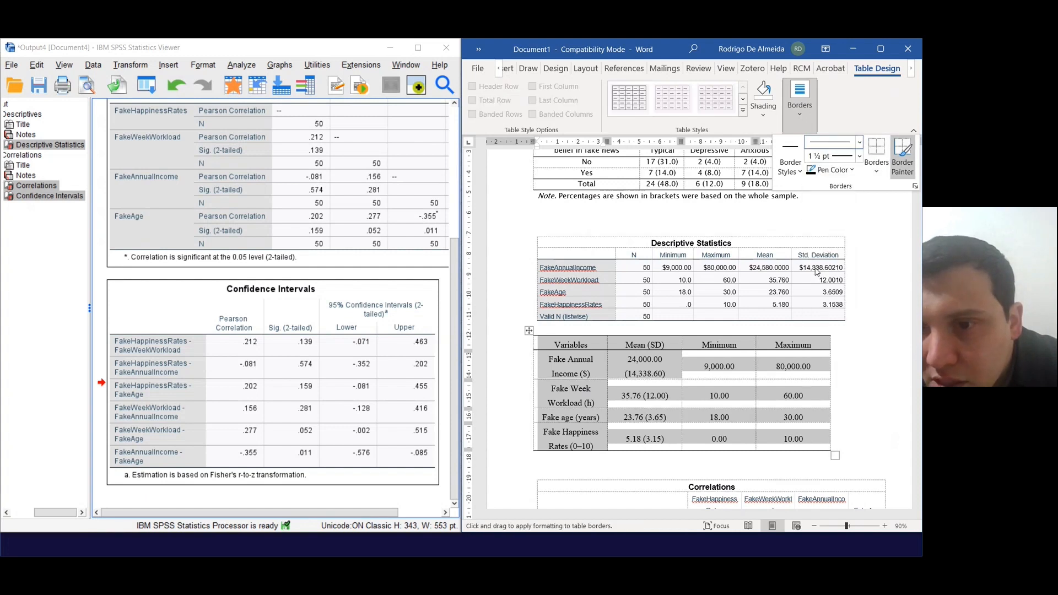
pyautogui.click(875, 175)
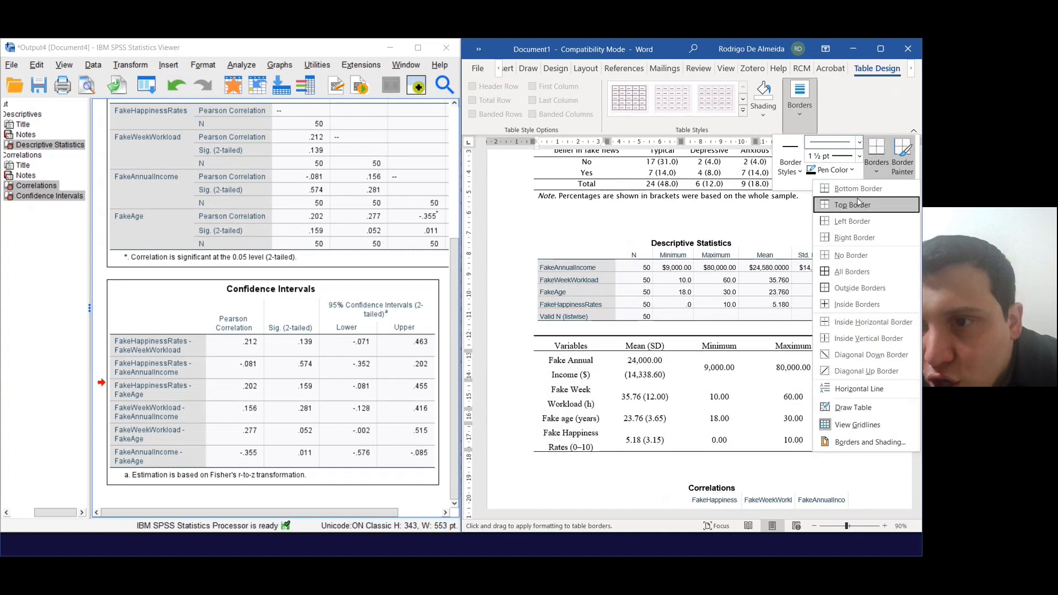
pyautogui.click(858, 205)
pyautogui.click(876, 169)
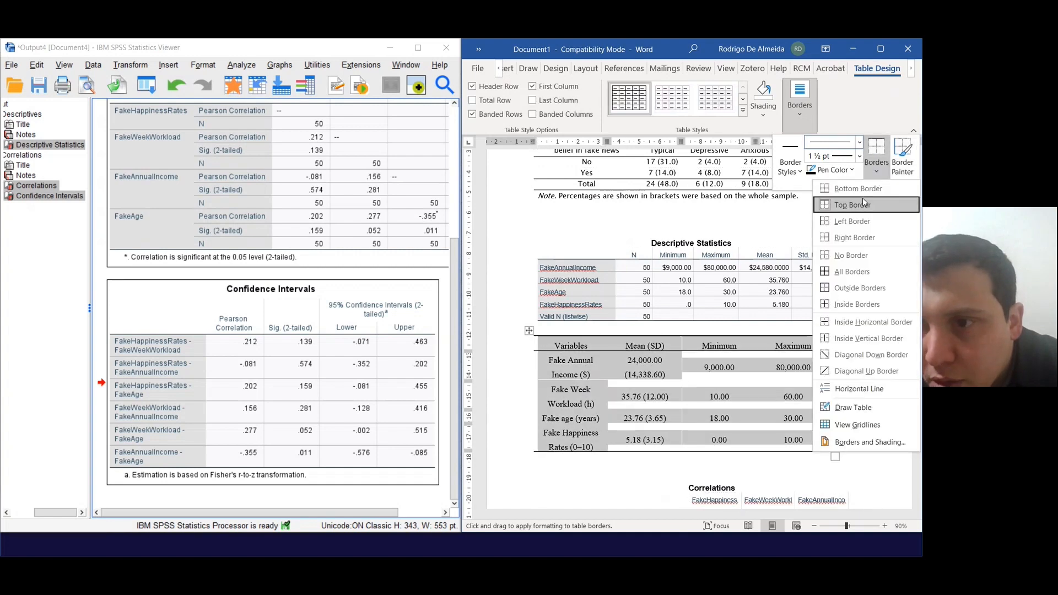
pyautogui.click(858, 189)
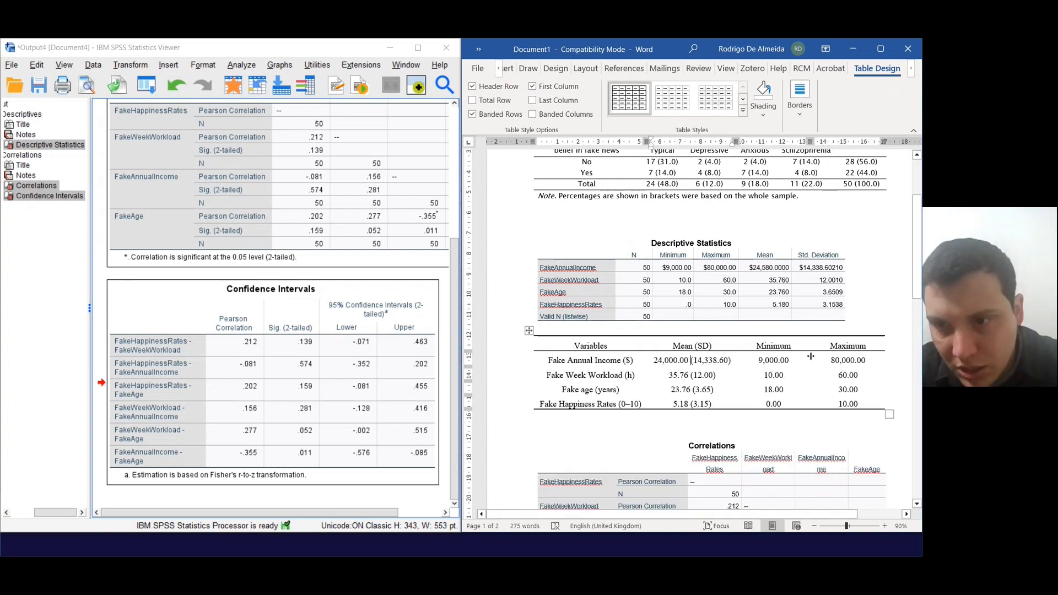
pyautogui.doubleClick(810, 356)
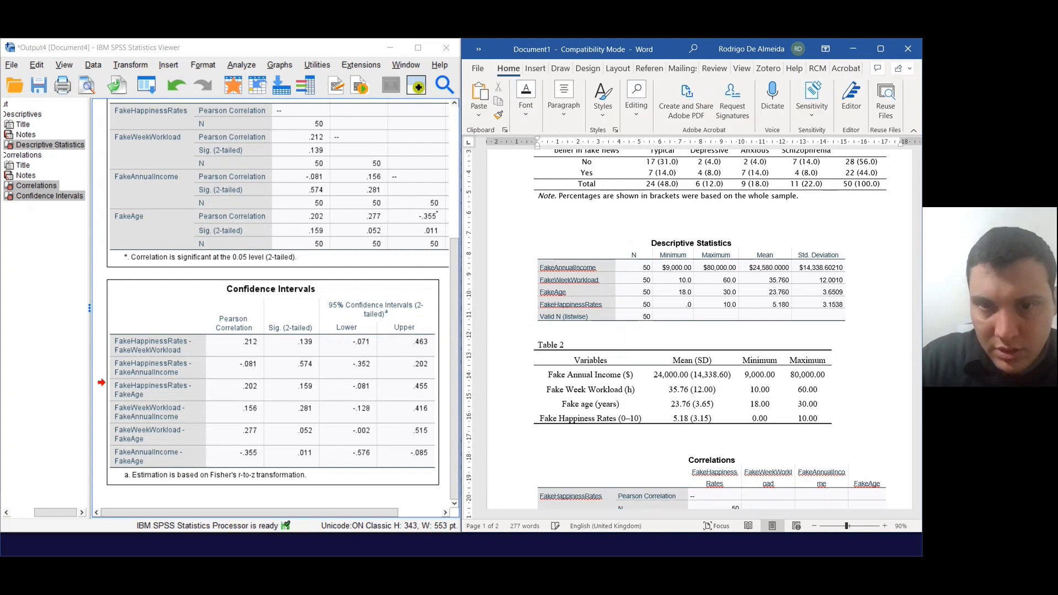
# Step: Caption the table Table 2 in bold, with the italic title Descriptive statistics for fake annual income, fake working hours per week, fake age, and fake happiness rates
pyautogui.press('Return')
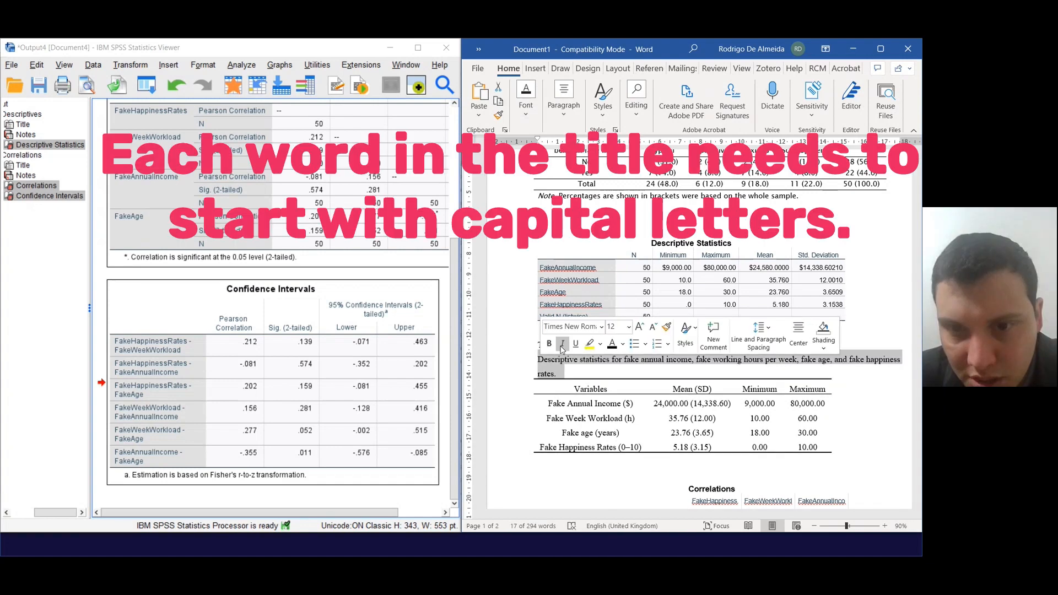
pyautogui.click(560, 343)
pyautogui.moveTo(567, 345); pyautogui.dragTo(554, 371)
pyautogui.click(547, 319)
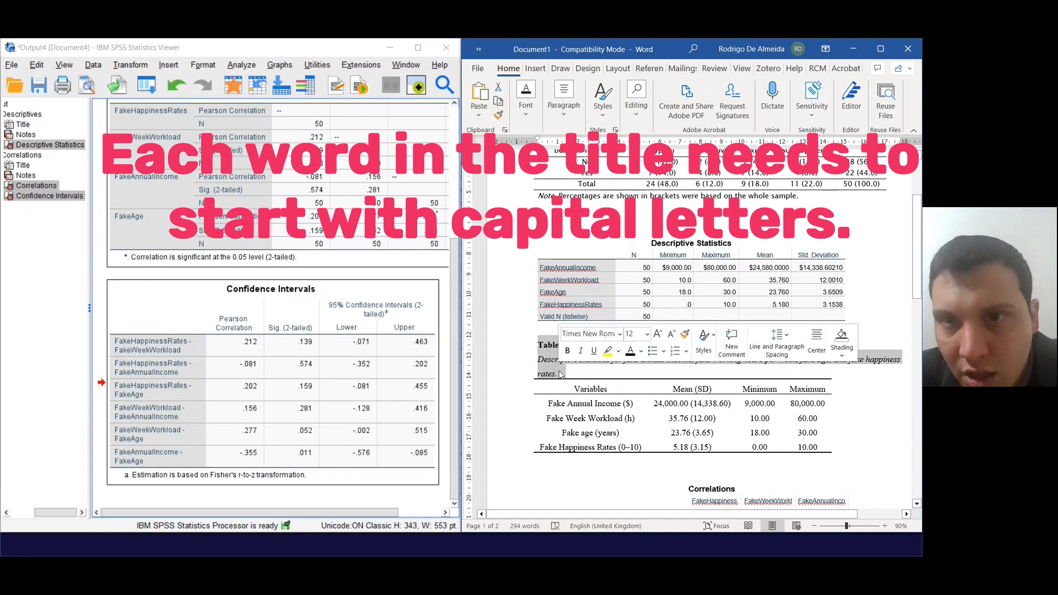
# Step: Set the line spacing of the Table 2 label and its title to double
pyautogui.click(563, 102)
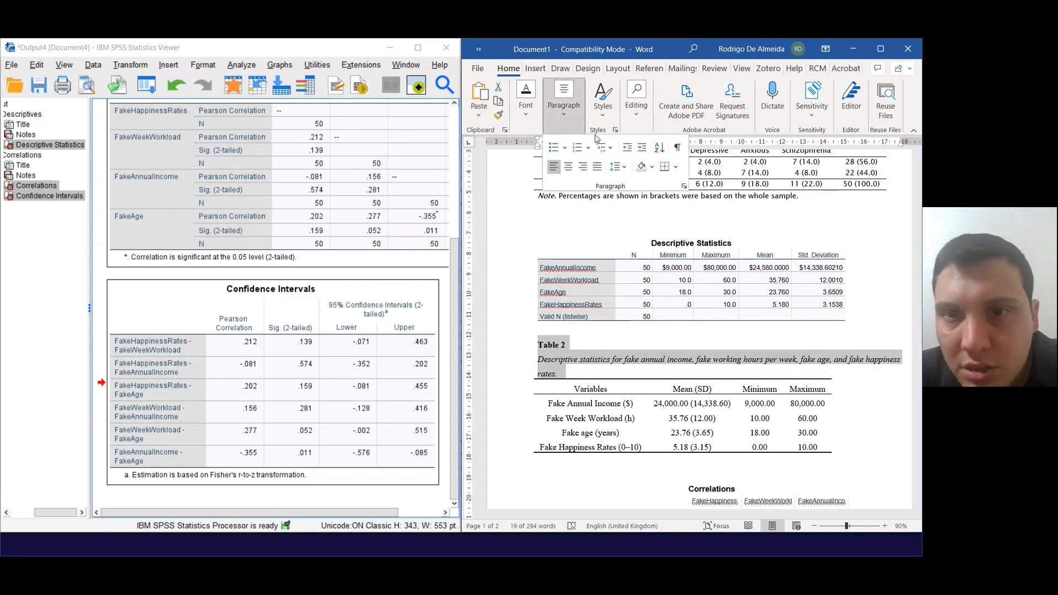
pyautogui.click(617, 167)
pyautogui.click(638, 232)
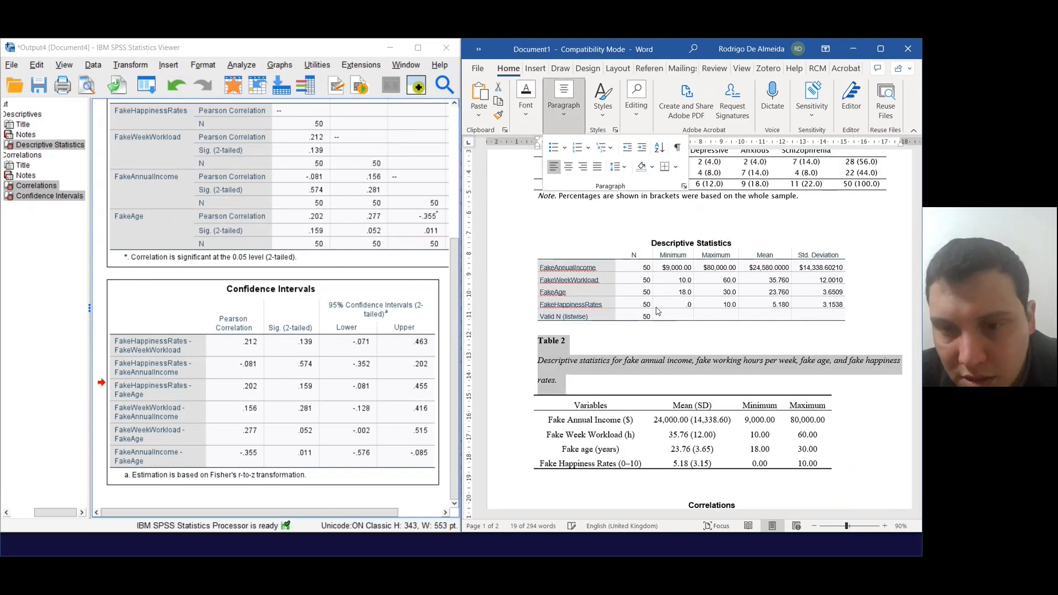
# Step: Insert a table with five columns and five rows on the empty line above the pasted SPSS Correlations table
pyautogui.scroll(-10, 667, 432)
pyautogui.click(535, 68)
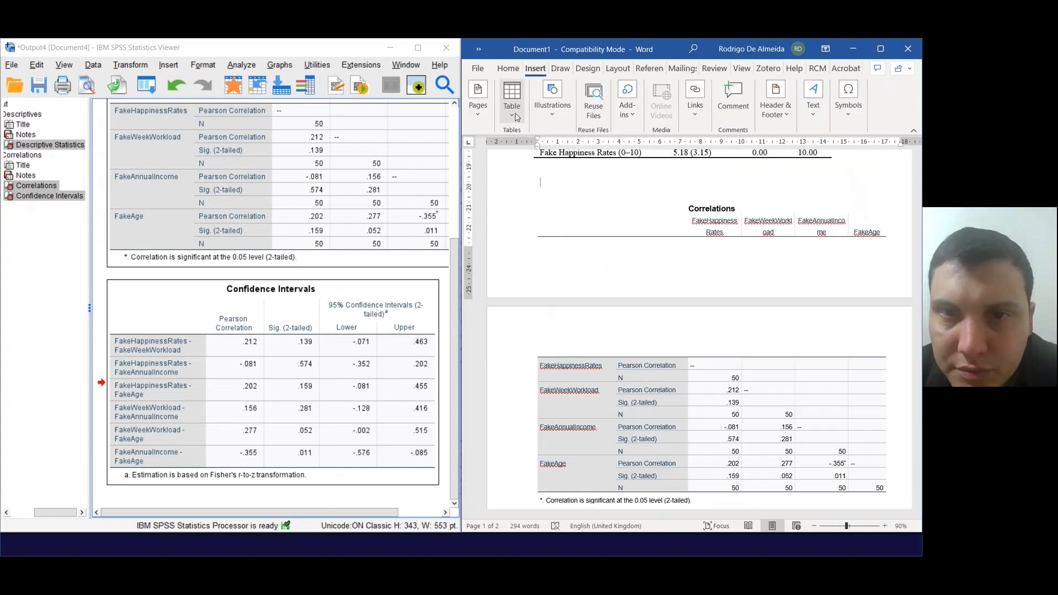
pyautogui.click(508, 100)
pyautogui.click(550, 193)
pyautogui.scroll(-2, 597, 273)
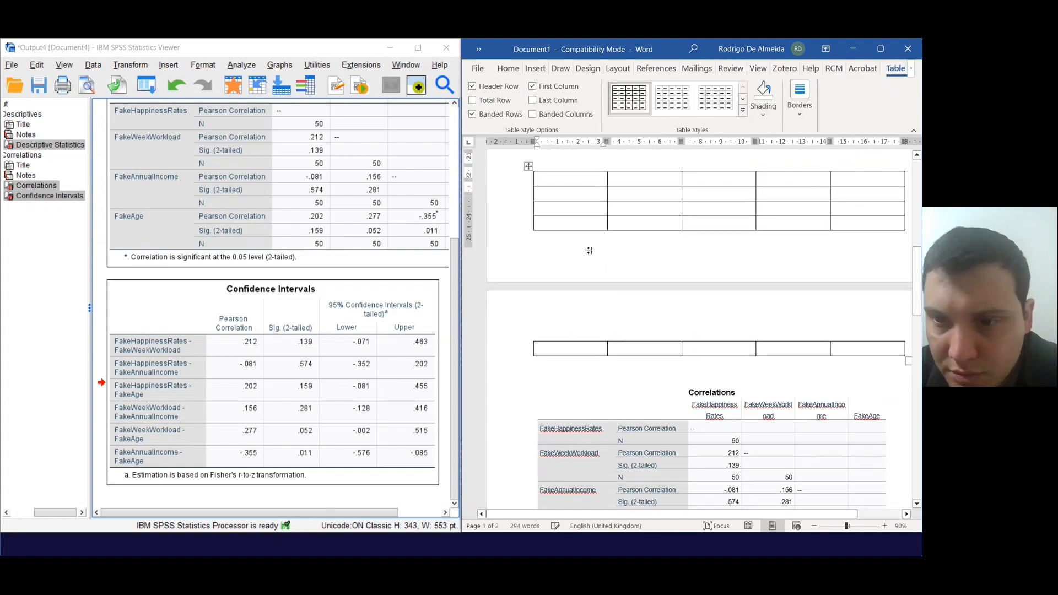
pyautogui.scroll(2, 645, 275)
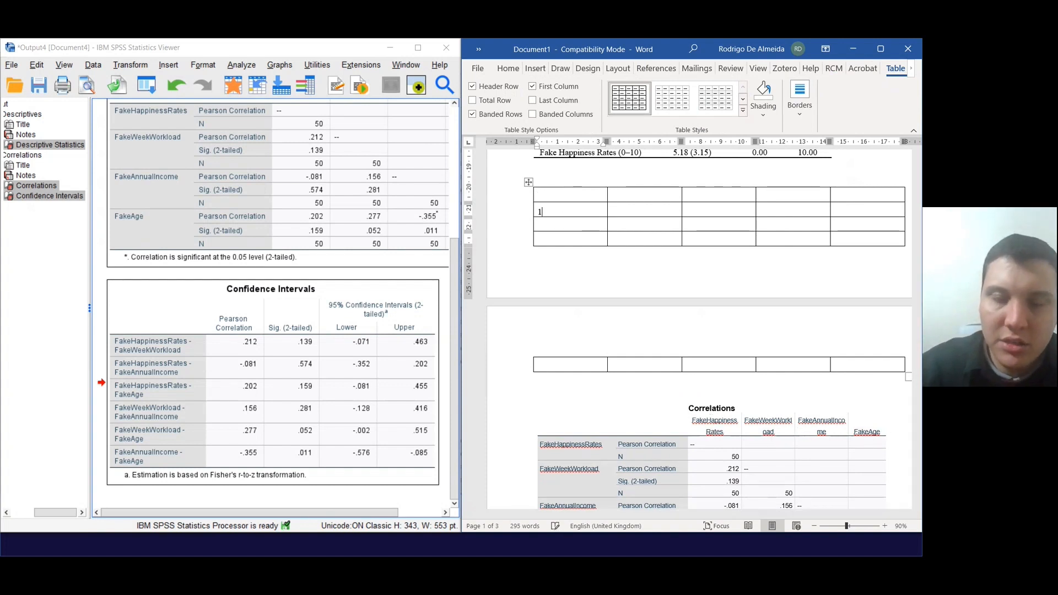
# Step: Label the rows below the header 1. Fake Happiness Rates, 2. Fake Week Workload, 3. Fake annual income and 4. Fake age., without automatic list numbering
pyautogui.write('1.')
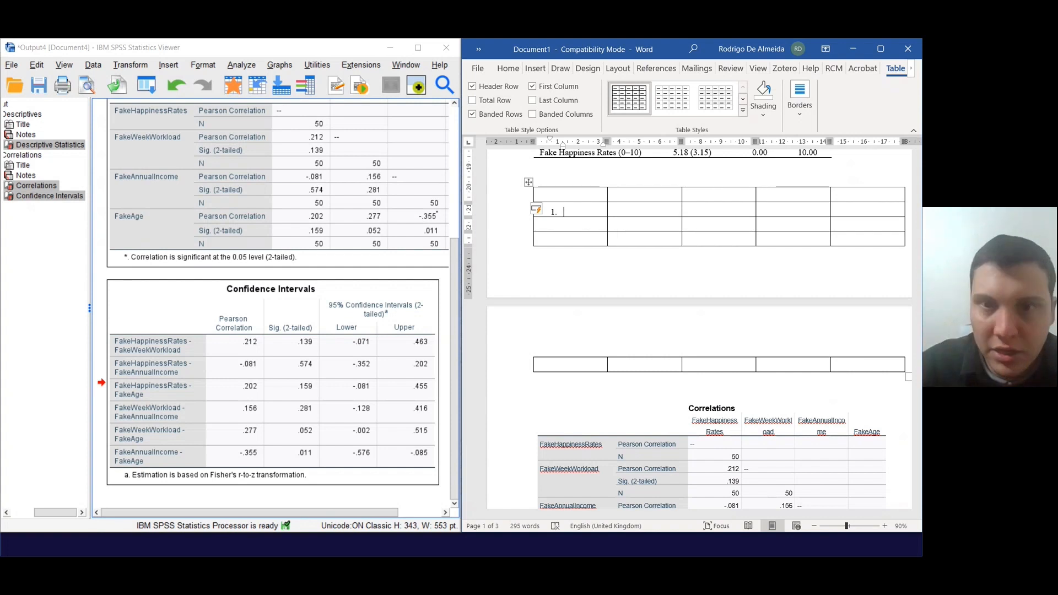
pyautogui.hotkey('ctrl', 'z')
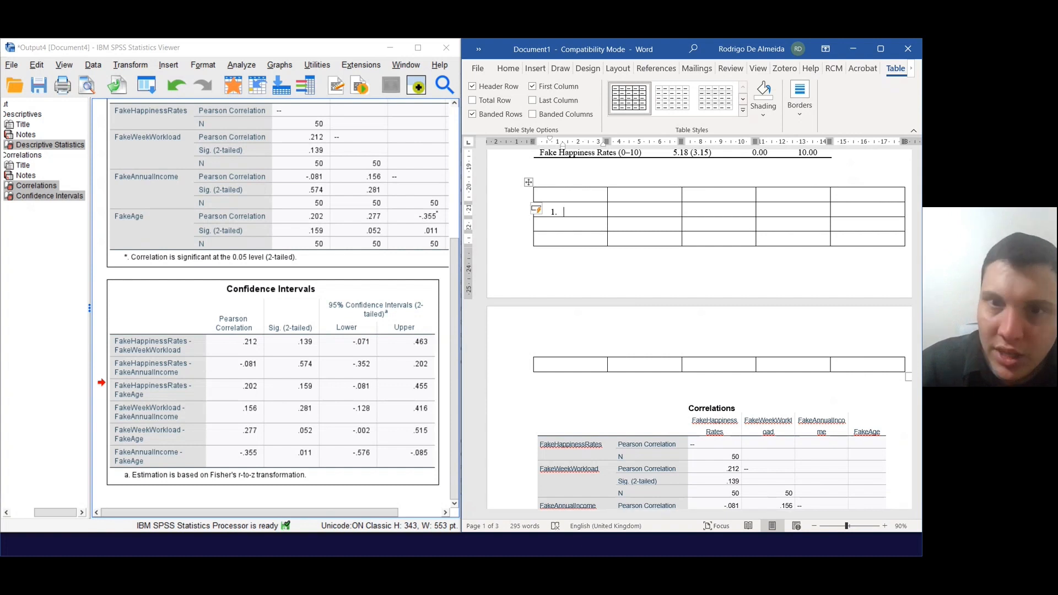
pyautogui.hotkey('ctrl', 'z')
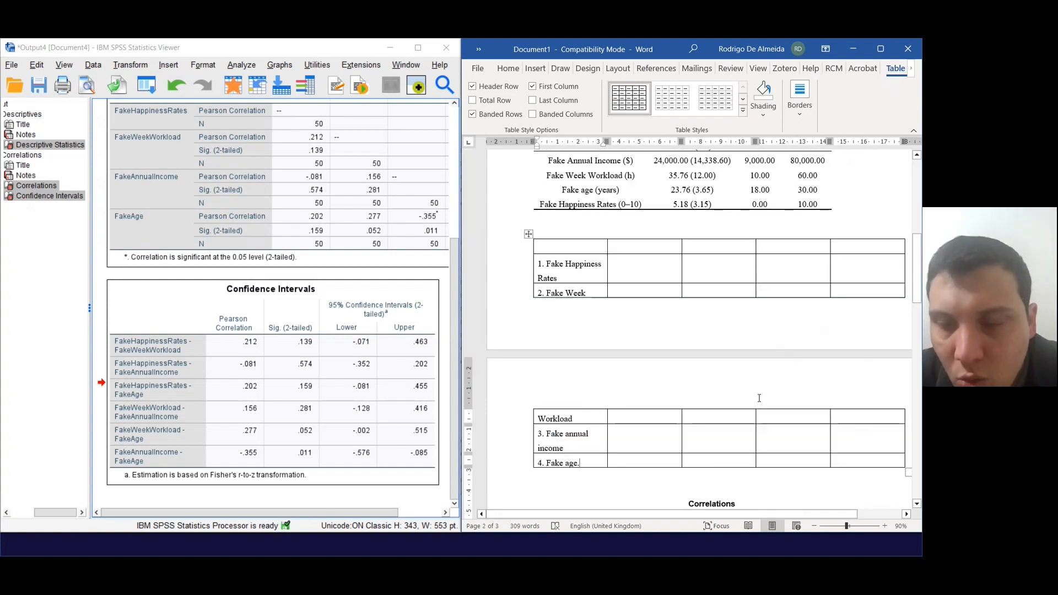
# Step: Examine the significance marker and the N value of each variable in the pasted SPSS Correlations table
pyautogui.scroll(-5, 799, 373)
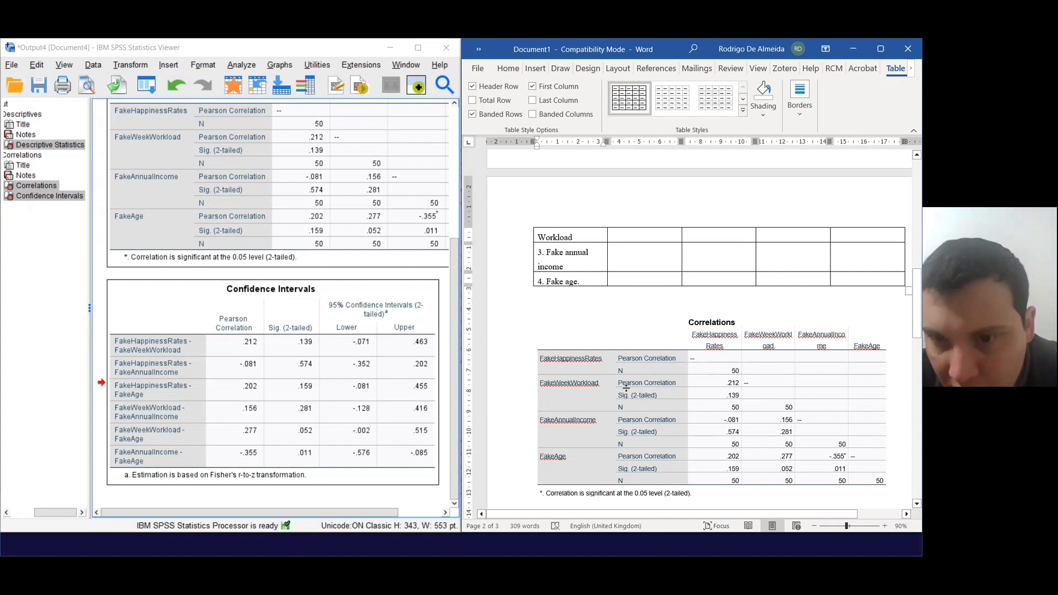
pyautogui.scroll(-1, 626, 386)
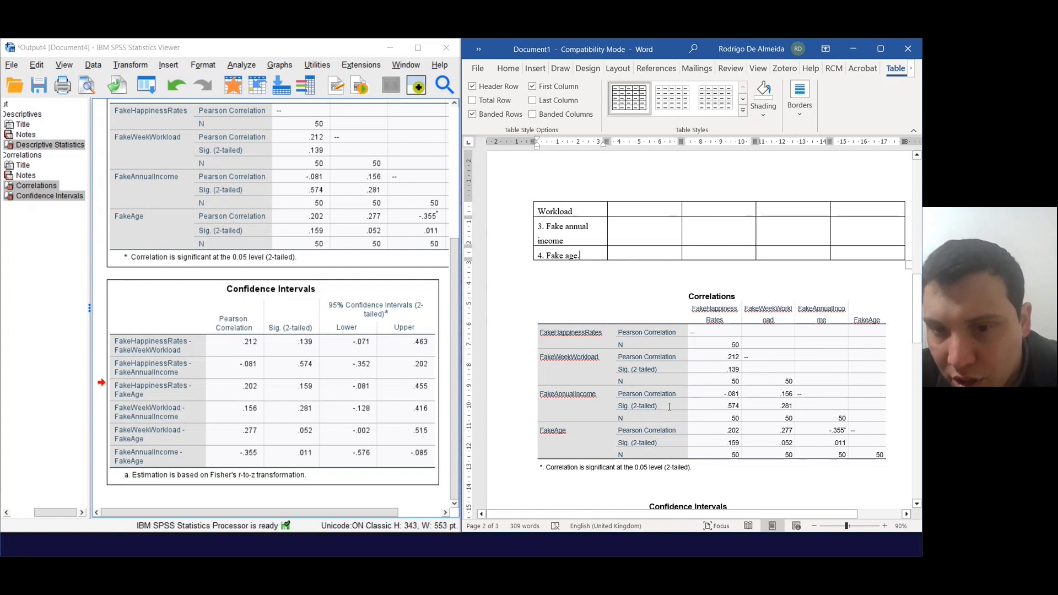
pyautogui.doubleClick(543, 467)
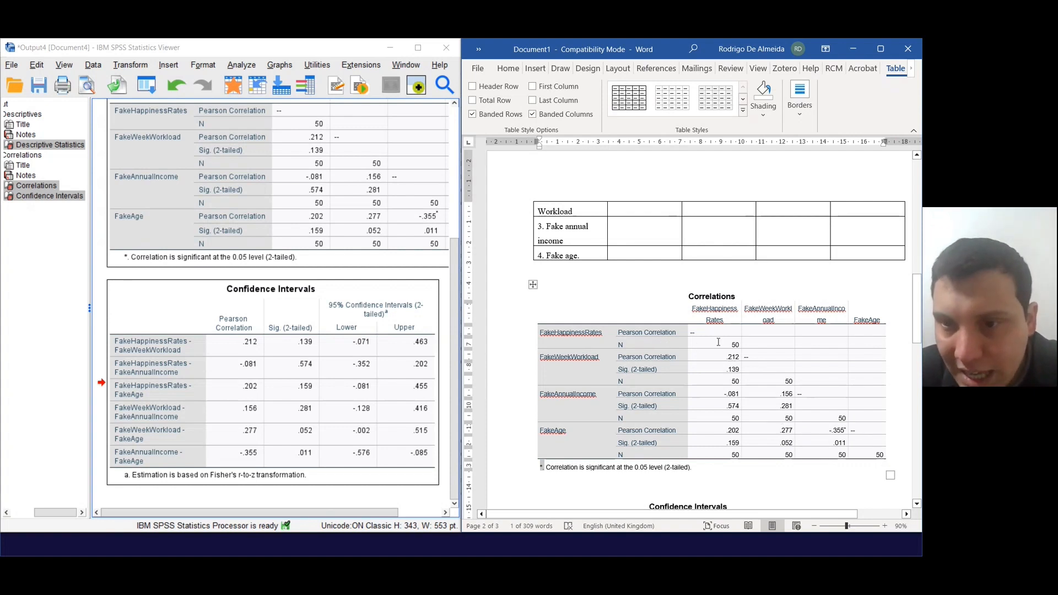
pyautogui.moveTo(720, 344); pyautogui.dragTo(762, 345)
pyautogui.moveTo(724, 382); pyautogui.dragTo(779, 382)
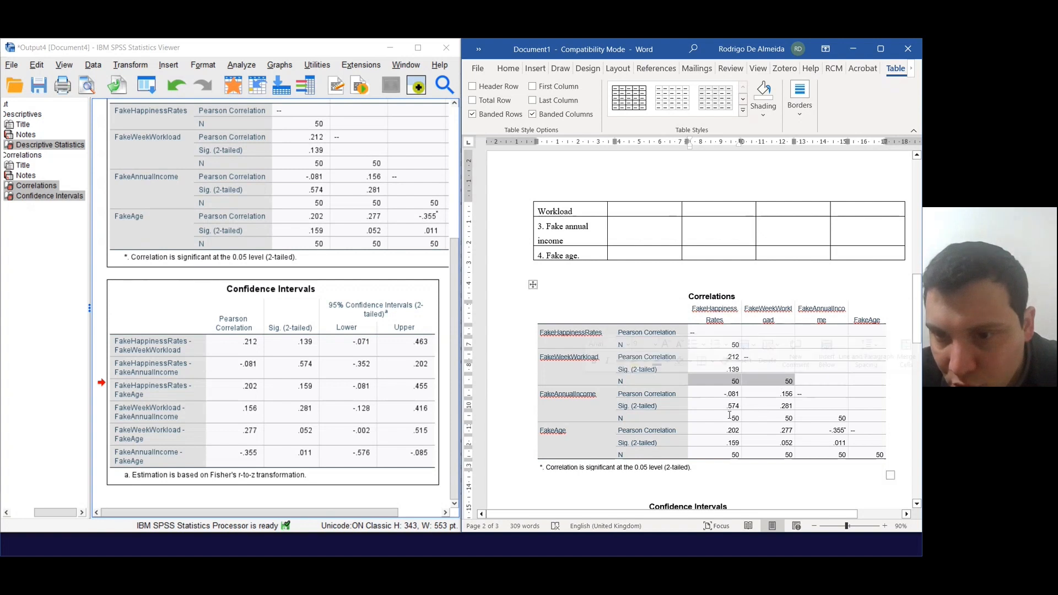
pyautogui.moveTo(728, 418); pyautogui.dragTo(843, 418)
pyautogui.moveTo(725, 456); pyautogui.dragTo(880, 455)
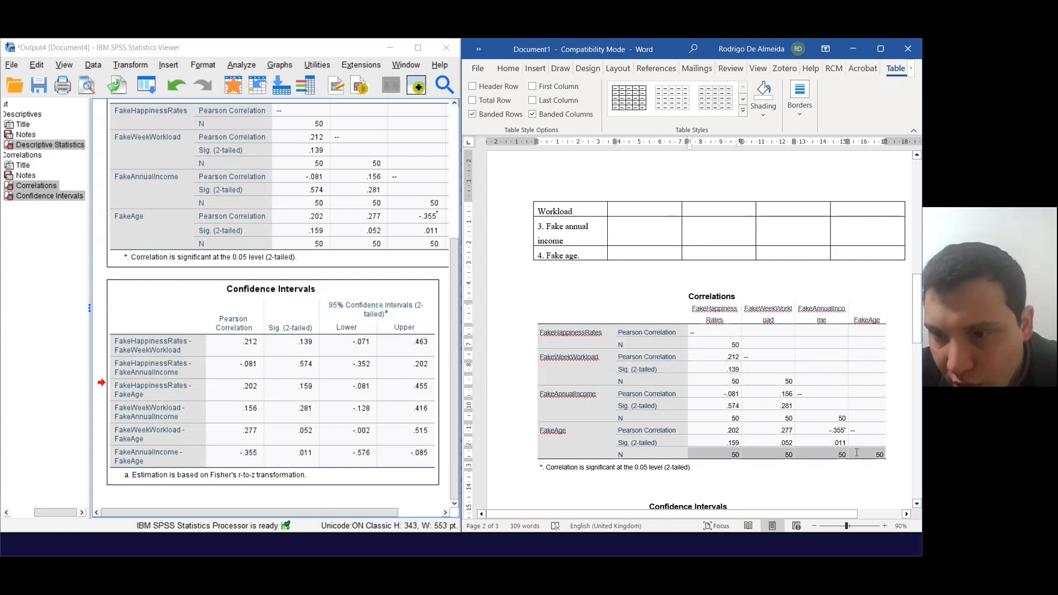
# Step: Write the note "Note. All correlations are based on n = 50." directly beneath the new correlation table
pyautogui.click(716, 274)
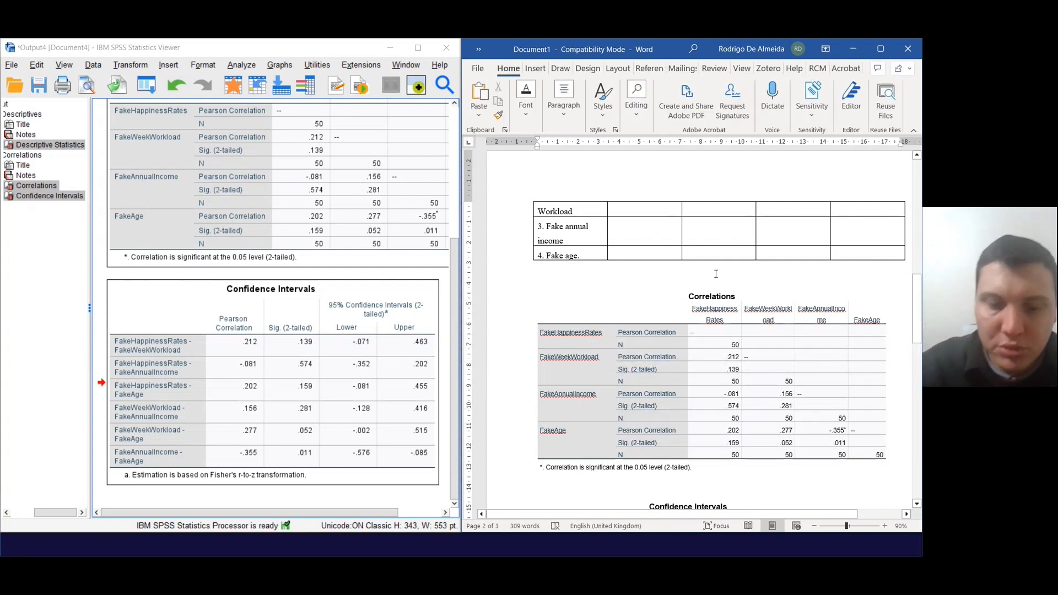
pyautogui.write('Note. All')
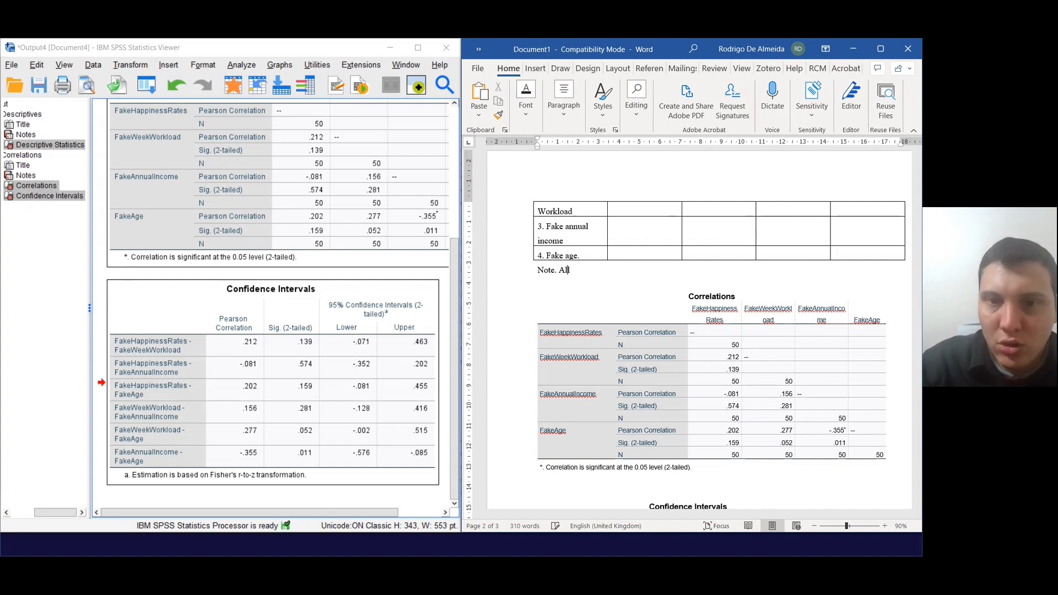
pyautogui.write(' correla')
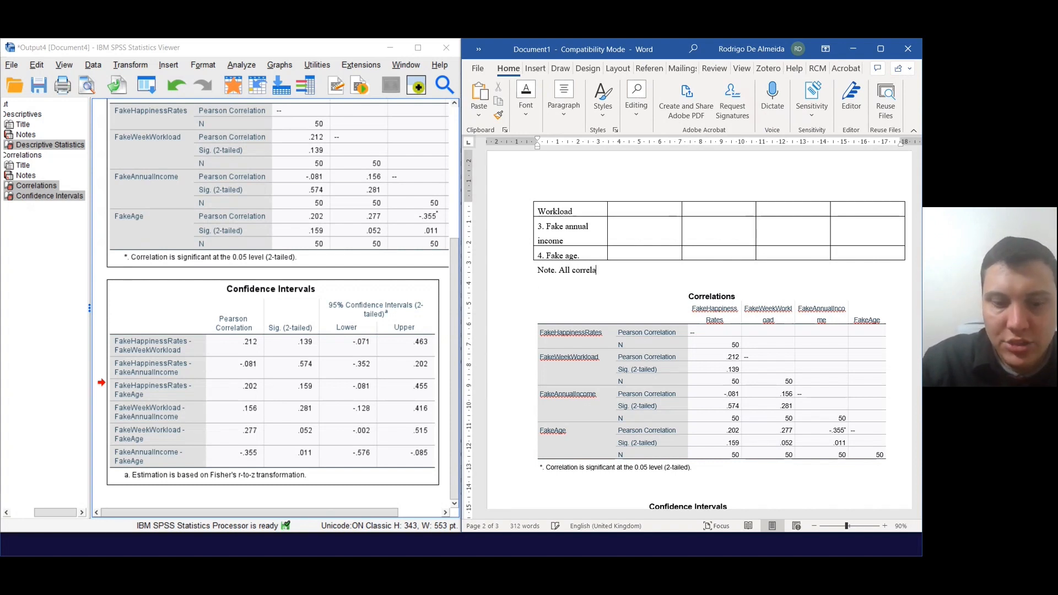
pyautogui.write('tions are based o')
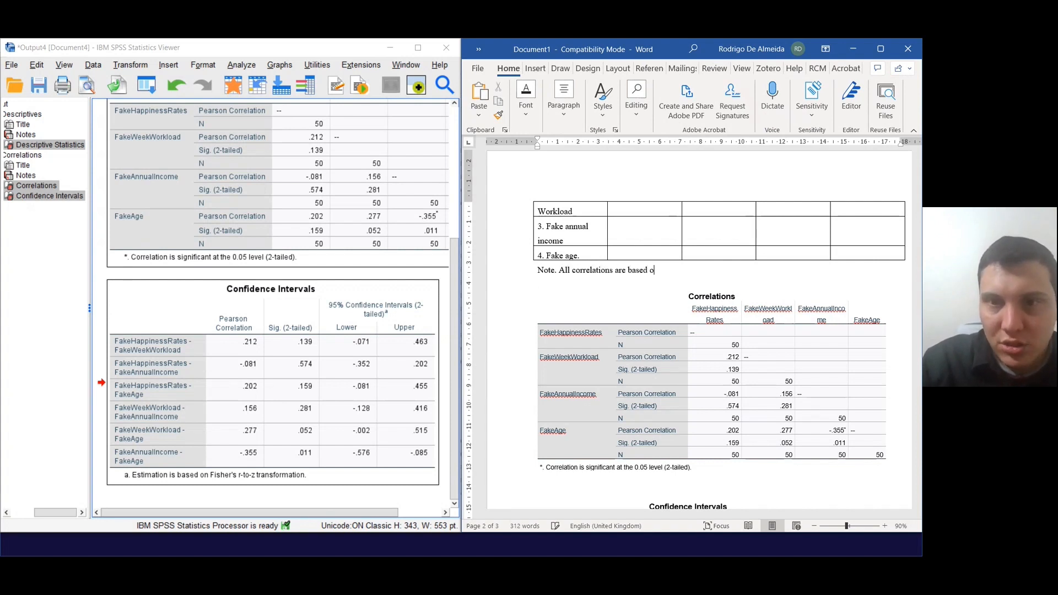
pyautogui.write('n n = 4')
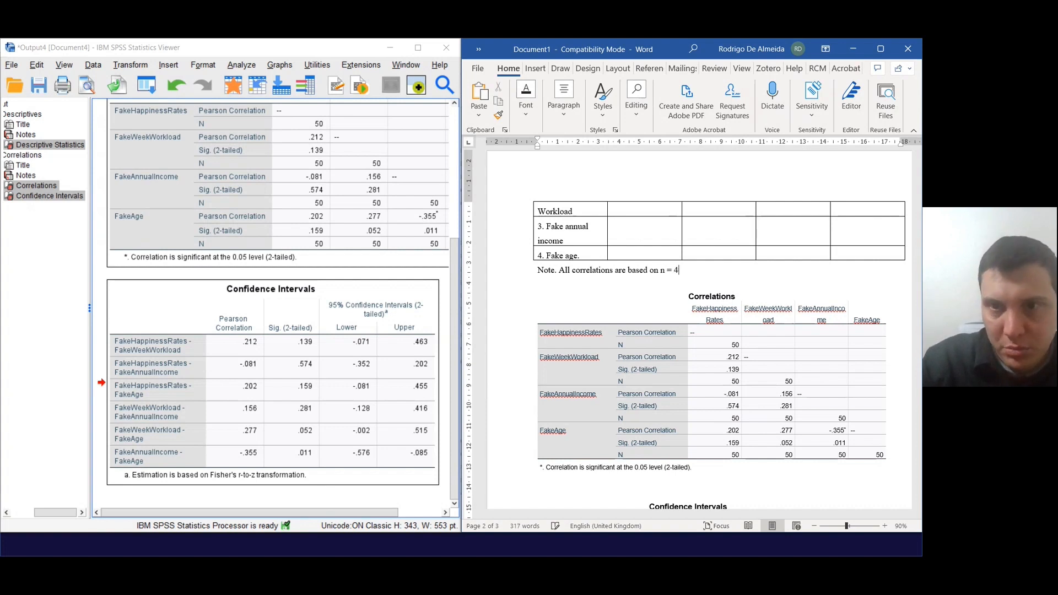
pyautogui.press('BackSpace')
pyautogui.write('50.')
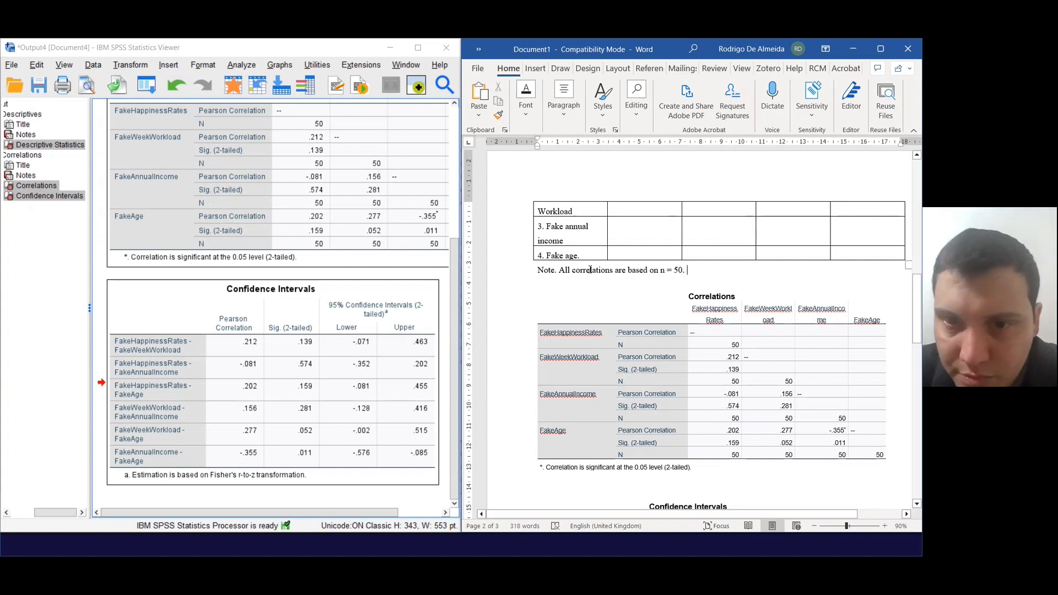
# Step: Italicize the word "Note." and the symbol n in the note beneath the correlation table
pyautogui.moveTo(538, 270); pyautogui.dragTo(557, 270)
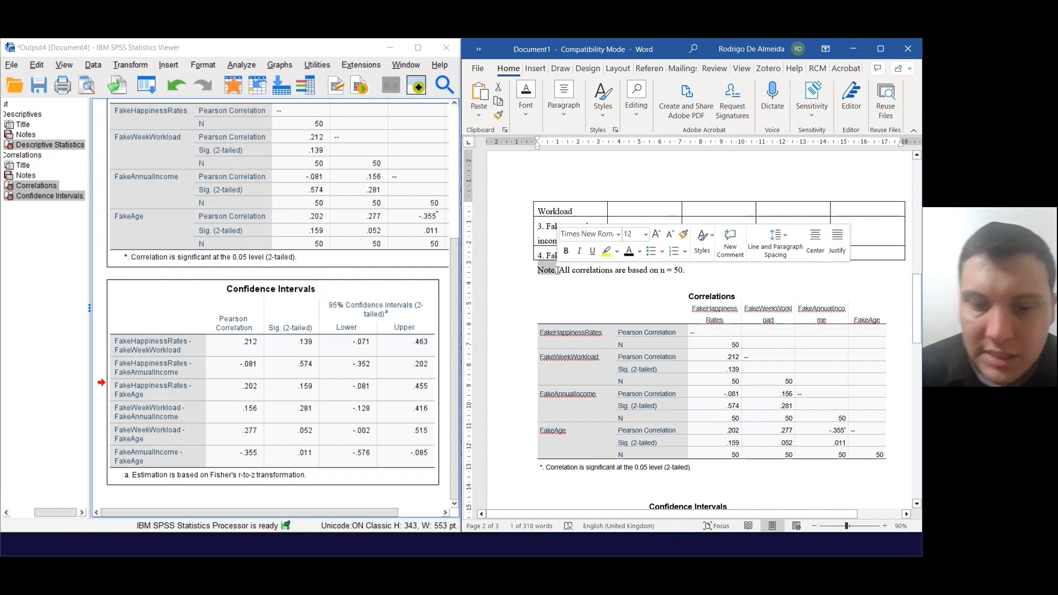
pyautogui.hotkey('ctrl', 'i')
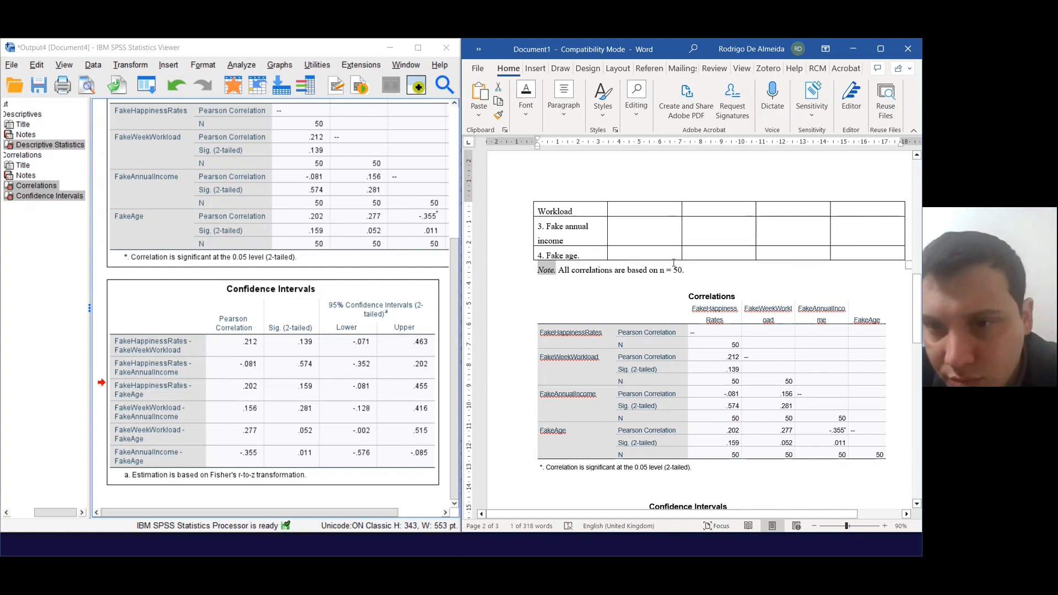
pyautogui.click(699, 270)
pyautogui.moveTo(660, 270); pyautogui.dragTo(664, 270)
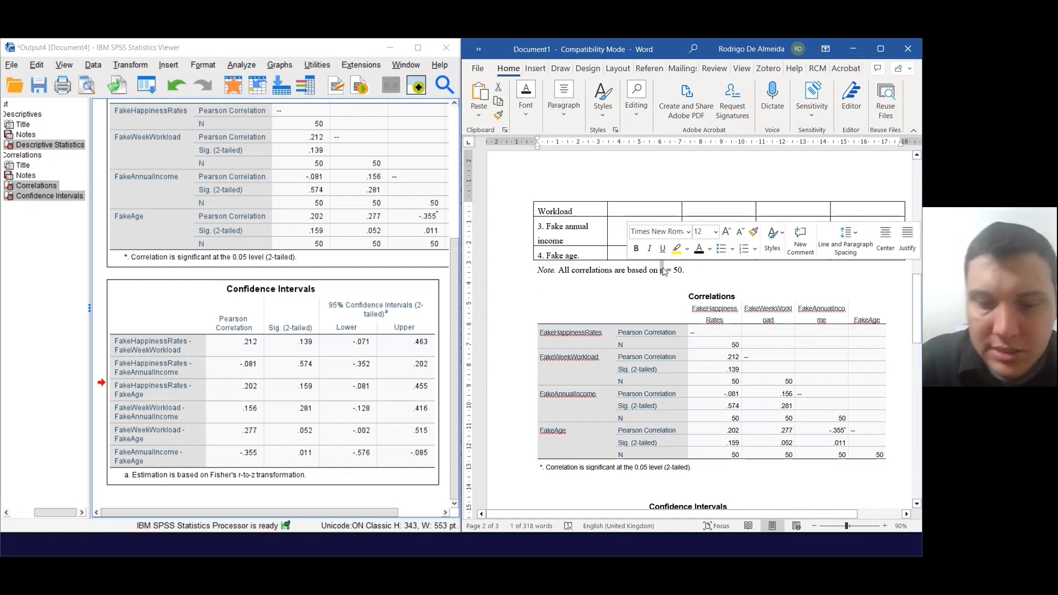
pyautogui.hotkey('ctrl', 'i')
pyautogui.click(699, 273)
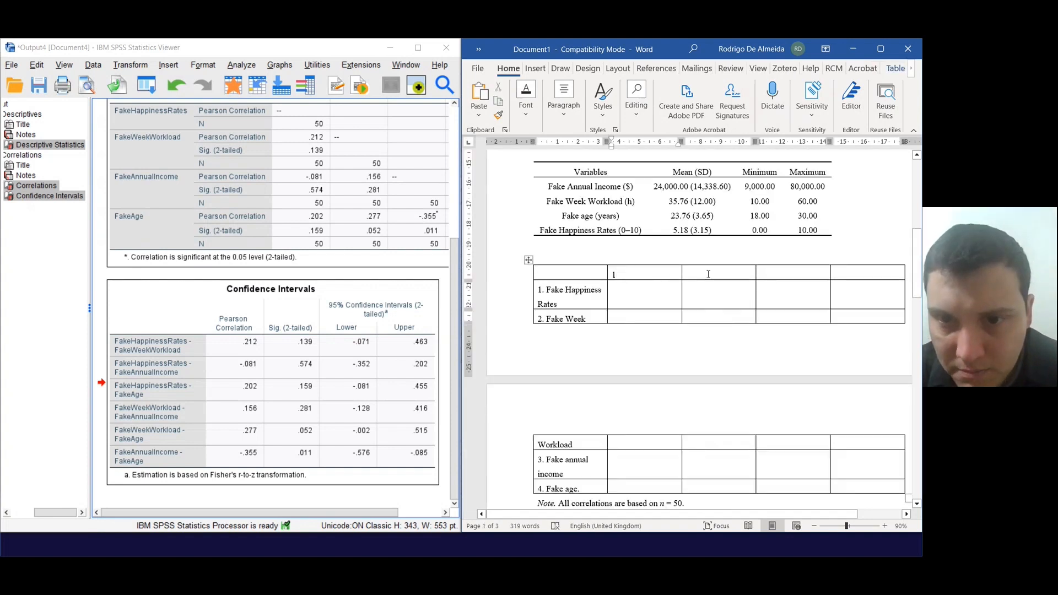
# Step: Number the correlation table's header columns 1 to 4 and put em dashes in the diagonal cells
pyautogui.click(708, 274)
pyautogui.write('2')
pyautogui.click(770, 274)
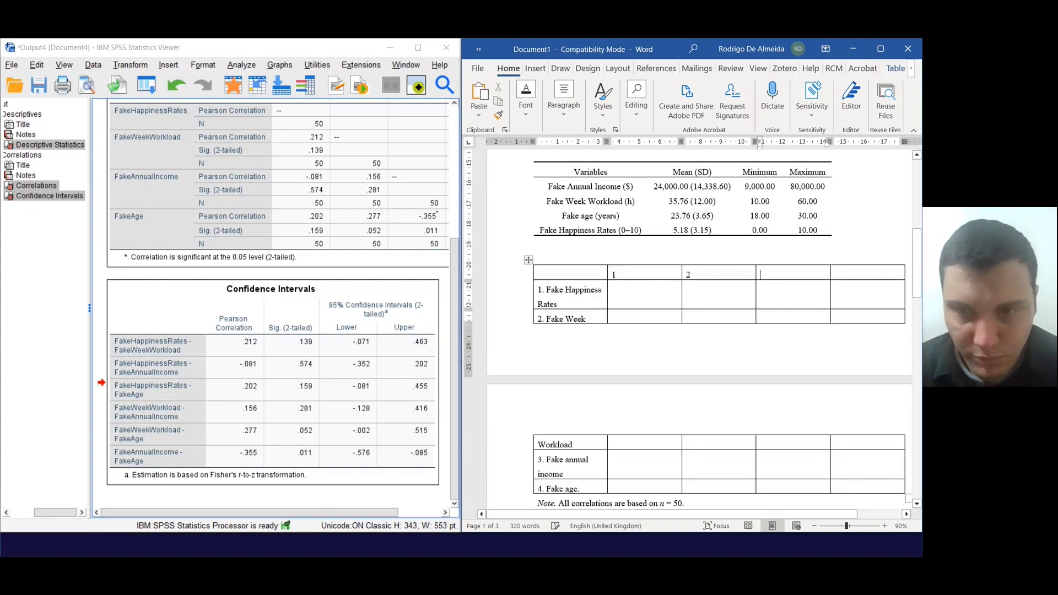
pyautogui.write('3')
pyautogui.click(861, 272)
pyautogui.write('4')
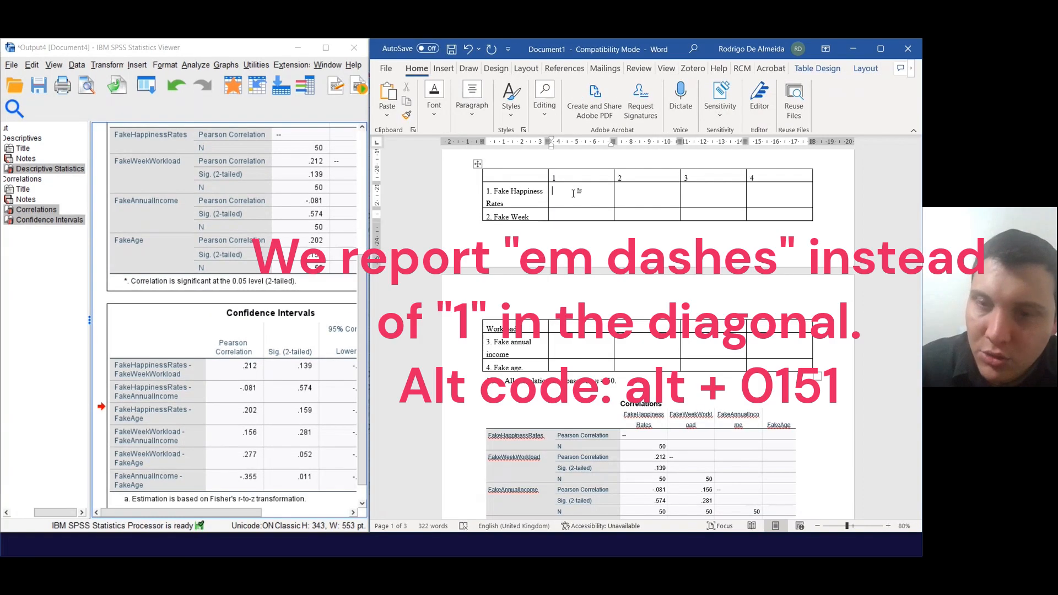
pyautogui.press('Down')
pyautogui.press('Right')
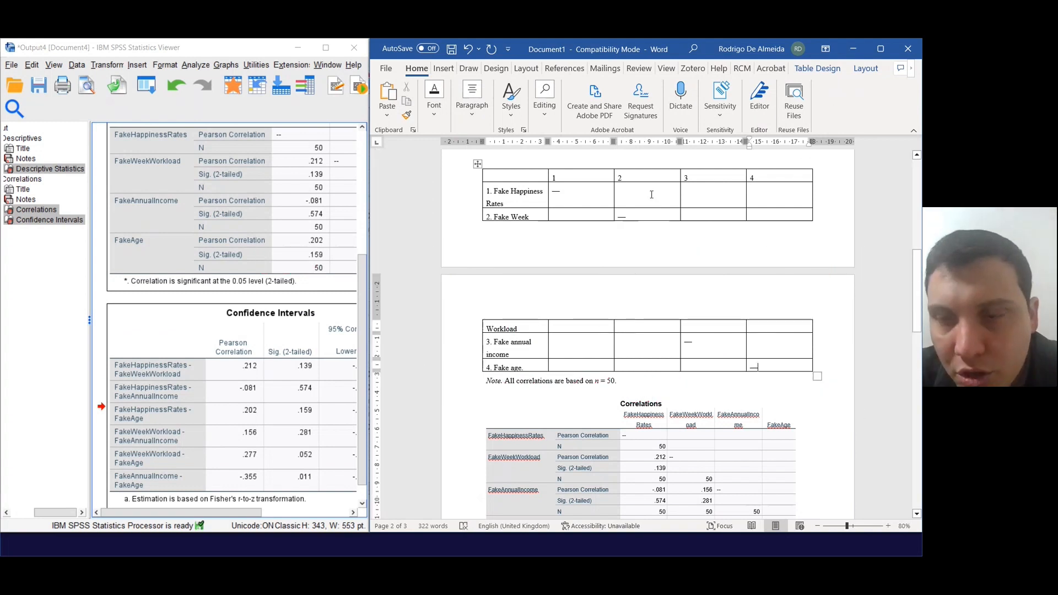
pyautogui.moveTo(651, 193); pyautogui.dragTo(783, 194)
pyautogui.click(716, 205)
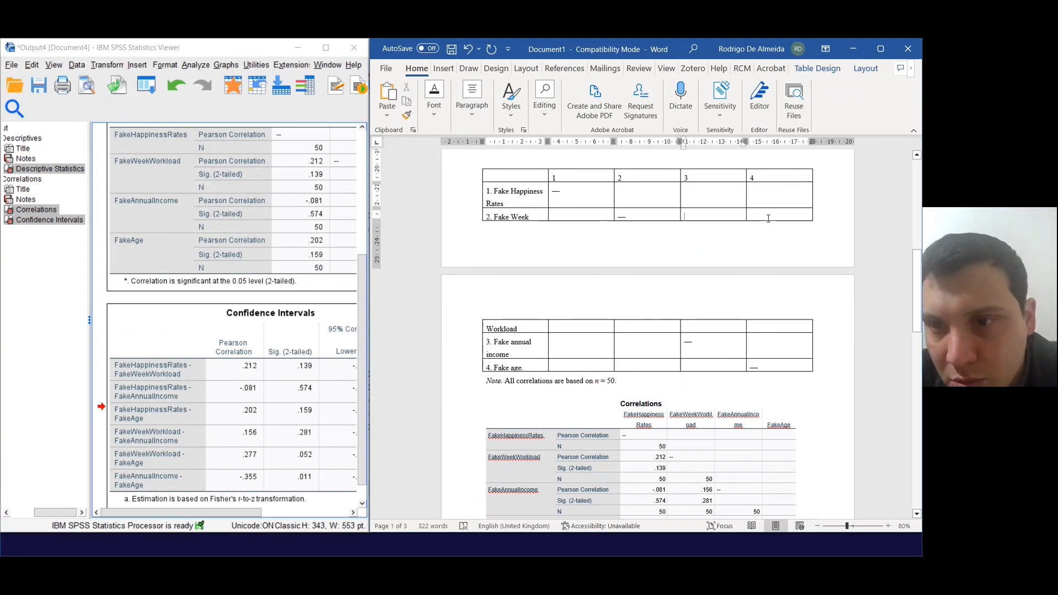
pyautogui.moveTo(717, 215); pyautogui.dragTo(783, 215)
pyautogui.click(582, 214)
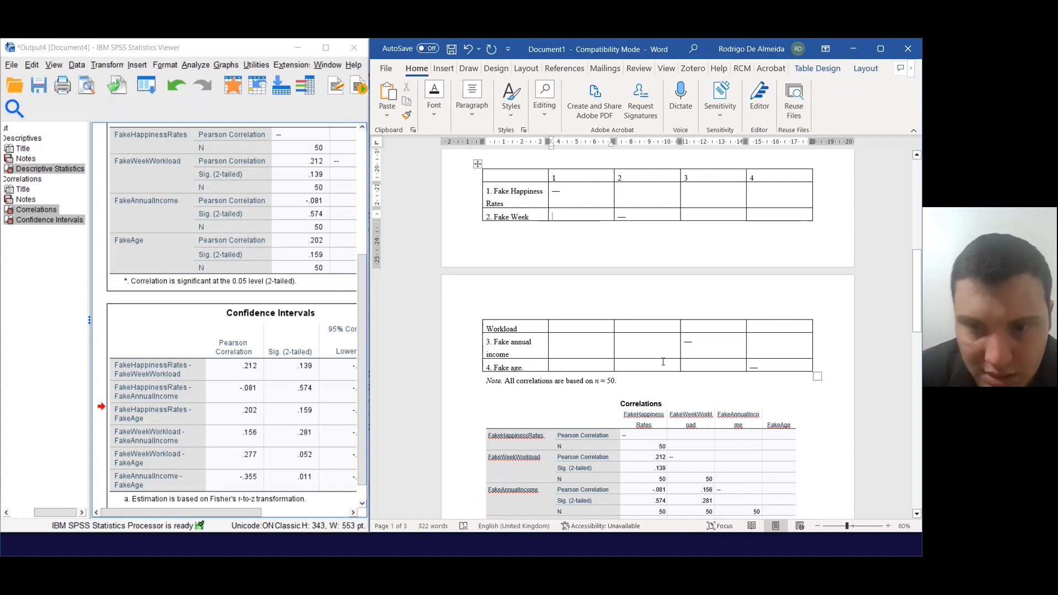
# Step: Add "All confidence intervals use a = .05." to the note and set the letter a in the Symbol font to make it an alpha
pyautogui.write('0.')
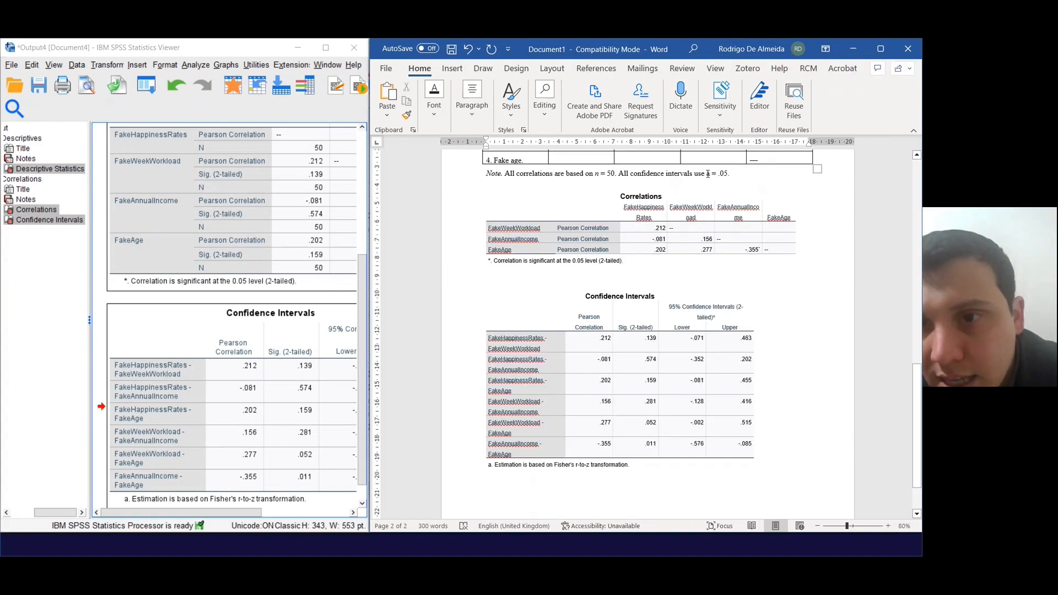
pyautogui.doubleClick(708, 174)
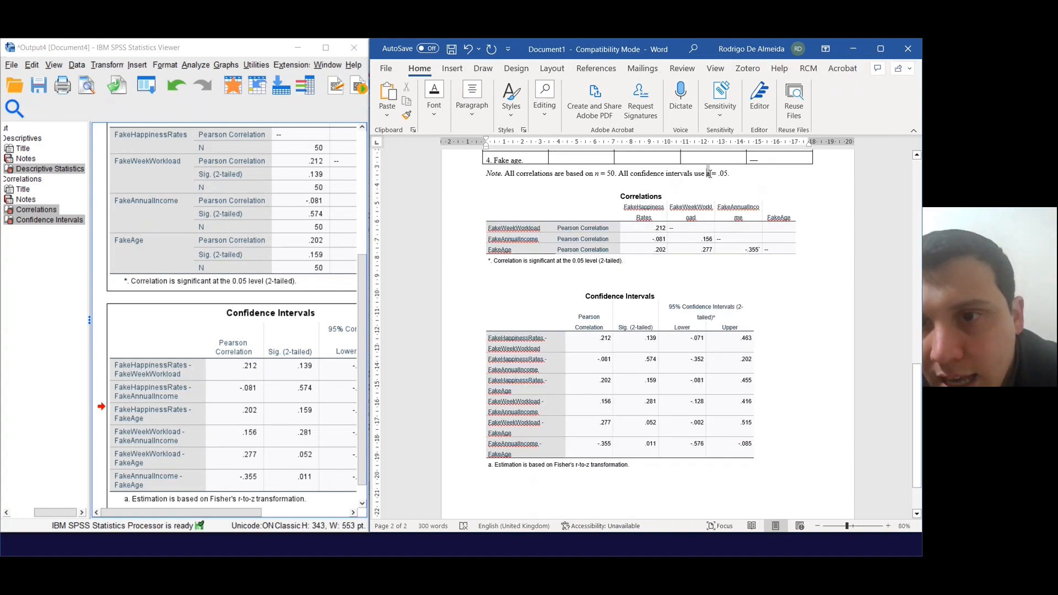
pyautogui.click(435, 98)
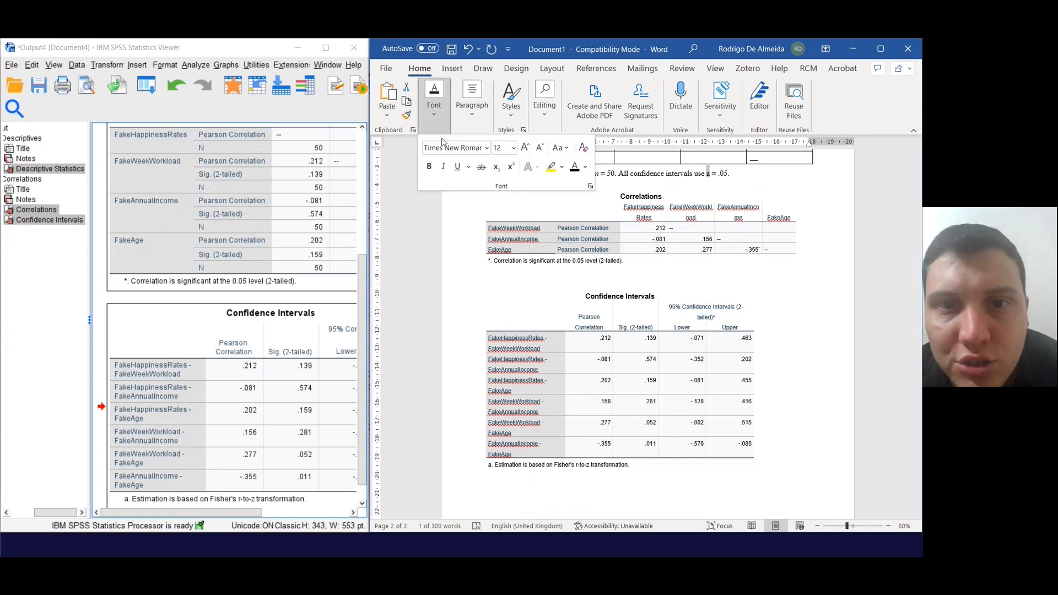
pyautogui.click(486, 147)
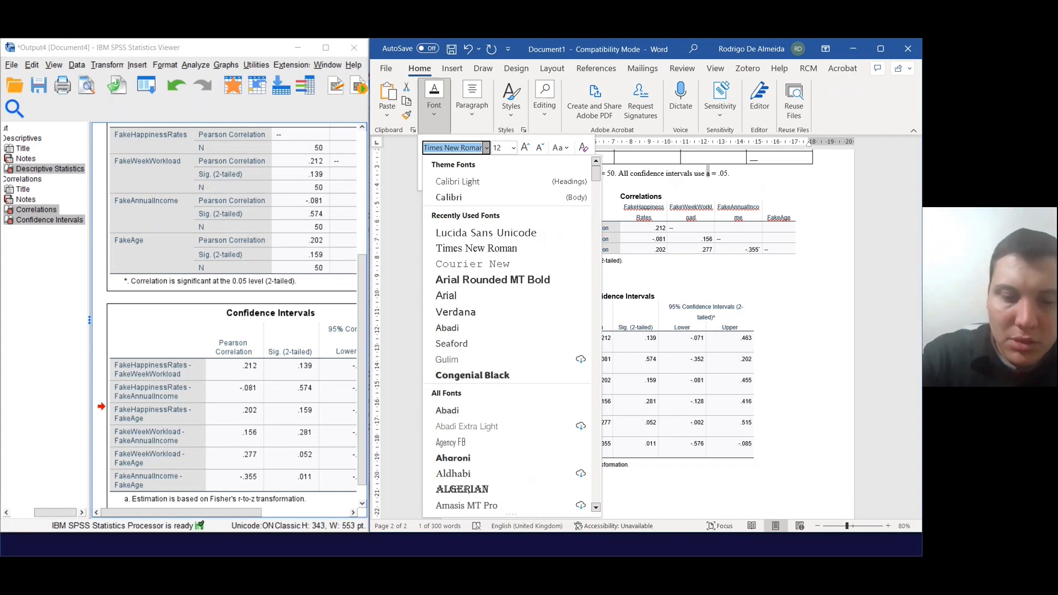
pyautogui.write('Symbol')
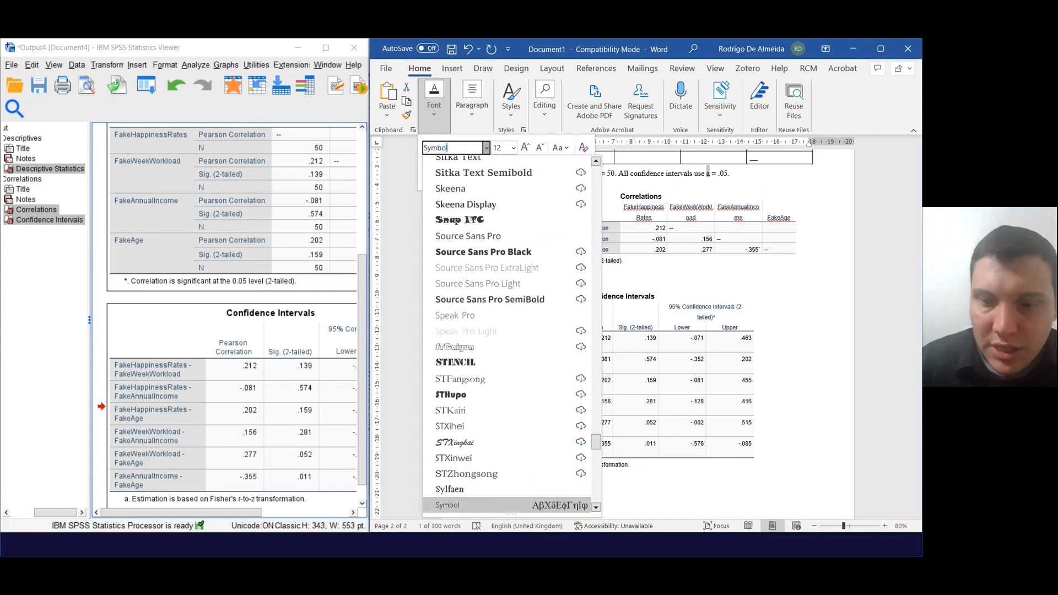
pyautogui.press('Return')
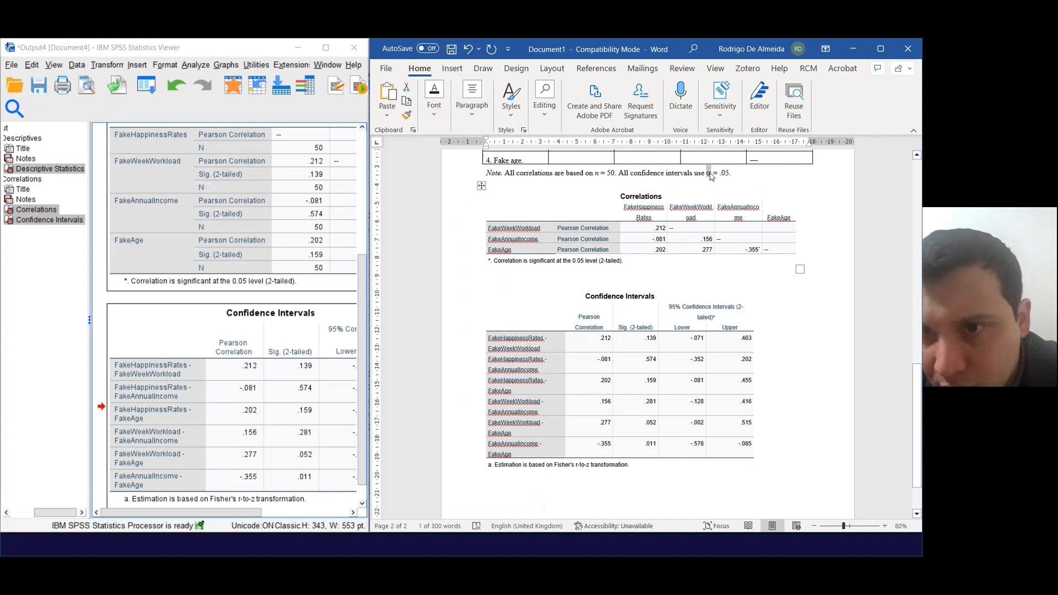
pyautogui.click(711, 174)
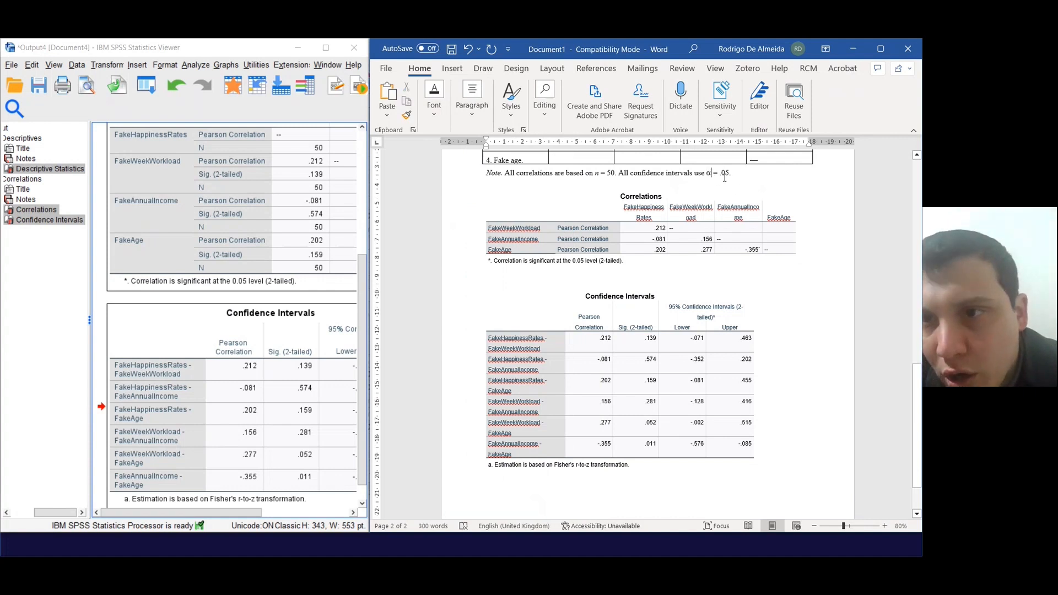
# Step: Insert a Greek small letter alpha from the Greek and Coptic symbol subset before the equals sign in the note beneath the correlation table
pyautogui.click(452, 70)
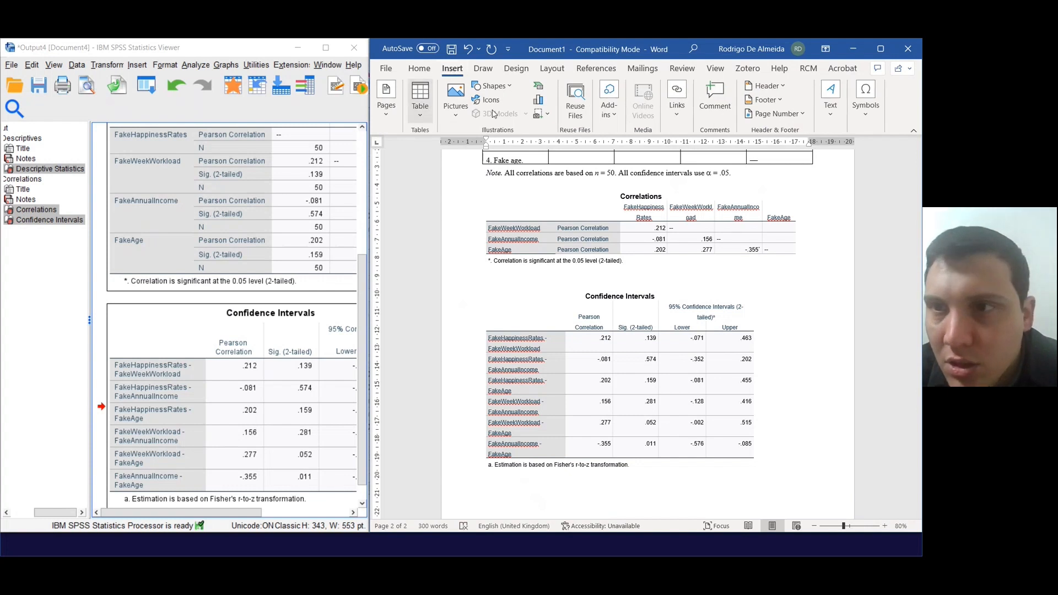
pyautogui.click(863, 111)
pyautogui.click(895, 157)
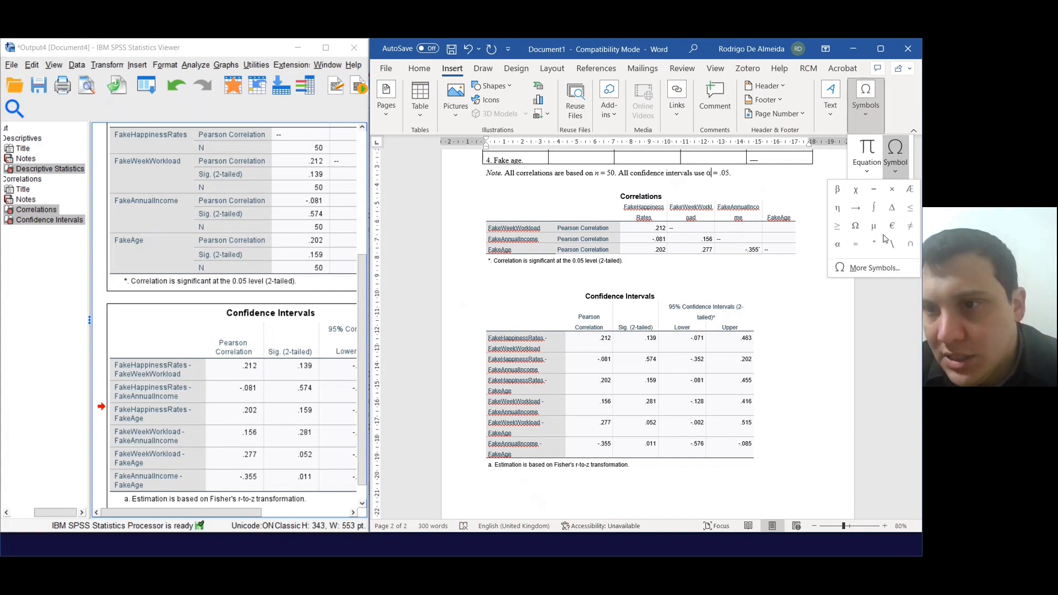
pyautogui.click(863, 271)
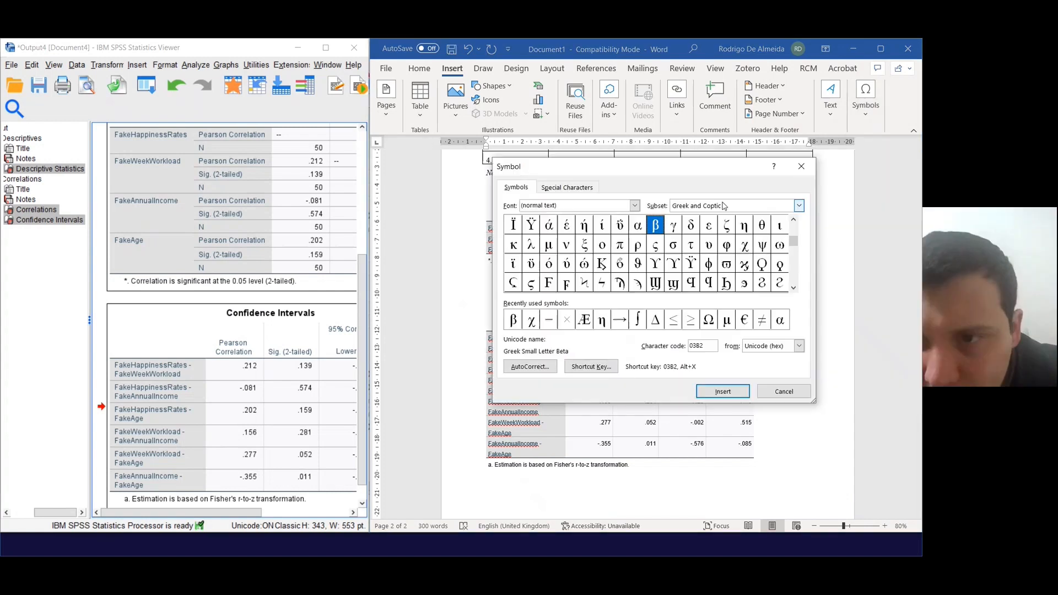
pyautogui.click(800, 206)
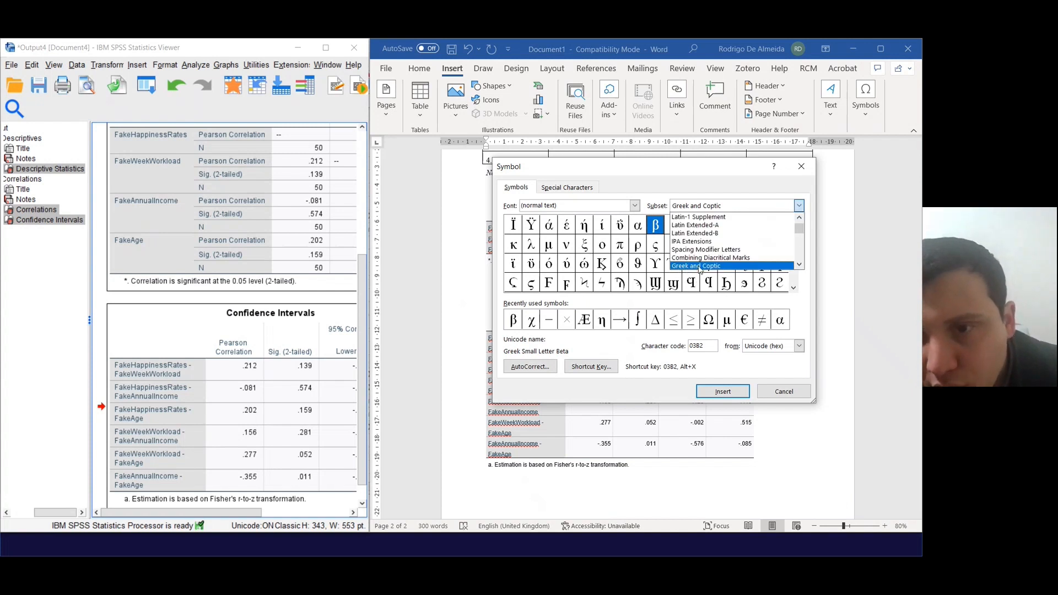
pyautogui.click(799, 264)
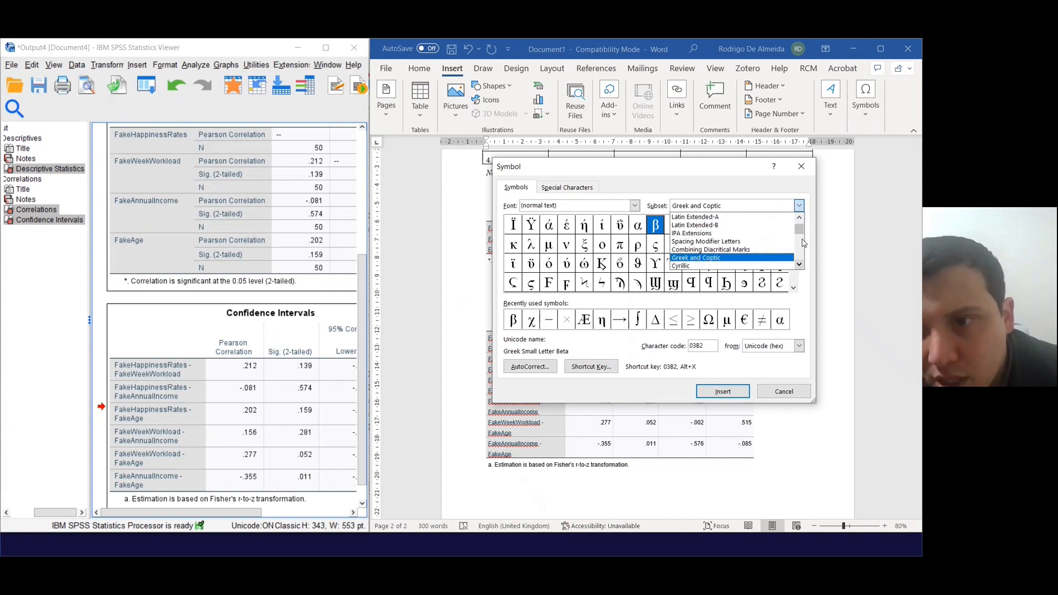
pyautogui.moveTo(800, 229); pyautogui.dragTo(800, 227)
pyautogui.scroll(-2, 764, 268)
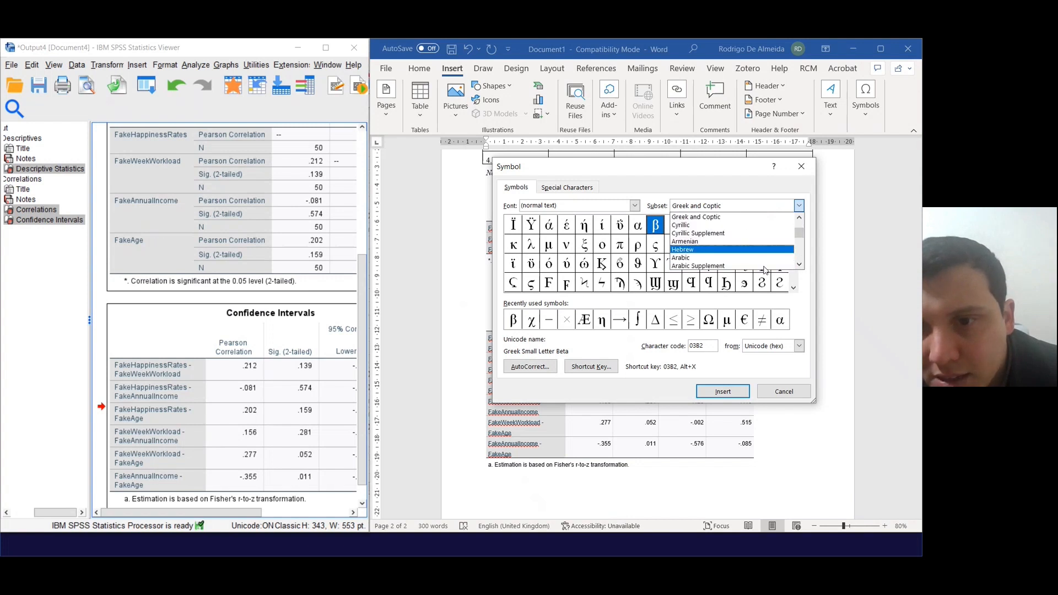
pyautogui.scroll(-5, 764, 268)
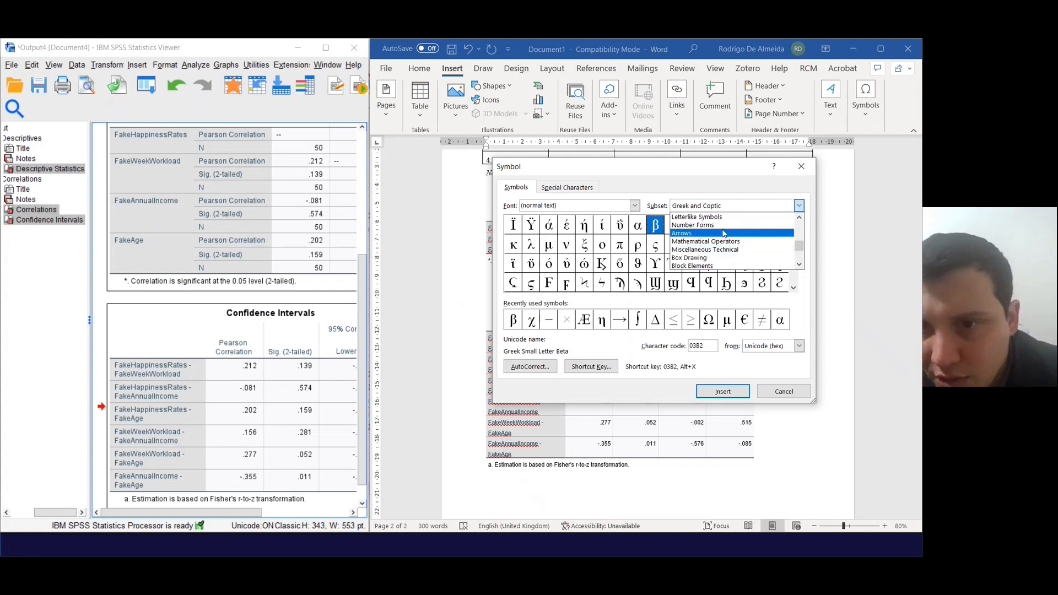
pyautogui.scroll(1, 733, 236)
pyautogui.scroll(2, 733, 236)
pyautogui.click(638, 225)
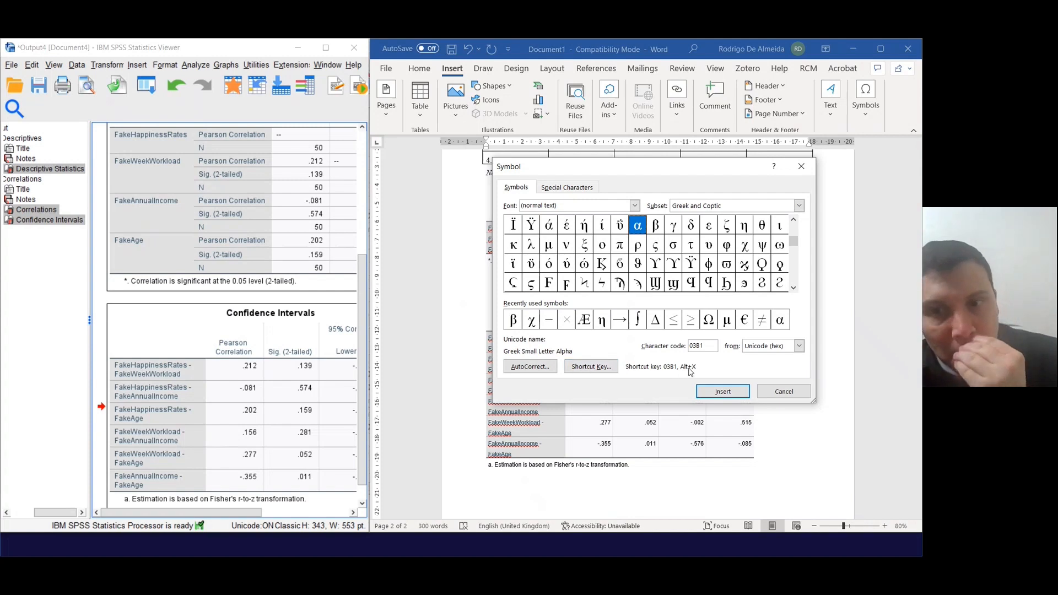
pyautogui.click(723, 391)
pyautogui.click(780, 392)
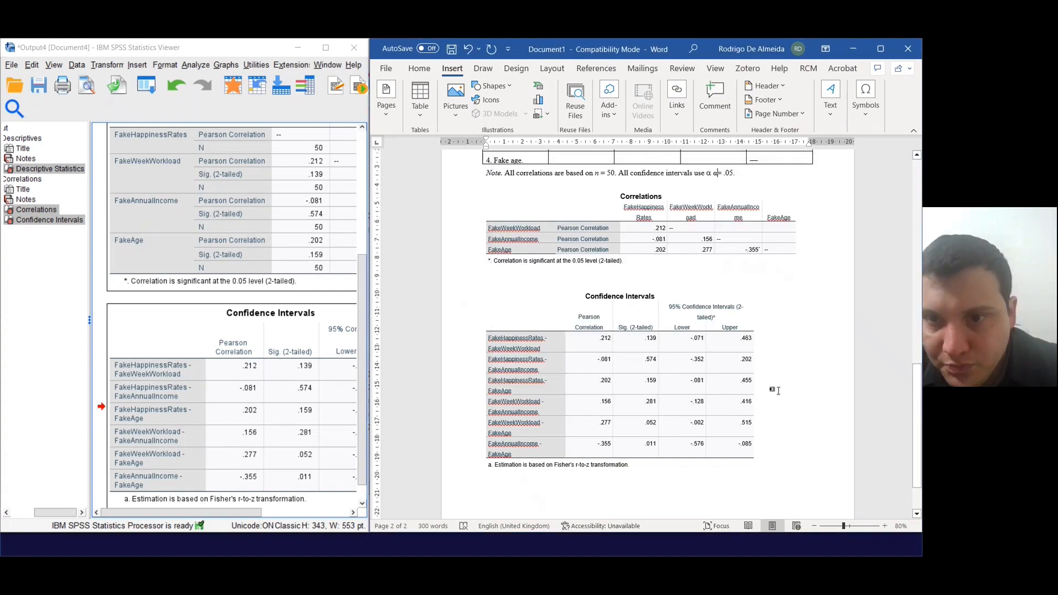
# Step: Delete the duplicate alpha from the note beneath the correlation table
pyautogui.scroll(2, 742, 201)
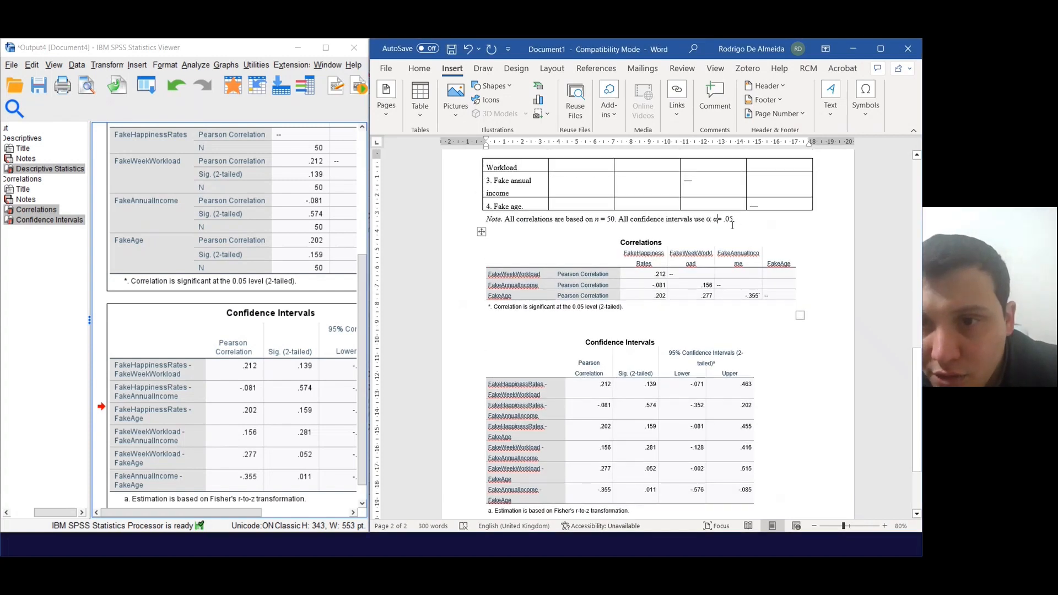
pyautogui.press('BackSpace')
pyautogui.scroll(4, 722, 224)
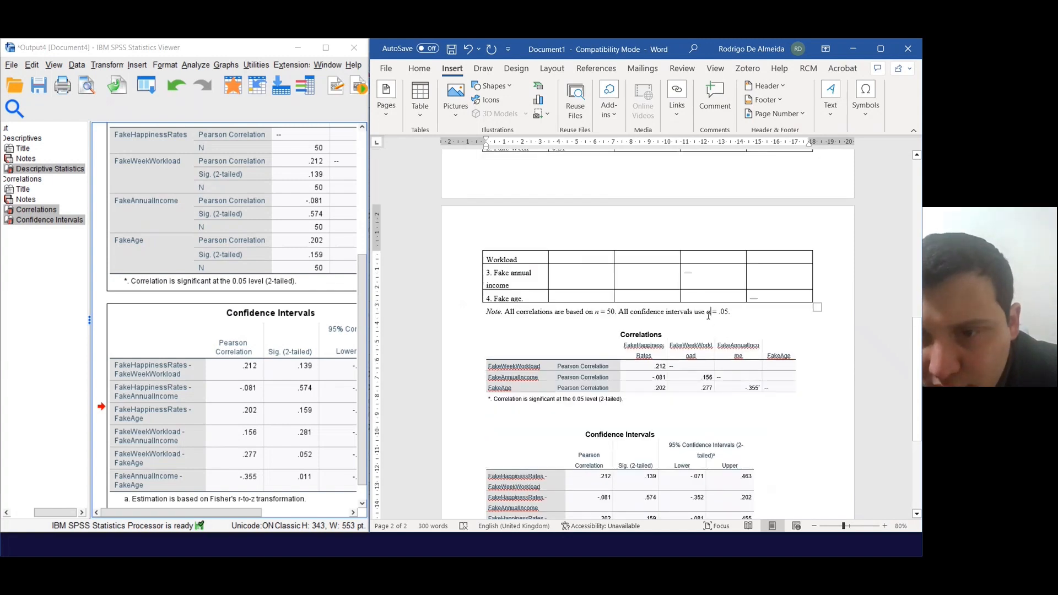
pyautogui.doubleClick(709, 312)
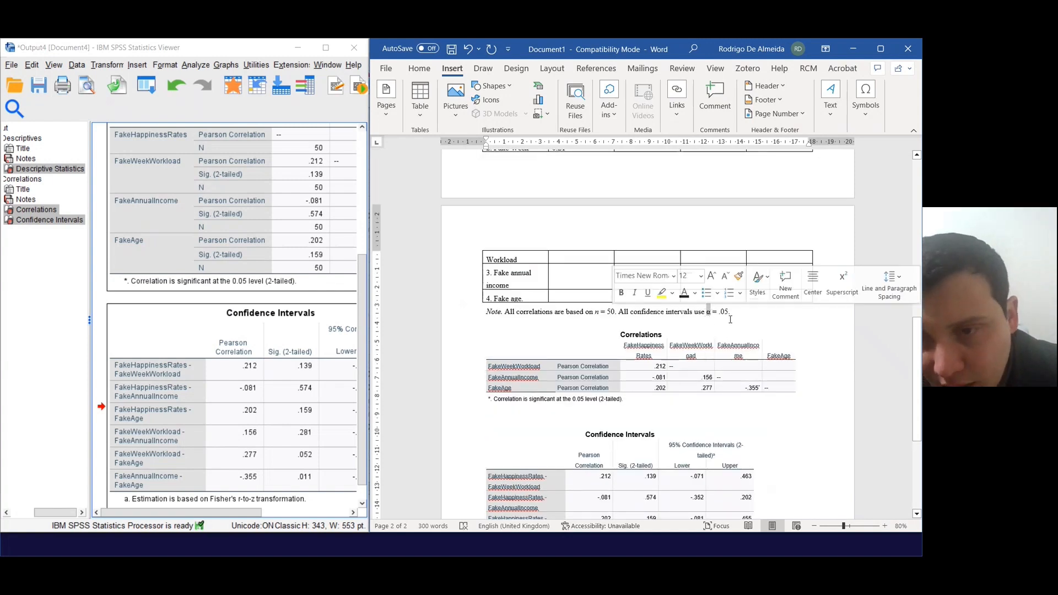
pyautogui.click(792, 325)
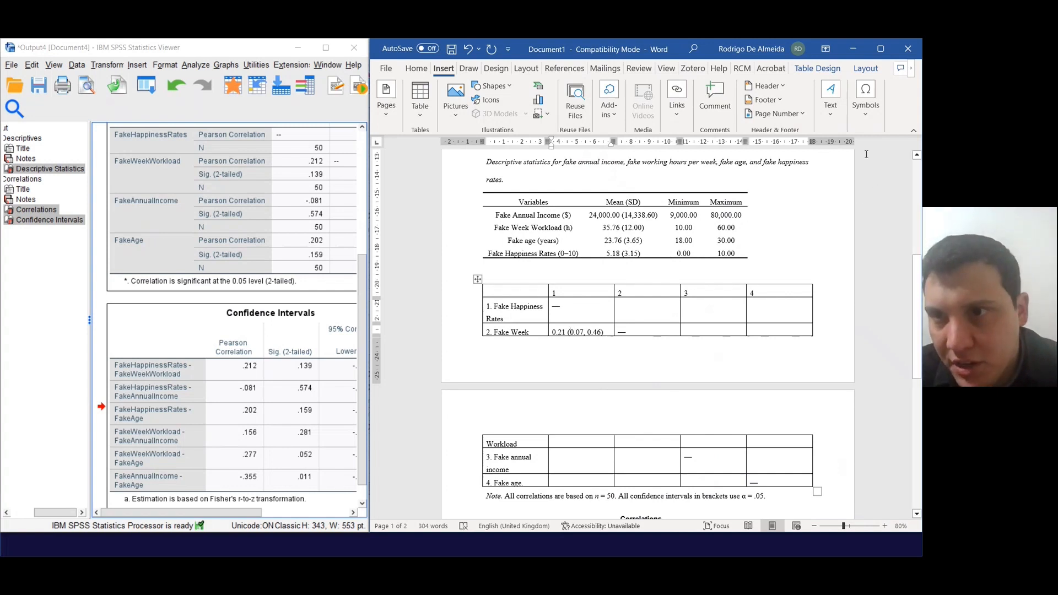
# Step: Insert a minus sign from the Mathematical Operators symbol subset before 0.07 in the Fake Week Workload row's column 1 cell
pyautogui.click(866, 99)
pyautogui.click(898, 165)
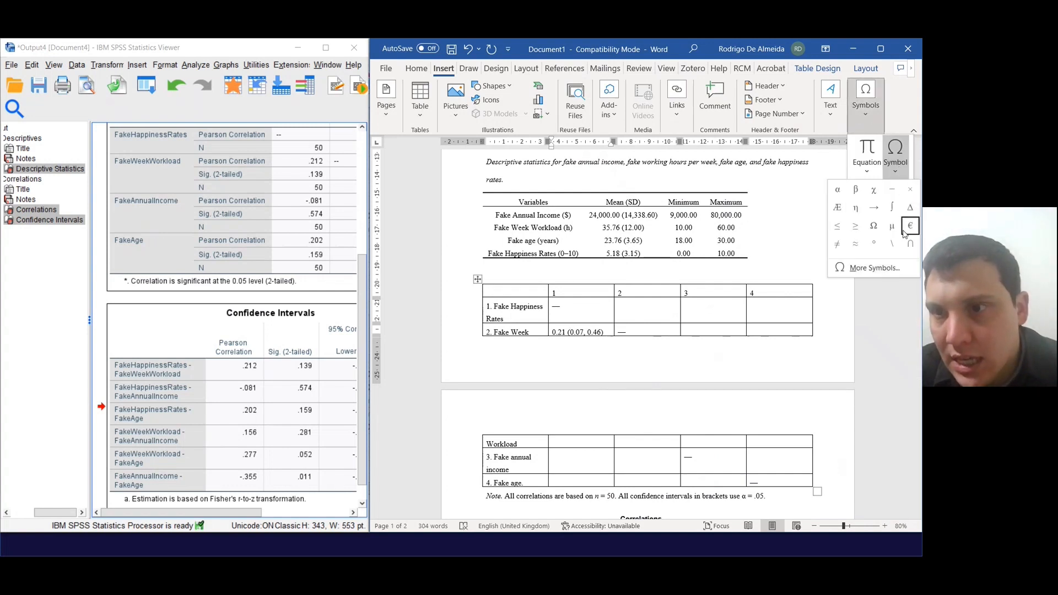
pyautogui.click(872, 268)
pyautogui.click(799, 206)
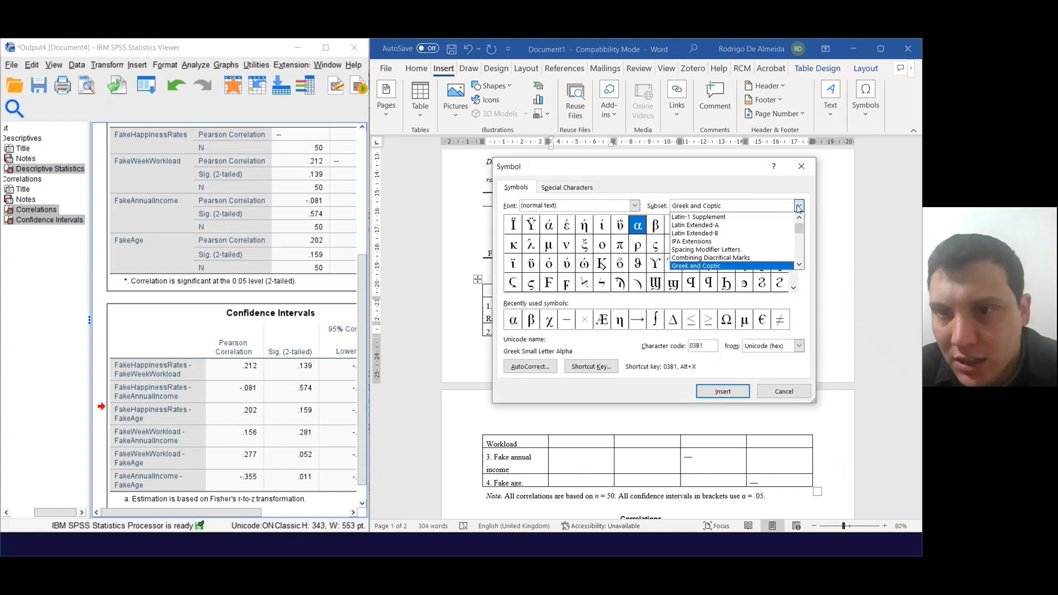
pyautogui.scroll(-3, 713, 243)
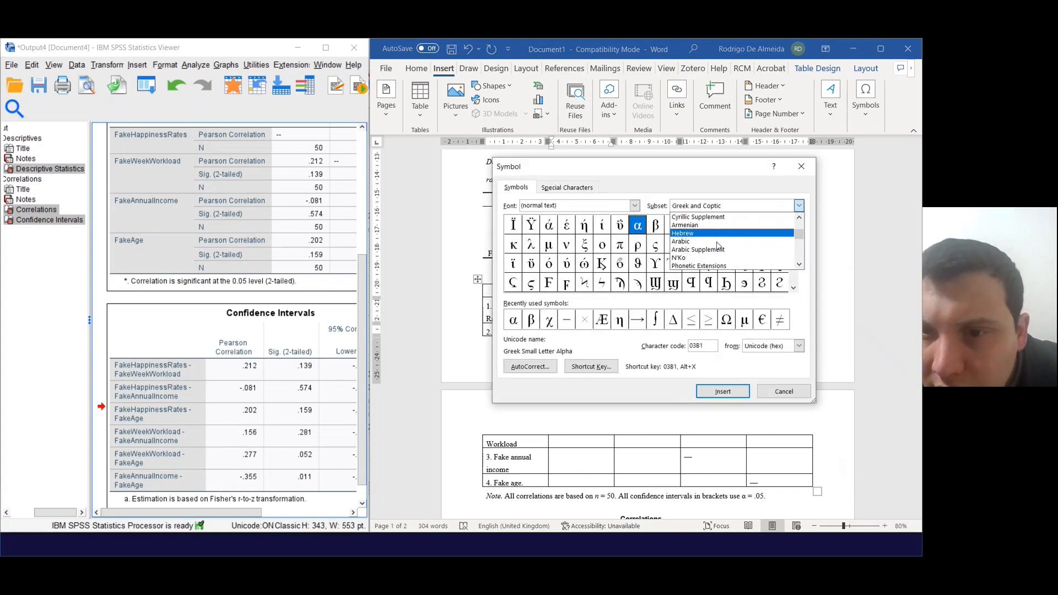
pyautogui.scroll(-3, 718, 247)
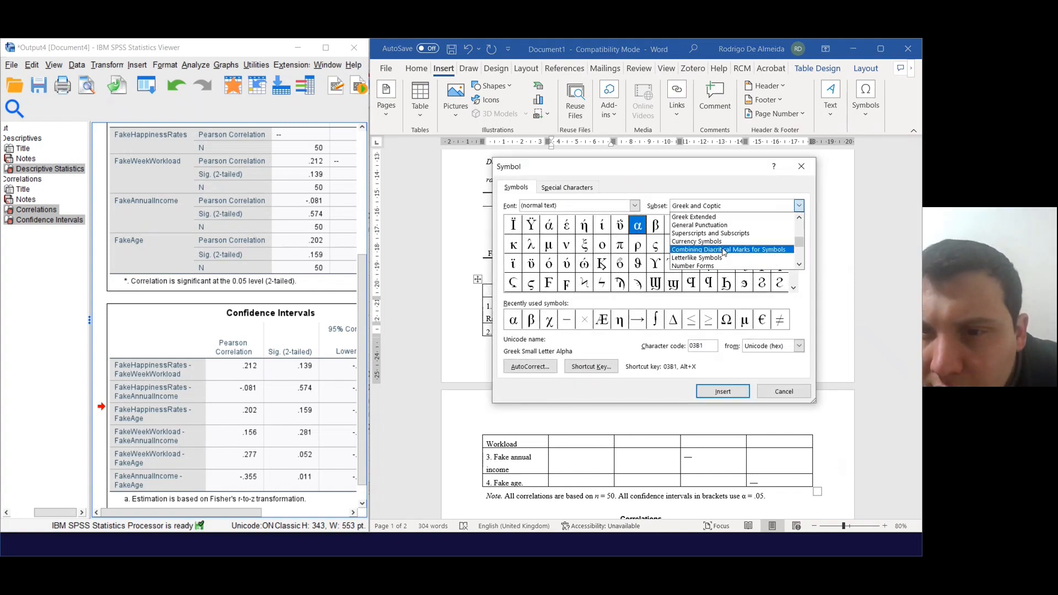
pyautogui.scroll(-3, 723, 252)
pyautogui.click(729, 263)
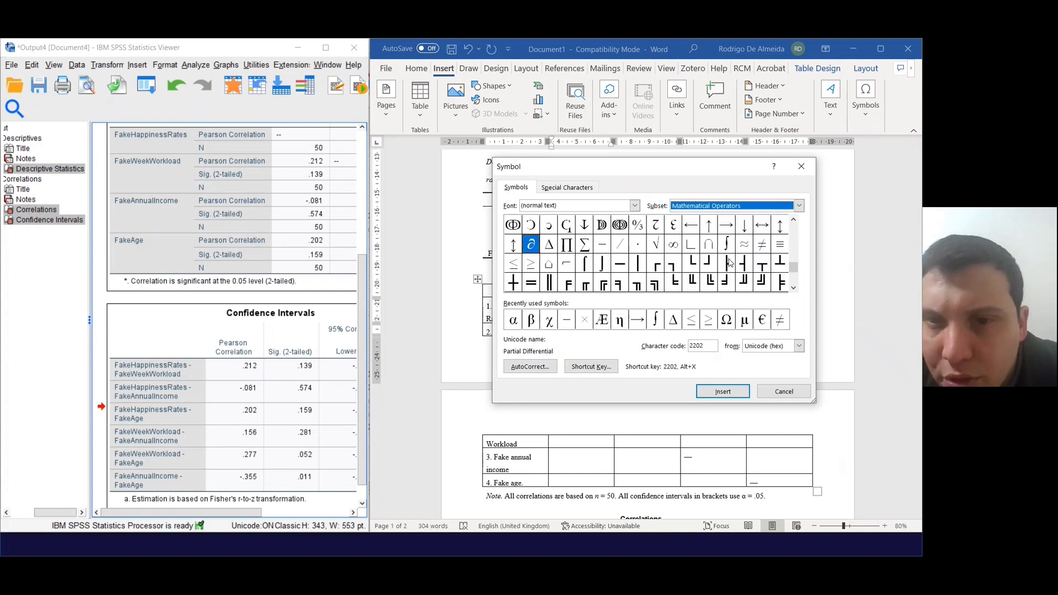
pyautogui.click(602, 245)
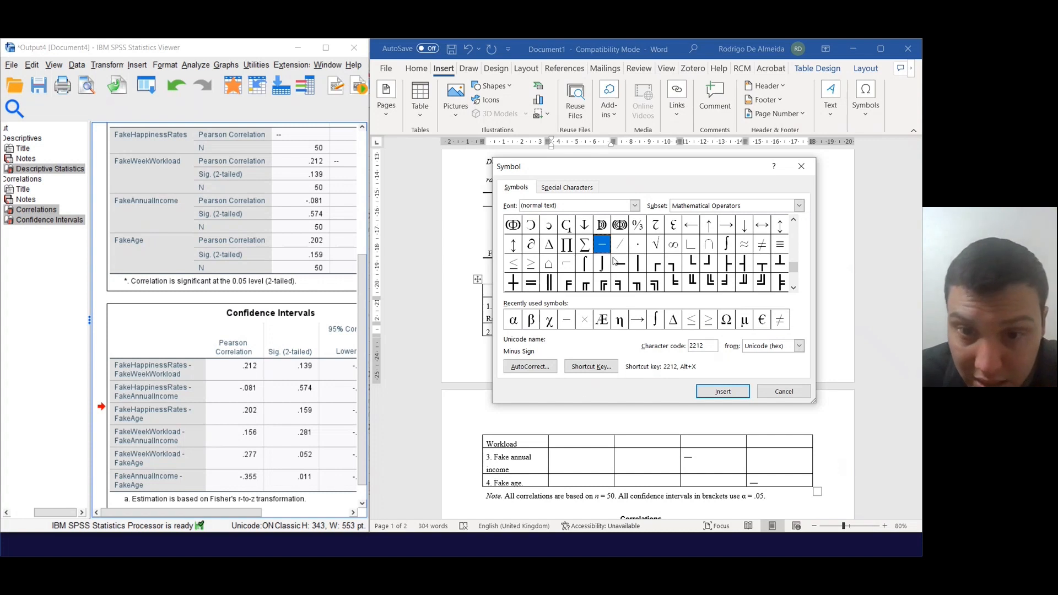
pyautogui.click(723, 392)
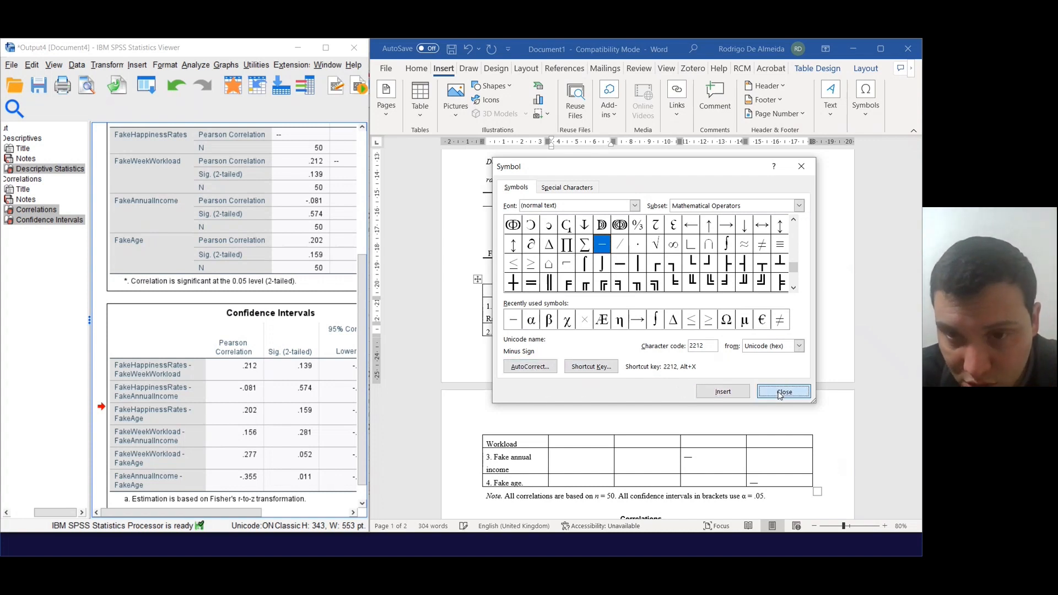
pyautogui.click(783, 391)
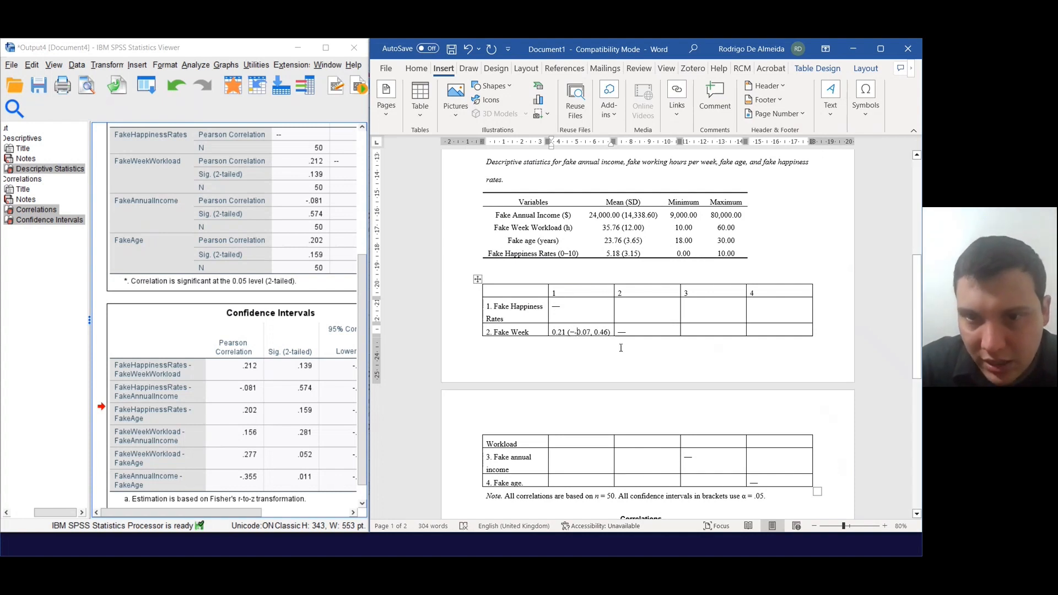
# Step: Add a superscript asterisk after the 0.21 correlation in the Fake Week Workload row
pyautogui.write('*')
pyautogui.scroll(-2, 680, 284)
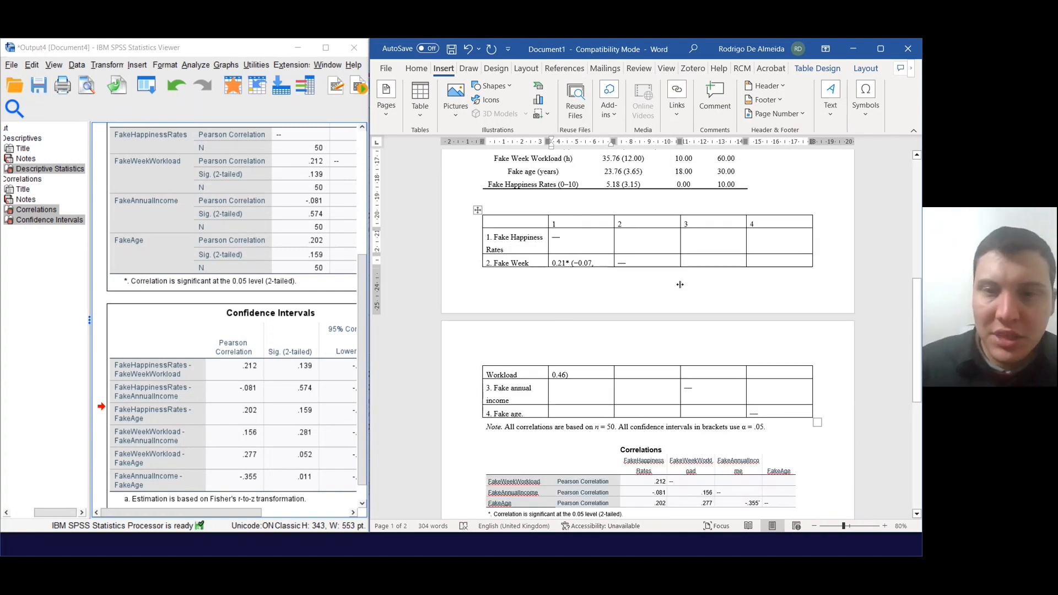
pyautogui.hotkey('shift', 'Left')
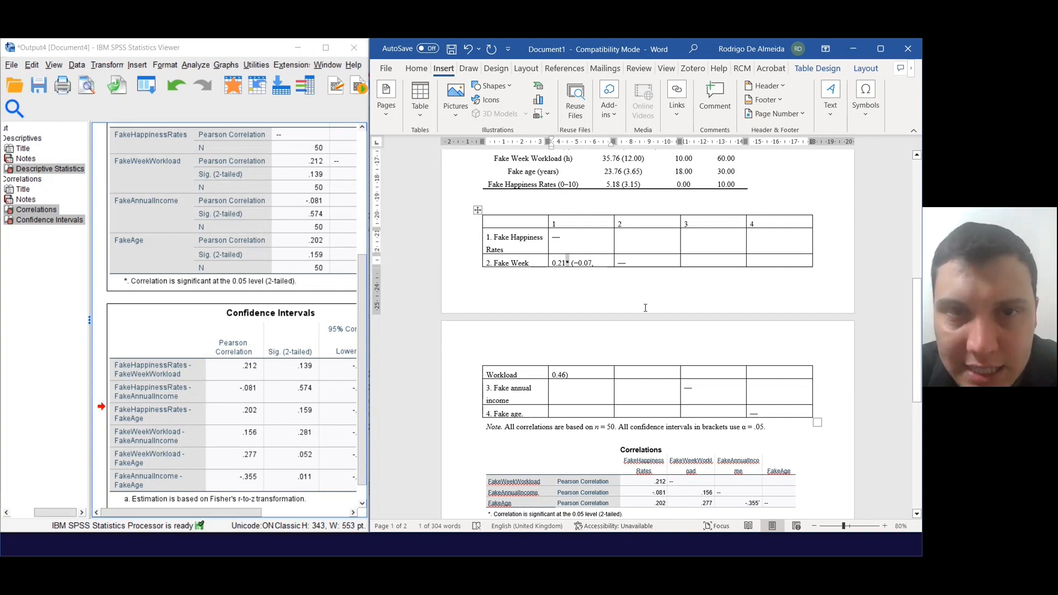
pyautogui.click(416, 69)
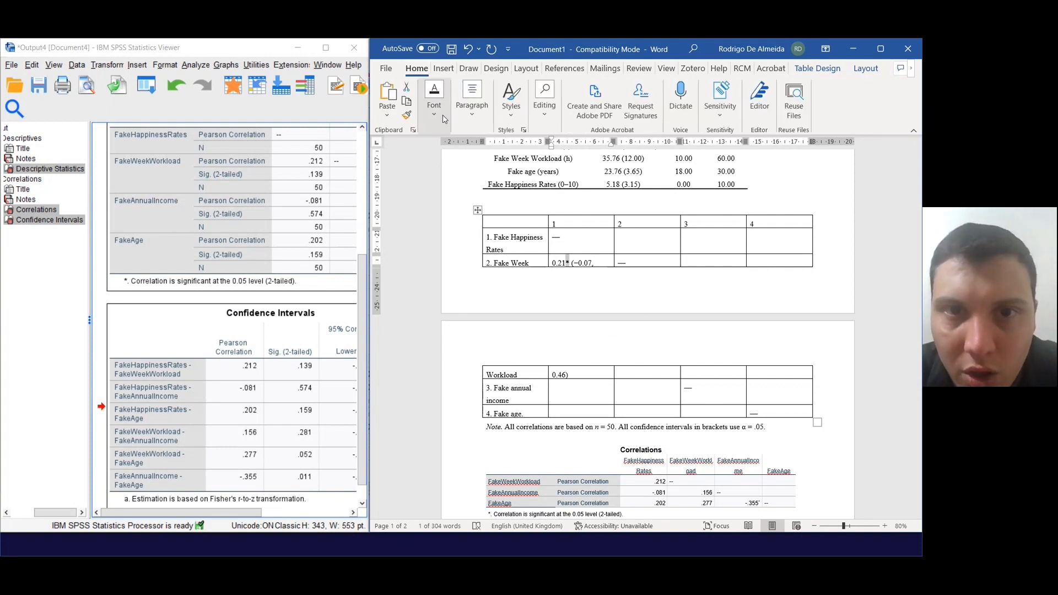
pyautogui.click(441, 113)
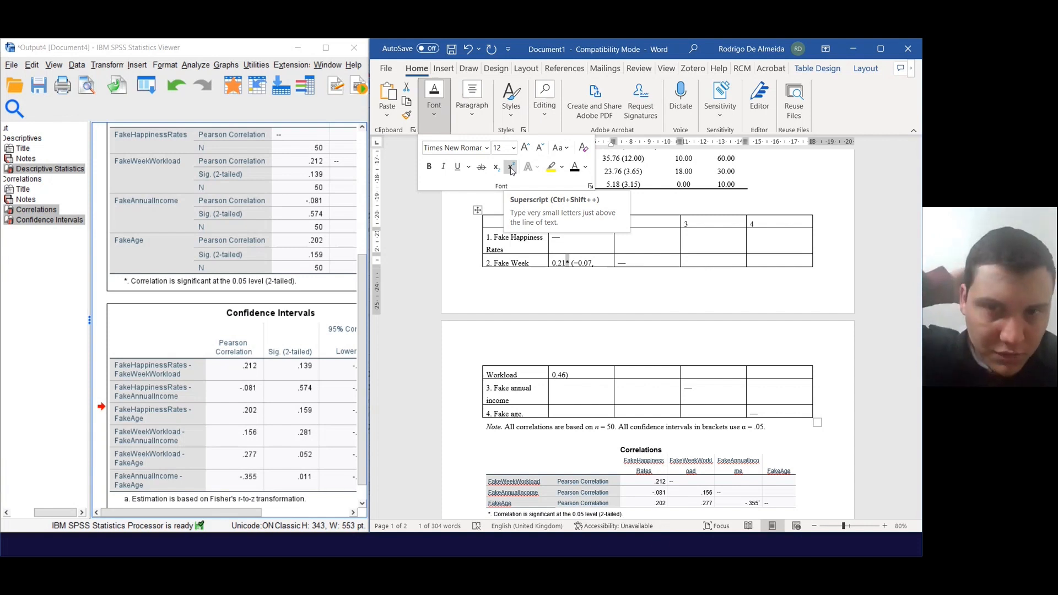
pyautogui.click(511, 172)
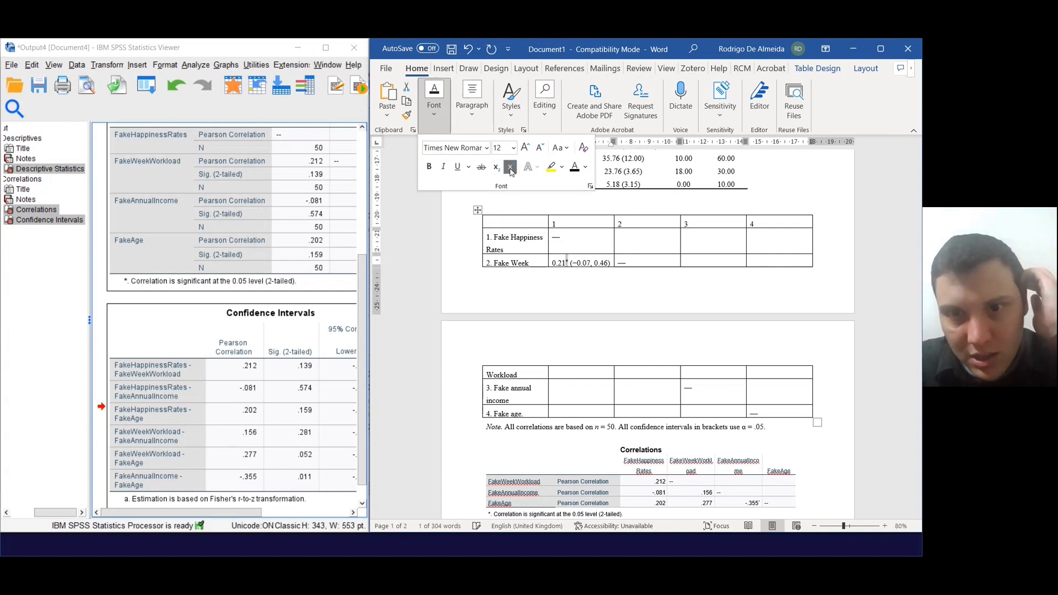
pyautogui.click(569, 264)
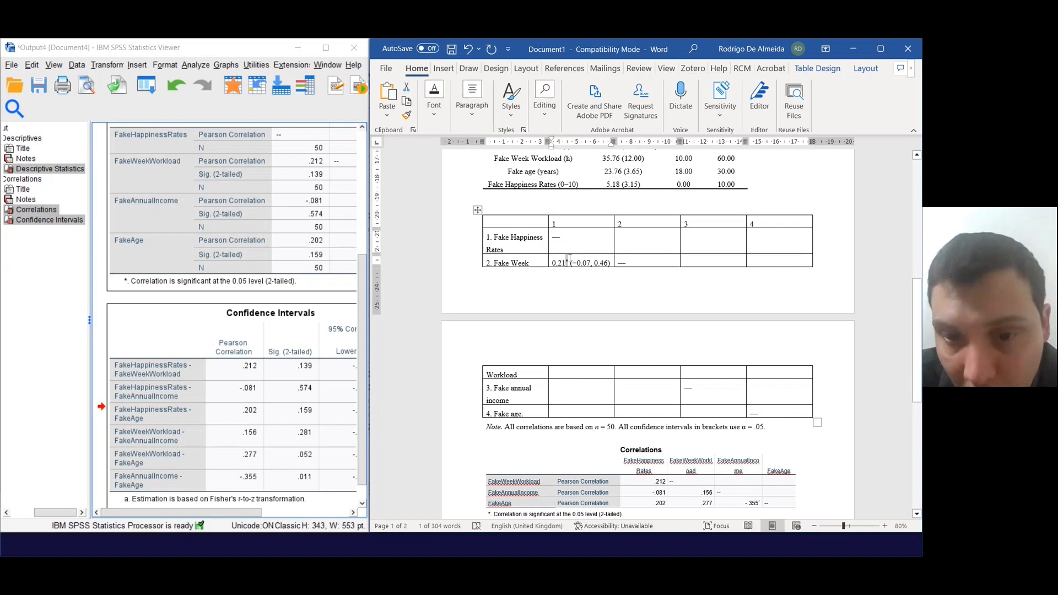
# Step: Add the line "*p < .05." below the correlation table's note, with the p in italics
pyautogui.click(844, 452)
pyautogui.press('Return')
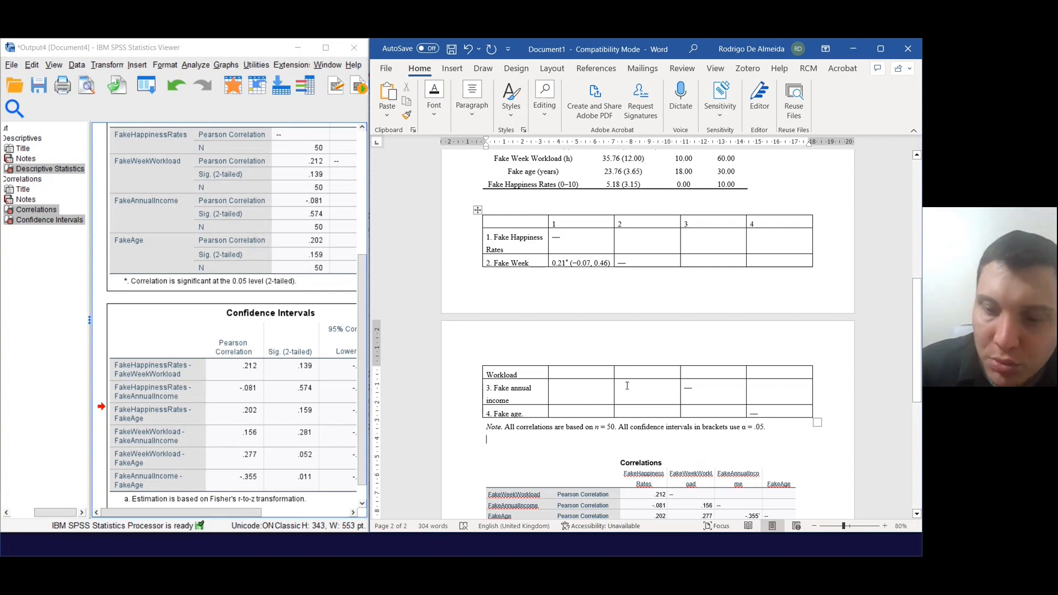
pyautogui.write('*')
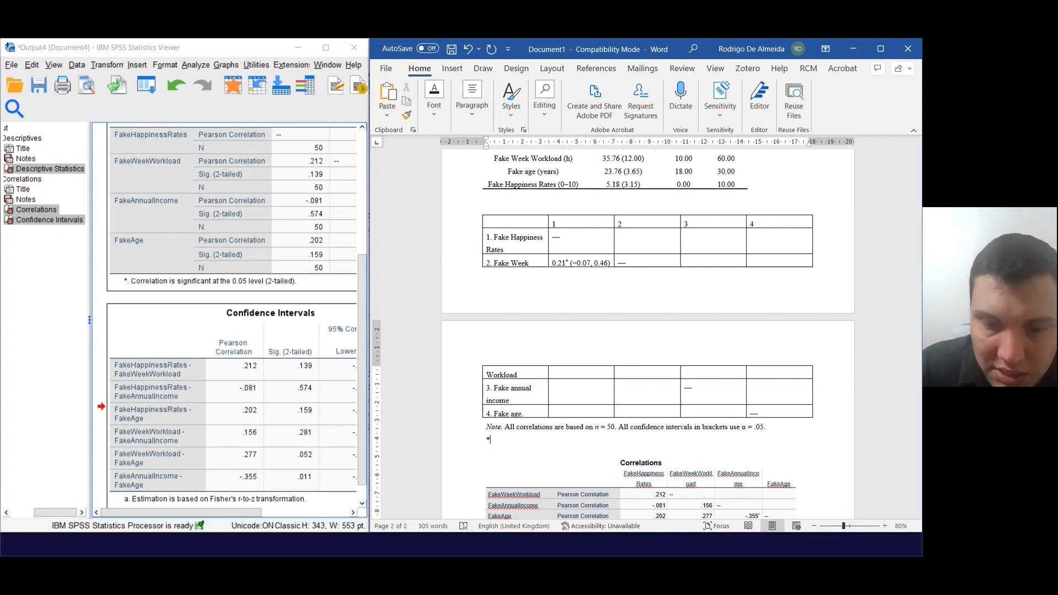
pyautogui.write('p')
pyautogui.hotkey('shift', 'Left')
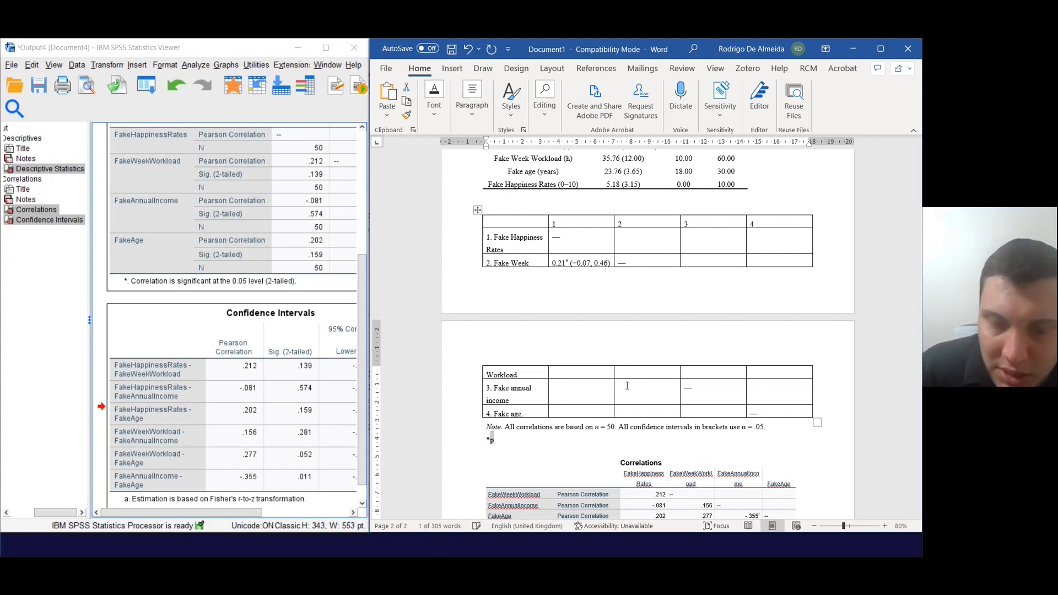
pyautogui.moveTo(496, 441); pyautogui.dragTo(491, 441)
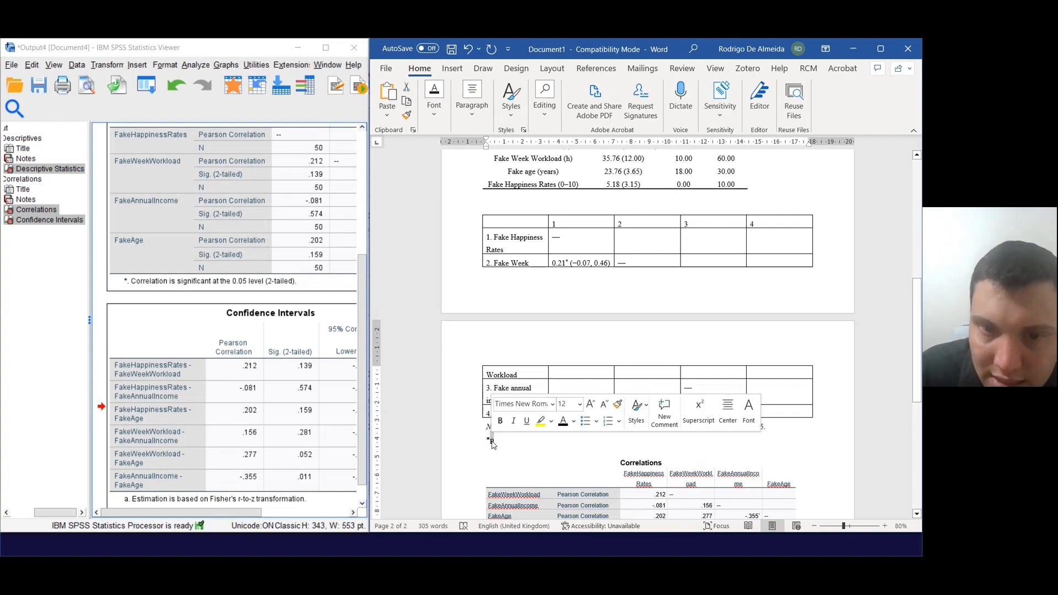
pyautogui.click(513, 422)
pyautogui.click(528, 442)
pyautogui.scroll(-1, 673, 485)
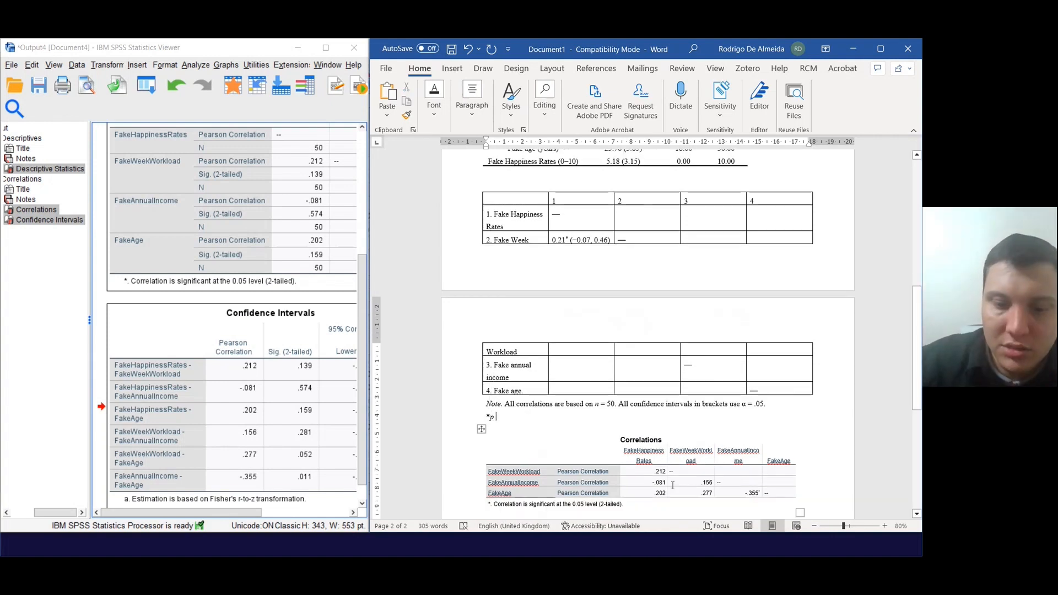
pyautogui.write('< .05.')
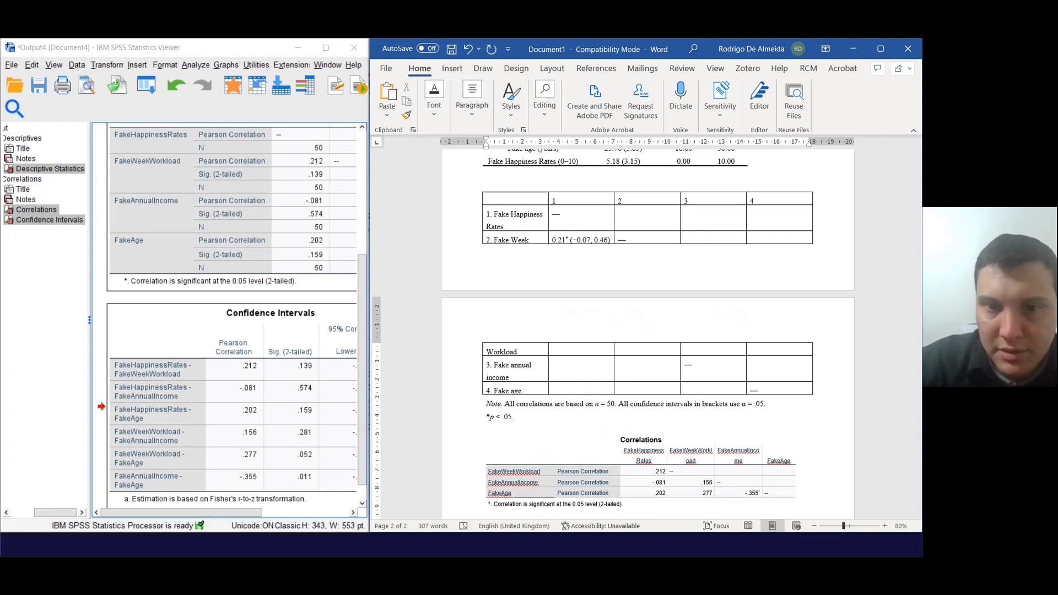
# Step: Make the asterisk at the start of the "p < .05." line below the table note a superscript
pyautogui.press('Left')
pyautogui.press('Left')
pyautogui.press('Left')
pyautogui.press('Left')
pyautogui.press('Left')
pyautogui.press('Left')
pyautogui.press('Left')
pyautogui.press('Left')
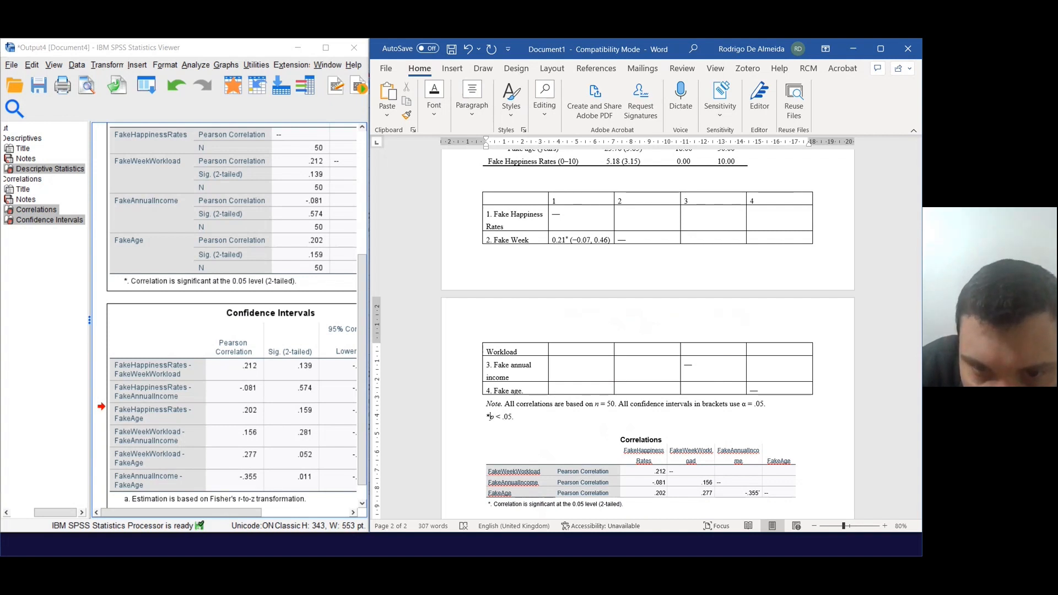
pyautogui.hotkey('shift', 'Left')
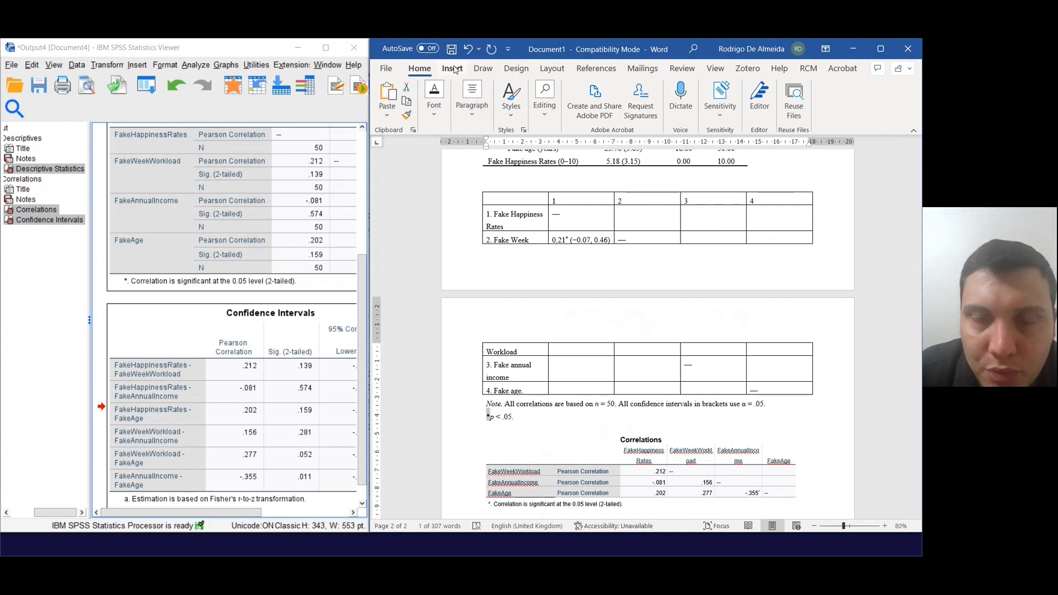
pyautogui.click(434, 97)
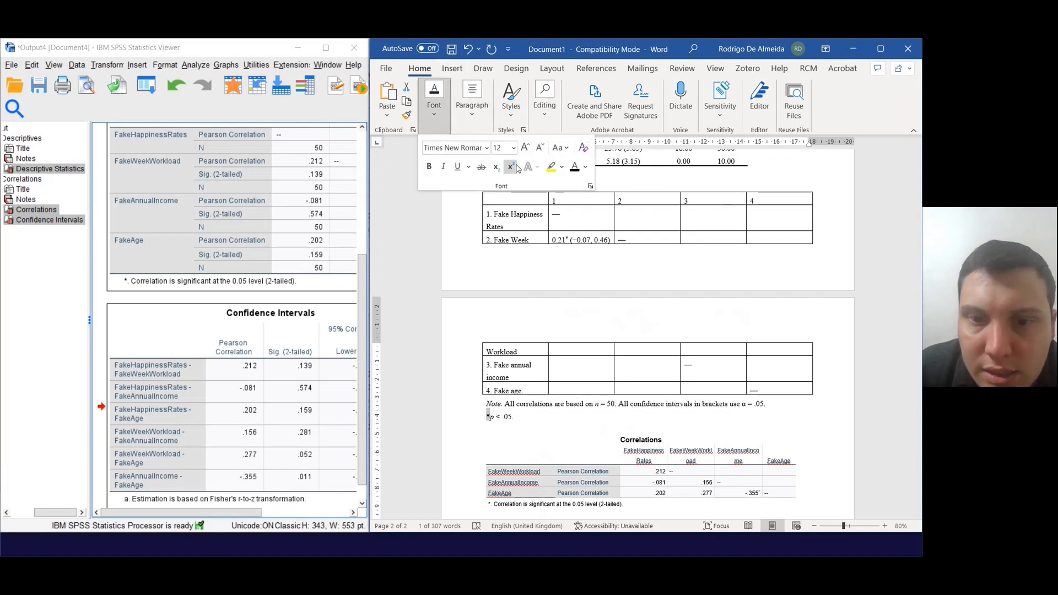
pyautogui.click(517, 168)
pyautogui.click(559, 418)
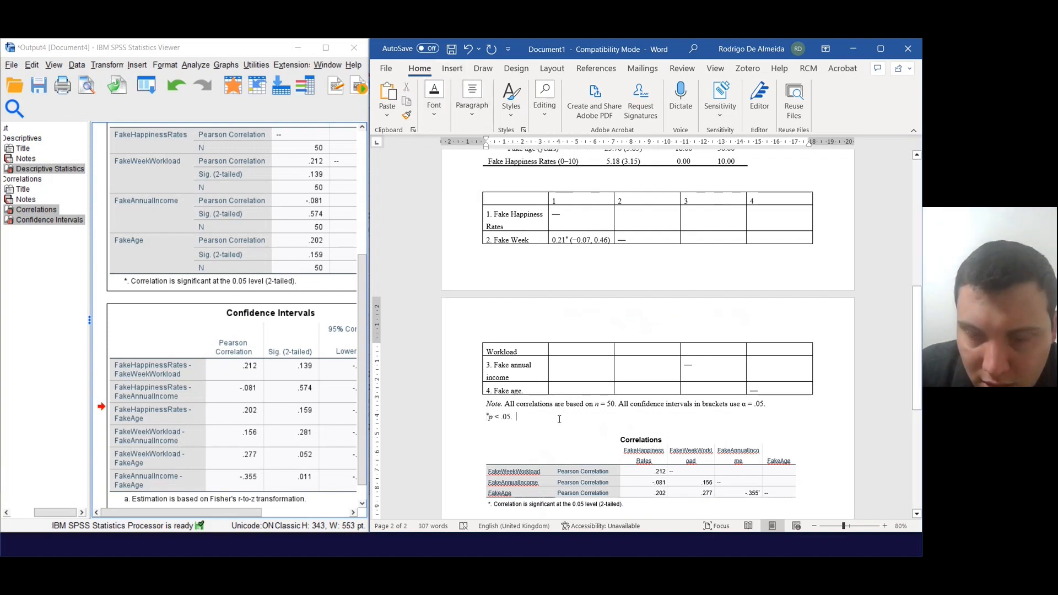
# Step: Extend the significance line to "*p < .05. **p < .01. ***p < .001." with superscript asterisks and each p in italics
pyautogui.press('BackSpace')
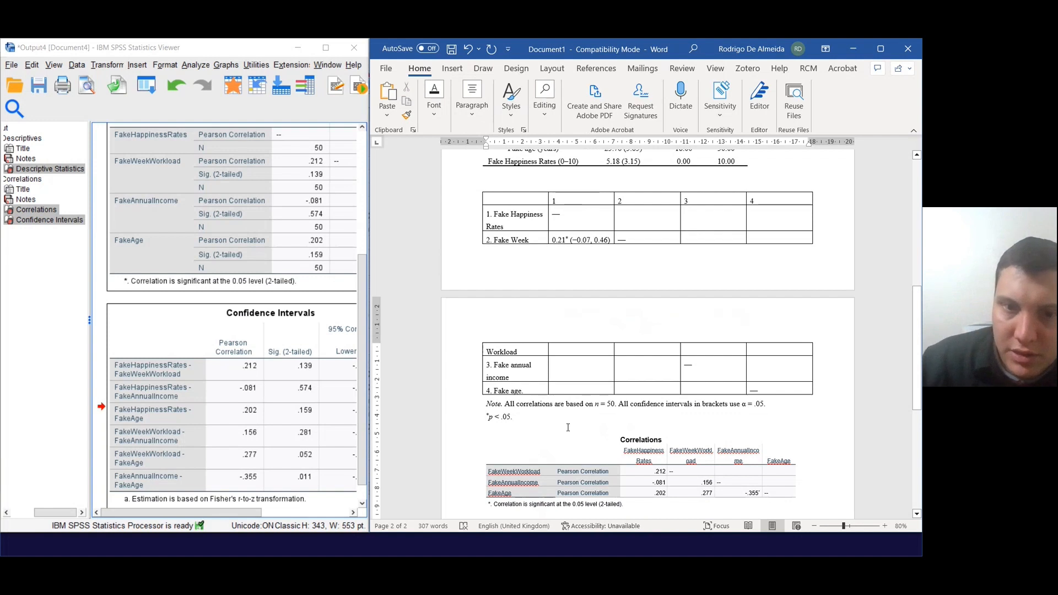
pyautogui.moveTo(488, 415); pyautogui.dragTo(520, 417)
pyautogui.write('*p < .05. **p < .01. ***p < .001.')
# Step: Remove all borders from the correlation table and give it 1½ pt top and bottom borders
pyautogui.click(770, 384)
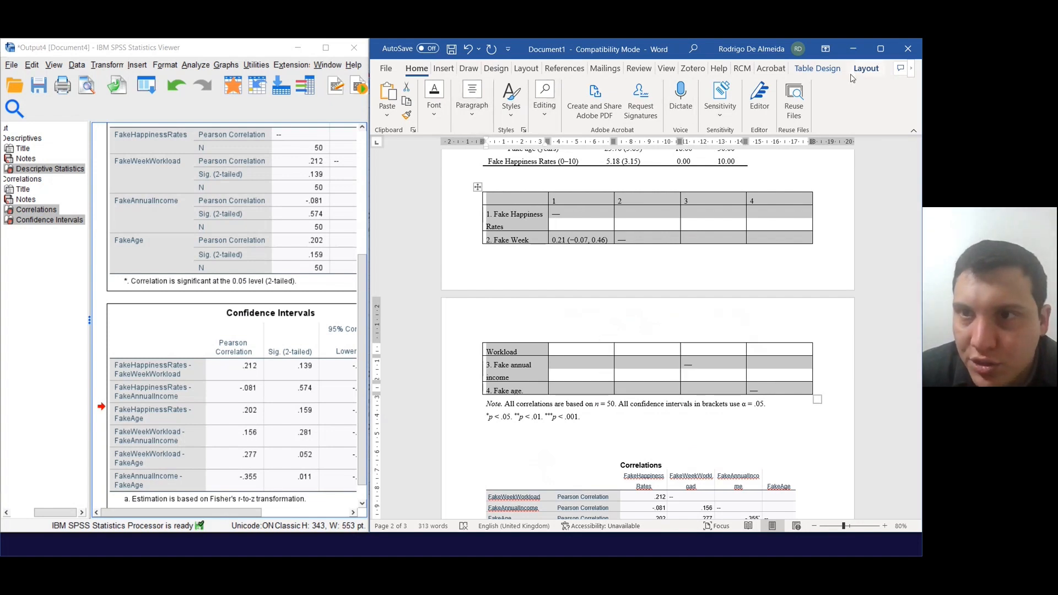
pyautogui.click(817, 69)
pyautogui.click(839, 113)
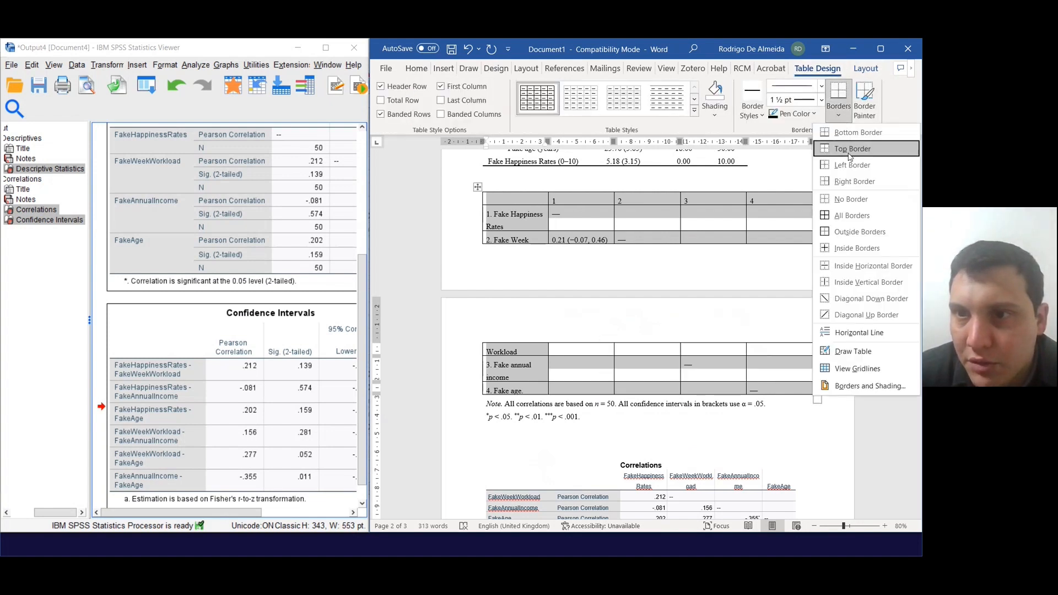
pyautogui.click(851, 199)
pyautogui.click(838, 120)
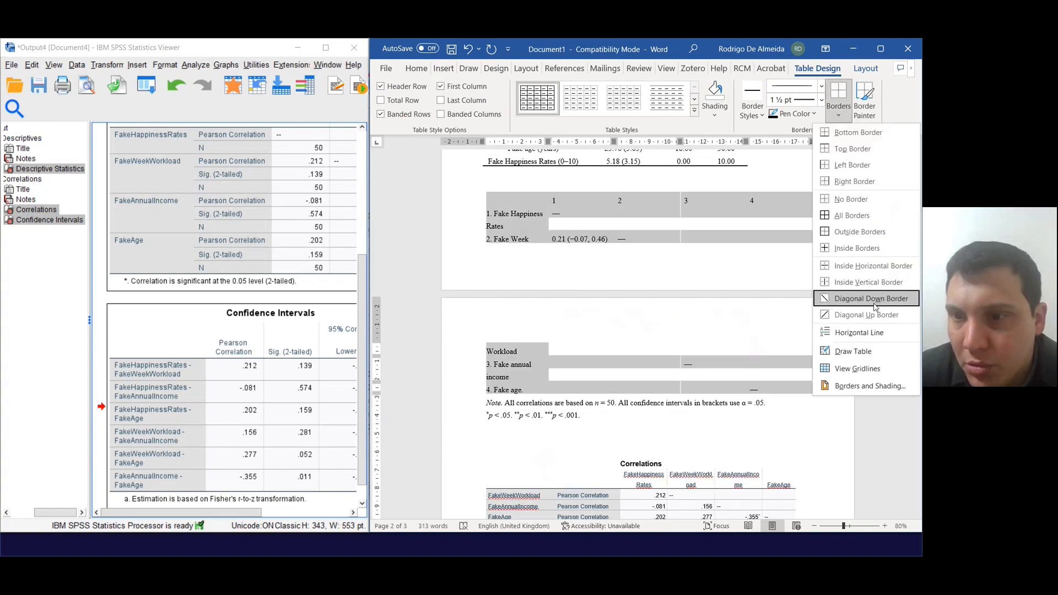
pyautogui.click(843, 352)
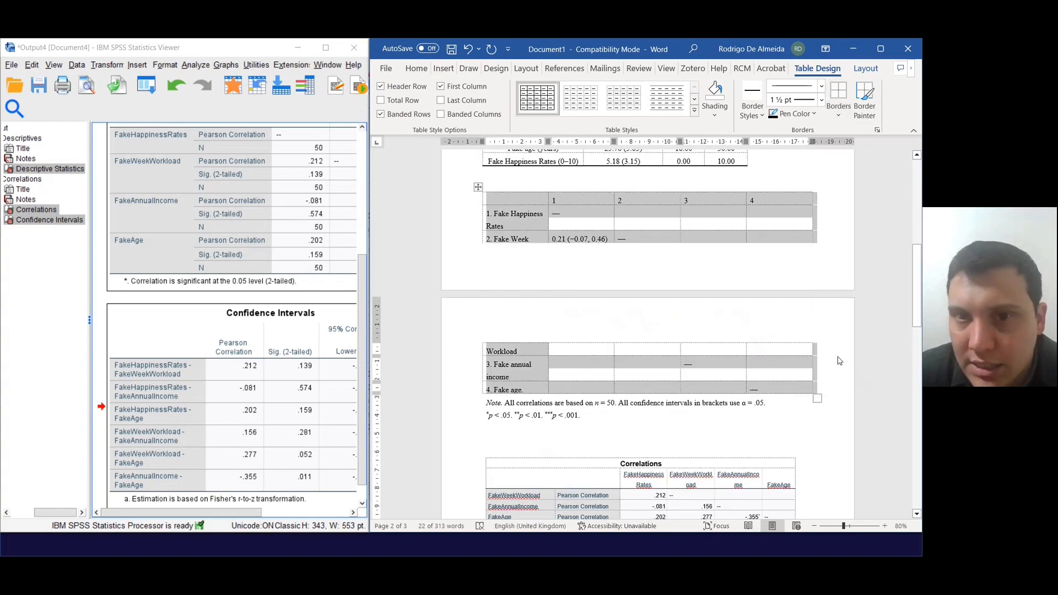
# Step: Add a ¼ pt bottom border to the correlation table's header row and hide the table gridlines
pyautogui.click(821, 99)
pyautogui.click(801, 113)
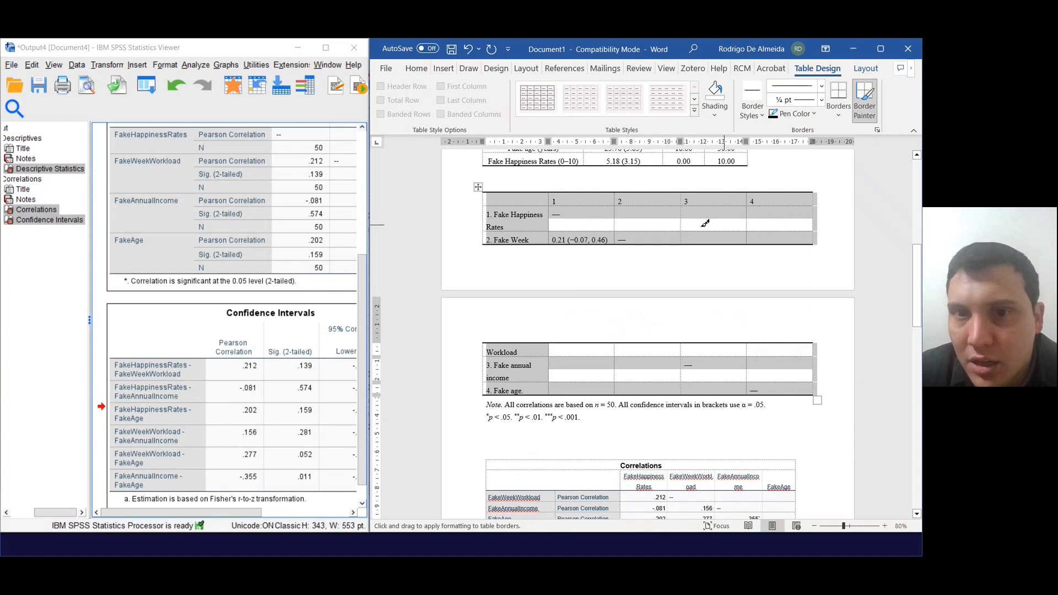
pyautogui.click(668, 206)
pyautogui.moveTo(542, 201); pyautogui.dragTo(773, 205)
pyautogui.click(838, 114)
pyautogui.click(714, 207)
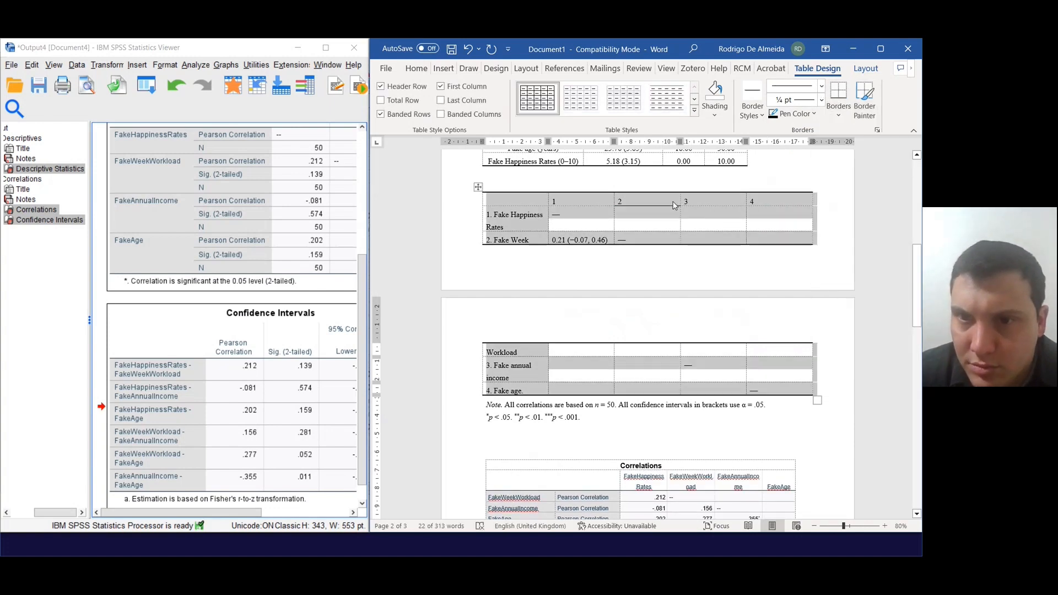
pyautogui.click(674, 203)
pyautogui.moveTo(509, 204); pyautogui.dragTo(775, 202)
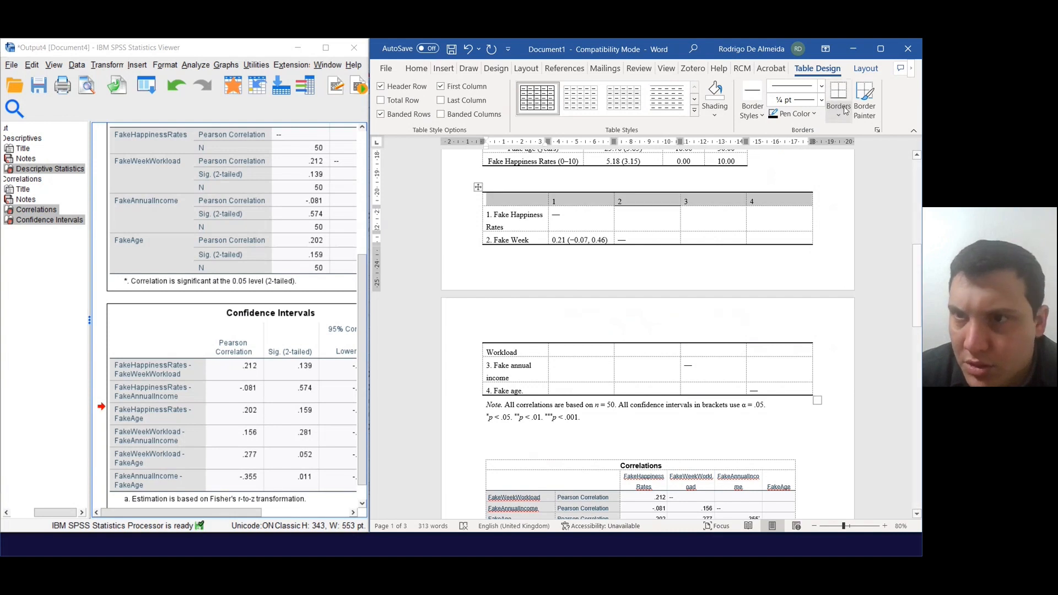
pyautogui.click(721, 216)
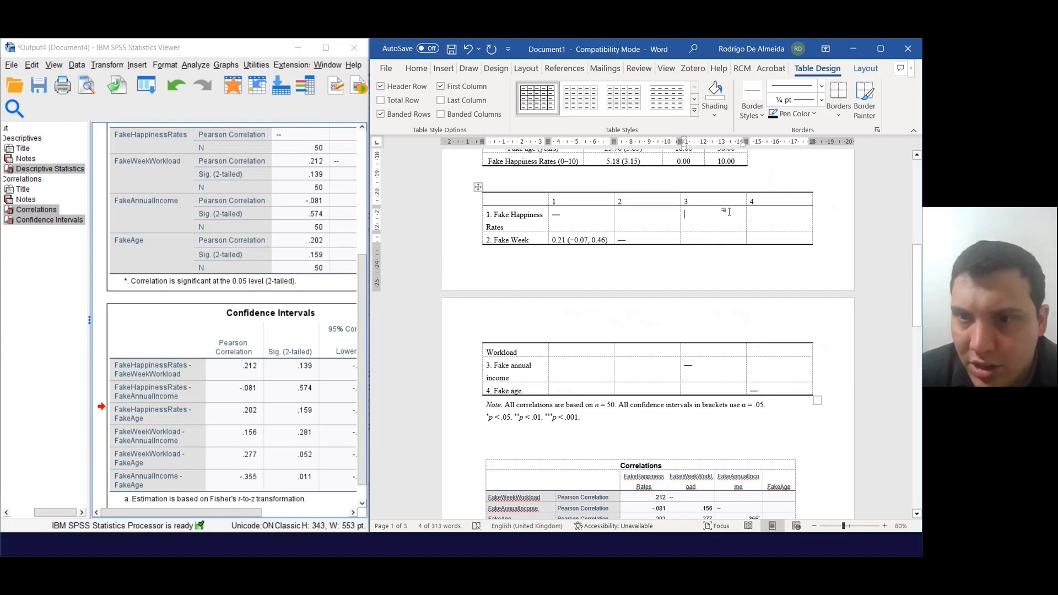
pyautogui.click(838, 116)
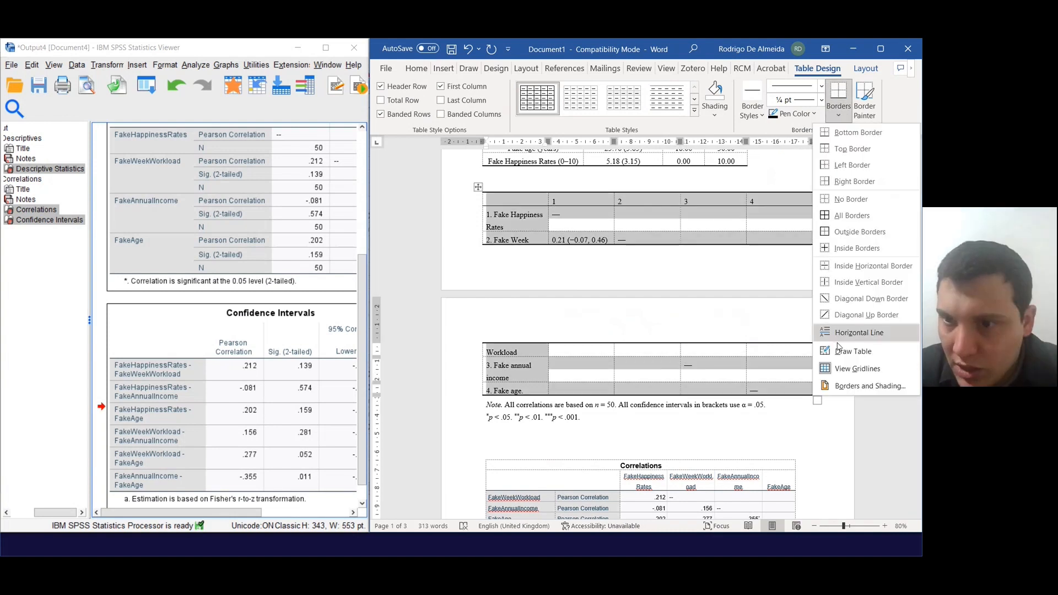
pyautogui.click(814, 371)
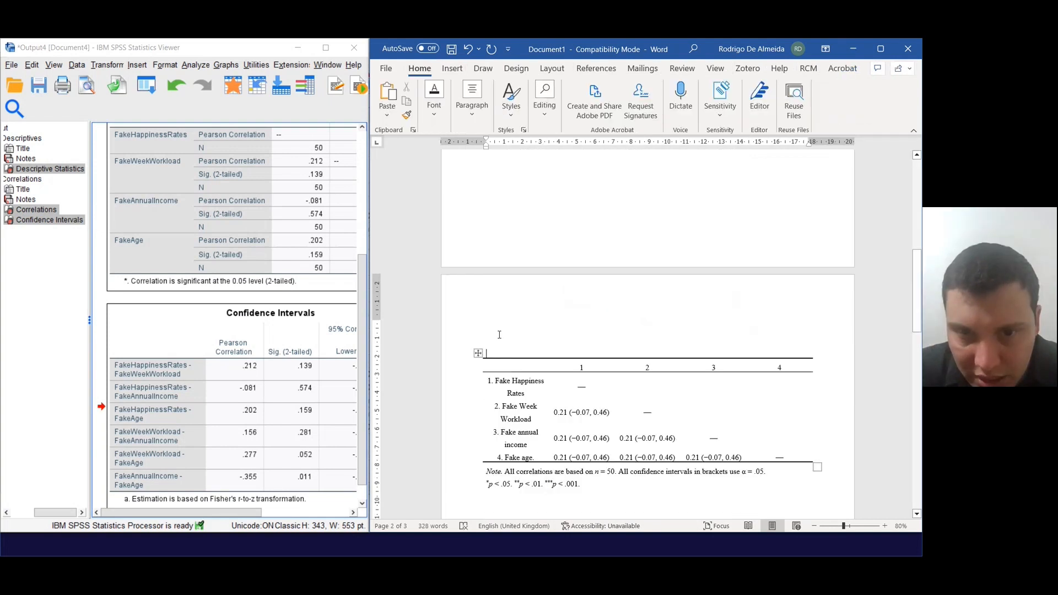
# Step: Enter "Table 3" and the title "Correlation matrix for happiness rates, weekly working hours, annual income, and age." above the correlation table
pyautogui.write('Table 3')
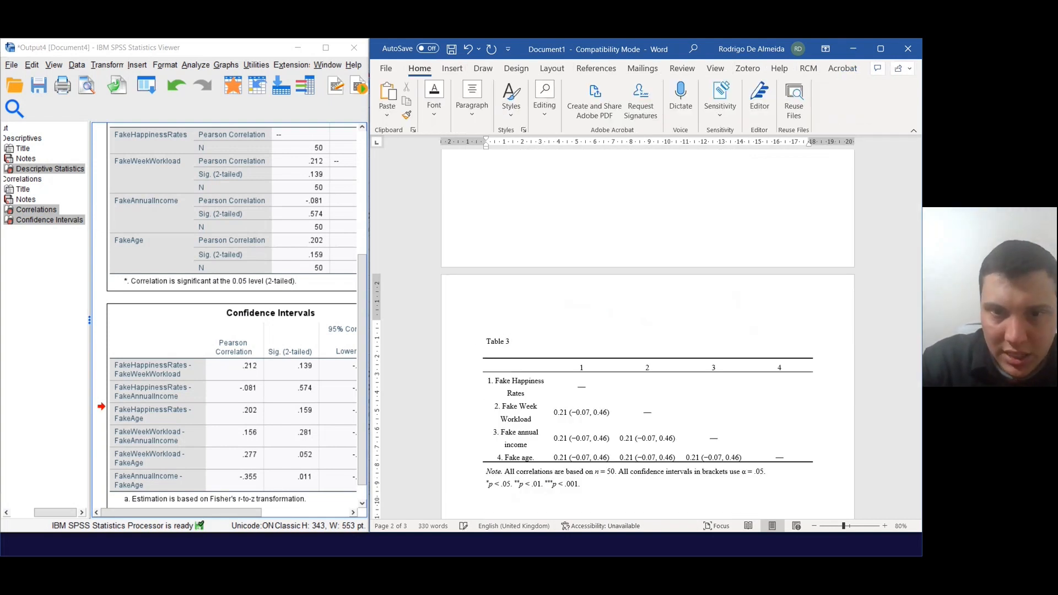
pyautogui.press('Return')
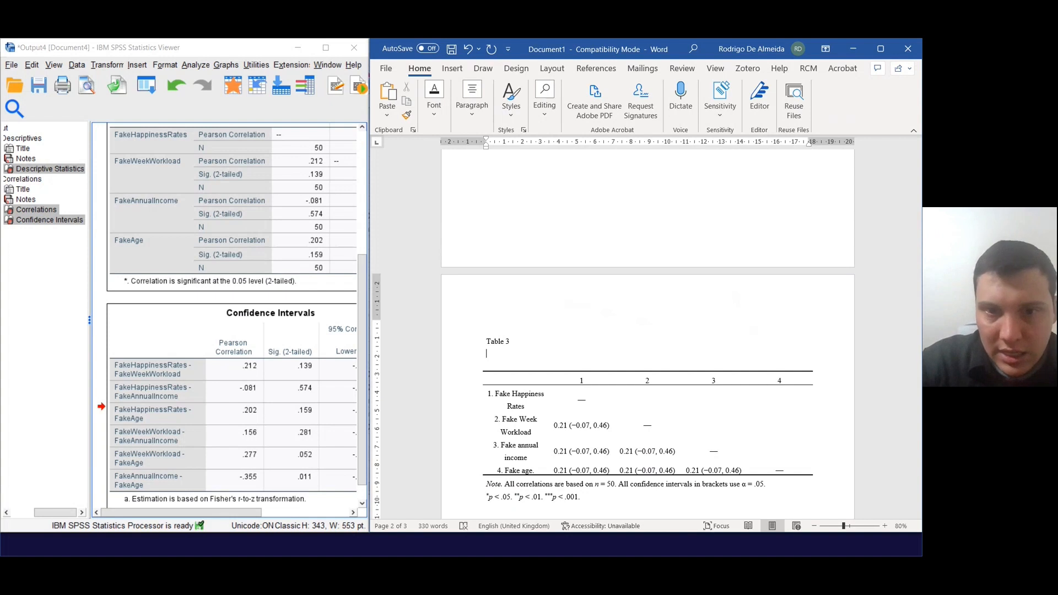
pyautogui.press('BackSpace')
pyautogui.write('Matr')
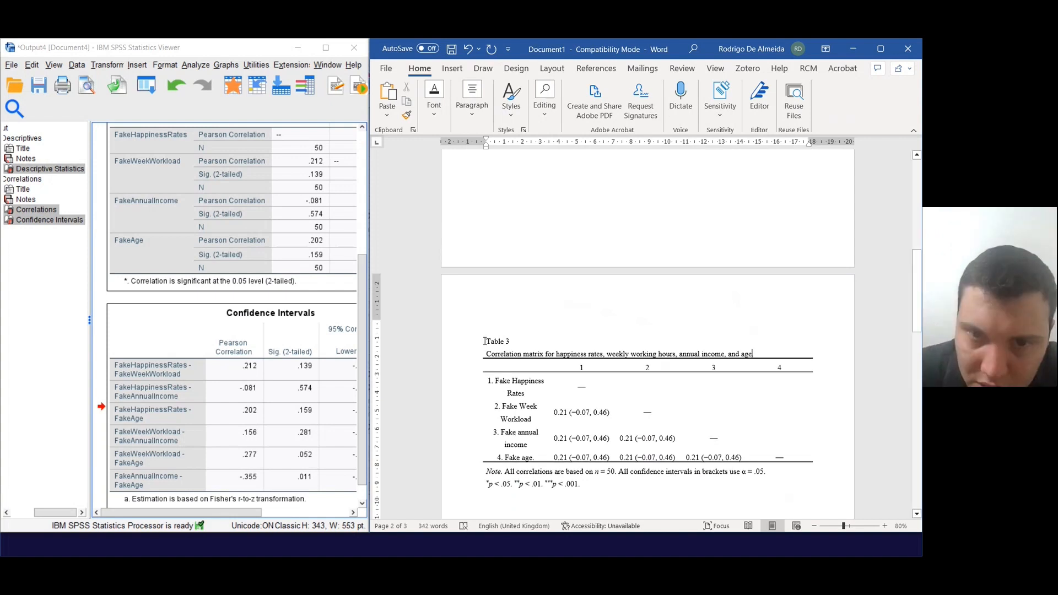
# Step: Set the line spacing of the Table 3 number and title lines to 2.0
pyautogui.moveTo(486, 341); pyautogui.dragTo(503, 353)
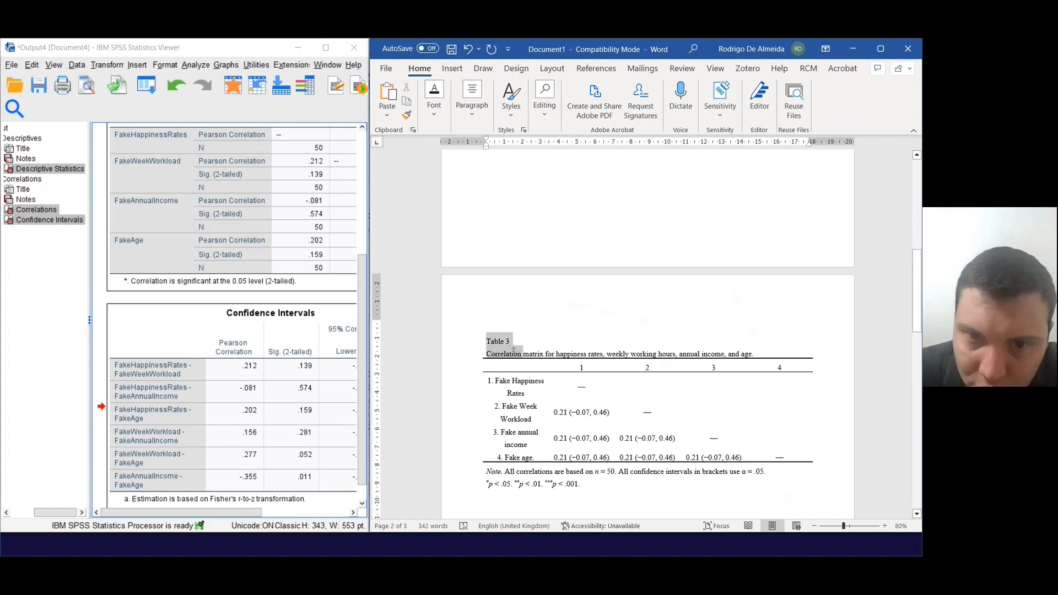
pyautogui.click(472, 100)
pyautogui.click(532, 172)
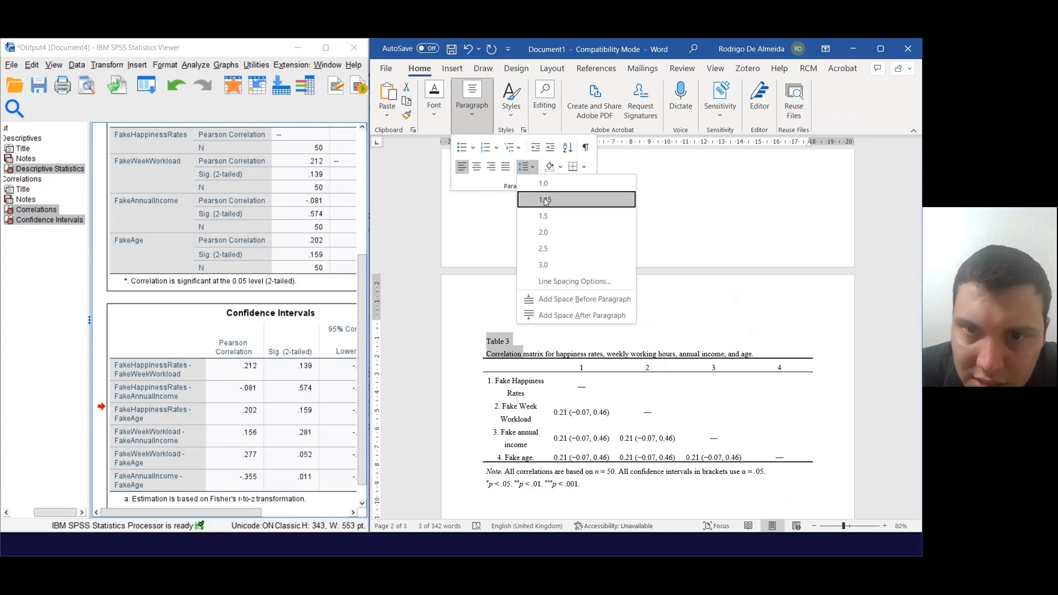
pyautogui.click(555, 232)
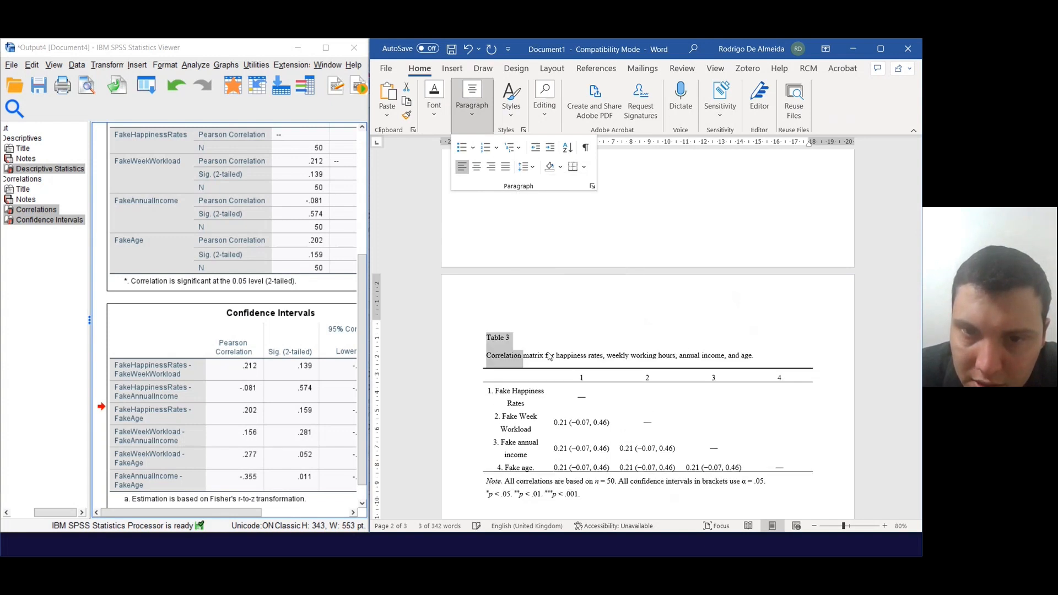
# Step: Make the "Table 3" number bold and the correlation matrix title below it italic
pyautogui.click(519, 336)
pyautogui.moveTo(484, 339); pyautogui.dragTo(512, 339)
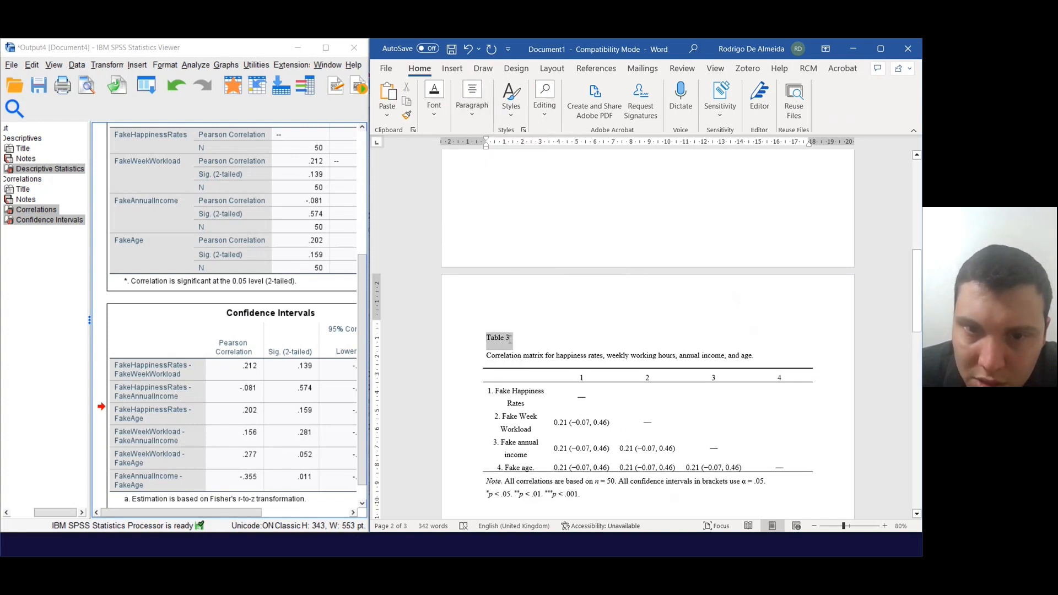
pyautogui.hotkey('ctrl', 'b')
pyautogui.click(468, 358)
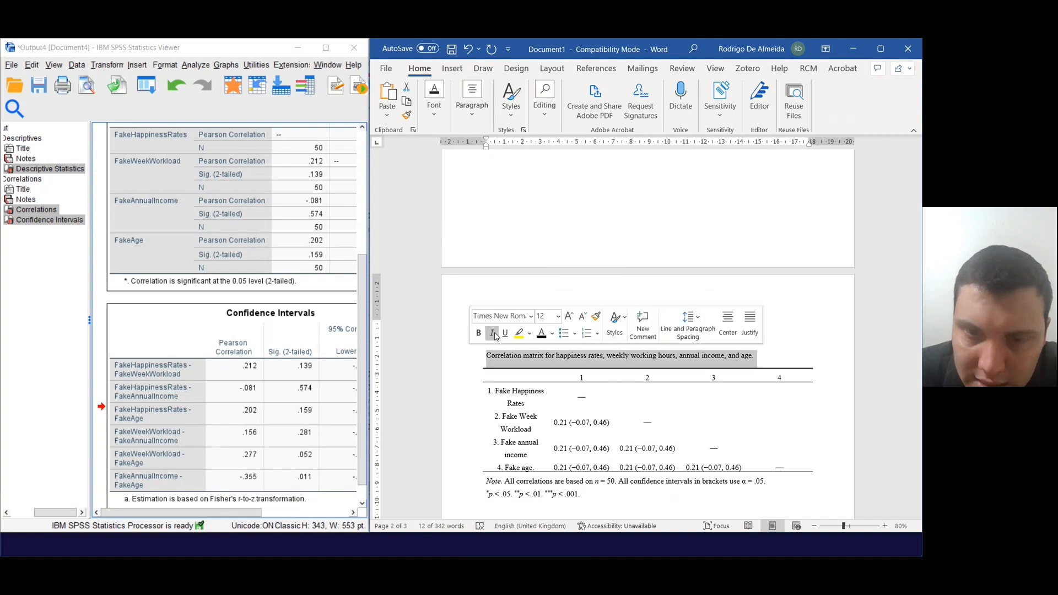
pyautogui.hotkey('ctrl', 'i')
pyautogui.click(521, 356)
# Step: Set the font of Table 3, including its title and notes, to Lucida Sans Unicode at size 10
pyautogui.moveTo(489, 339); pyautogui.dragTo(588, 494)
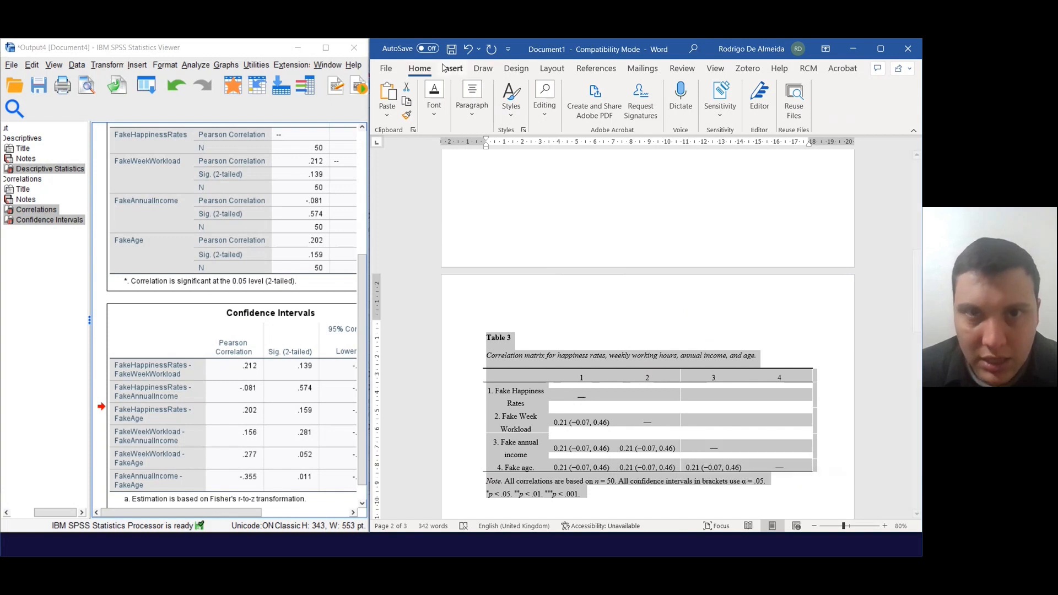
pyautogui.click(434, 113)
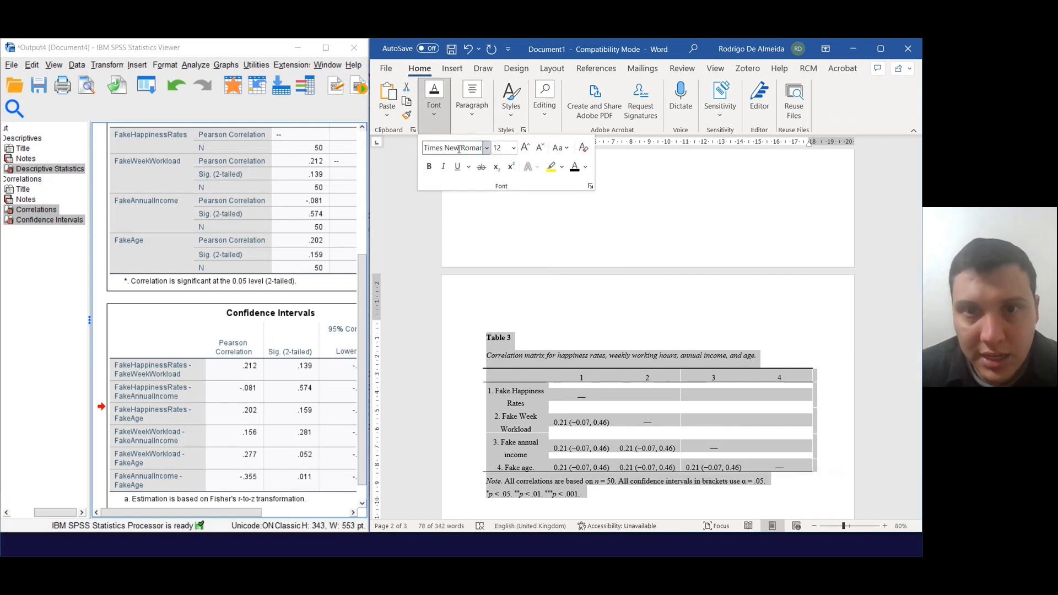
pyautogui.click(487, 147)
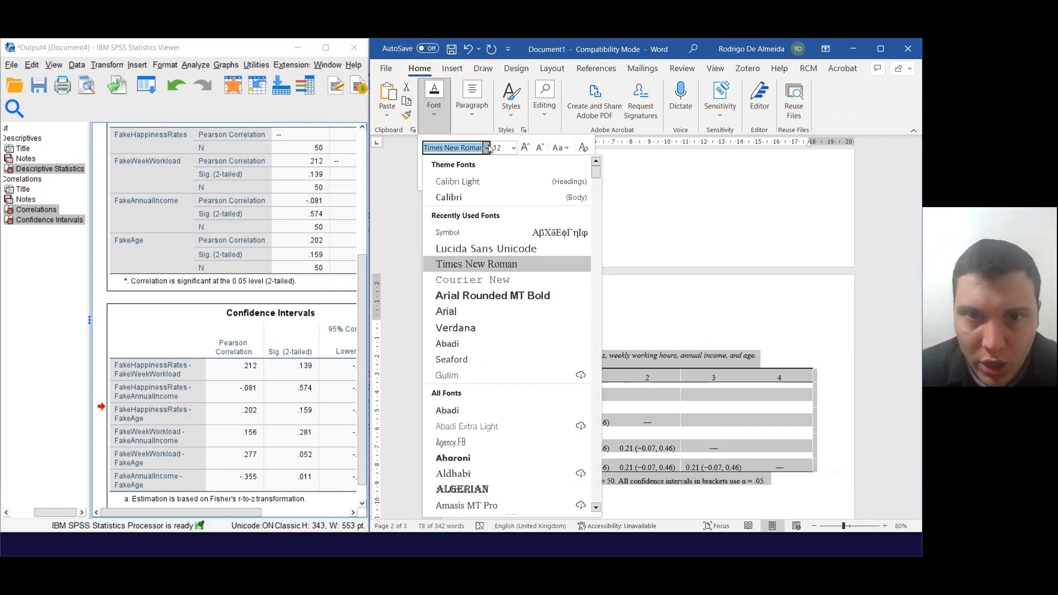
pyautogui.click(485, 248)
pyautogui.click(513, 147)
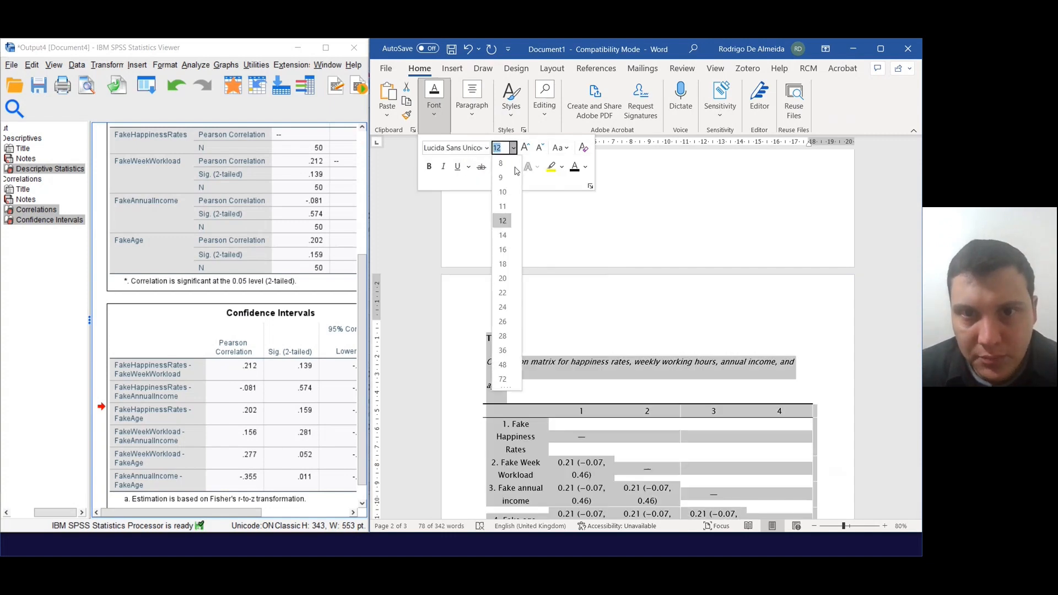
pyautogui.click(515, 201)
pyautogui.click(593, 361)
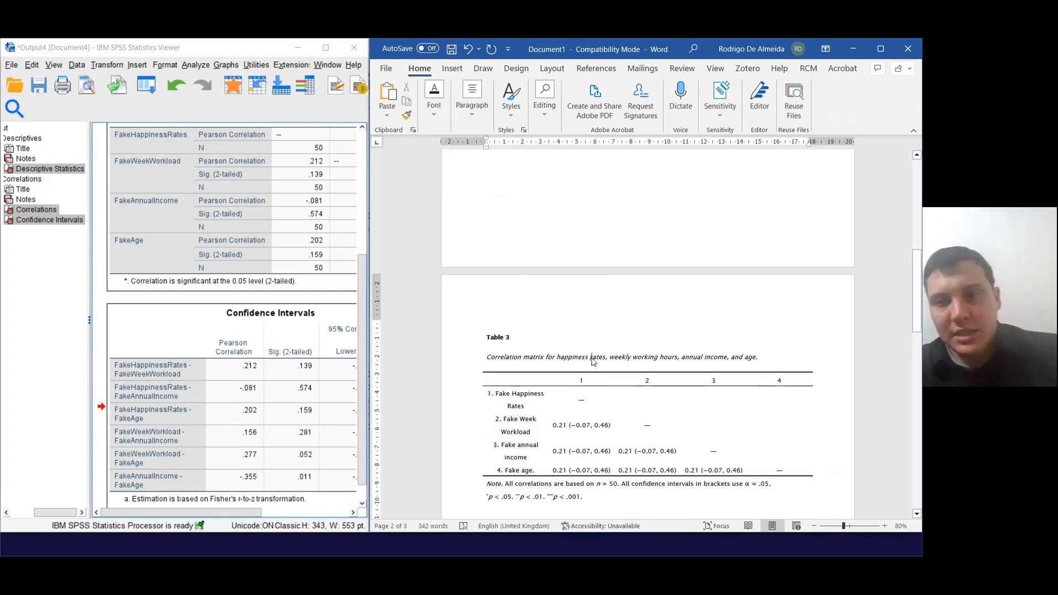
# Step: Delete the pasted SPSS Correlations output below the notes of Table 3
pyautogui.scroll(-3, 598, 372)
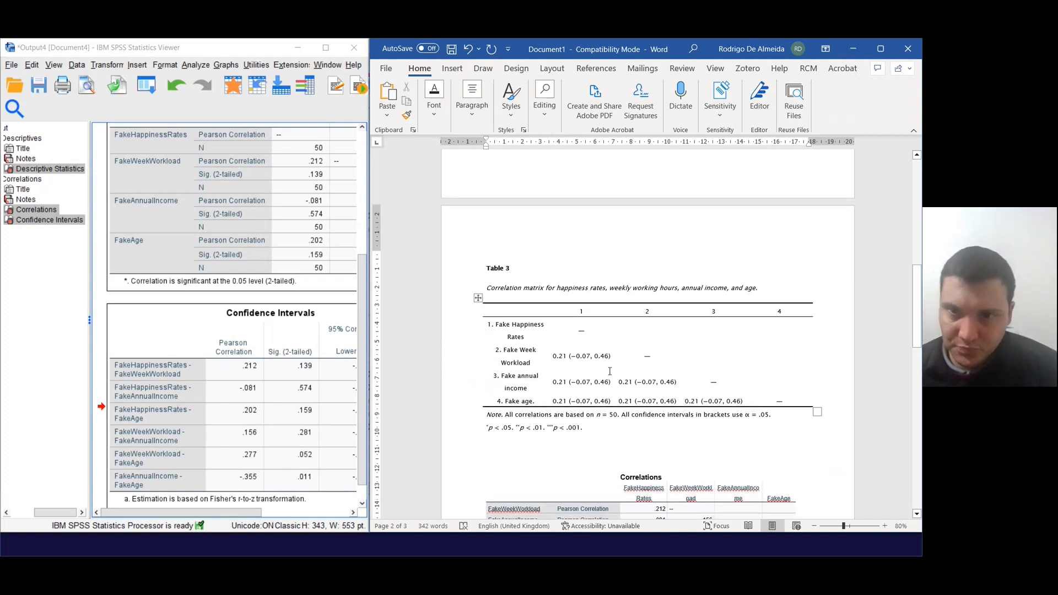
pyautogui.hotkey('ctrl', 'z')
pyautogui.scroll(-2, 650, 406)
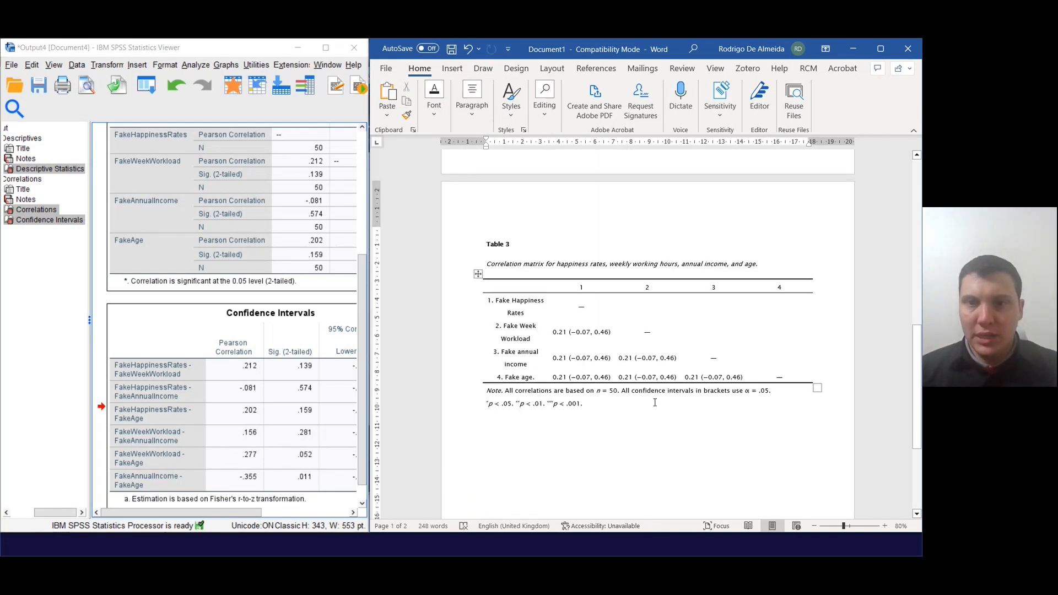
pyautogui.scroll(15, 625, 286)
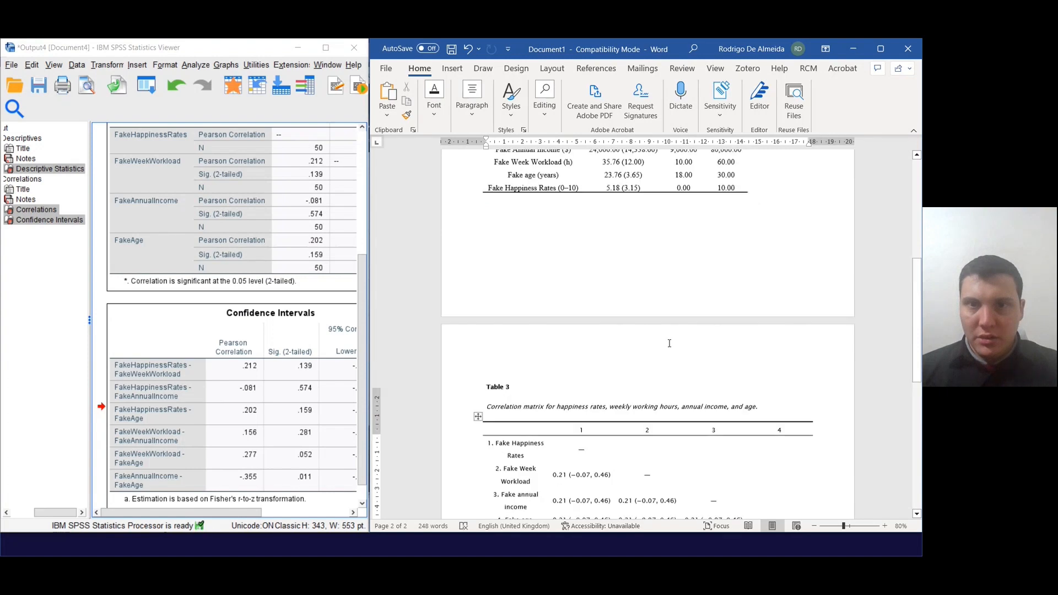
pyautogui.scroll(-7, 598, 354)
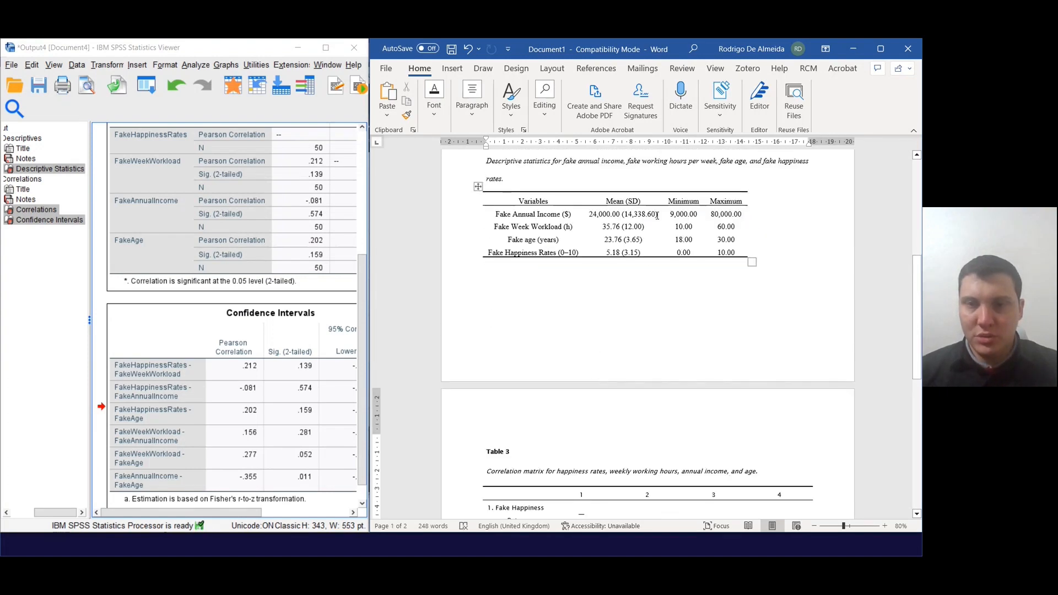
pyautogui.scroll(-1, 492, 161)
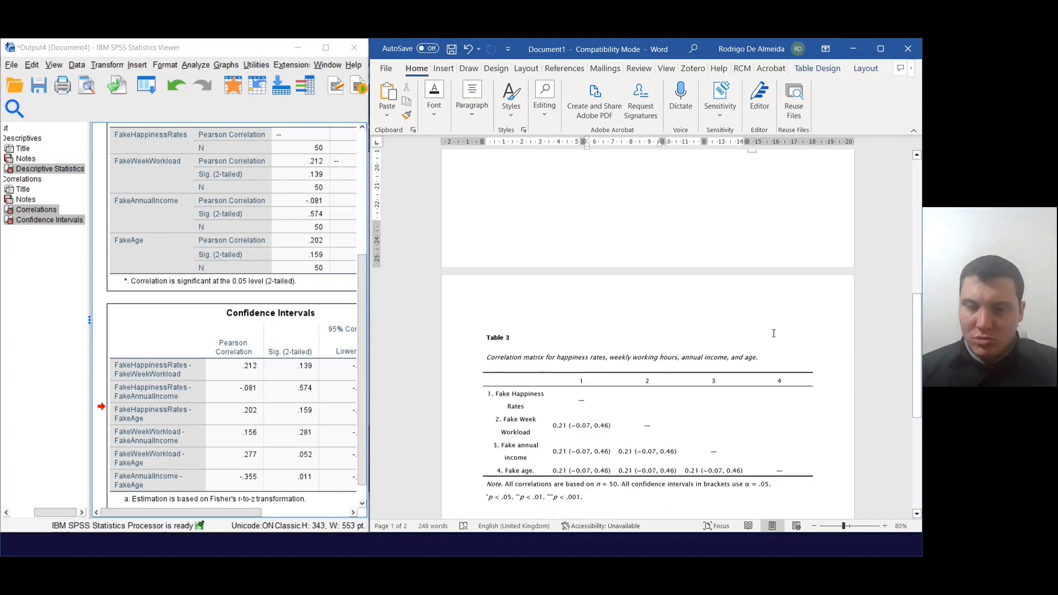
pyautogui.scroll(5, 773, 330)
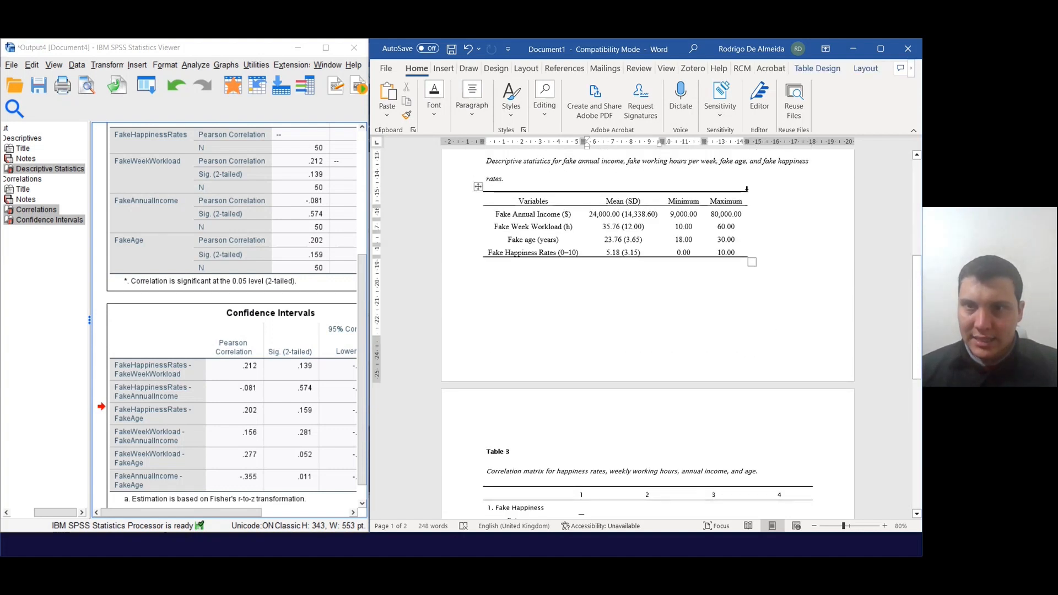
pyautogui.scroll(-4, 747, 191)
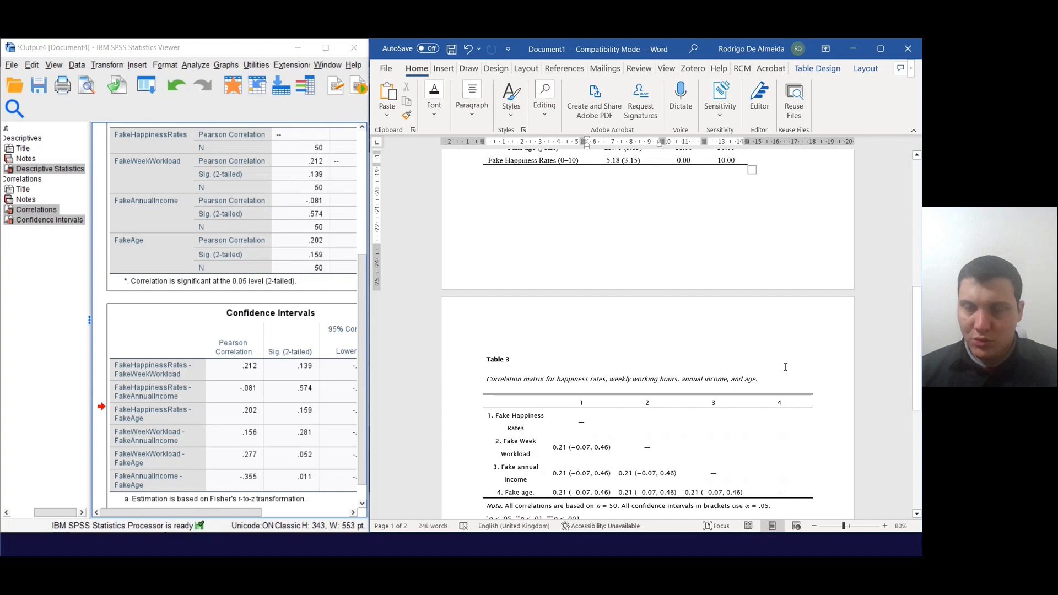
# Step: Add empty columns after the Maximum column of Table 2
pyautogui.scroll(8, 786, 367)
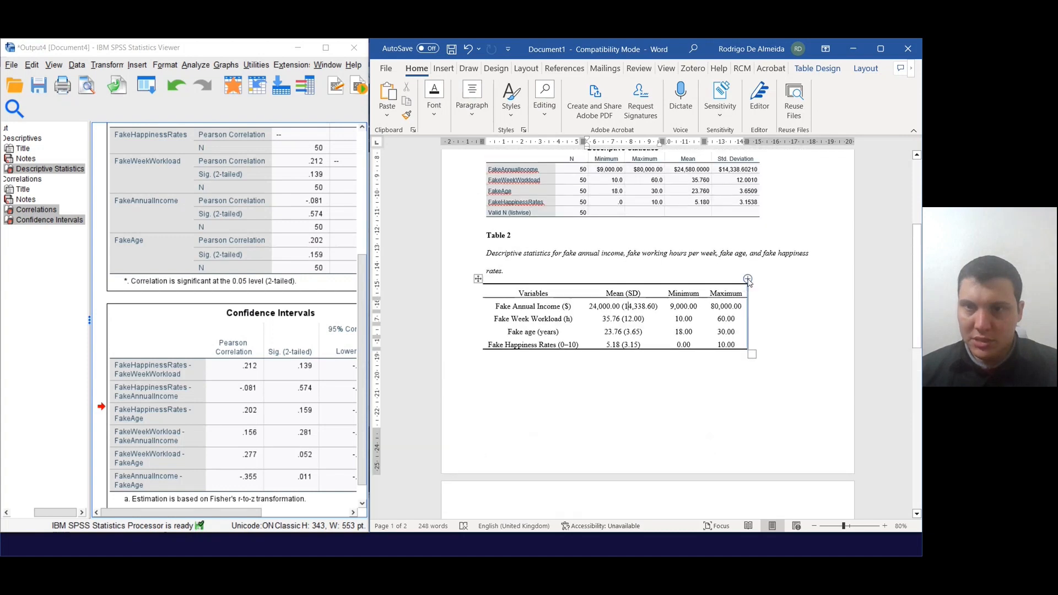
pyautogui.click(748, 280)
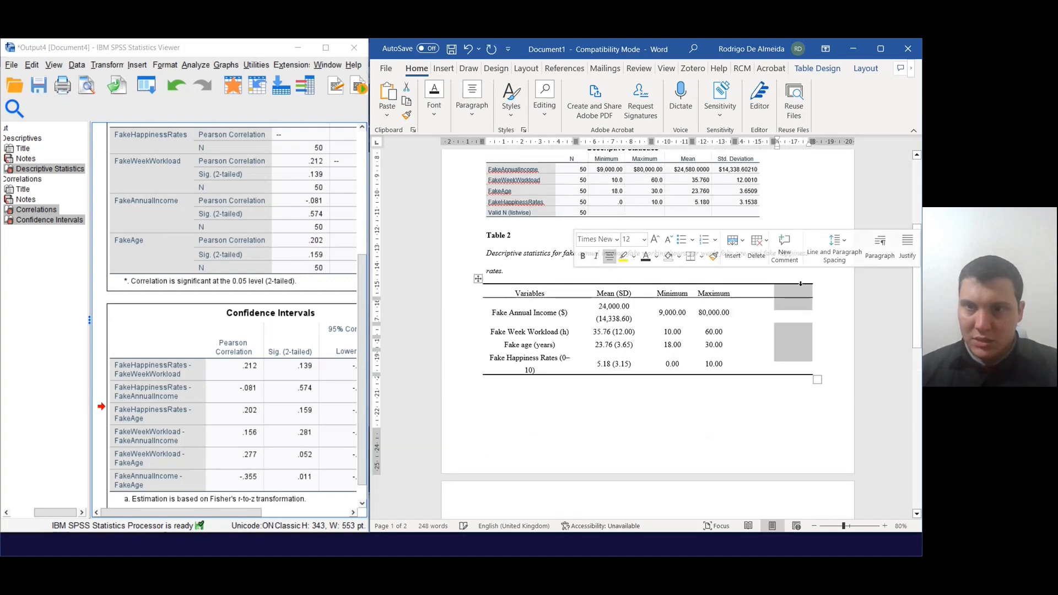
# Step: Try a landscape page orientation to make room for the widened Table 2
pyautogui.click(527, 68)
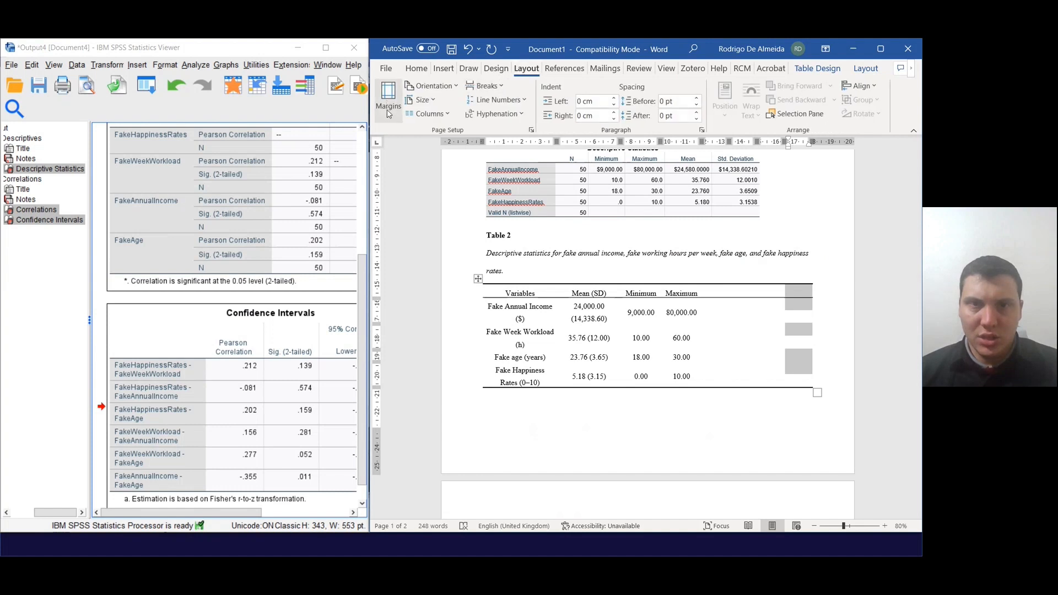
pyautogui.click(450, 88)
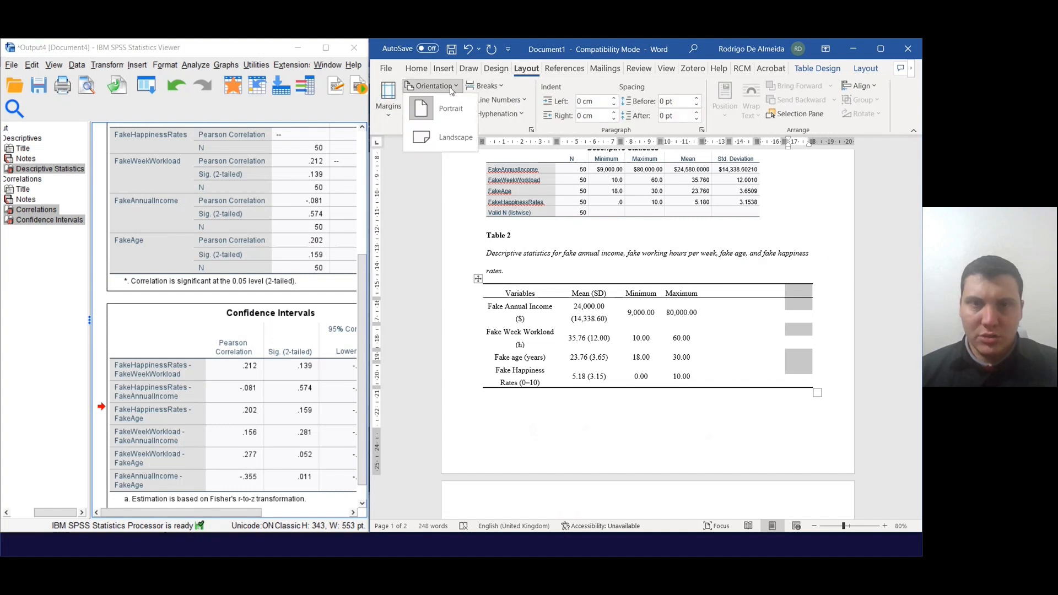
pyautogui.click(451, 137)
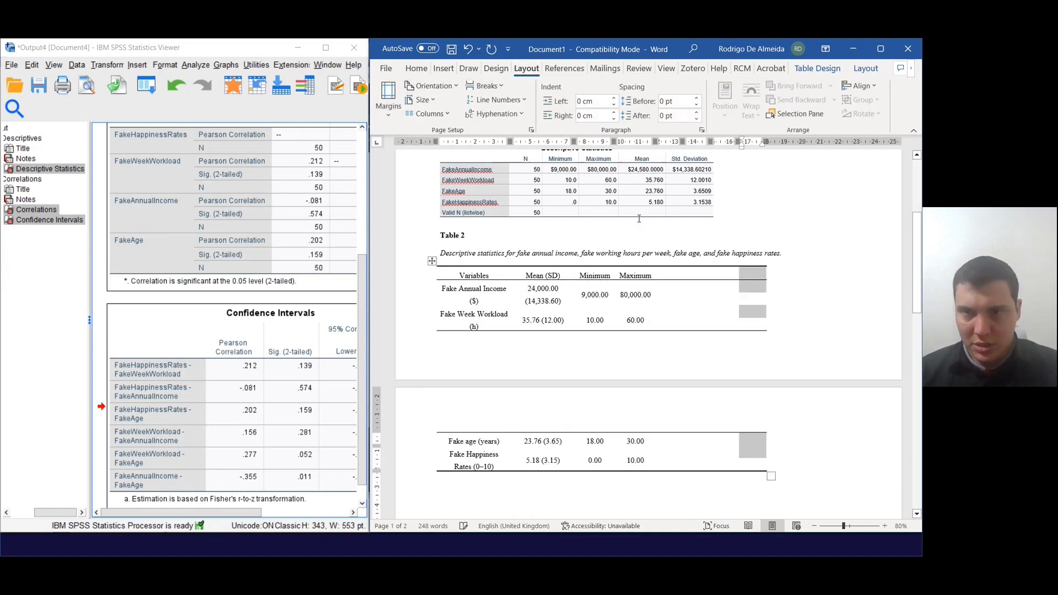
# Step: Copy correlation columns 1 to 4 of Table 3, including their header cells
pyautogui.scroll(-10, 639, 219)
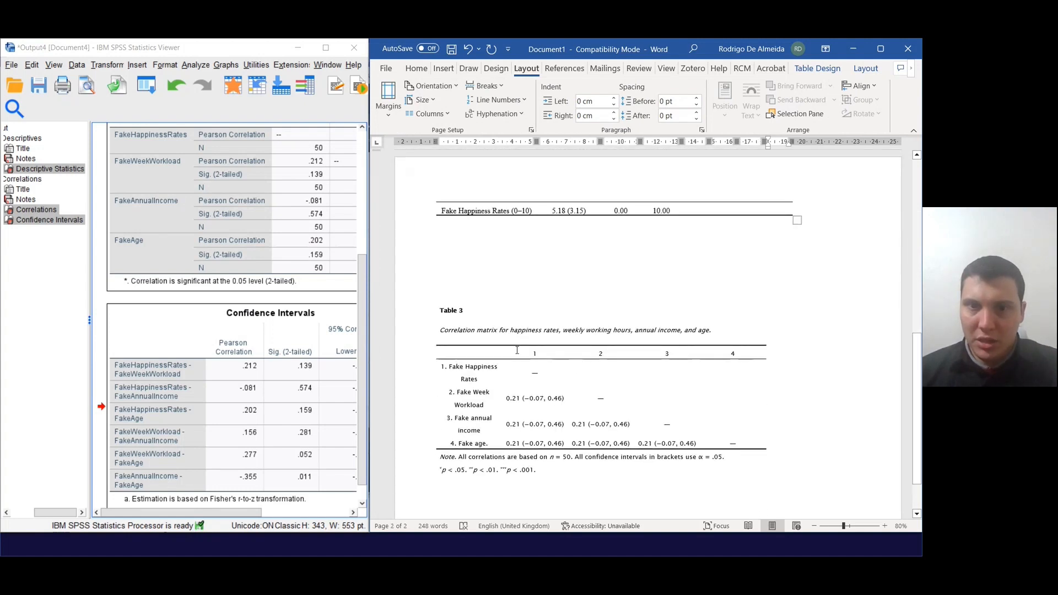
pyautogui.moveTo(517, 350); pyautogui.dragTo(755, 449)
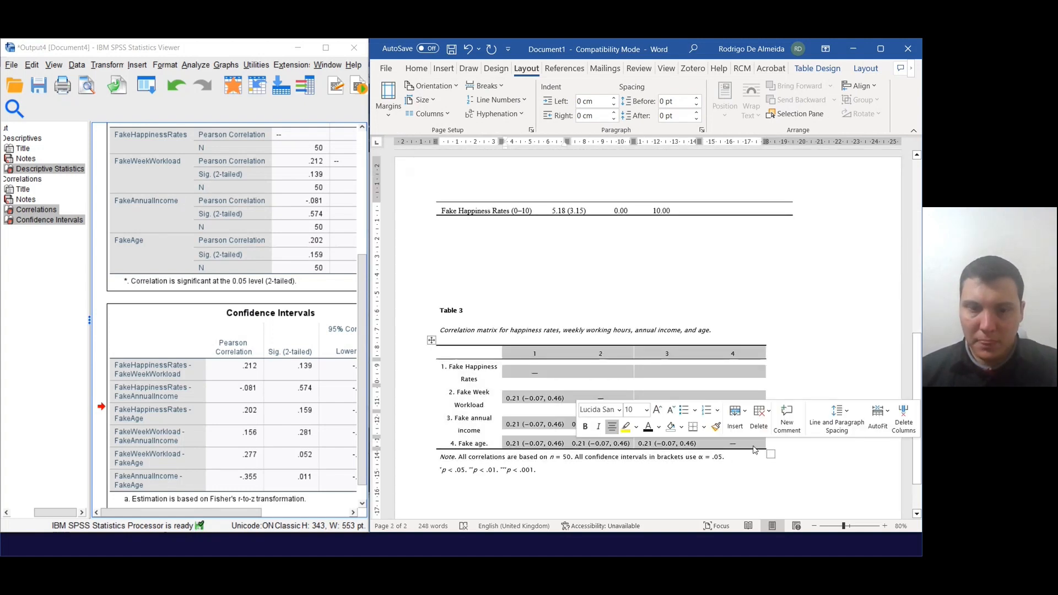
# Step: Undo the landscape orientation and the surplus columns of Table 2, keeping one empty column after Maximum
pyautogui.scroll(8, 707, 274)
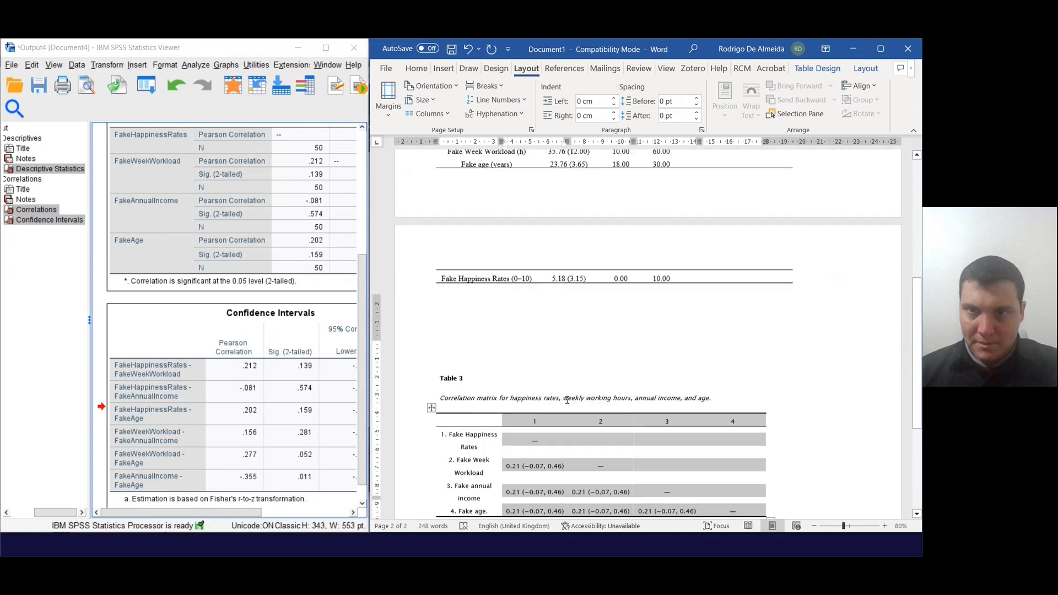
pyautogui.click(708, 274)
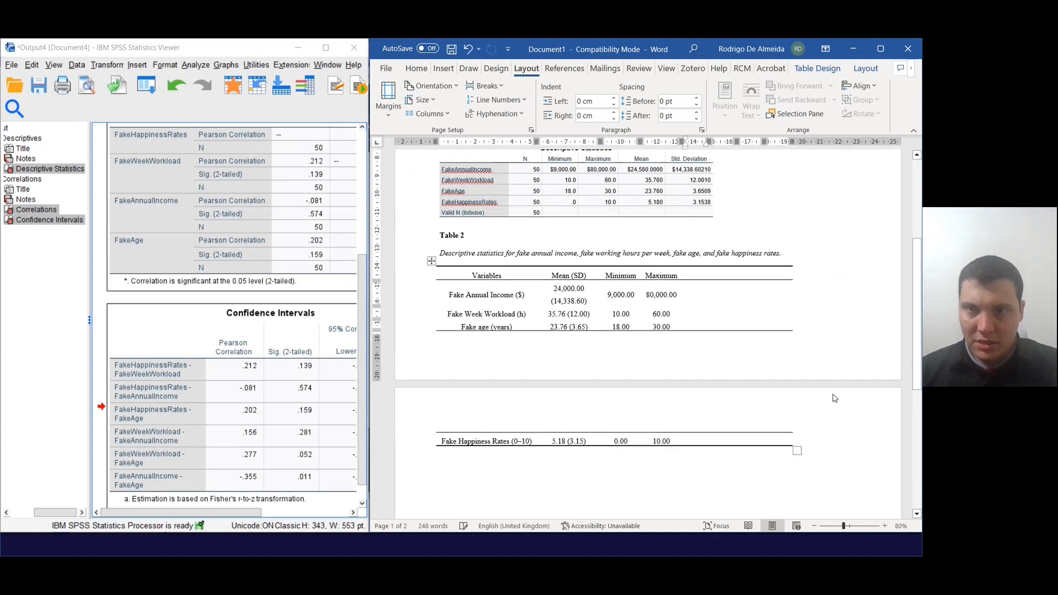
pyautogui.hotkey('ctrl', 'v')
pyautogui.hotkey('ctrl', 'z')
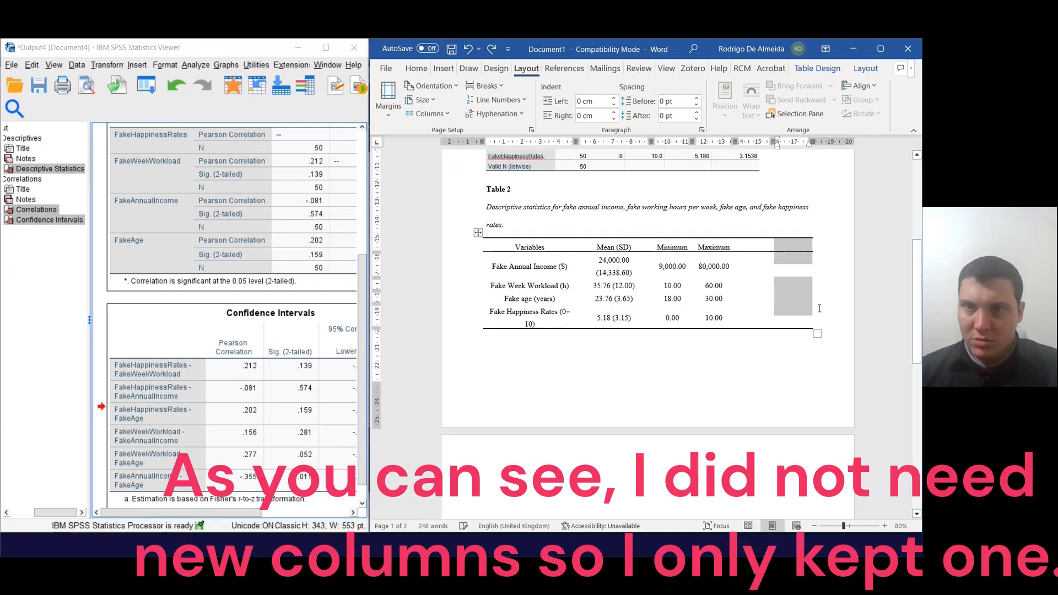
pyautogui.hotkey('ctrl', 'z')
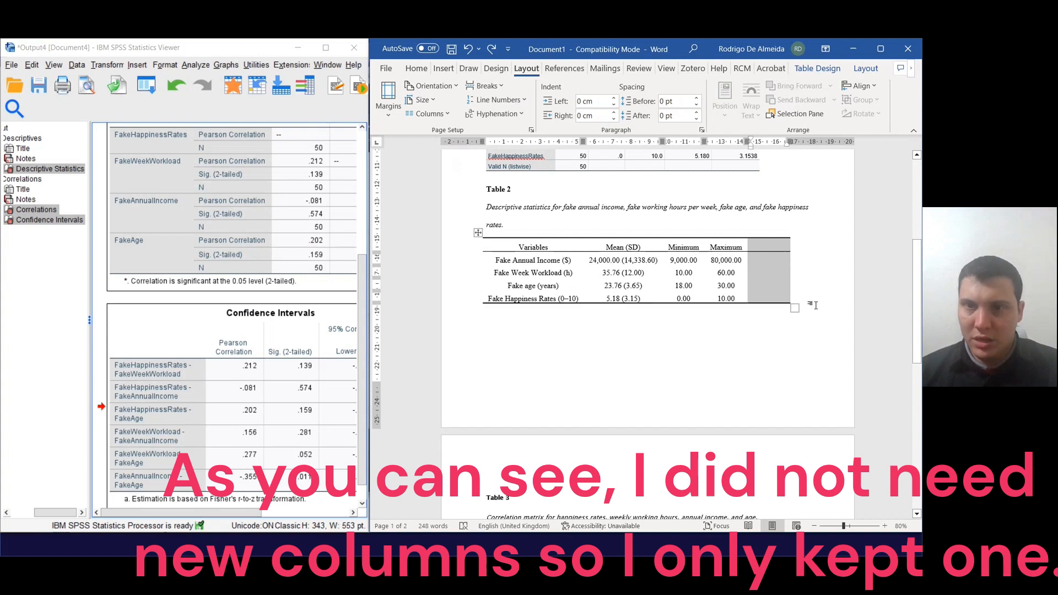
# Step: Paste the copied correlation columns after Maximum in Table 2 and set the page orientation to landscape
pyautogui.hotkey('ctrl', 'v')
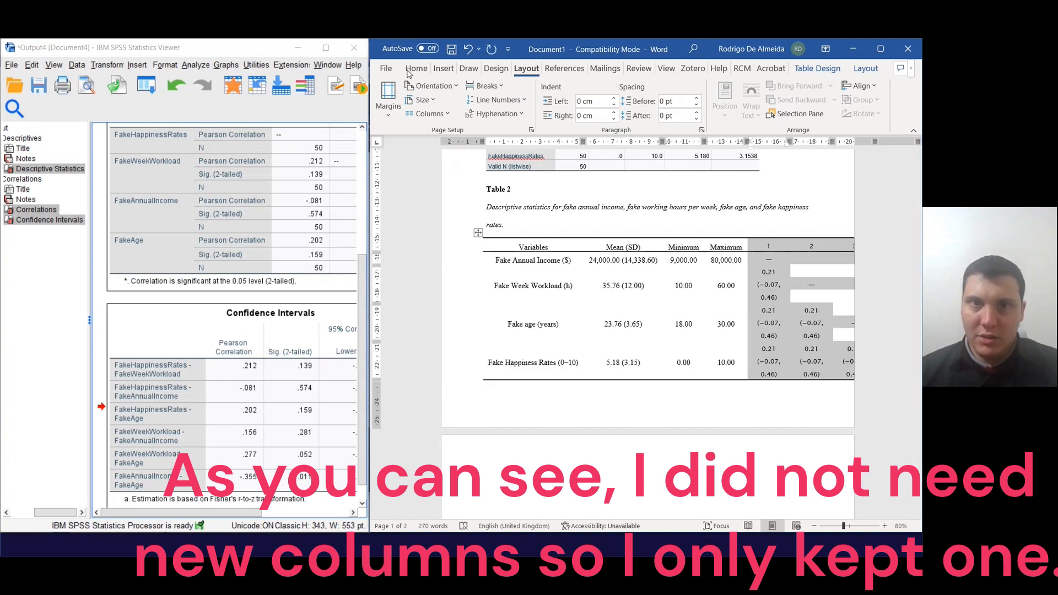
pyautogui.click(389, 96)
pyautogui.click(435, 138)
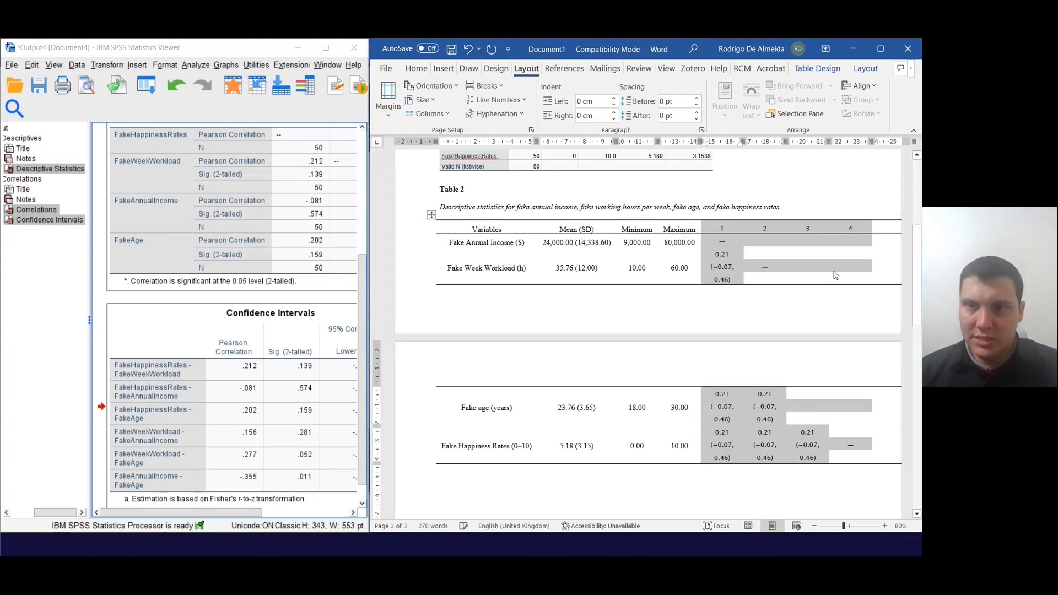
# Step: Delete the leftover empty column after correlation column 4 in Table 2
pyautogui.click(891, 217)
pyautogui.press('BackSpace')
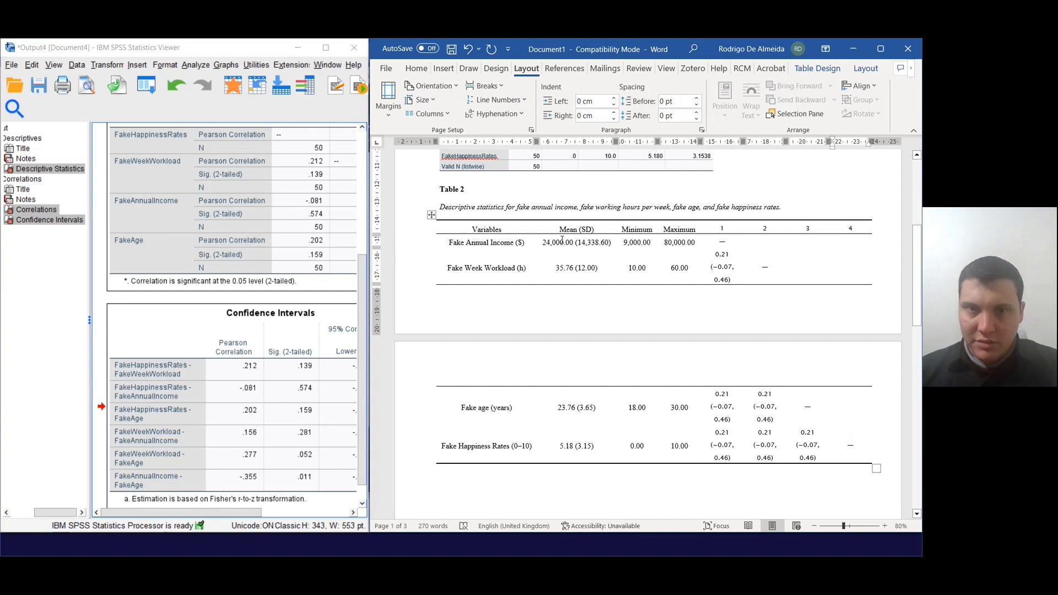
# Step: Number the Table 2 variables: 1 for Fake Happiness Rates, 2 for Fake Week Workload, 3 for Fake Annual Income and 4 for Fake age
pyautogui.click(449, 242)
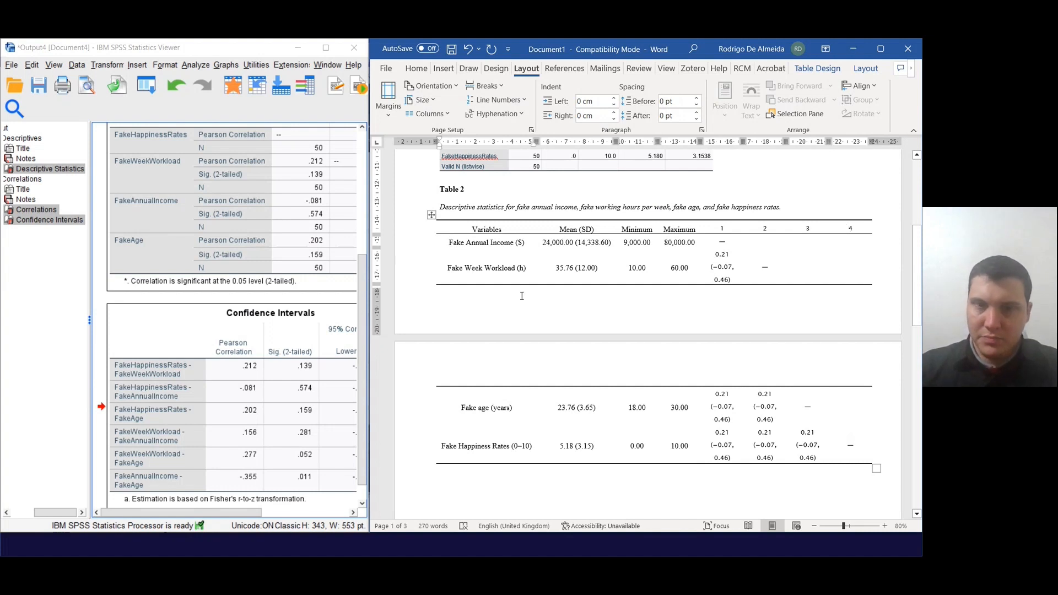
pyautogui.write('1.')
pyautogui.hotkey('ctrl', 'z')
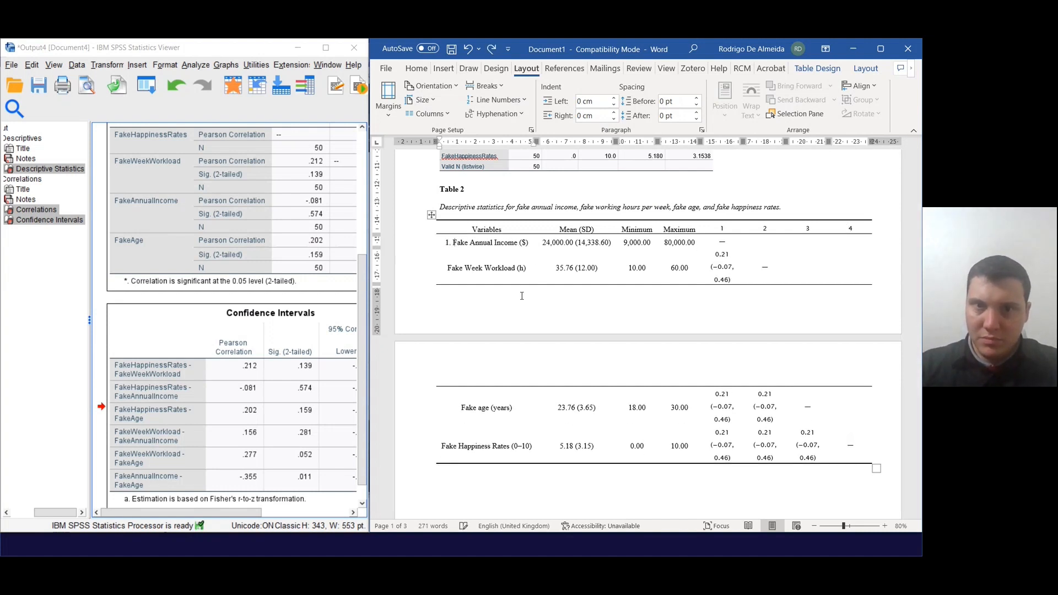
pyautogui.scroll(1, 524, 267)
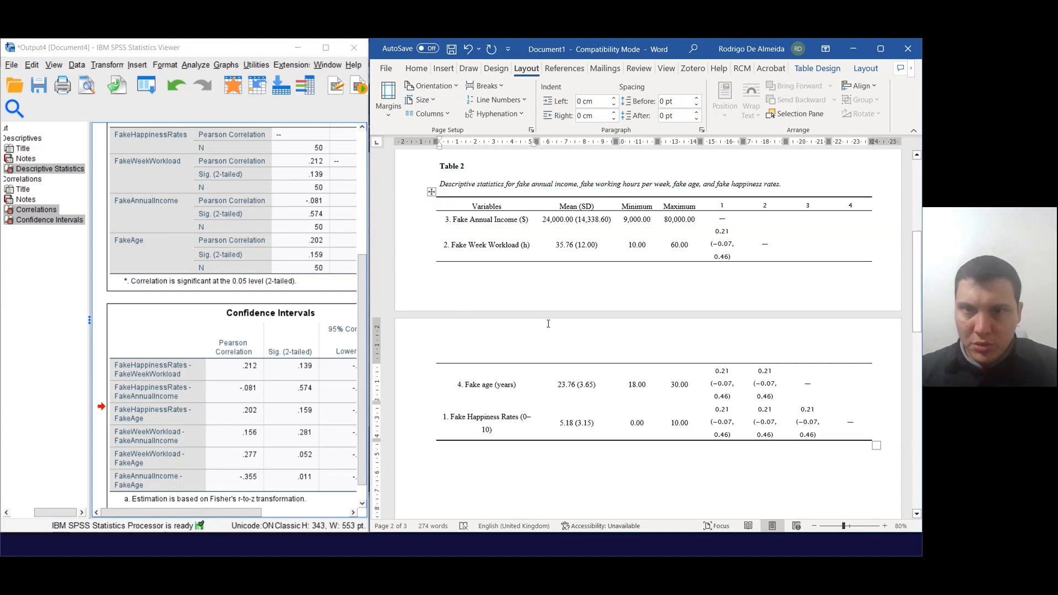
# Step: Reorder the variable names and descriptive values in Table 2 from 1 to 4, leaving the correlation cells in place
pyautogui.moveTo(695, 207); pyautogui.dragTo(513, 410)
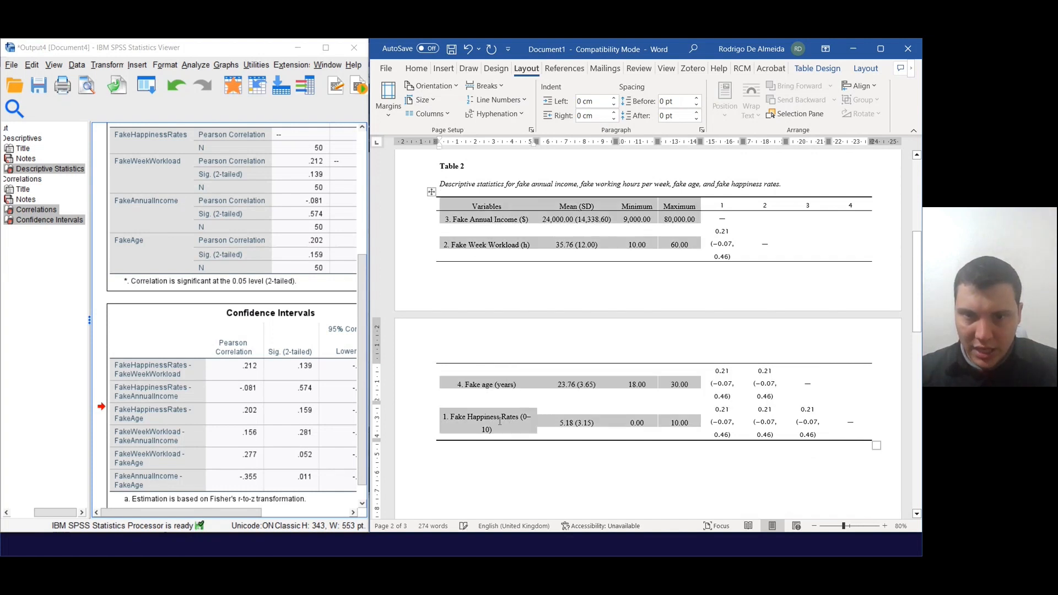
pyautogui.click(501, 420)
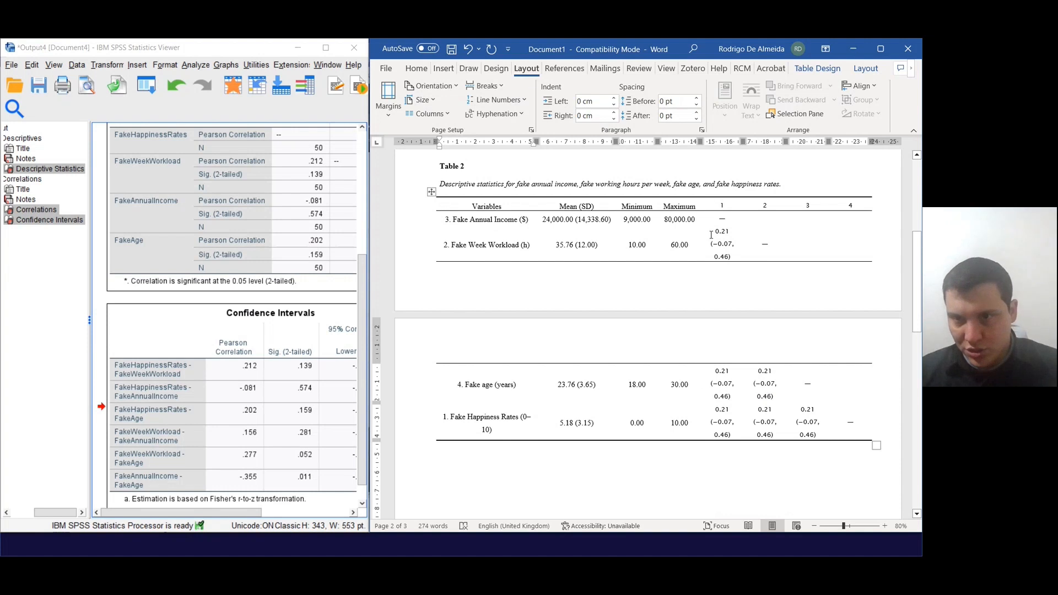
pyautogui.moveTo(715, 231); pyautogui.dragTo(807, 421)
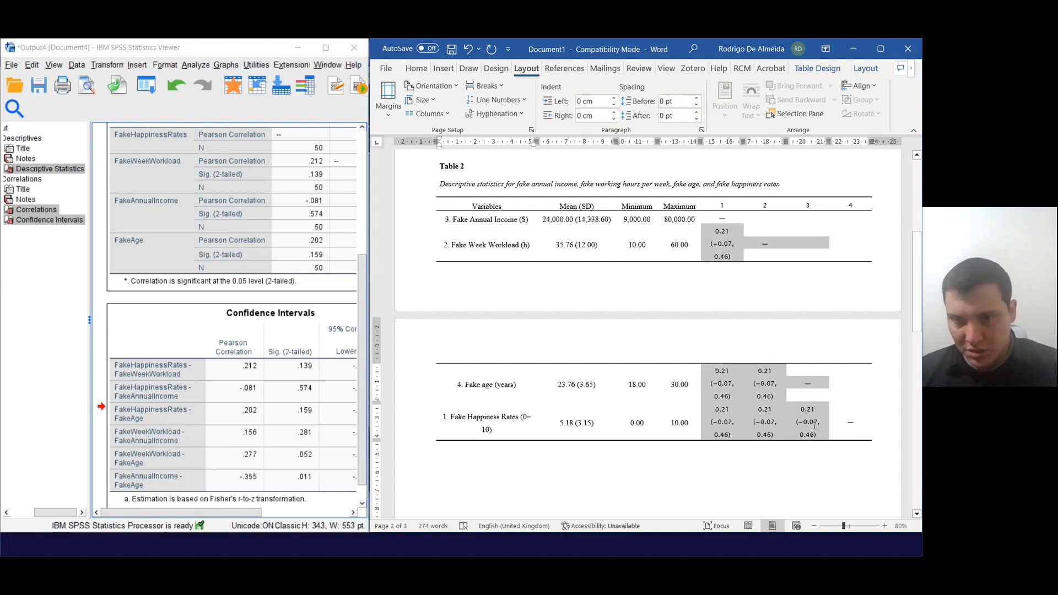
pyautogui.click(465, 419)
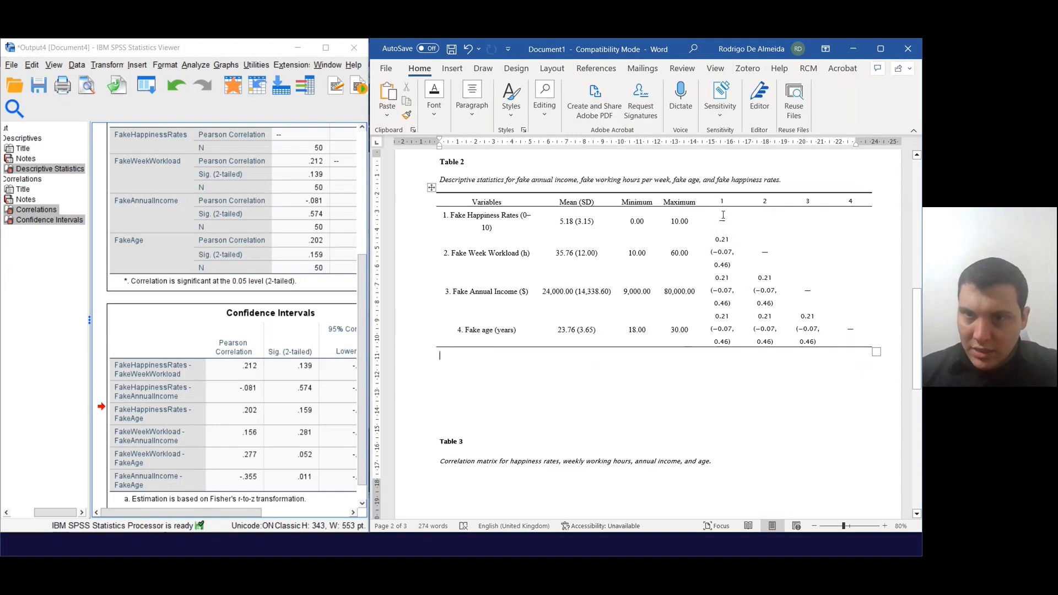
pyautogui.click(725, 280)
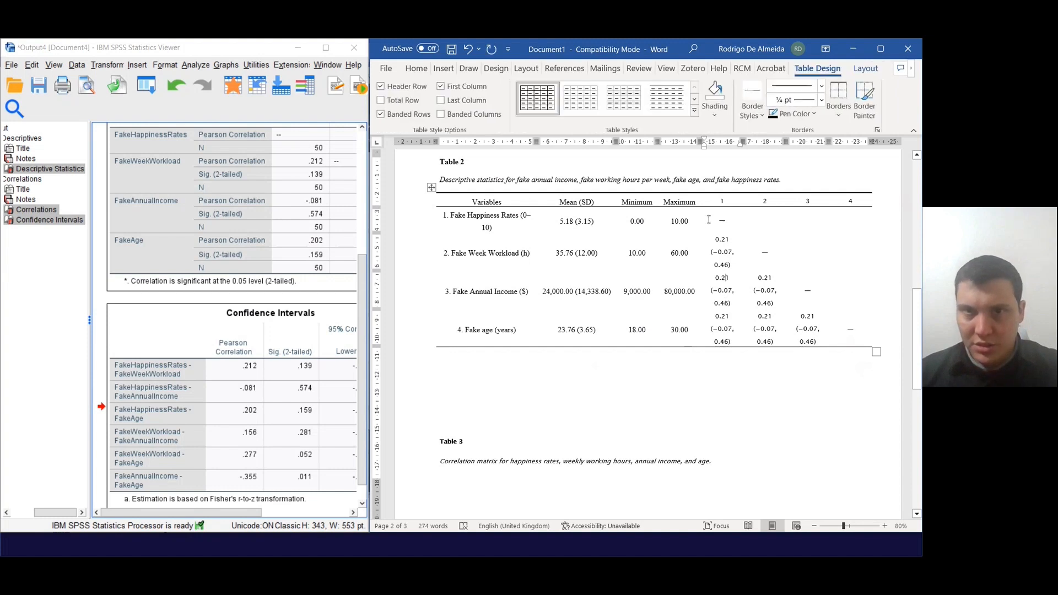
pyautogui.moveTo(717, 202); pyautogui.dragTo(850, 324)
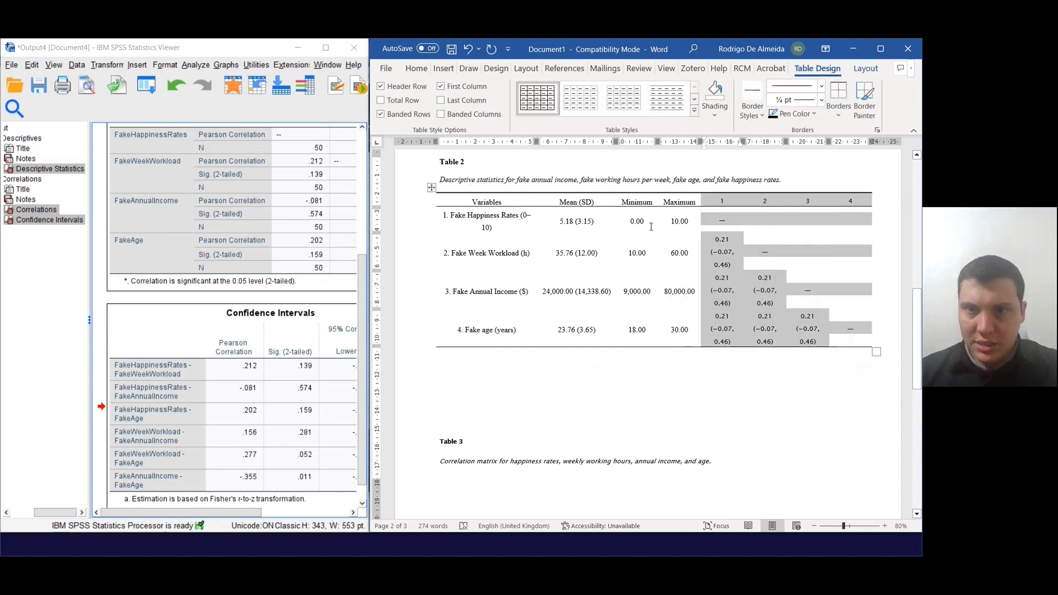
pyautogui.moveTo(479, 202); pyautogui.dragTo(681, 331)
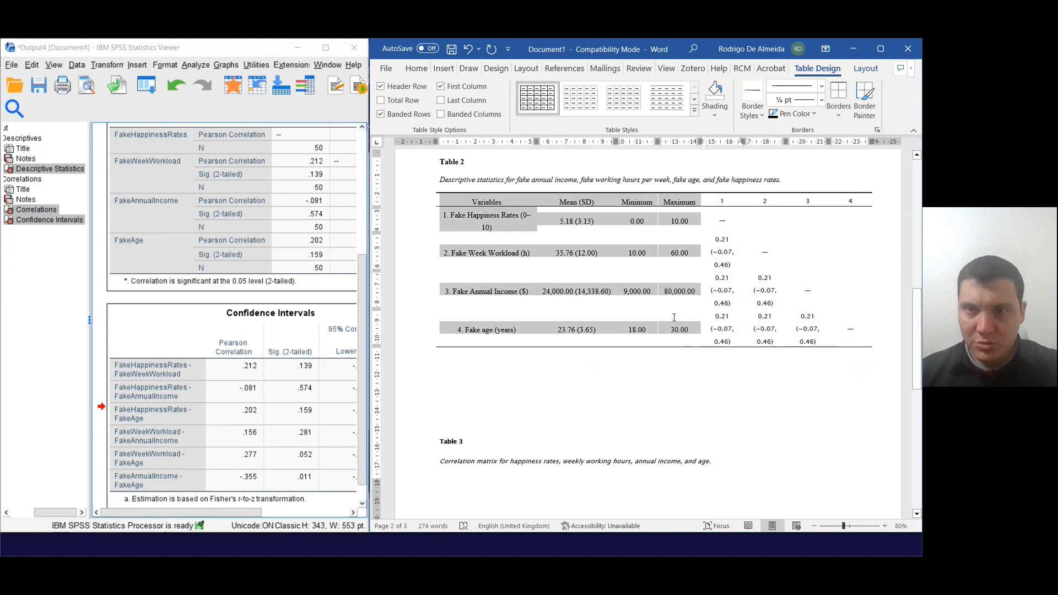
pyautogui.click(567, 291)
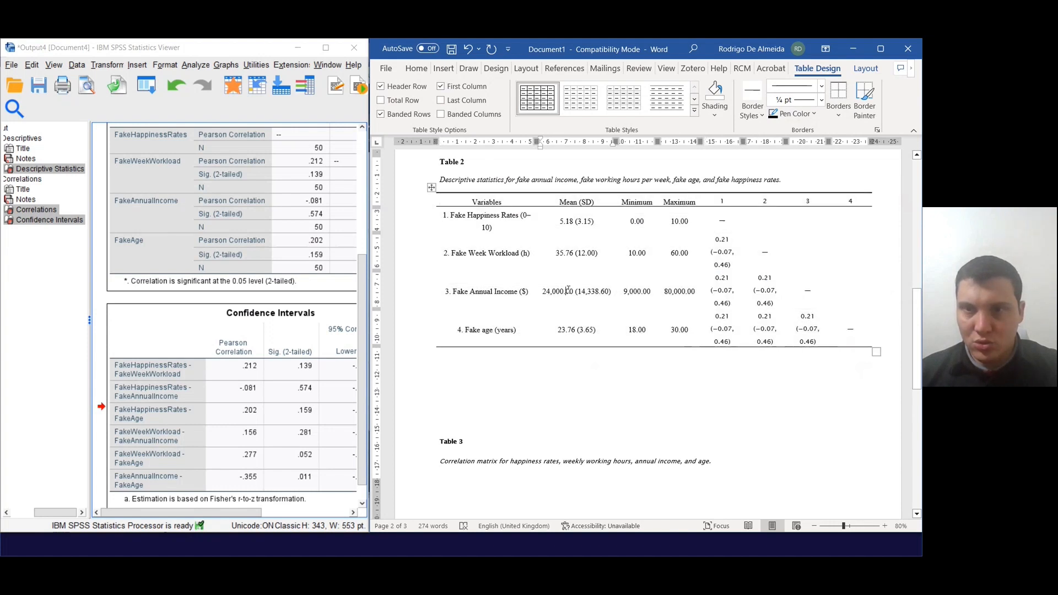
# Step: Select correlation columns 1 to 4 of Table 2 and open the font choices for them
pyautogui.moveTo(709, 200); pyautogui.dragTo(862, 310)
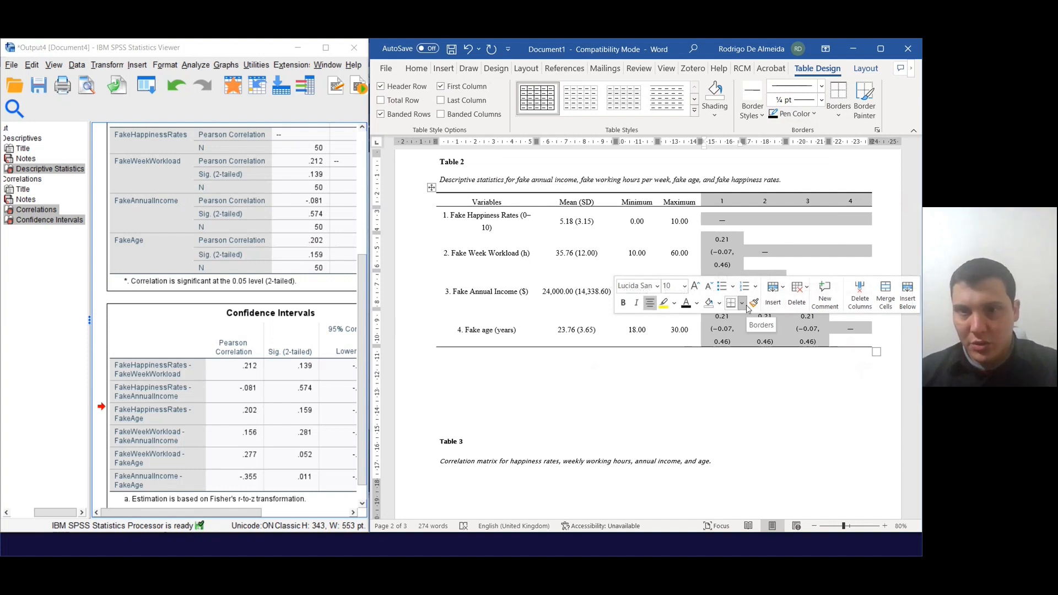
pyautogui.click(656, 287)
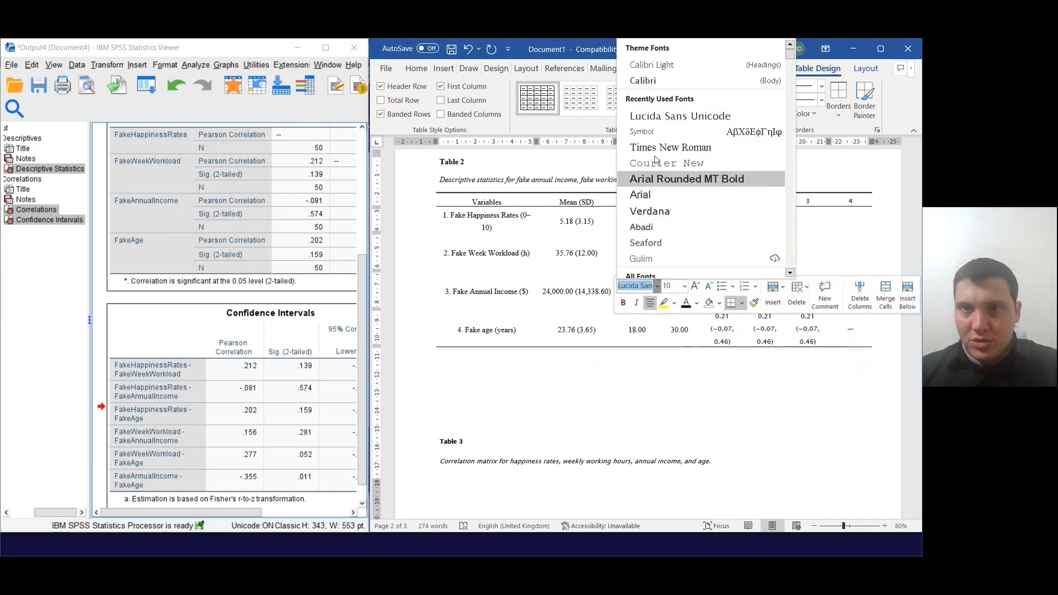